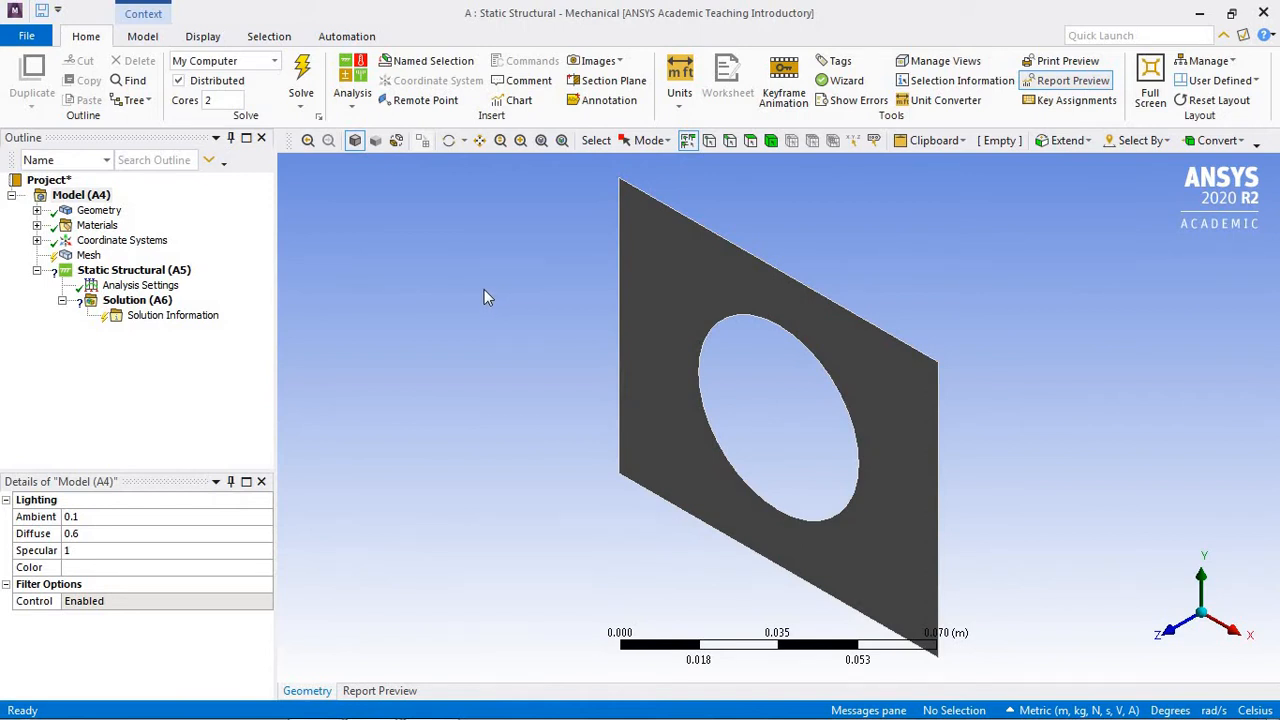
Add a Fixed Support to the static structural analysis and scope it to the plate's left vertical edge.
click(178, 282)
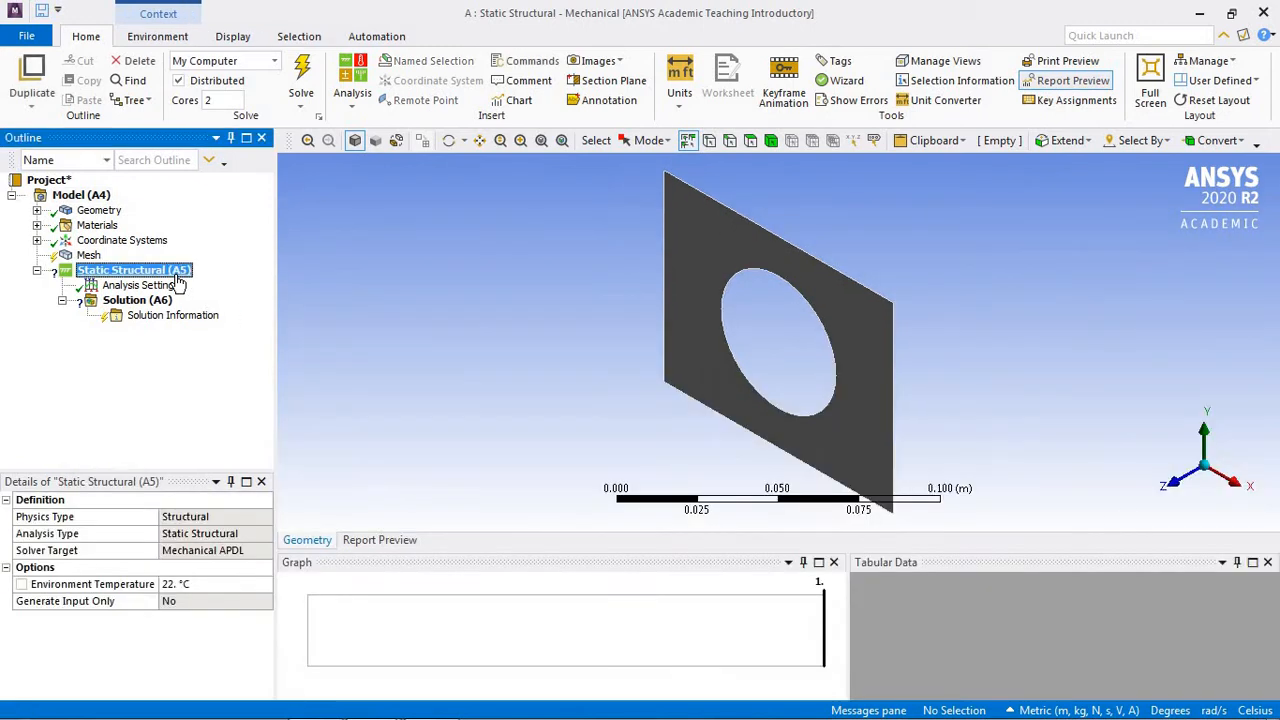
right_click(178, 278)
mouse_move(240, 290)
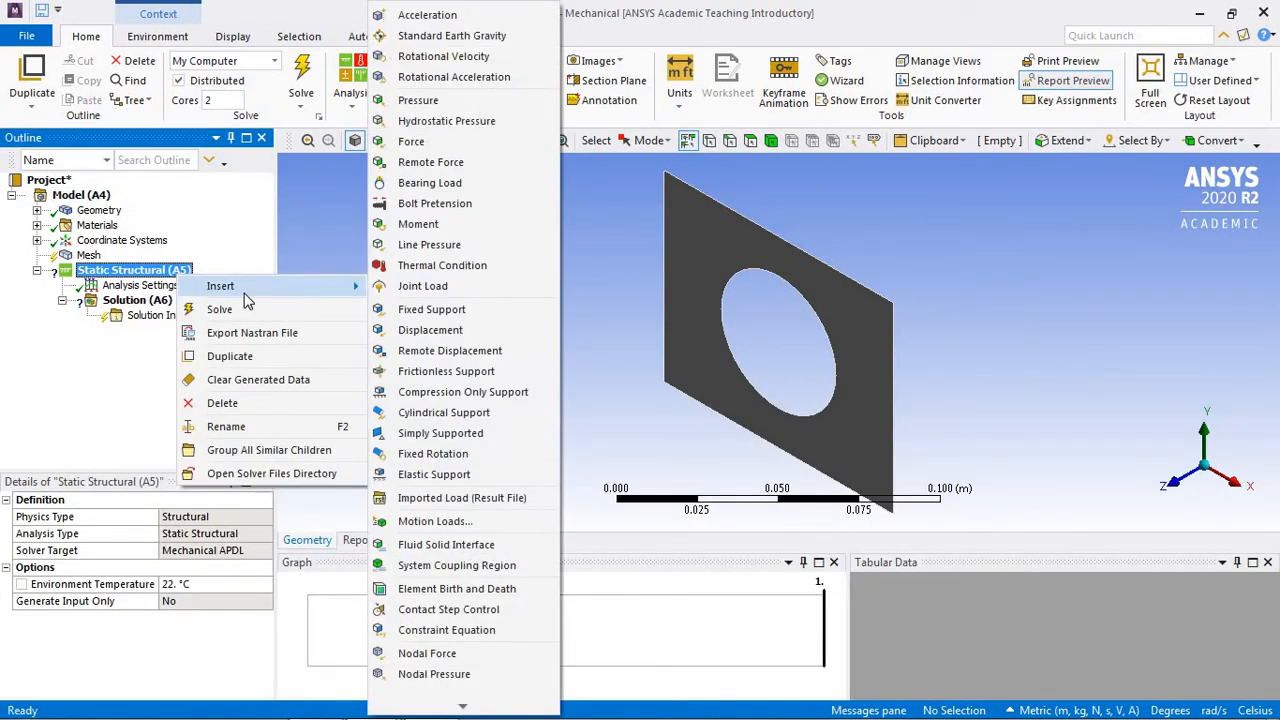
click(435, 320)
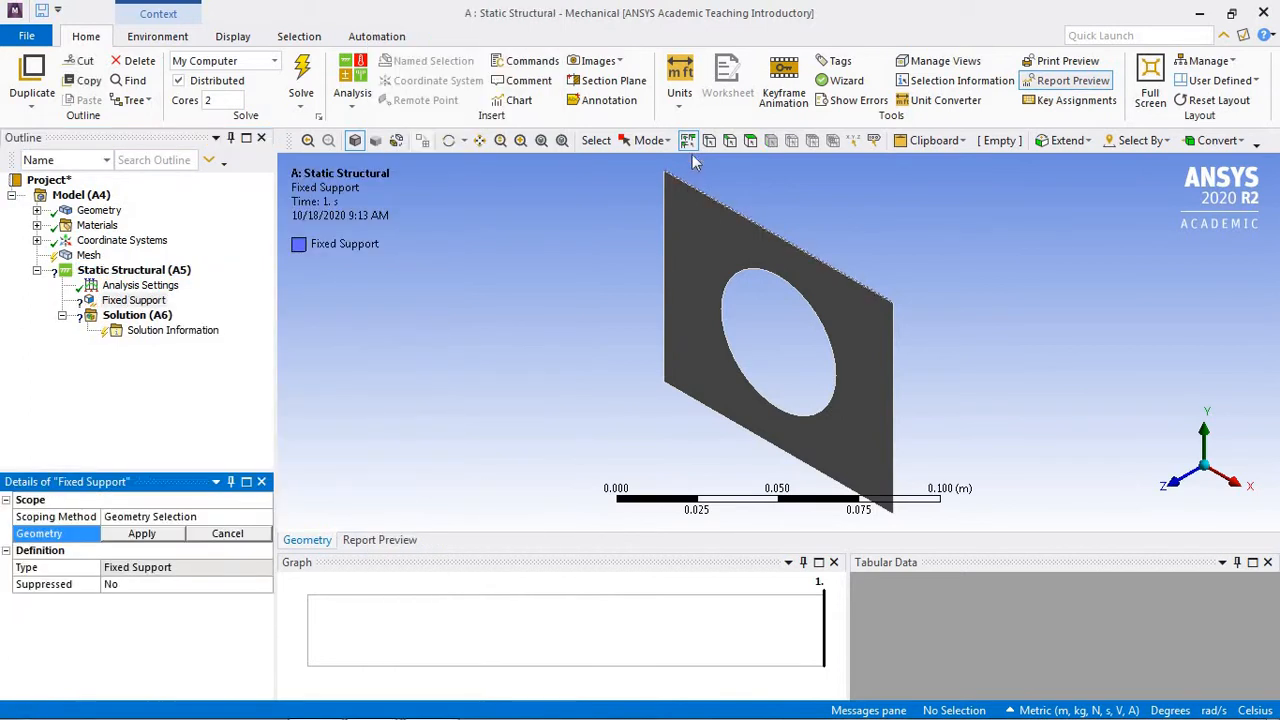
click(729, 142)
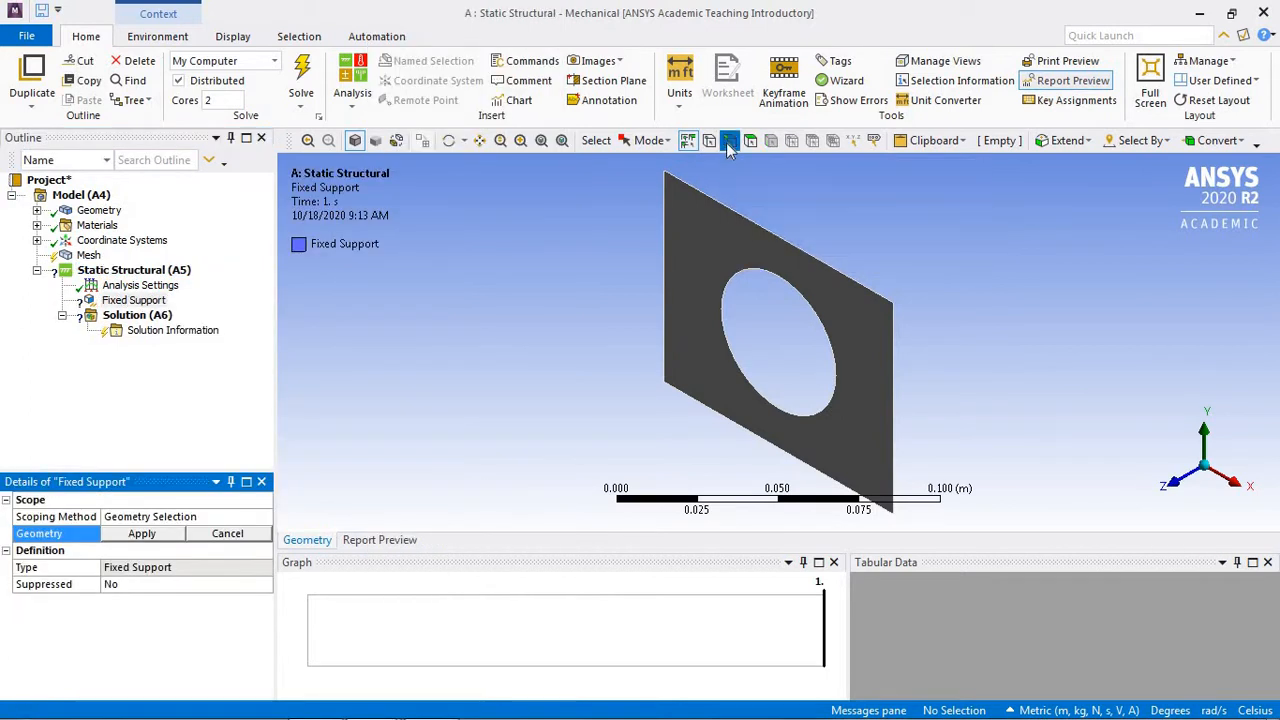
click(668, 246)
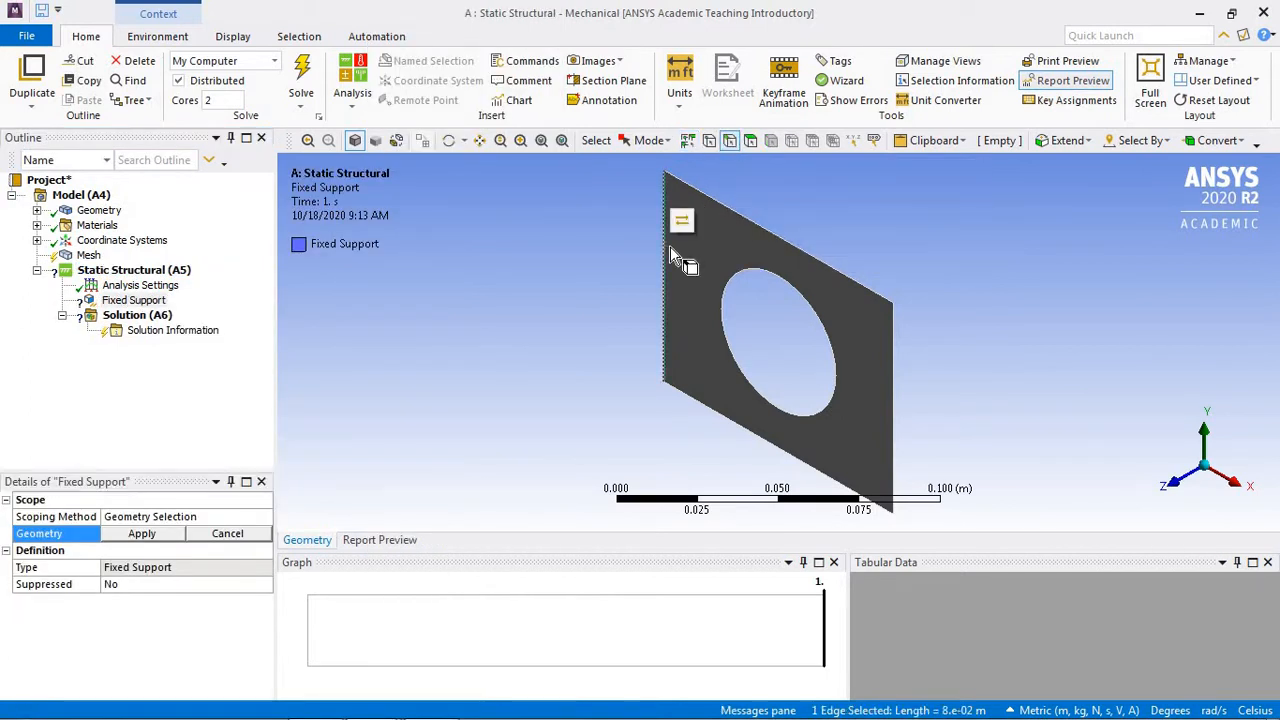
click(146, 533)
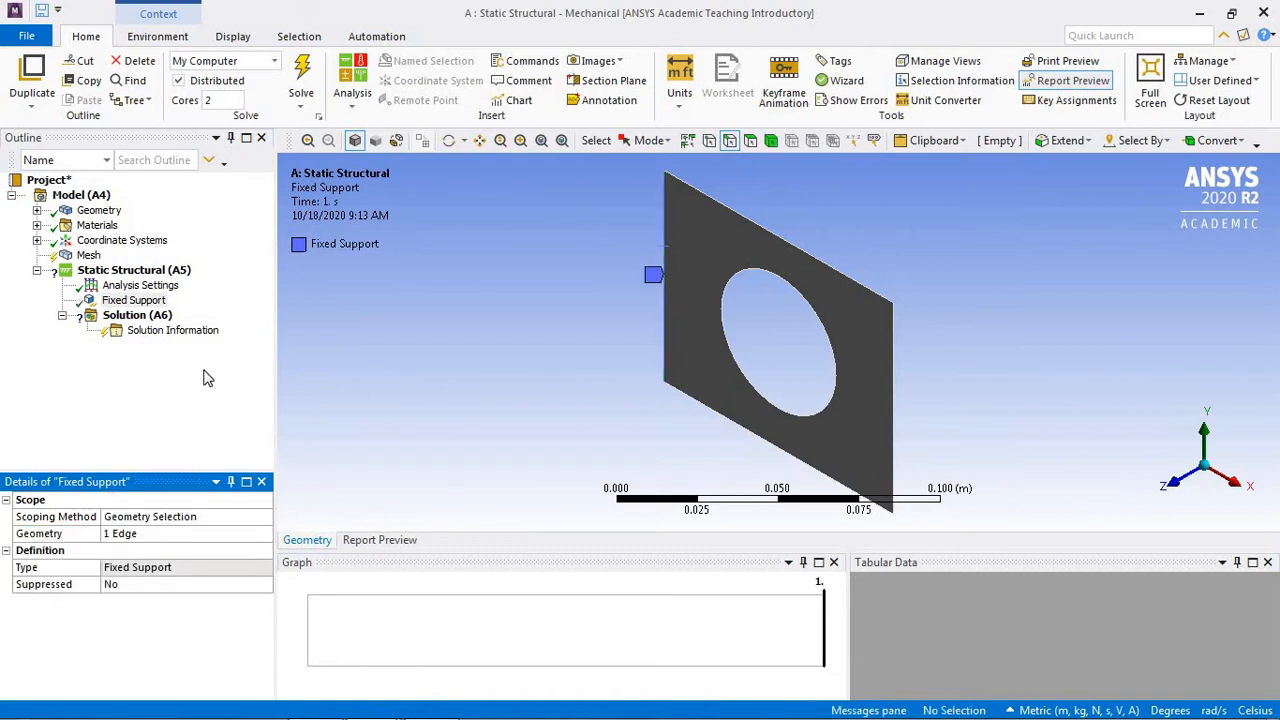
Add a Line Pressure load to the static structural analysis and scope it to the plate's right vertical edge.
click(163, 273)
right_click(165, 280)
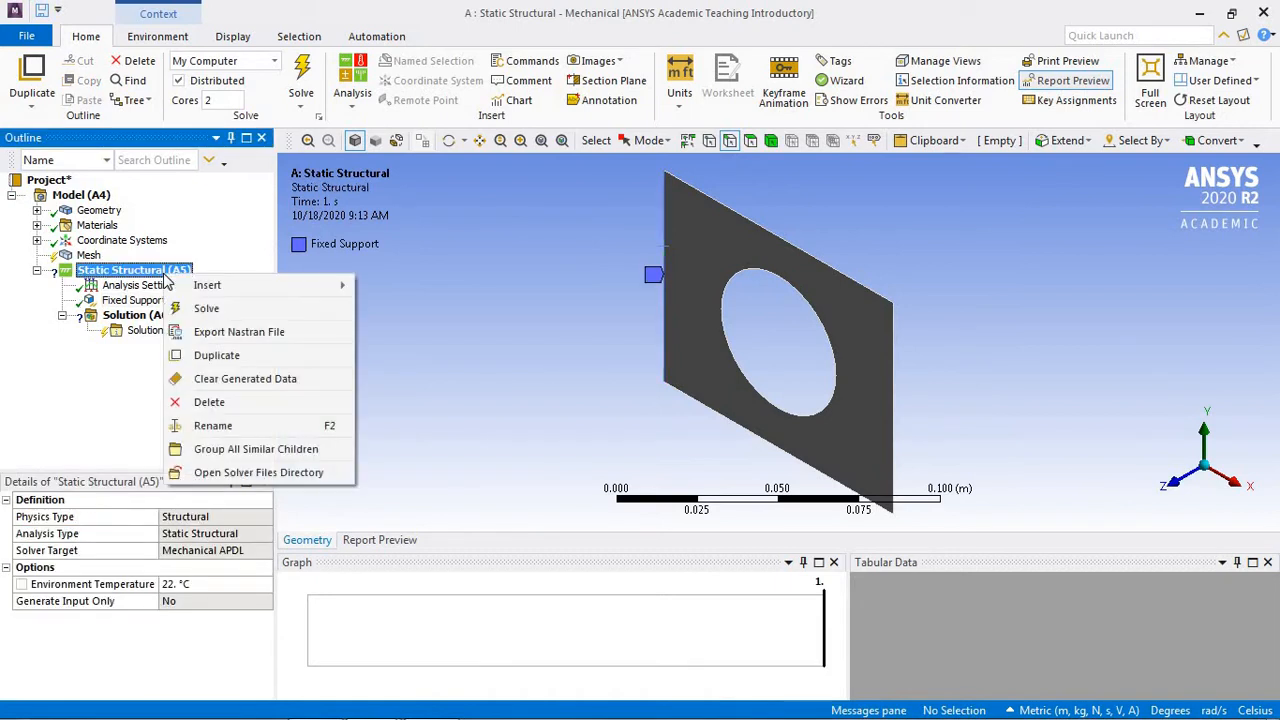
mouse_move(210, 293)
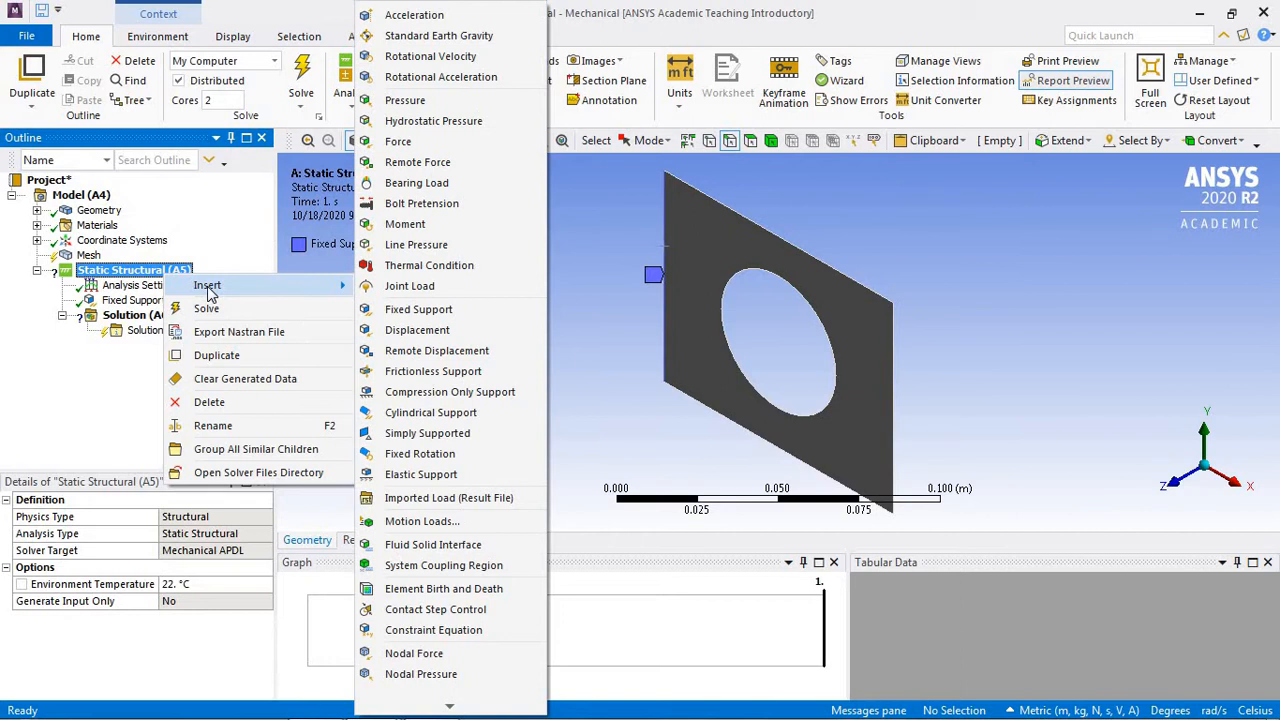
click(432, 251)
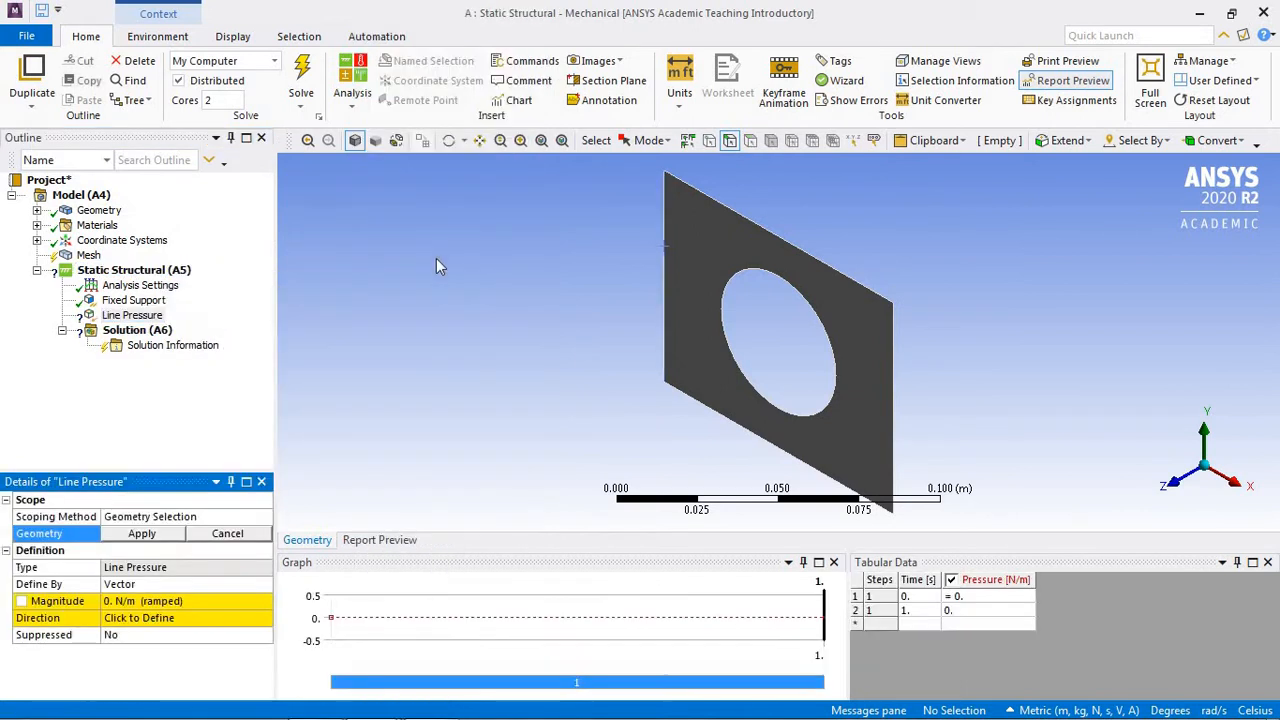
click(891, 399)
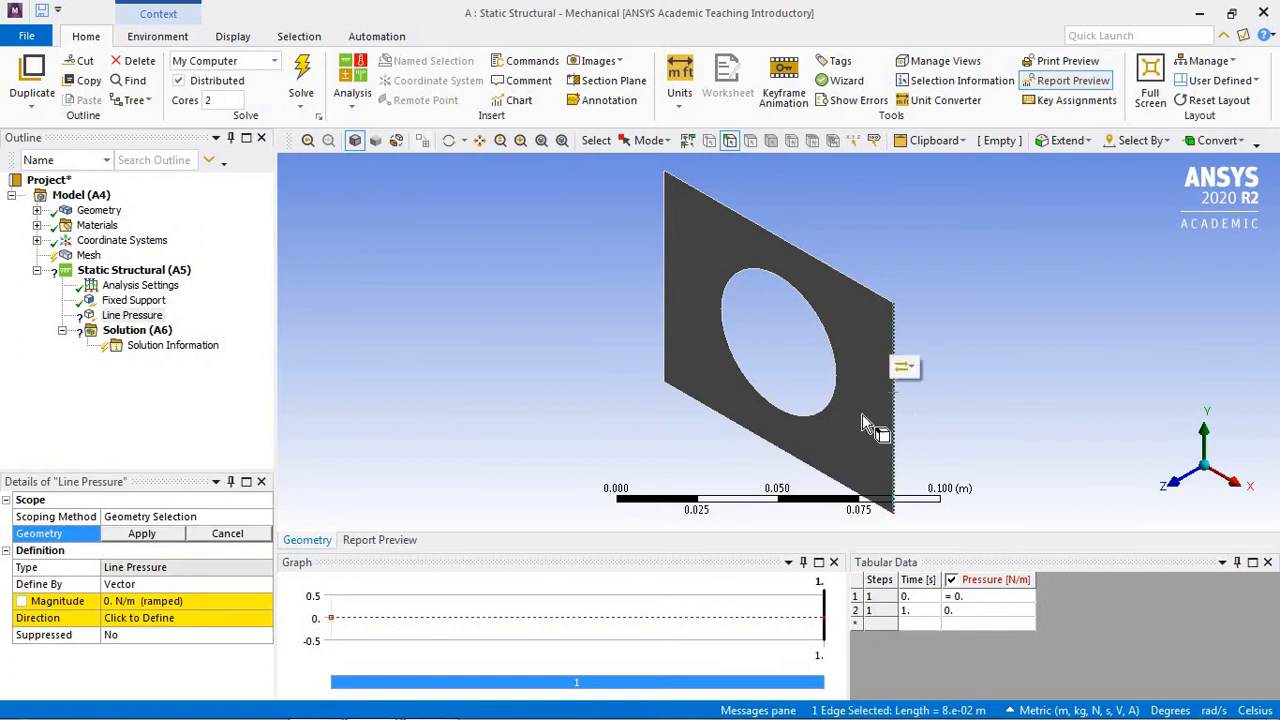
click(172, 536)
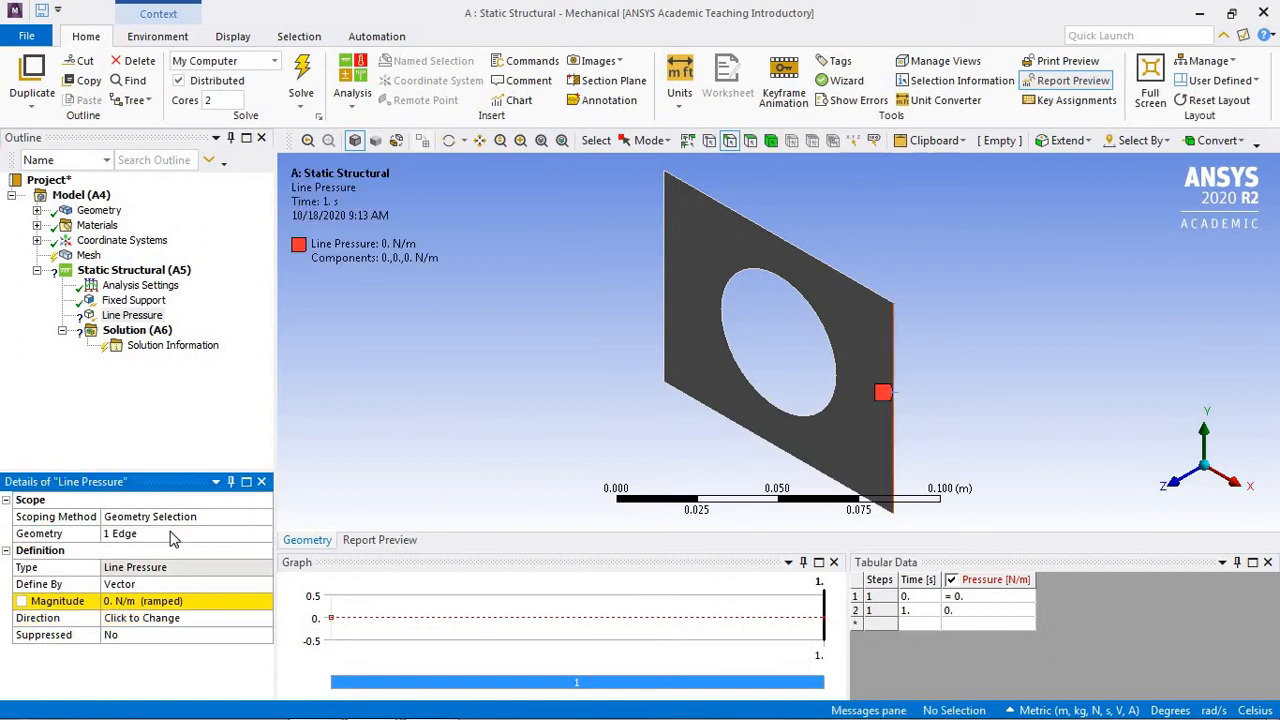
Define the line pressure by components and set its Y component to 100 N/m.
click(255, 584)
click(264, 584)
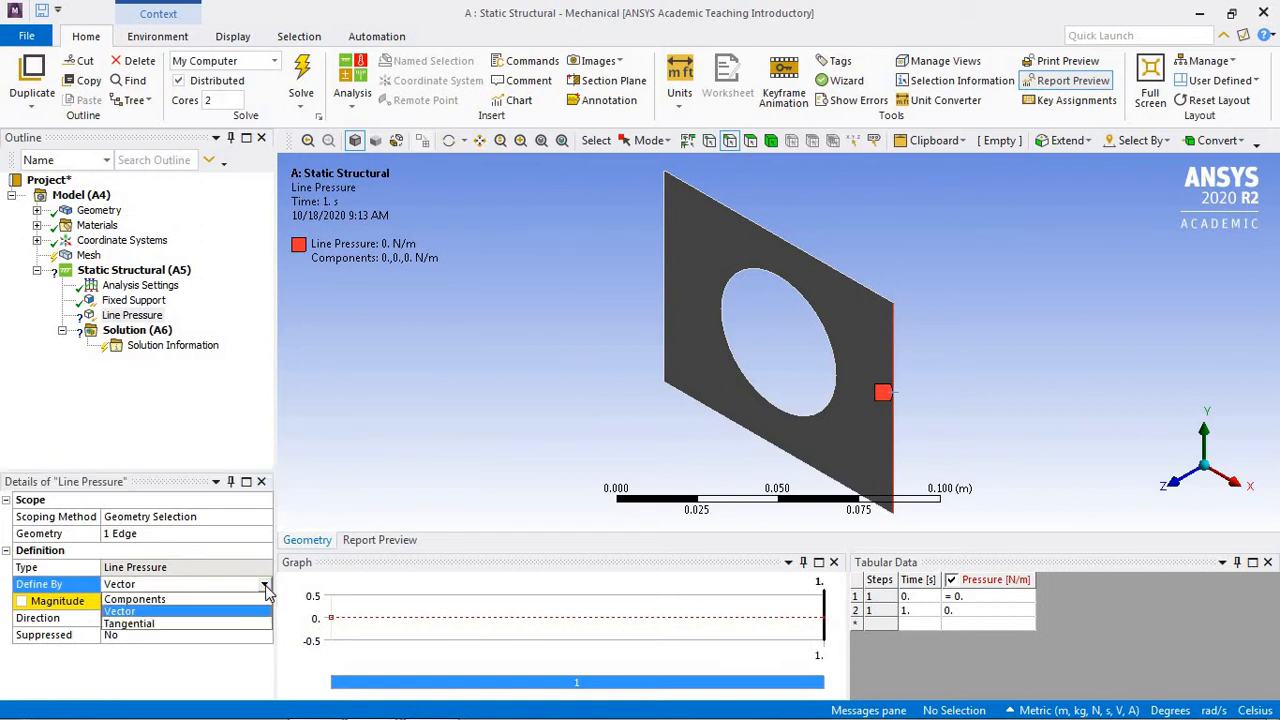
click(243, 600)
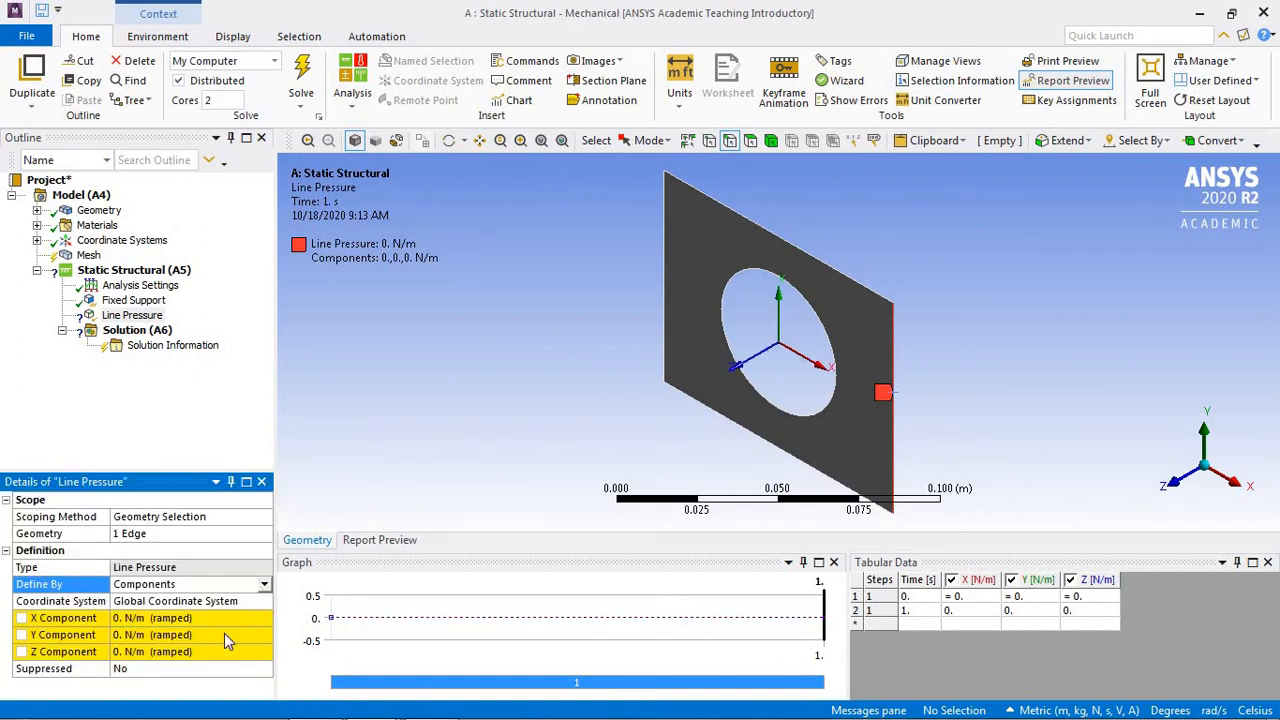
click(211, 640)
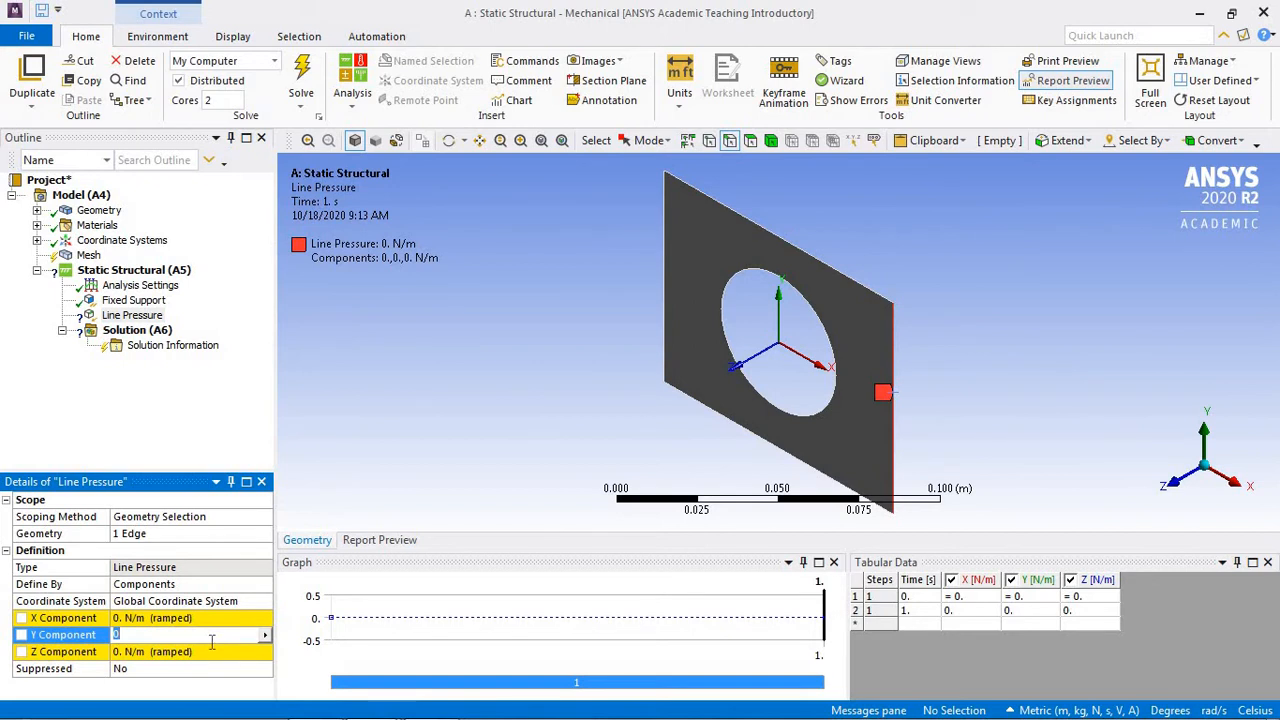
text(100)
key(Return)
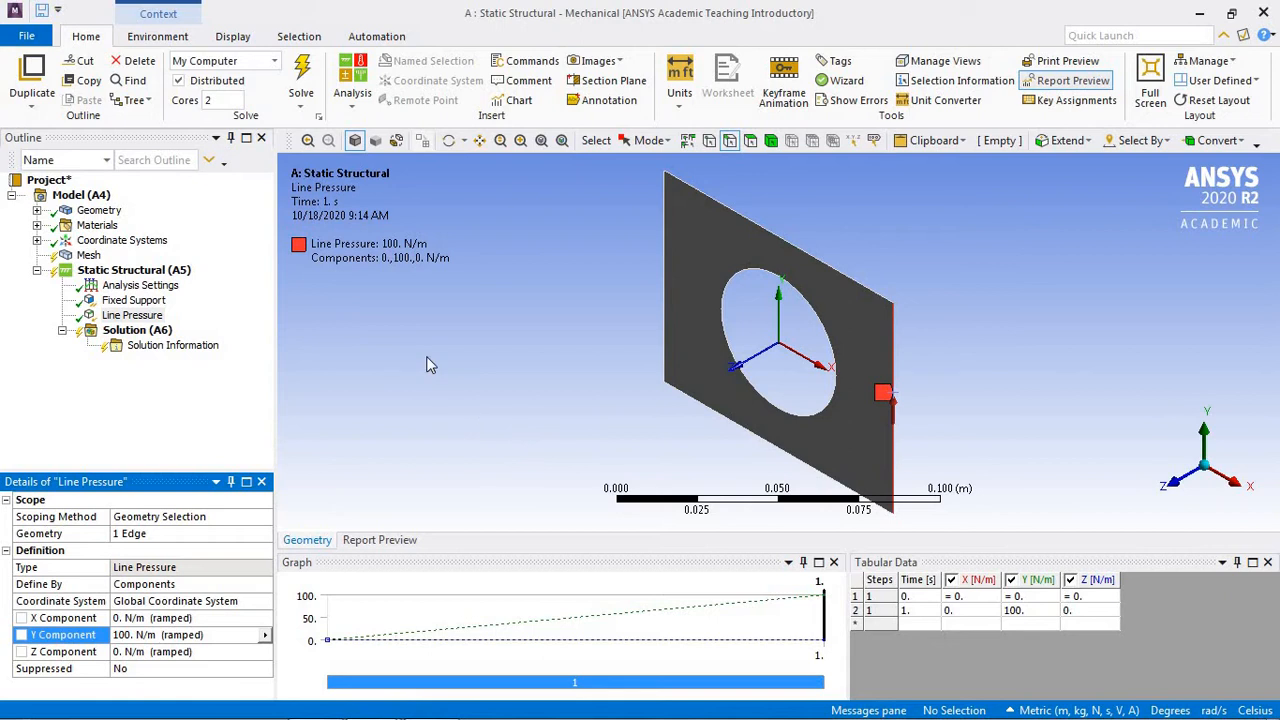
Solve the static structural analysis and add a Total Deformation result to the solution.
click(314, 76)
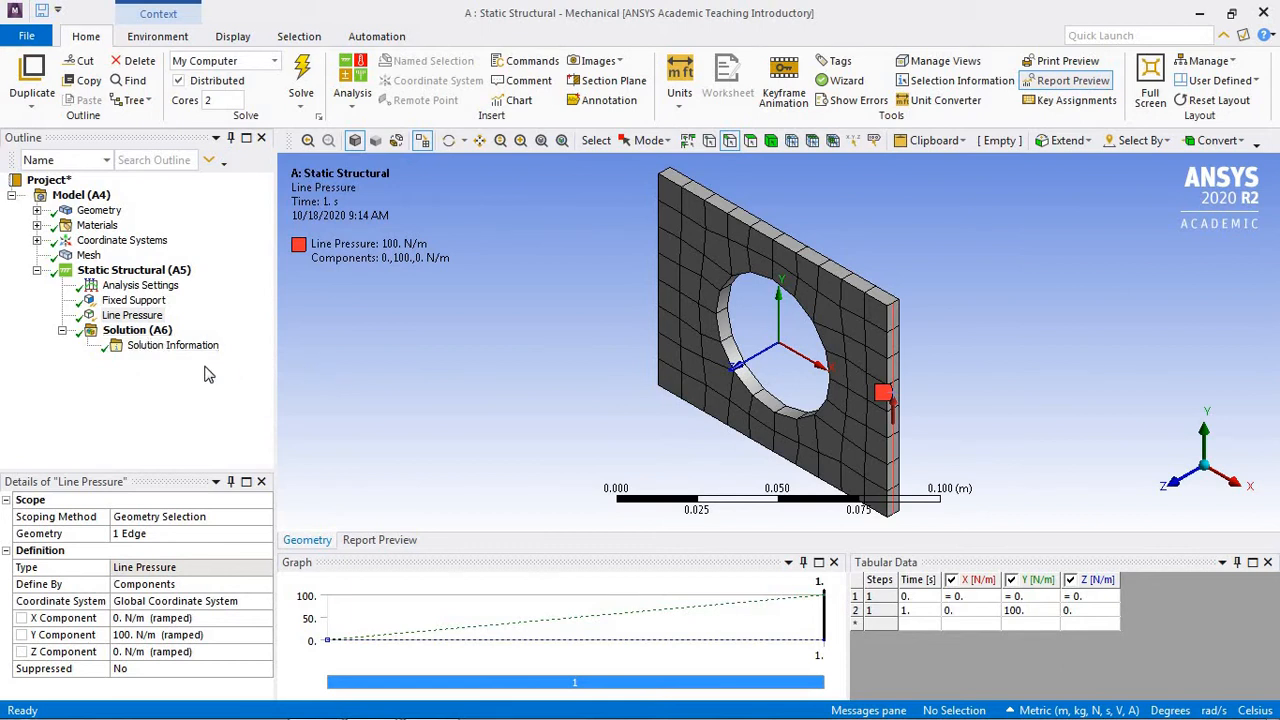
click(158, 333)
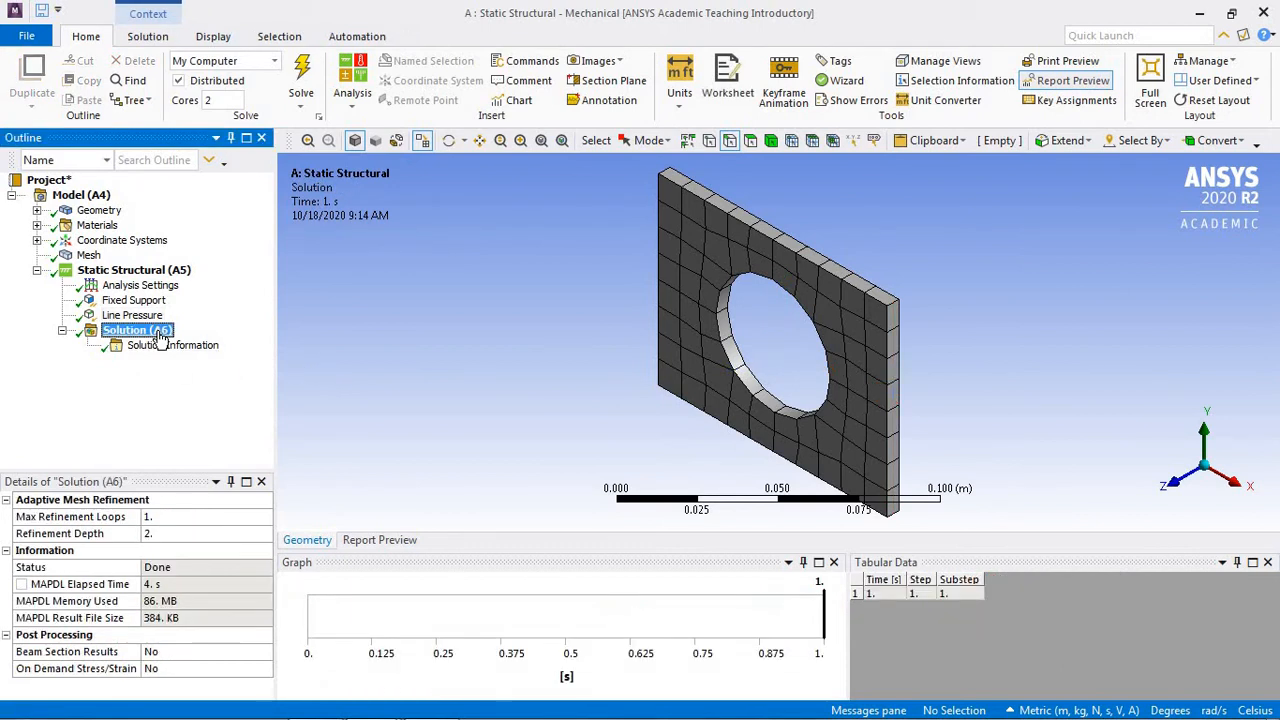
right_click(160, 336)
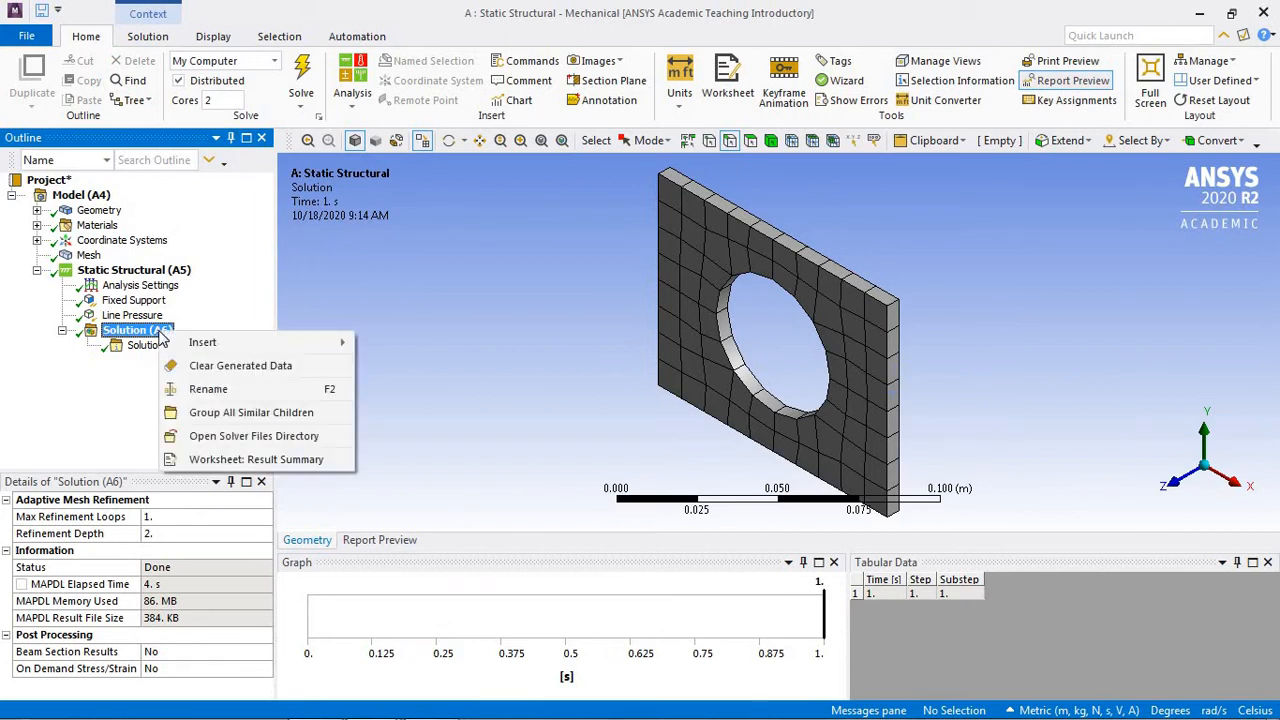
mouse_move(203, 341)
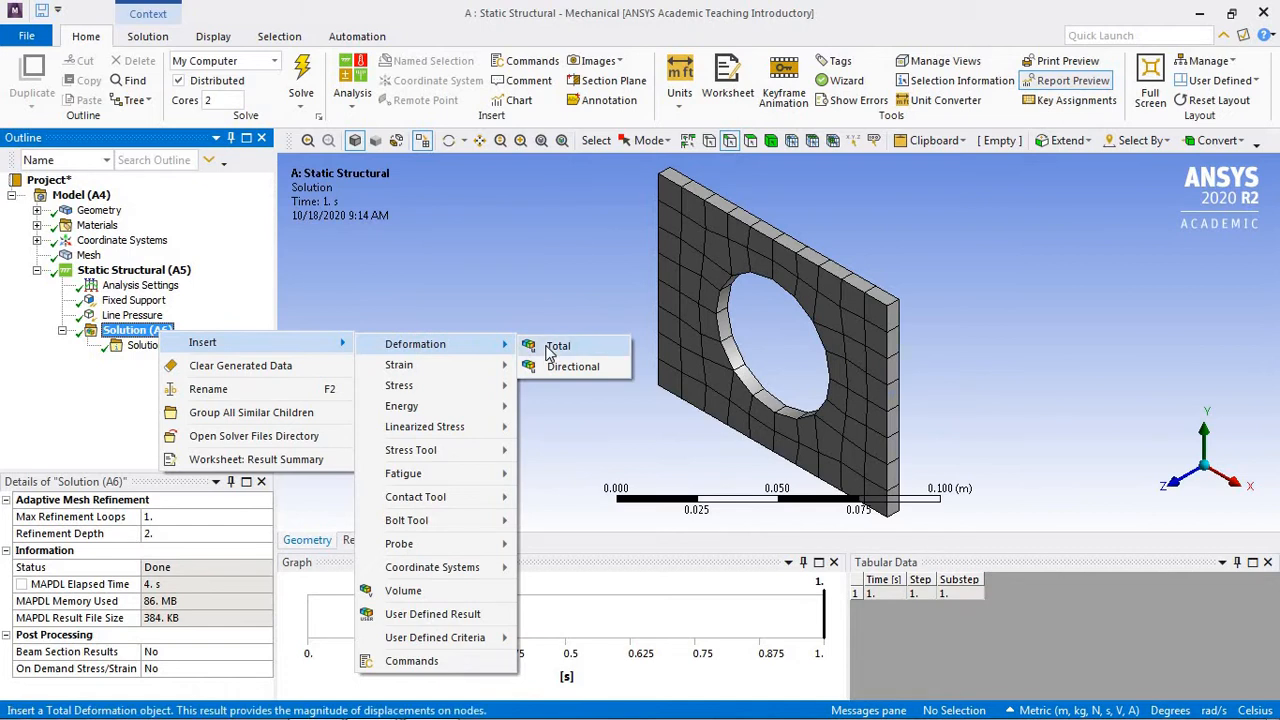
click(533, 347)
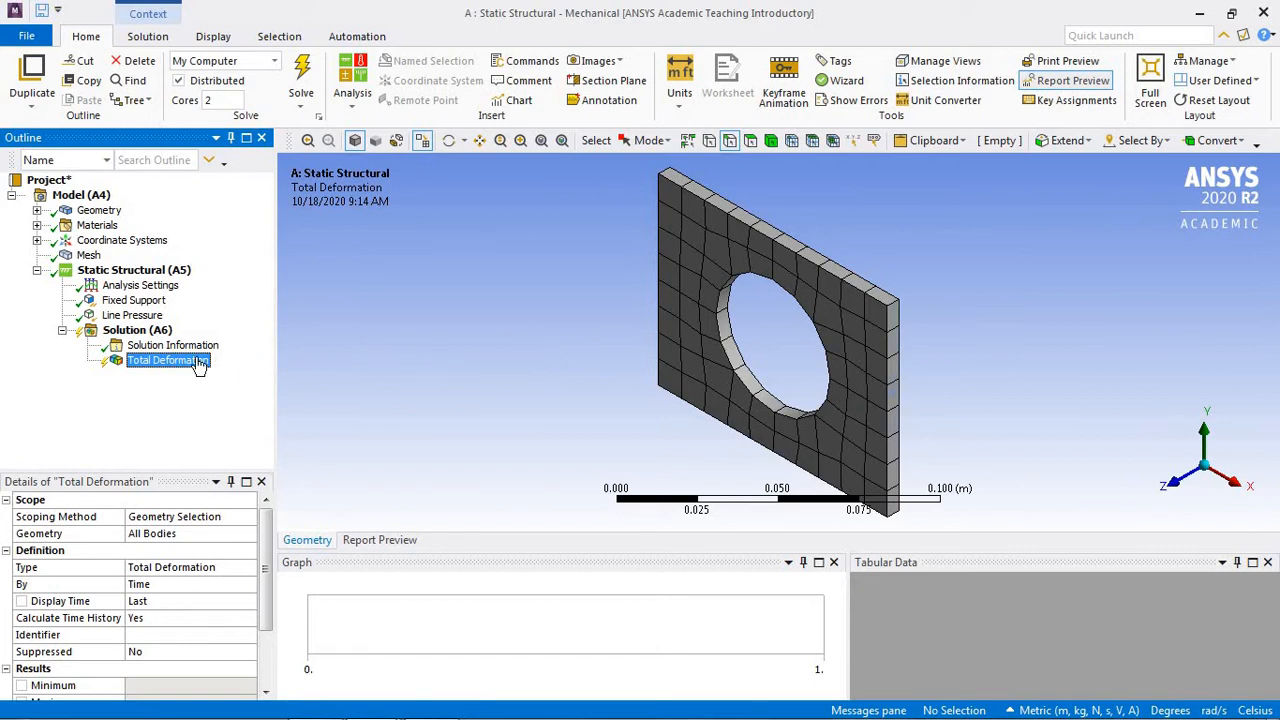
Add a Directional Deformation result to the solution, keeping the X Axis orientation.
right_click(166, 335)
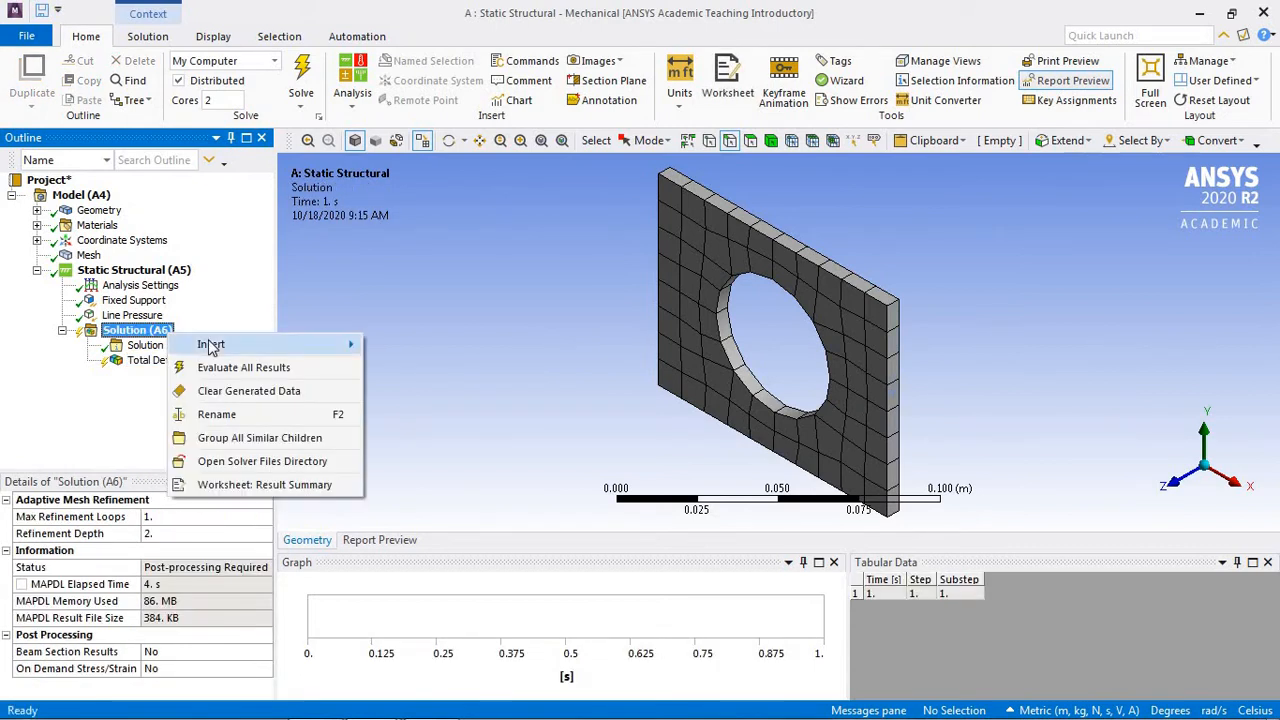
mouse_move(211, 345)
mouse_move(385, 355)
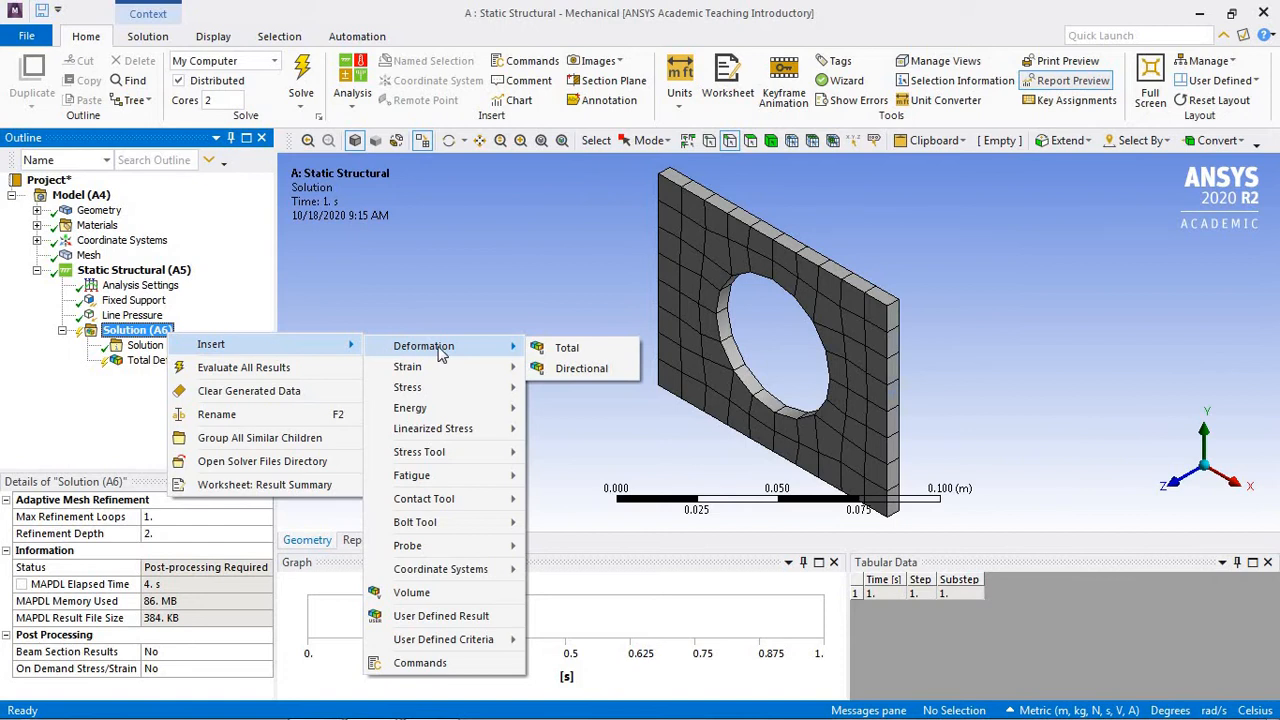
click(575, 370)
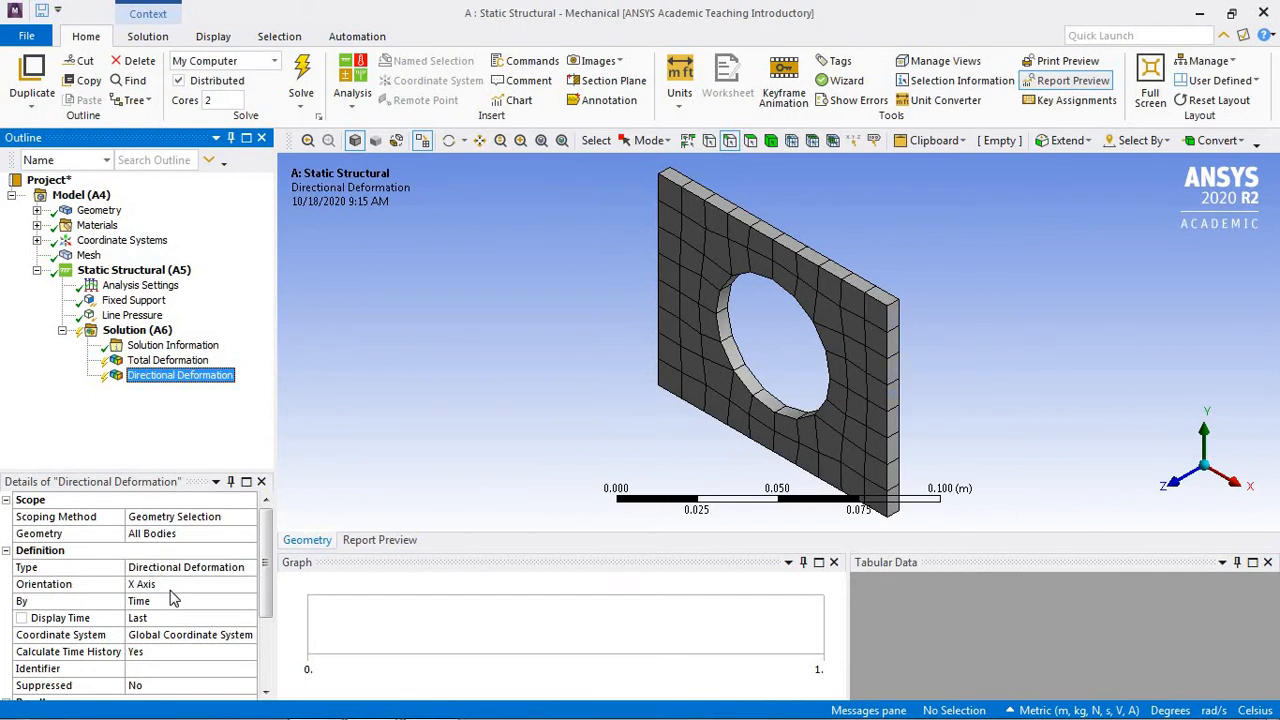
Add a second Directional Deformation result to the solution and set its orientation to Y Axis.
right_click(162, 335)
mouse_move(207, 337)
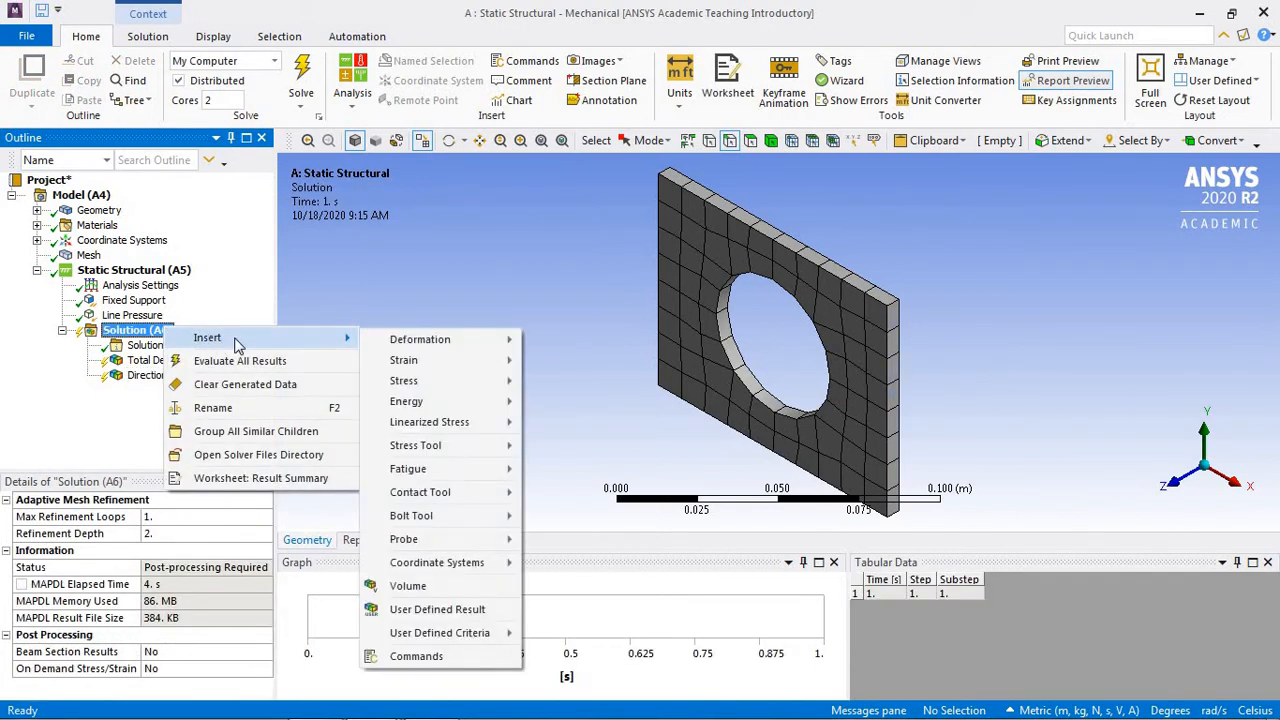
mouse_move(422, 341)
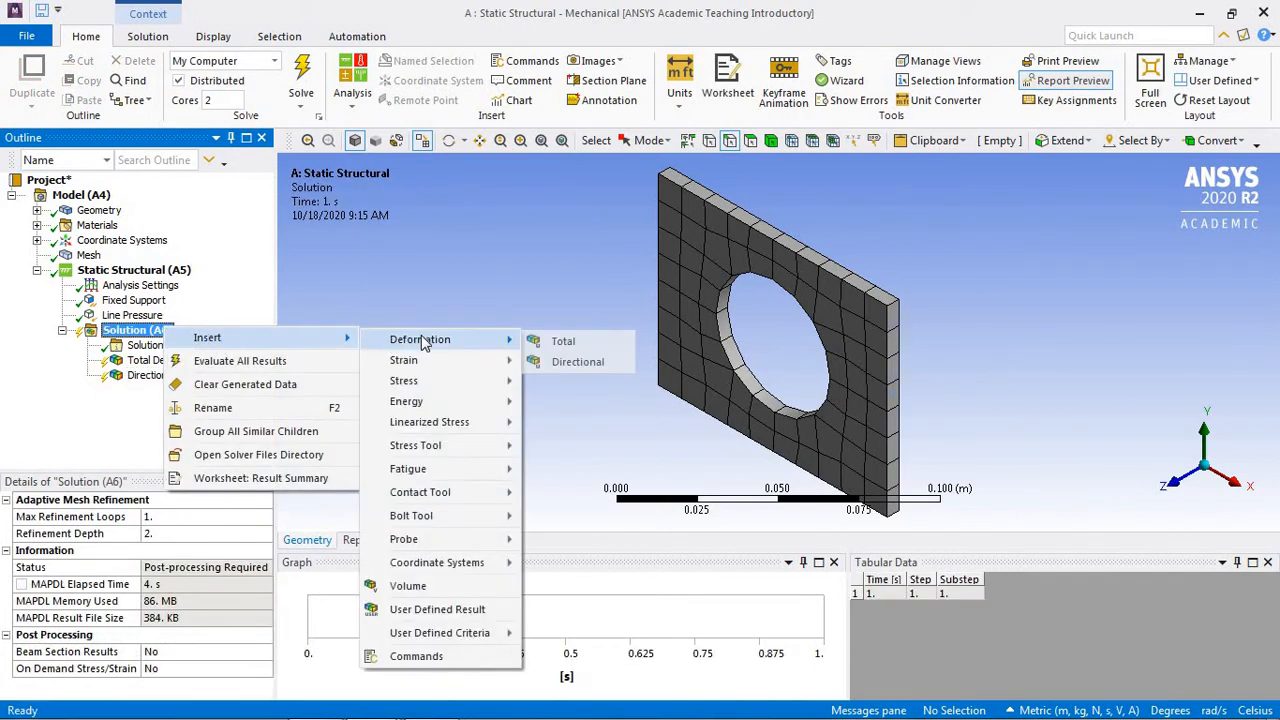
click(557, 366)
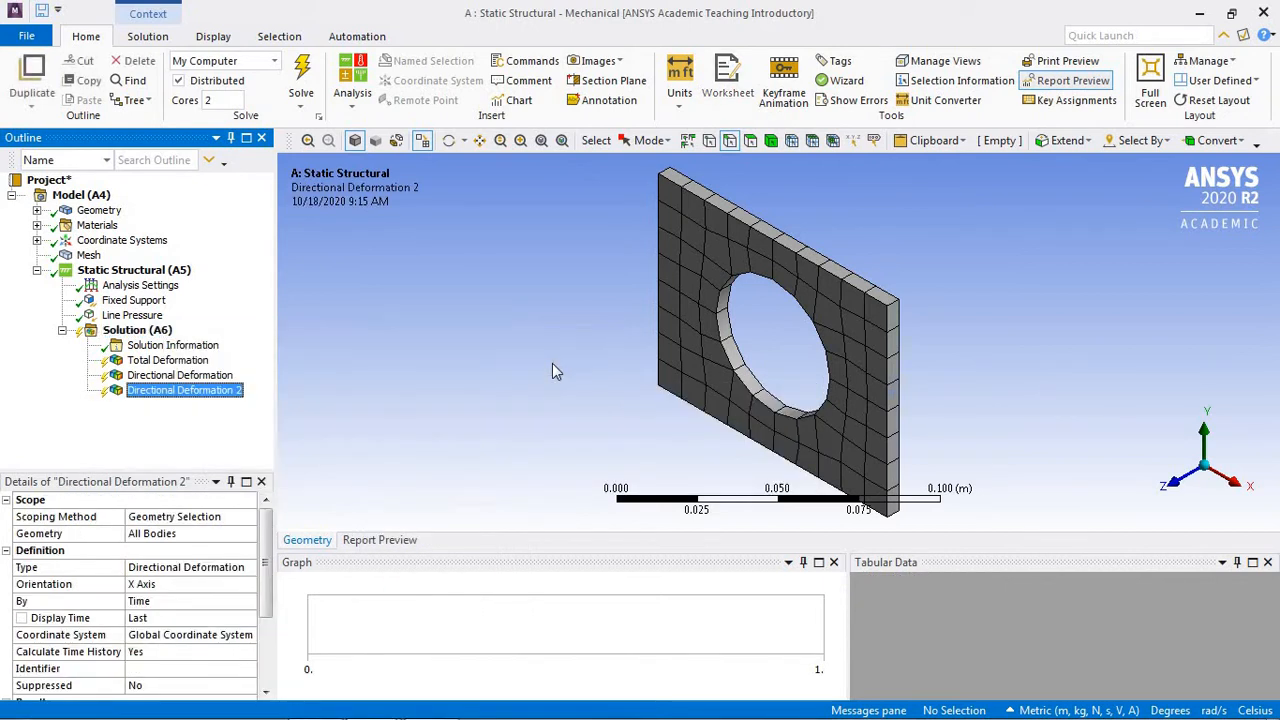
click(215, 584)
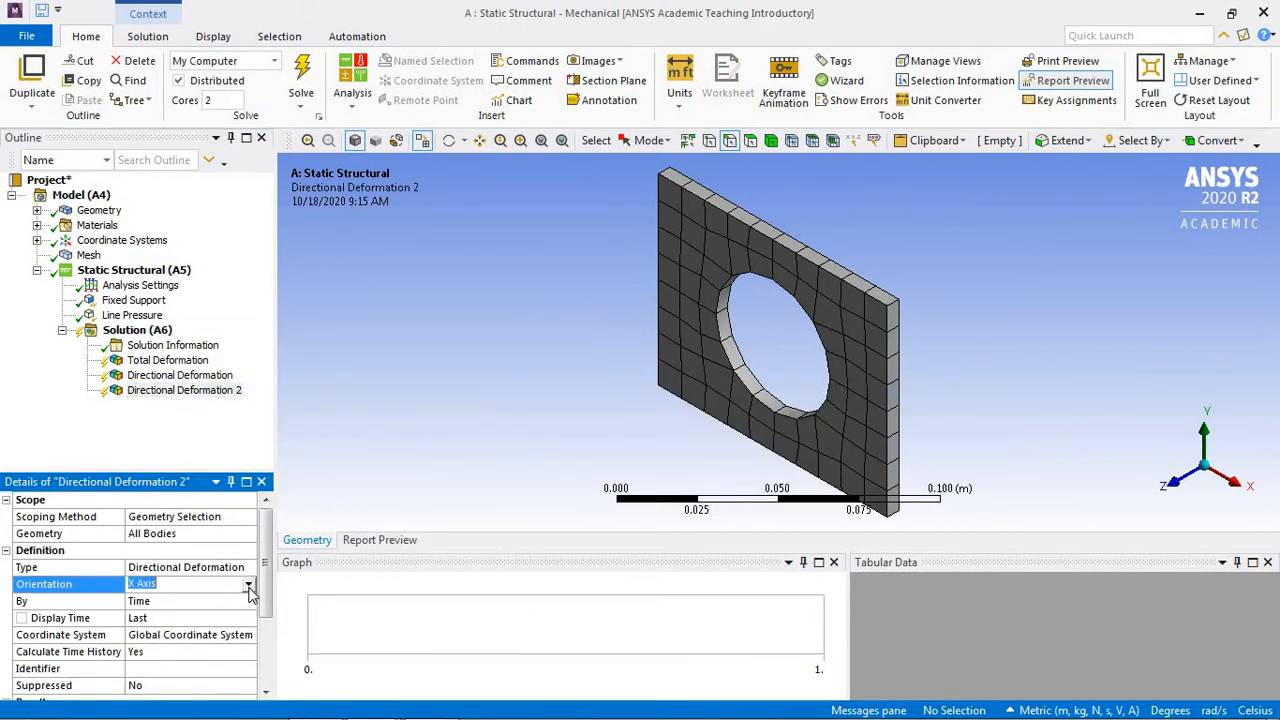
click(249, 587)
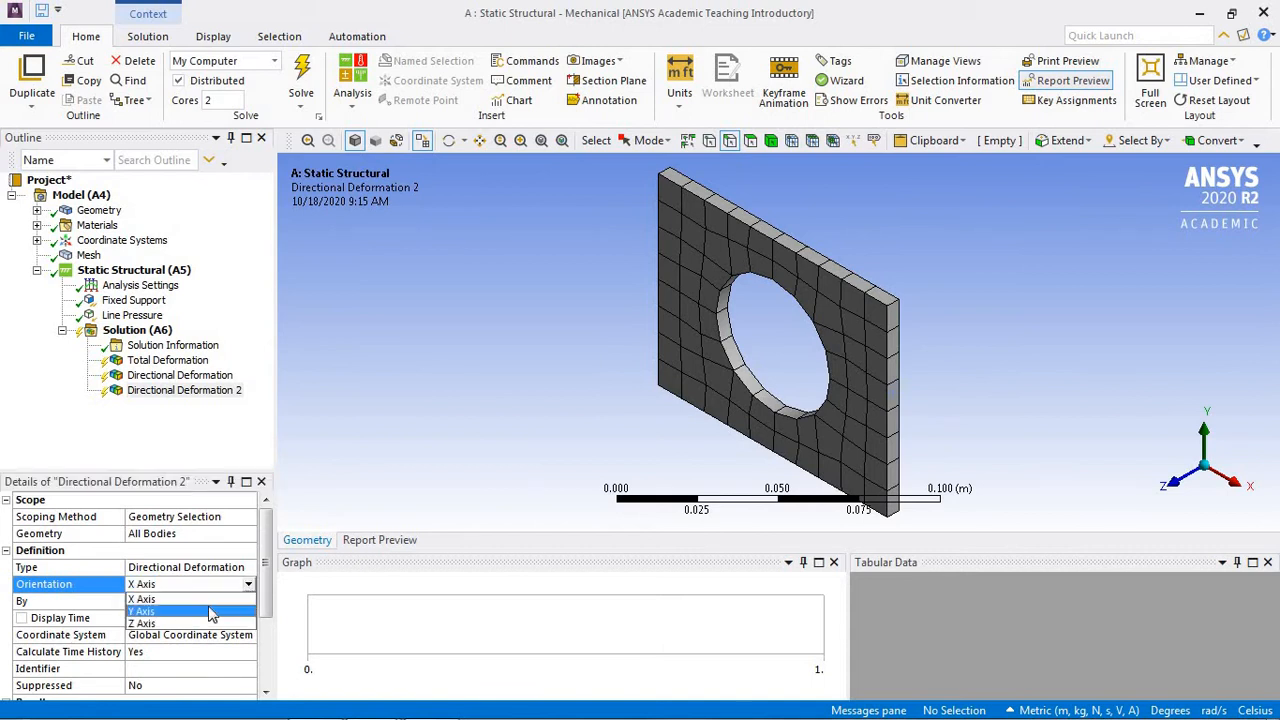
click(213, 611)
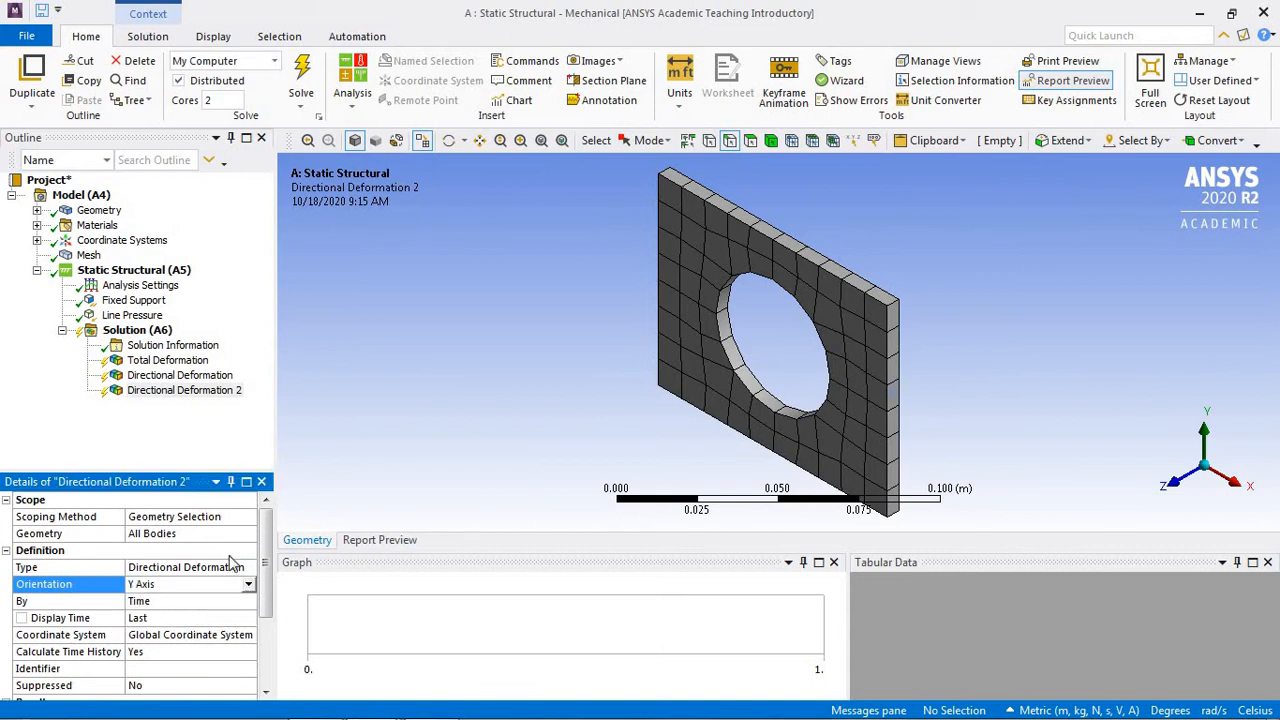
Rename the first directional deformation result as Directional Deformation X.
click(214, 380)
right_click(214, 380)
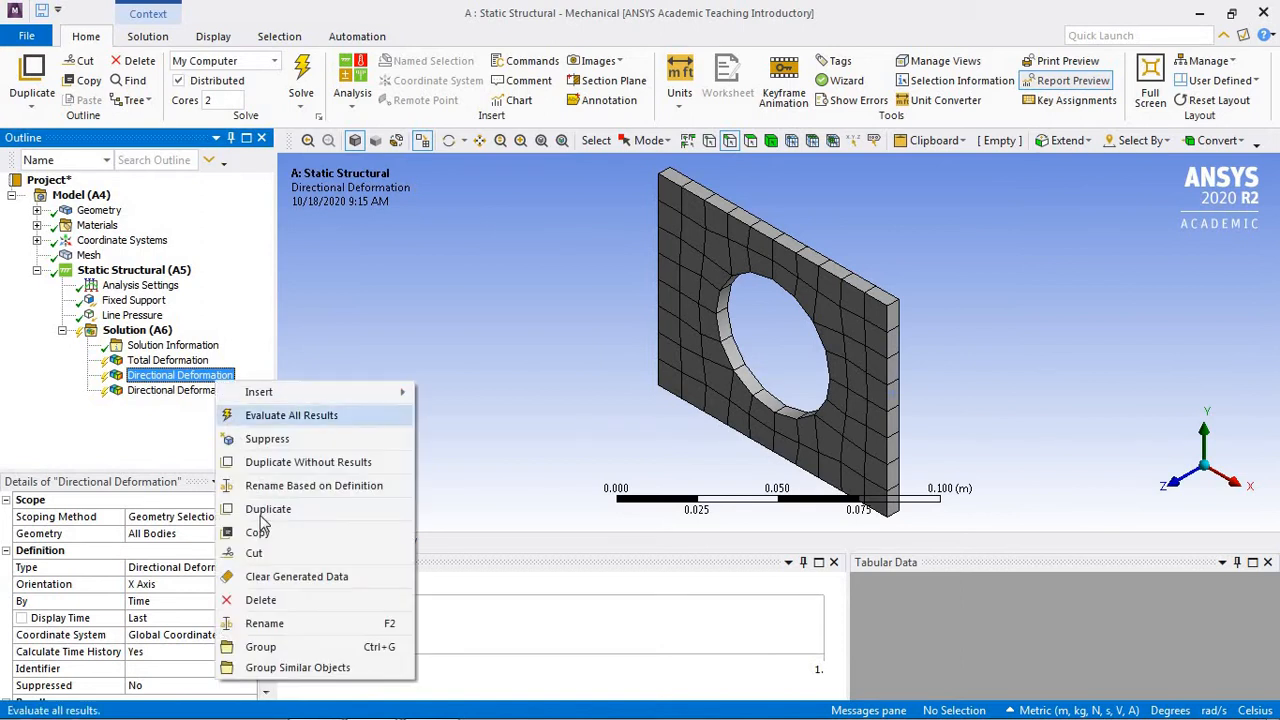
click(288, 622)
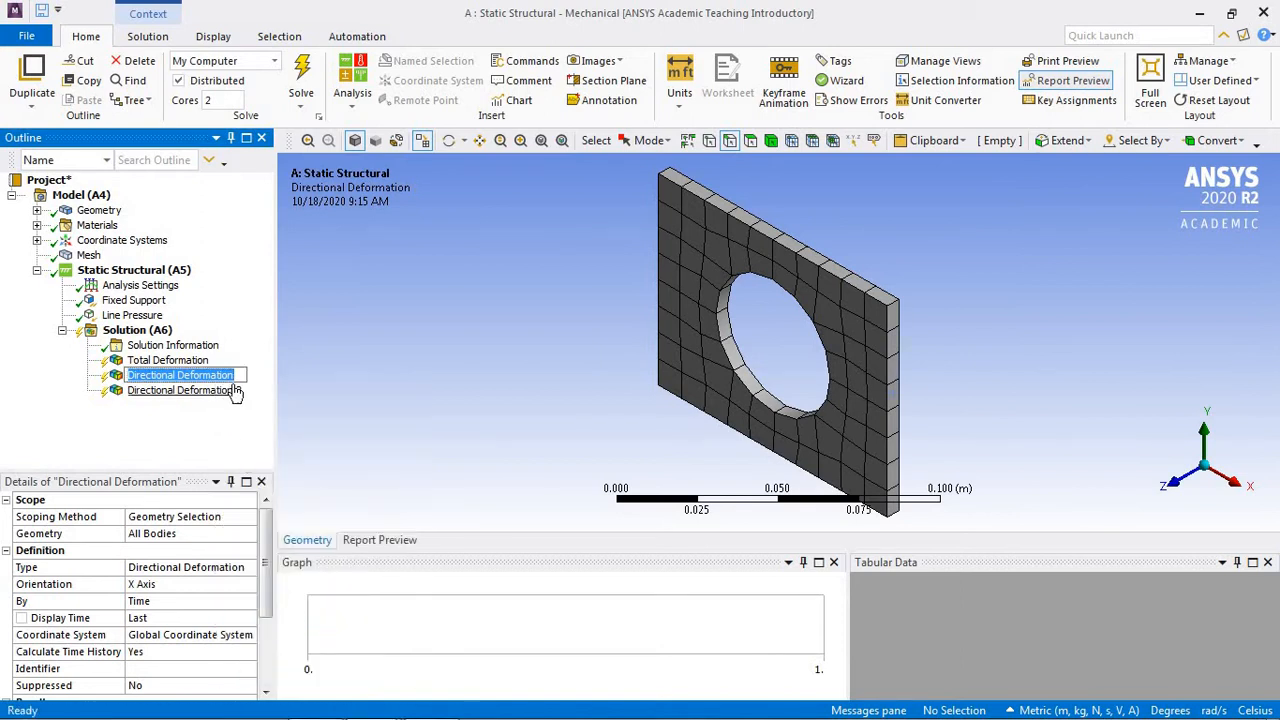
key(Return)
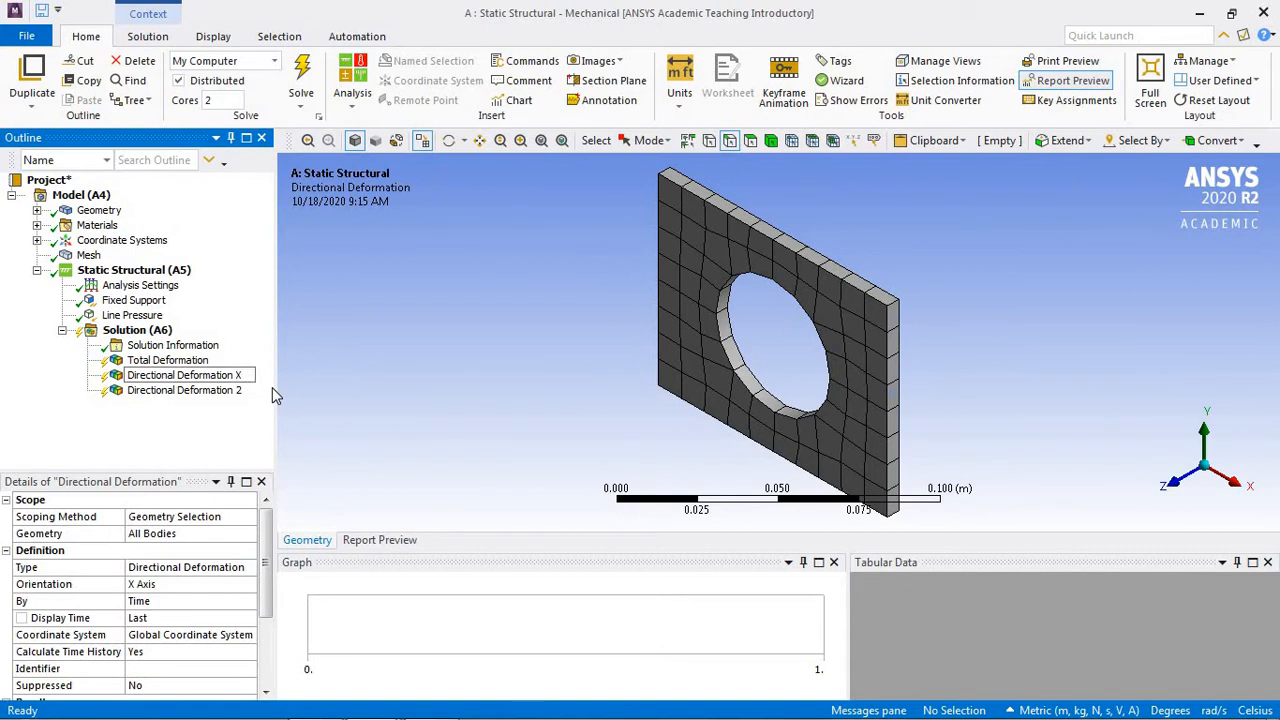
Rename the second directional deformation result as Directional Deformation Y.
click(219, 392)
right_click(219, 393)
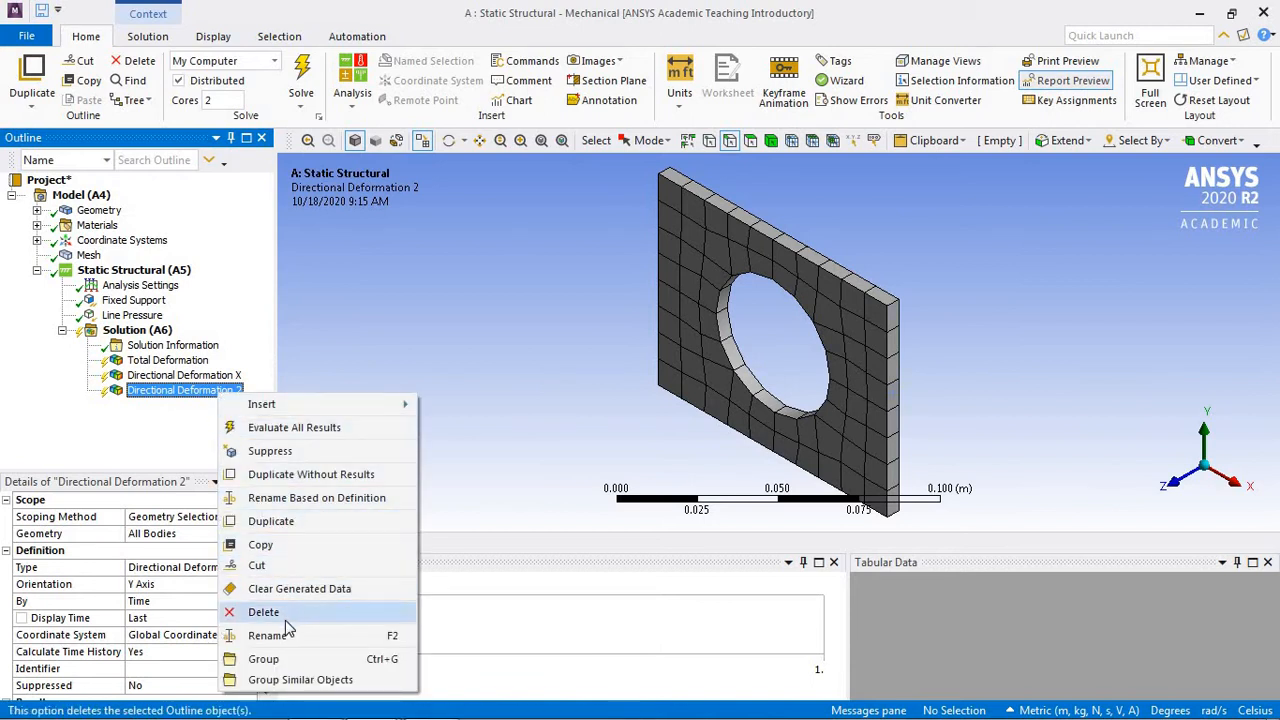
click(288, 633)
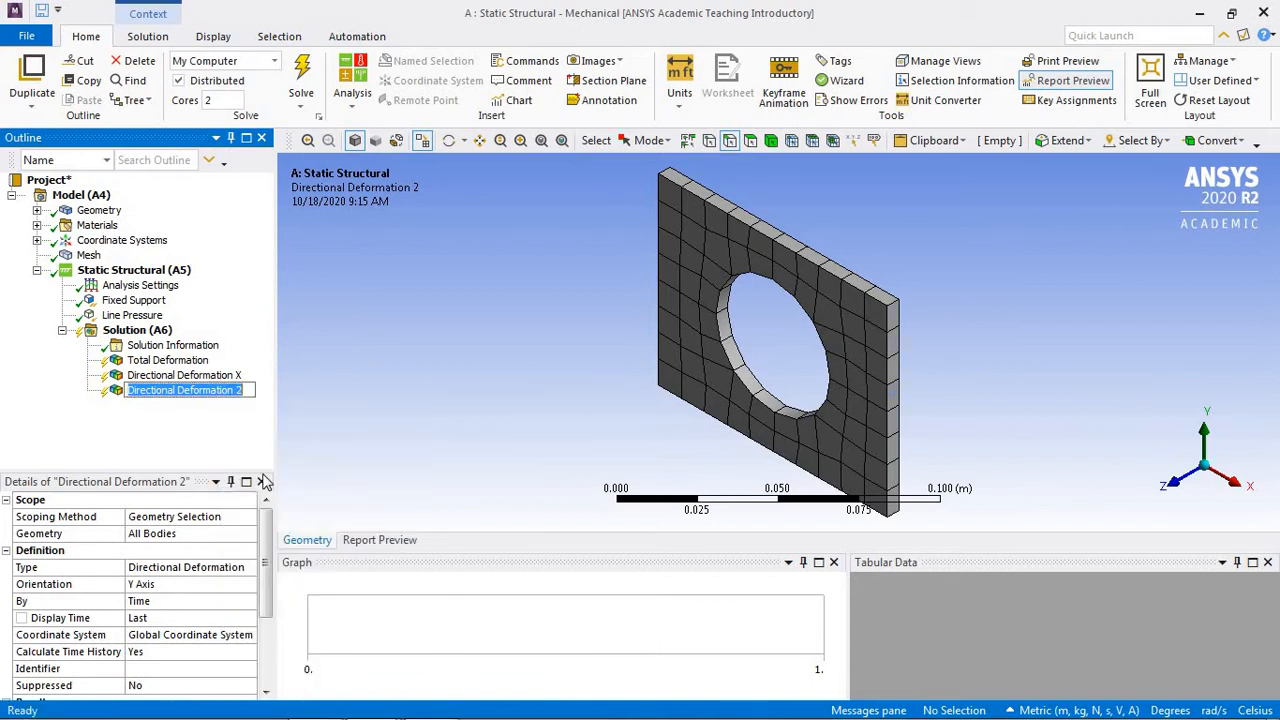
click(249, 391)
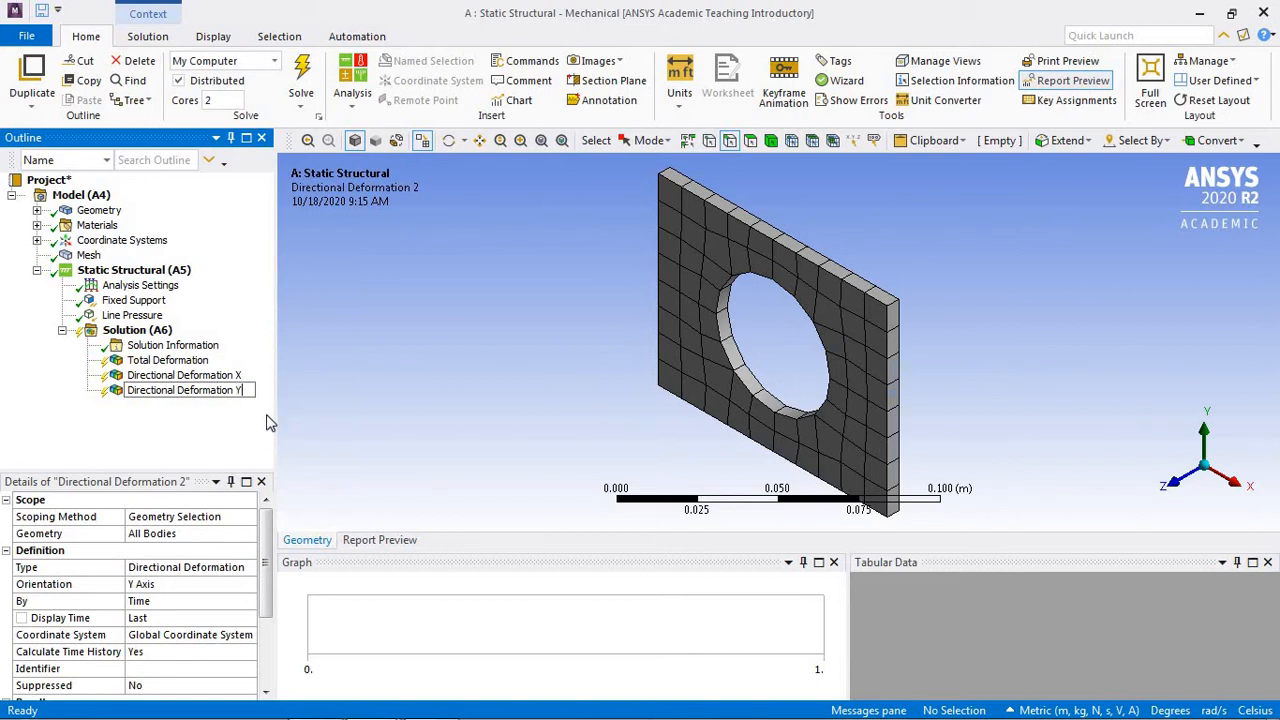
Confirm the Directional Deformation Y name and add an Equivalent (von-Mises) stress result to the solution.
key(Return)
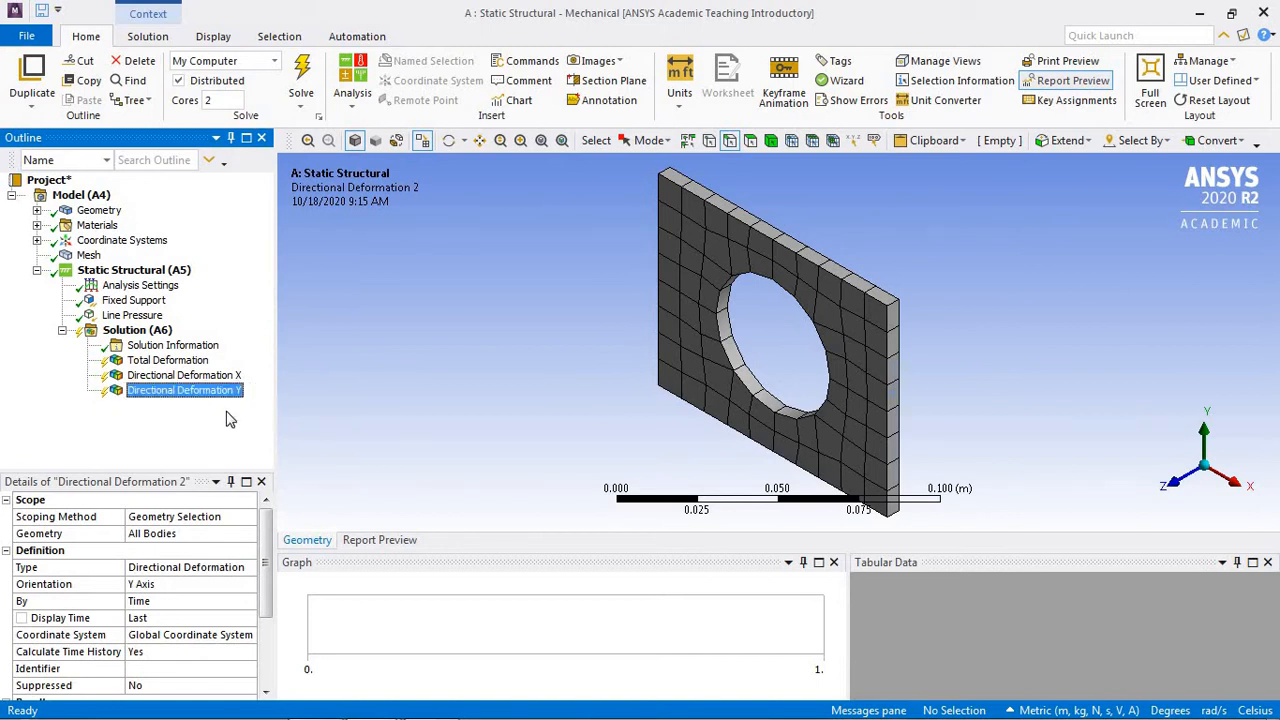
click(150, 332)
right_click(155, 334)
mouse_move(245, 345)
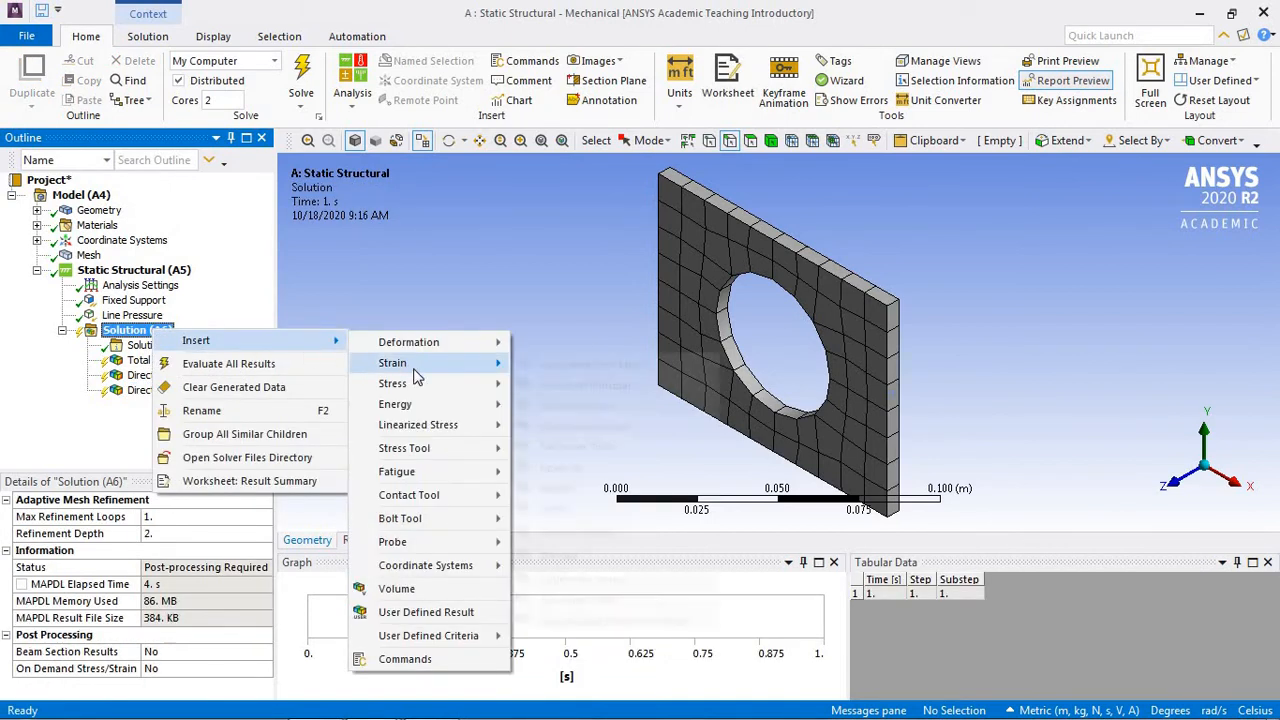
mouse_move(420, 388)
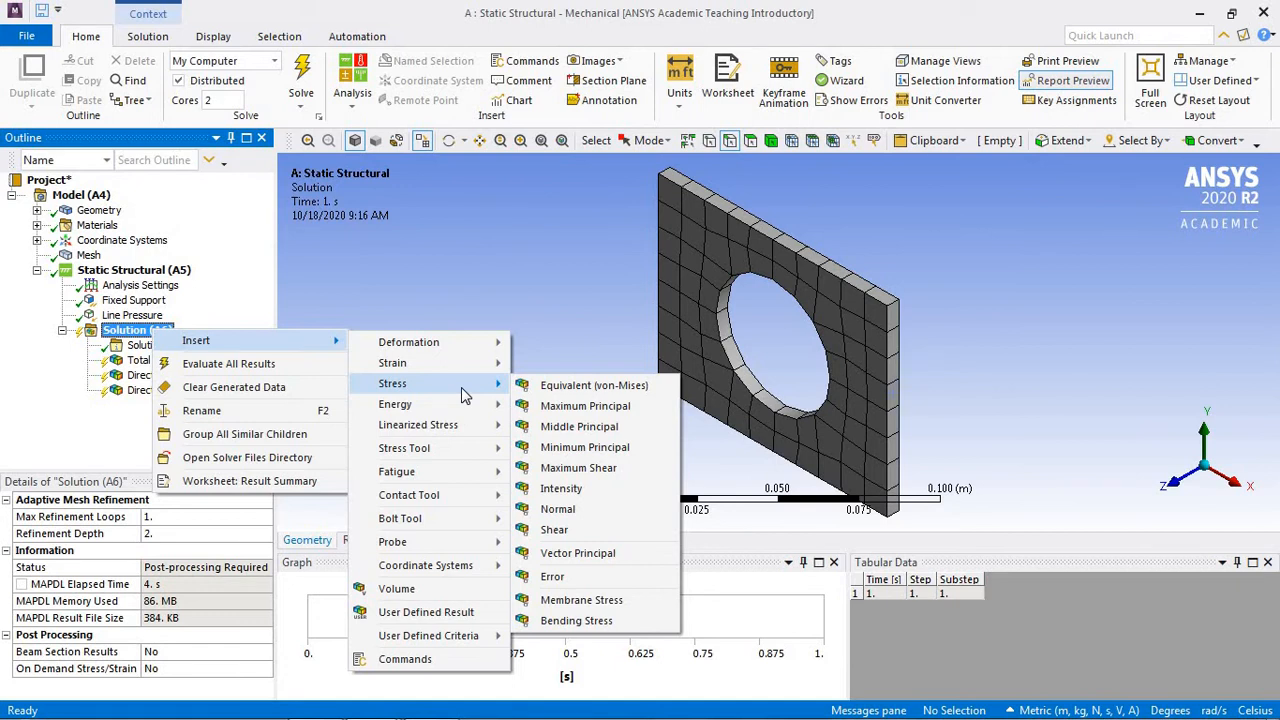
click(574, 390)
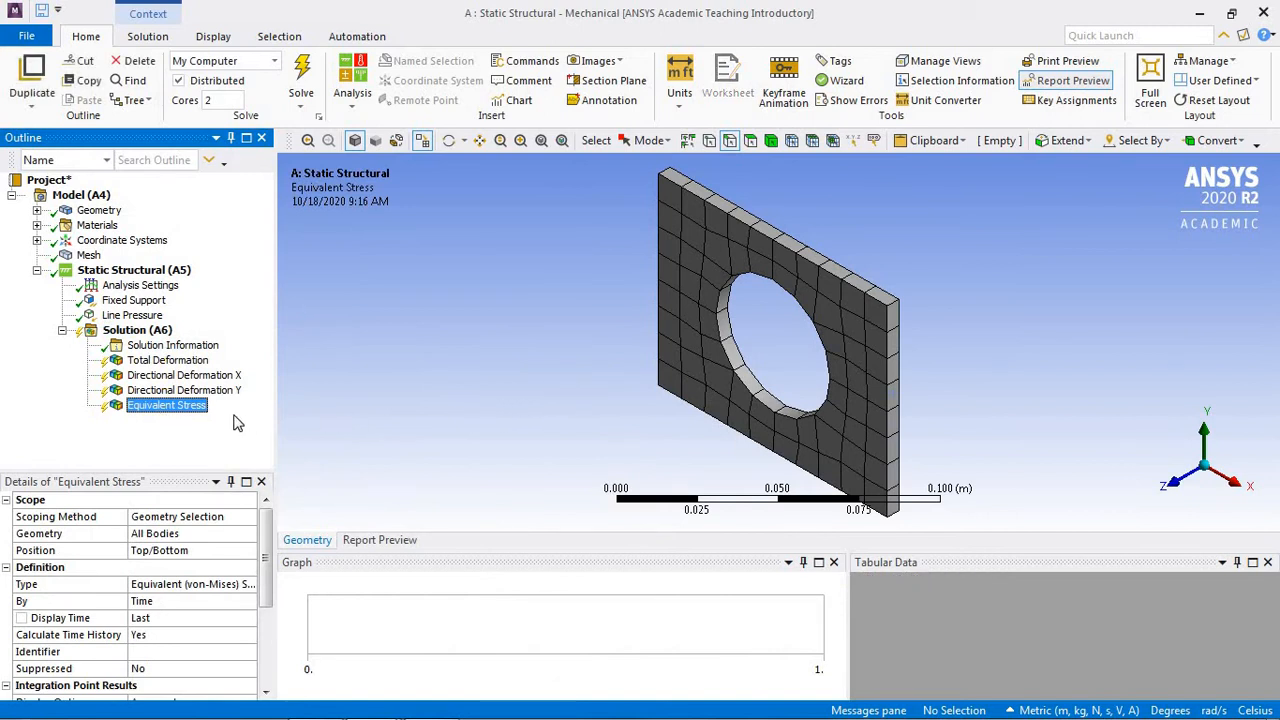
Add an Equivalent (von-Mises) strain result to the solution.
right_click(166, 332)
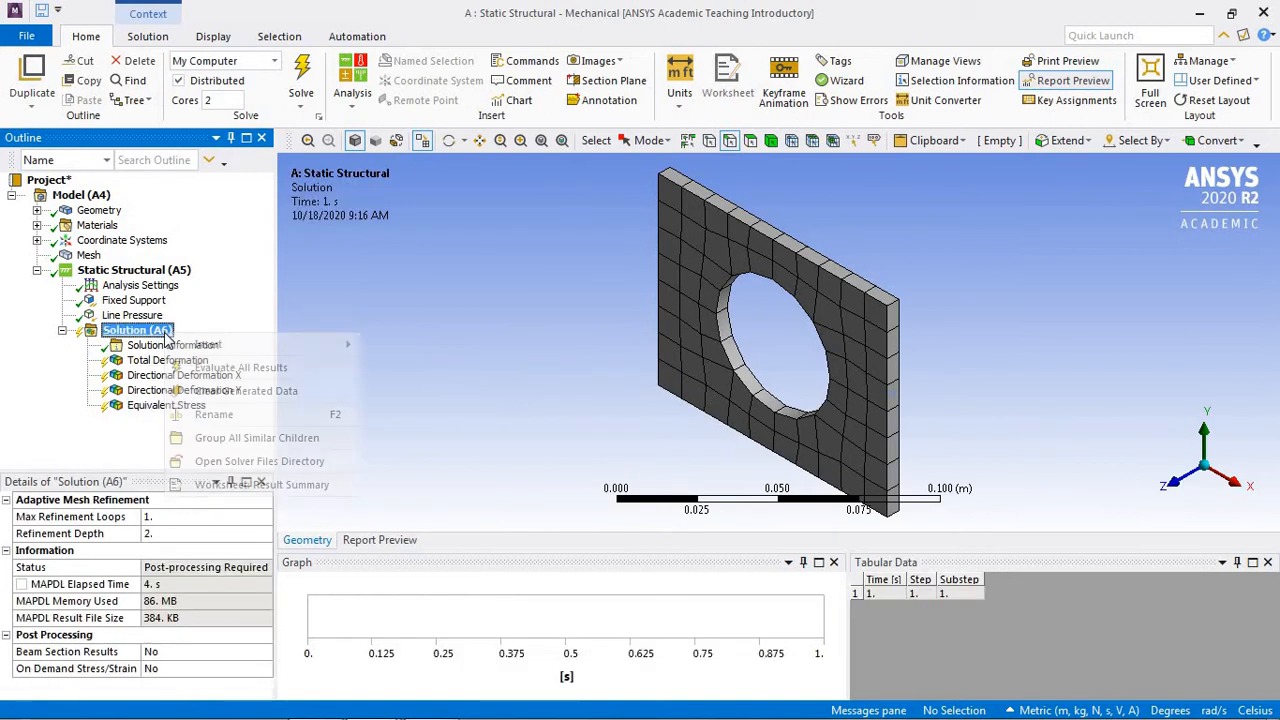
mouse_move(209, 352)
mouse_move(405, 372)
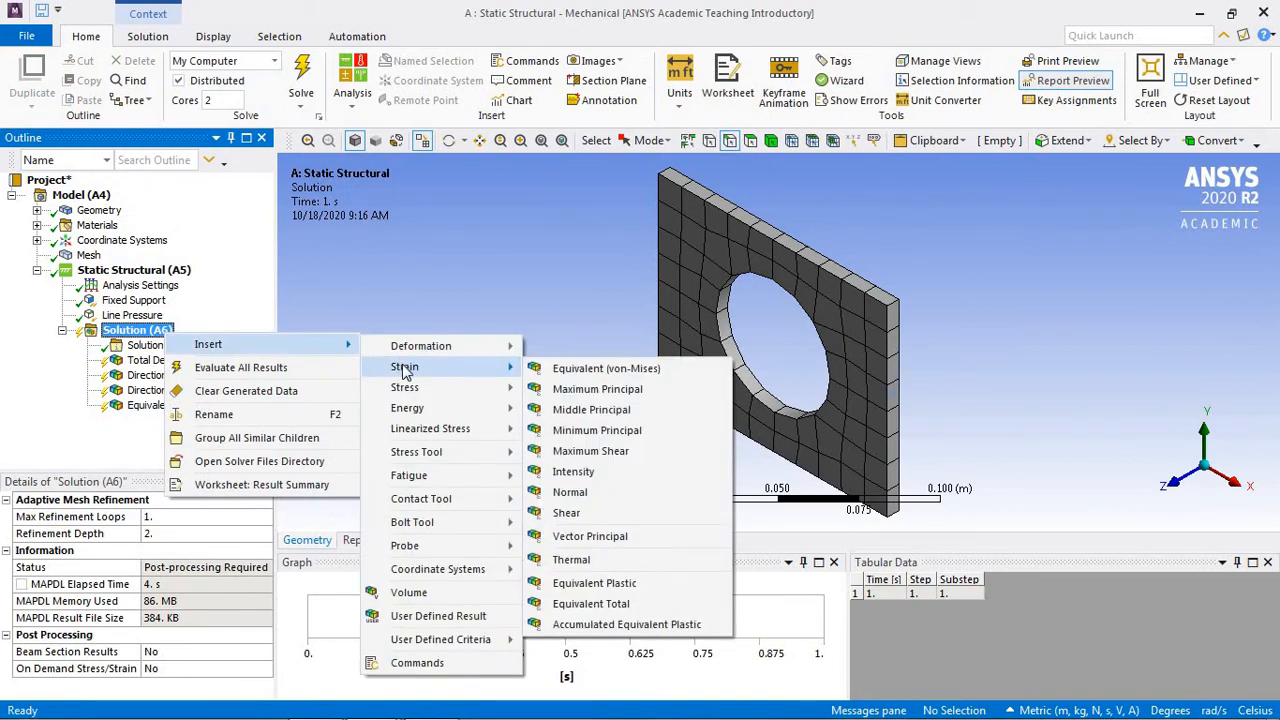
click(566, 370)
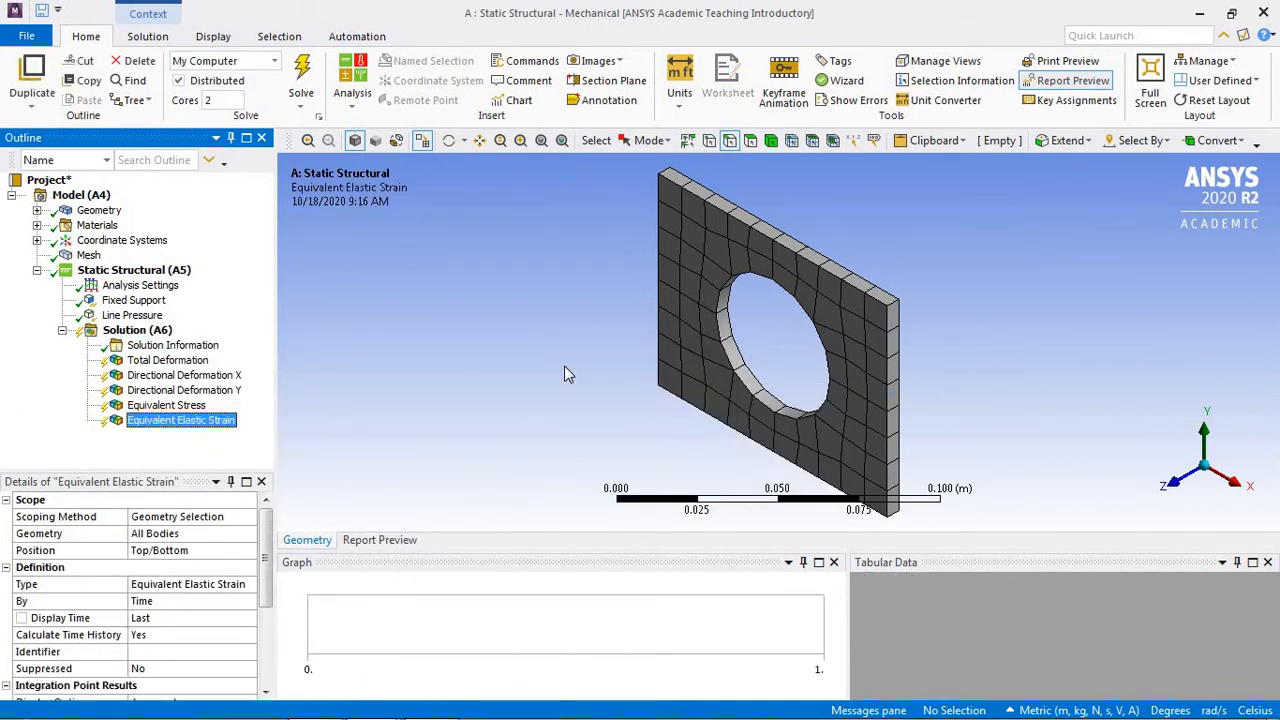
Add a Max Equivalent Stress type Stress Tool to the solution and expand it to show its Safety Factor result.
click(150, 331)
right_click(157, 332)
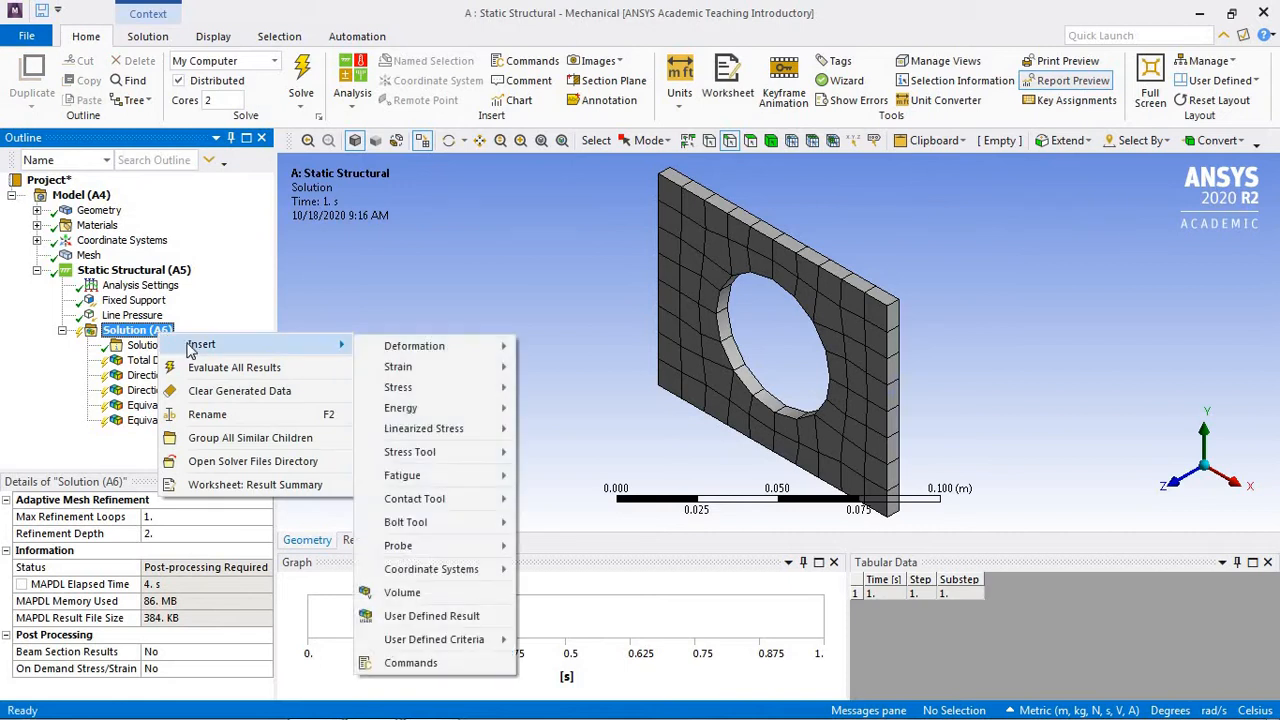
mouse_move(425, 368)
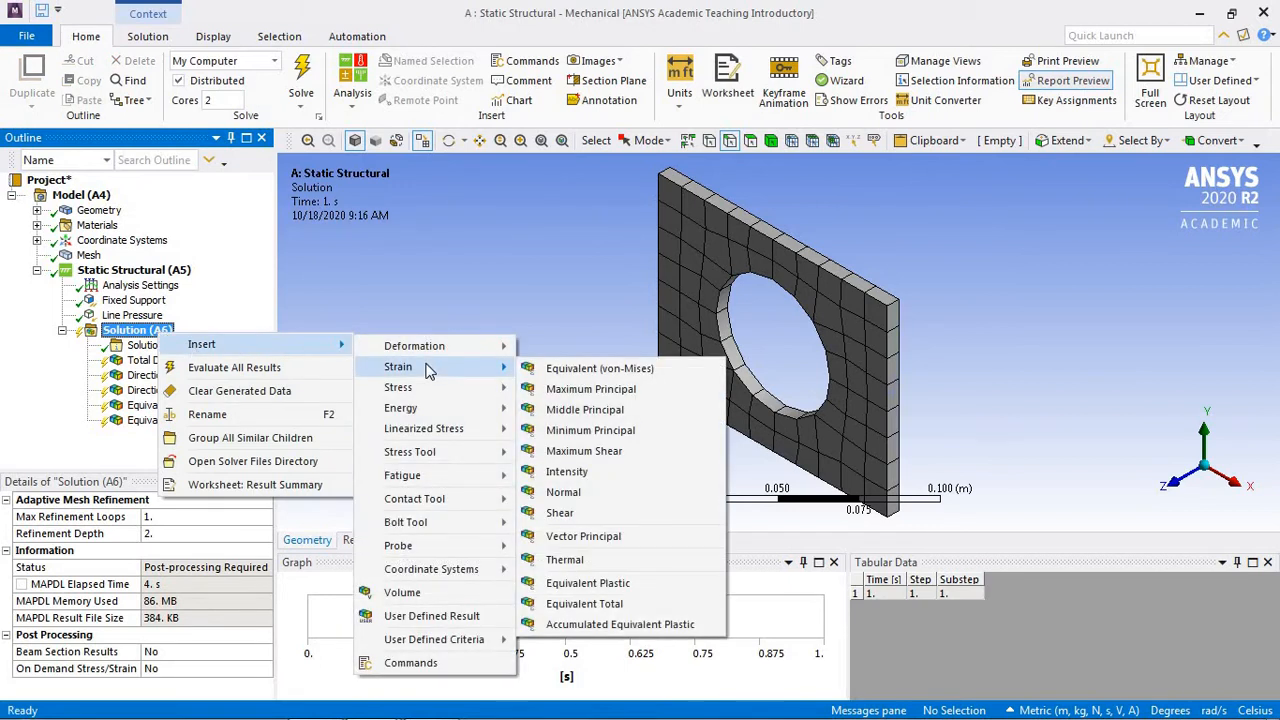
mouse_move(447, 463)
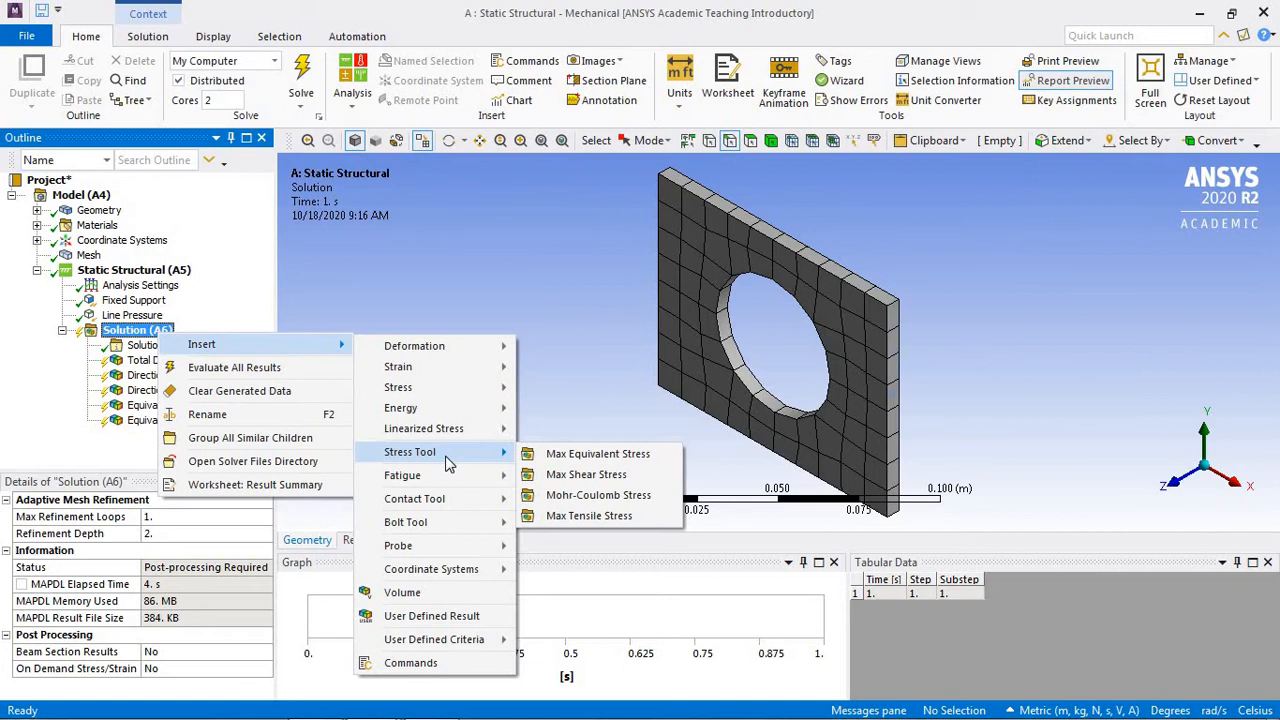
click(556, 458)
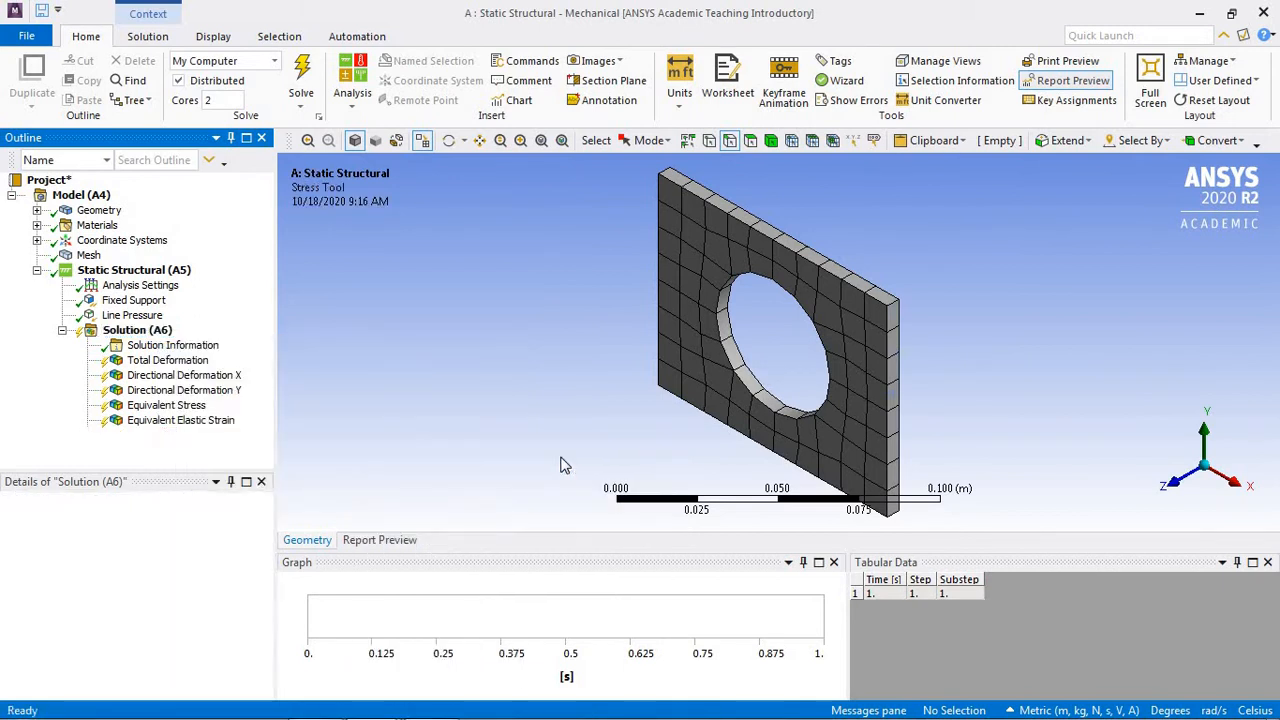
click(87, 437)
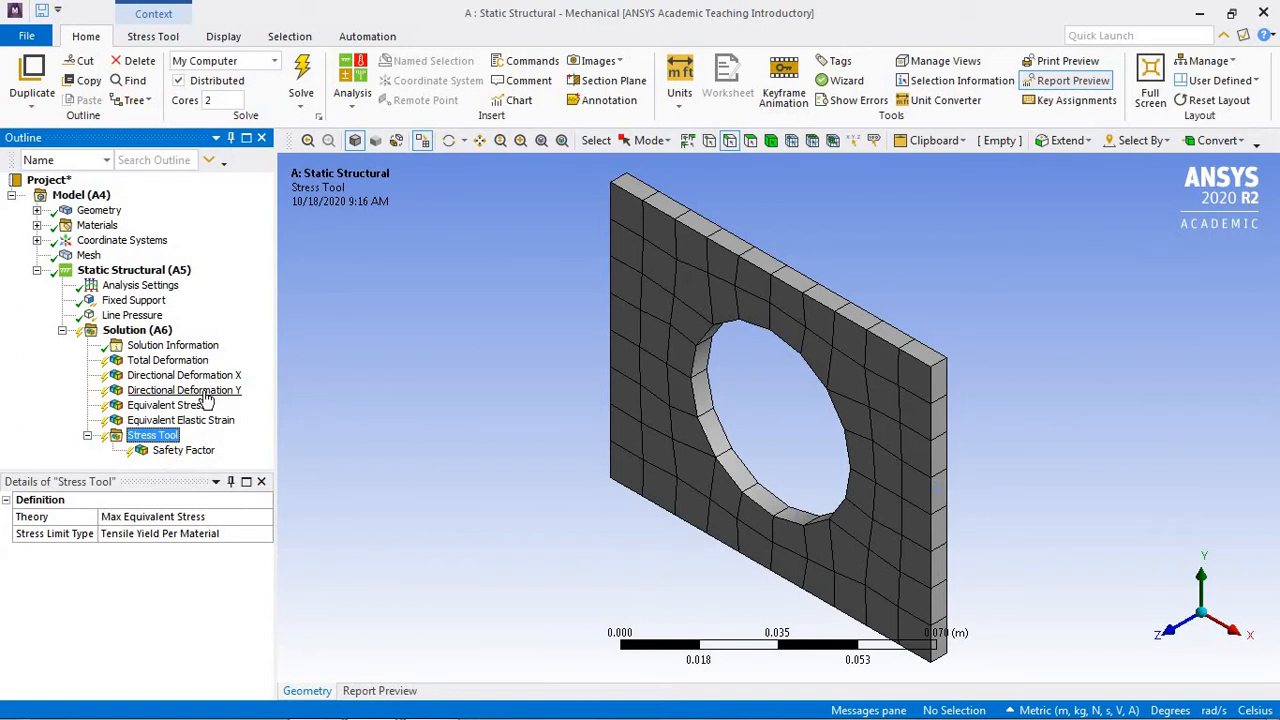
Add a Force Reaction probe to the solution and set its boundary condition to Fixed Support.
right_click(140, 331)
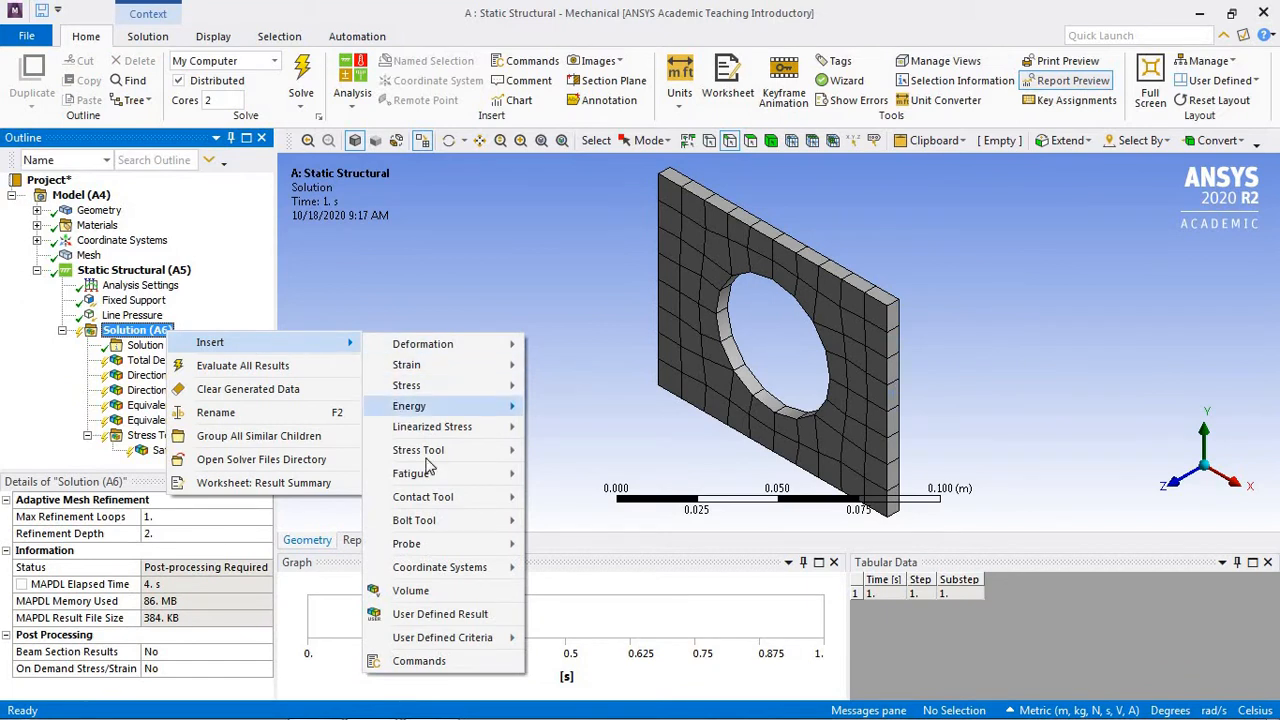
mouse_move(455, 545)
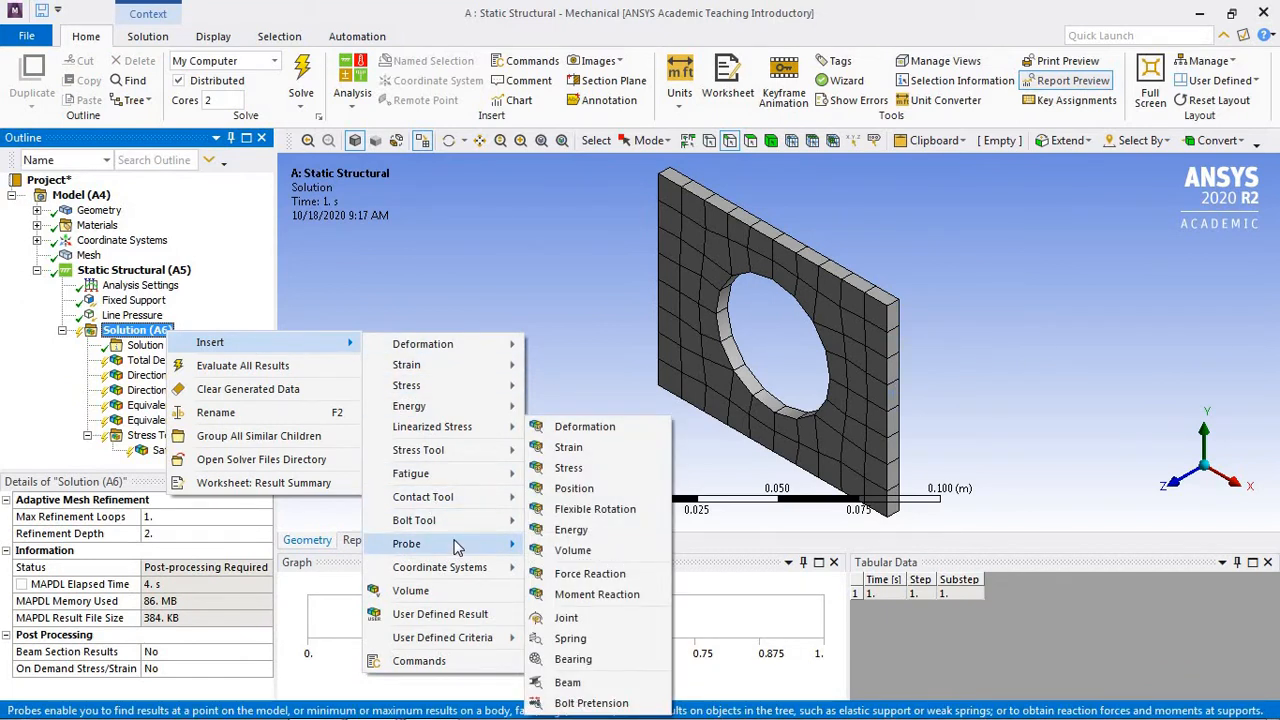
click(588, 574)
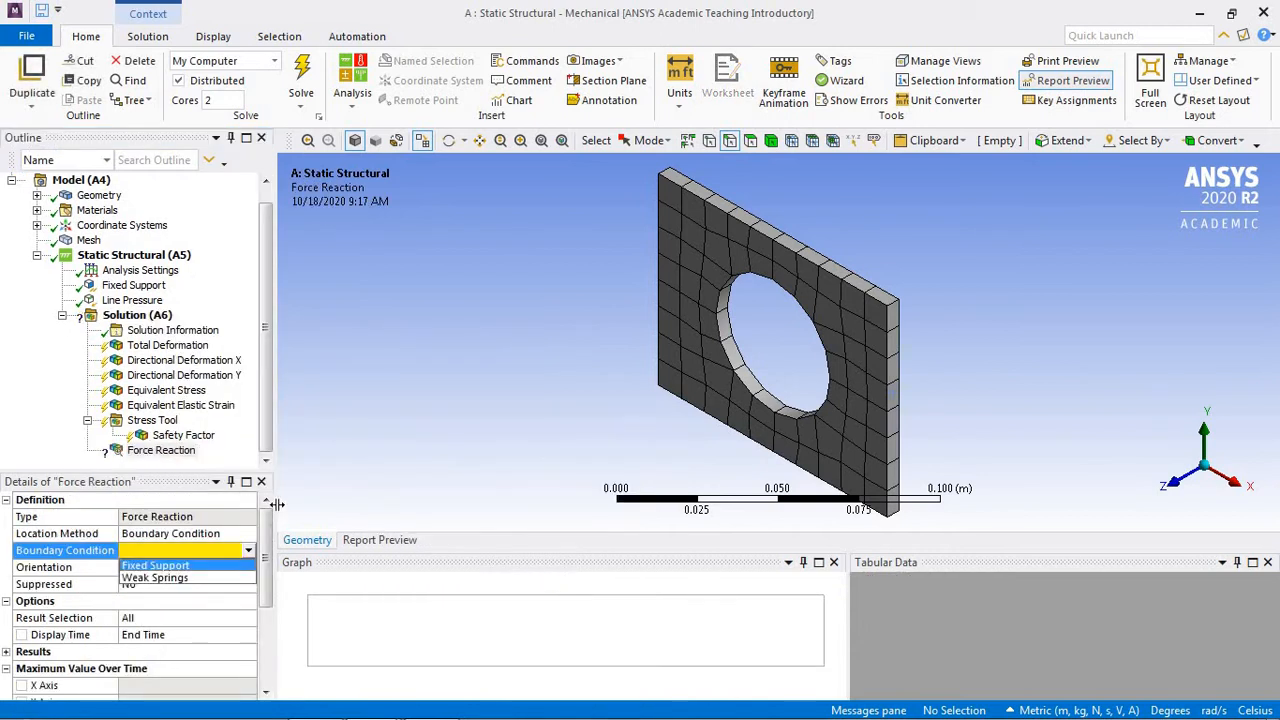
click(188, 566)
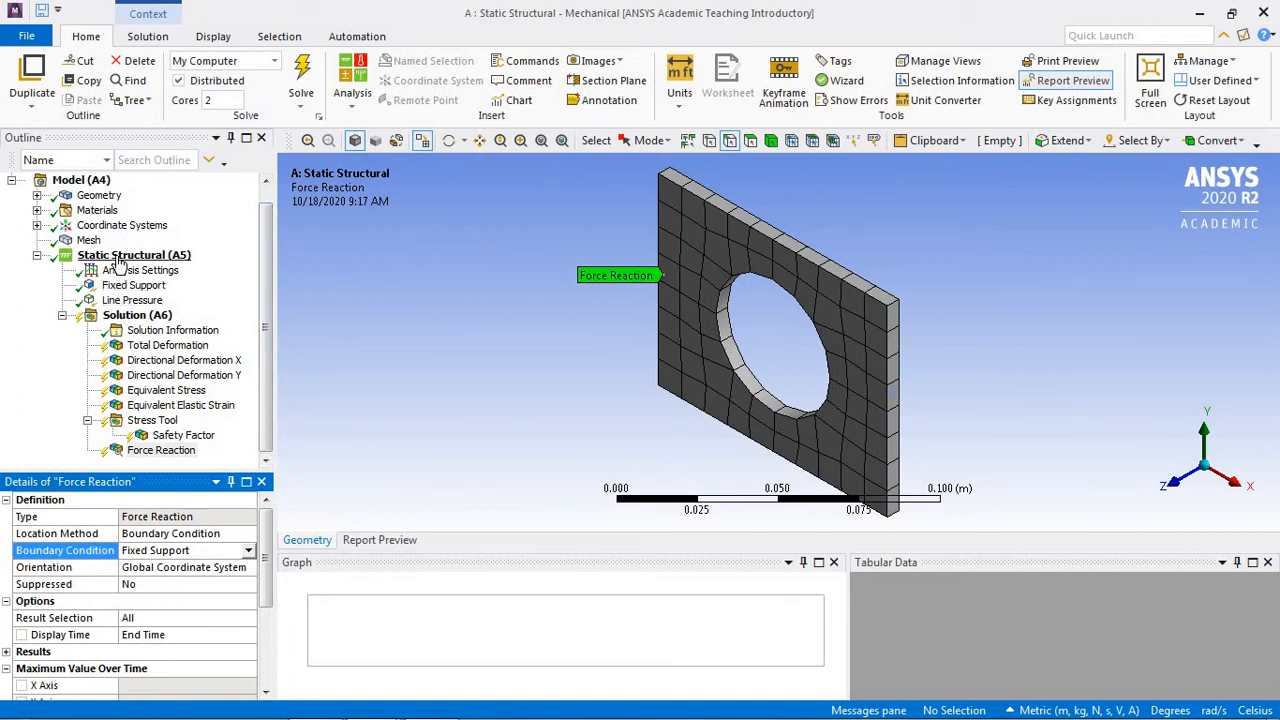
Evaluate all results and display the plate's total deformation plot facing the XY plane.
right_click(160, 346)
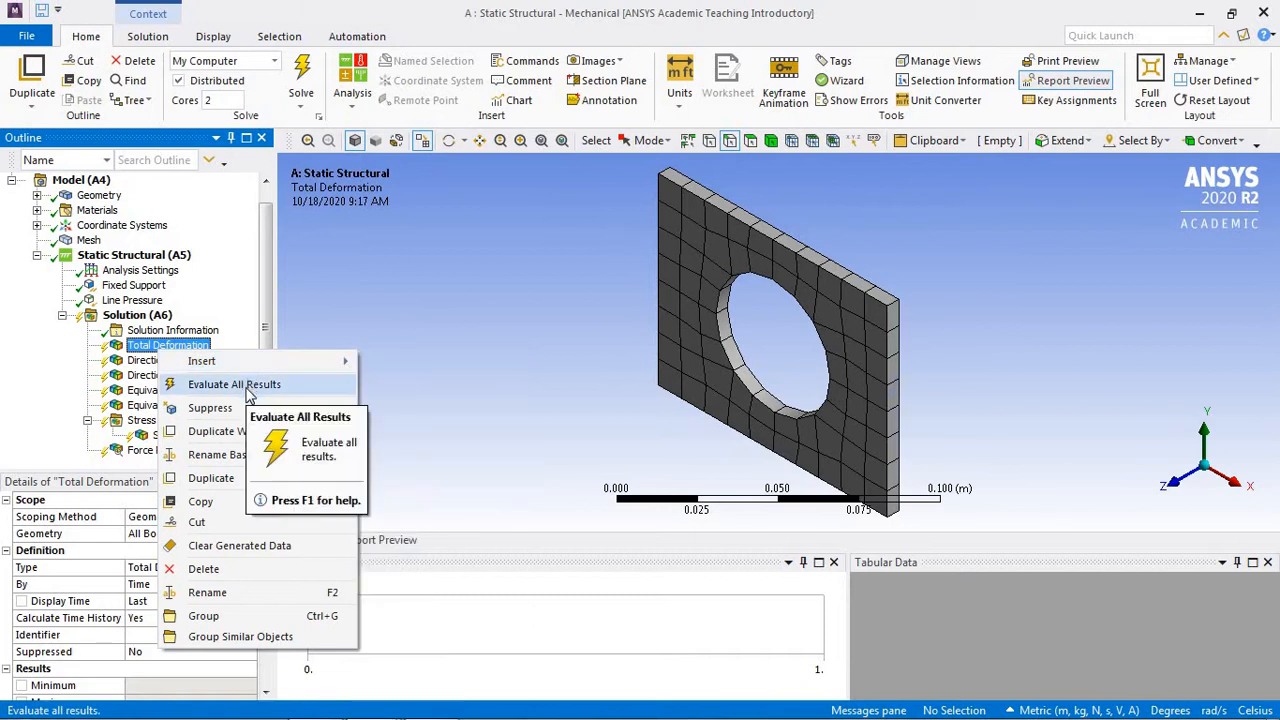
click(248, 386)
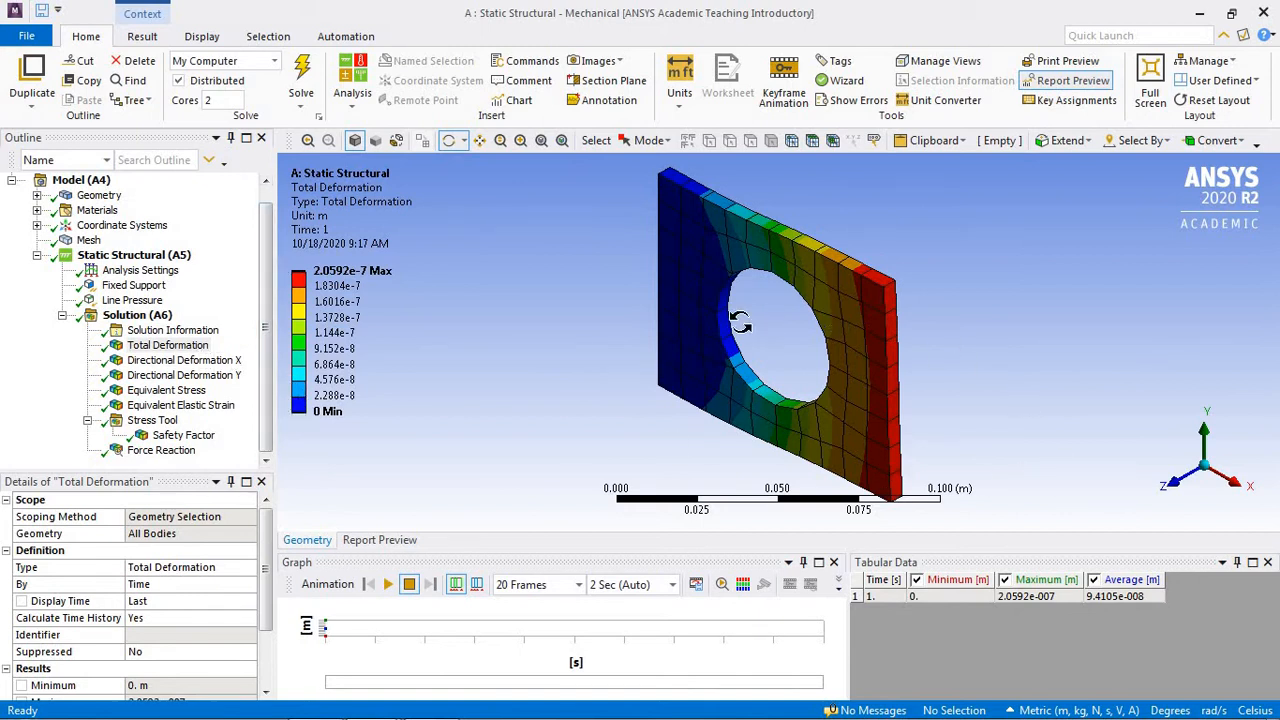
drag(727, 345, 802, 318)
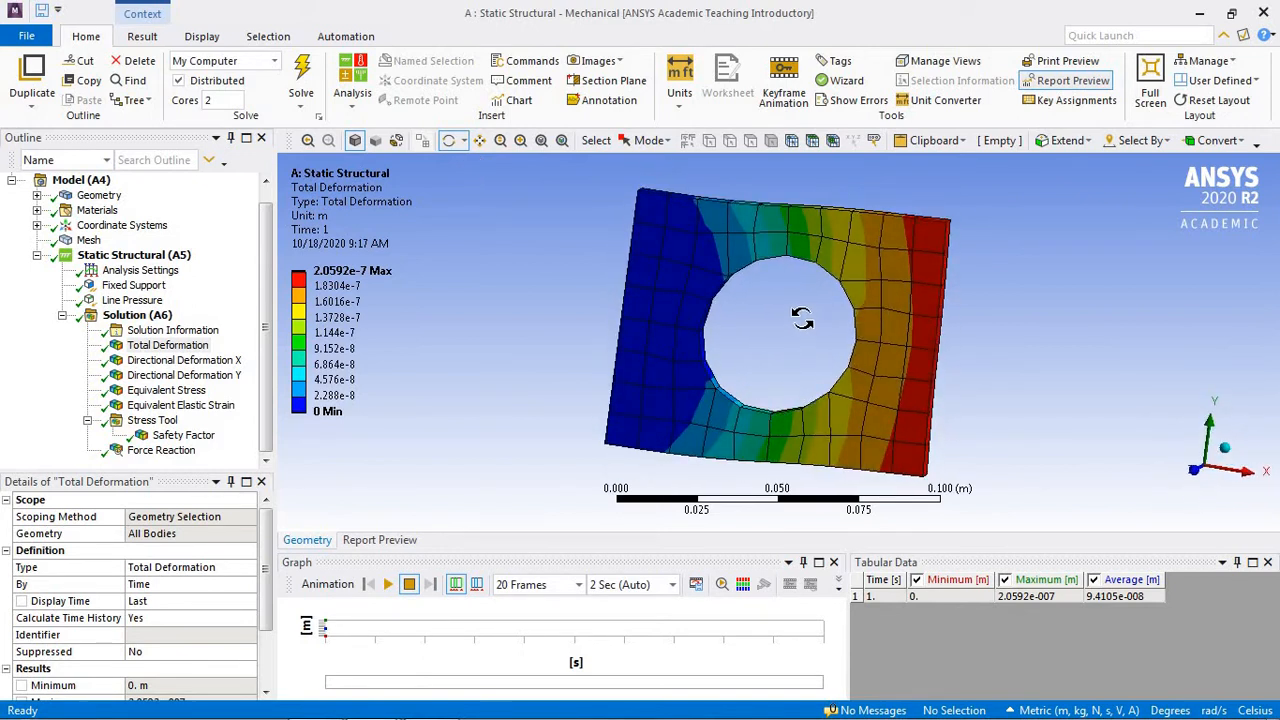
click(1200, 482)
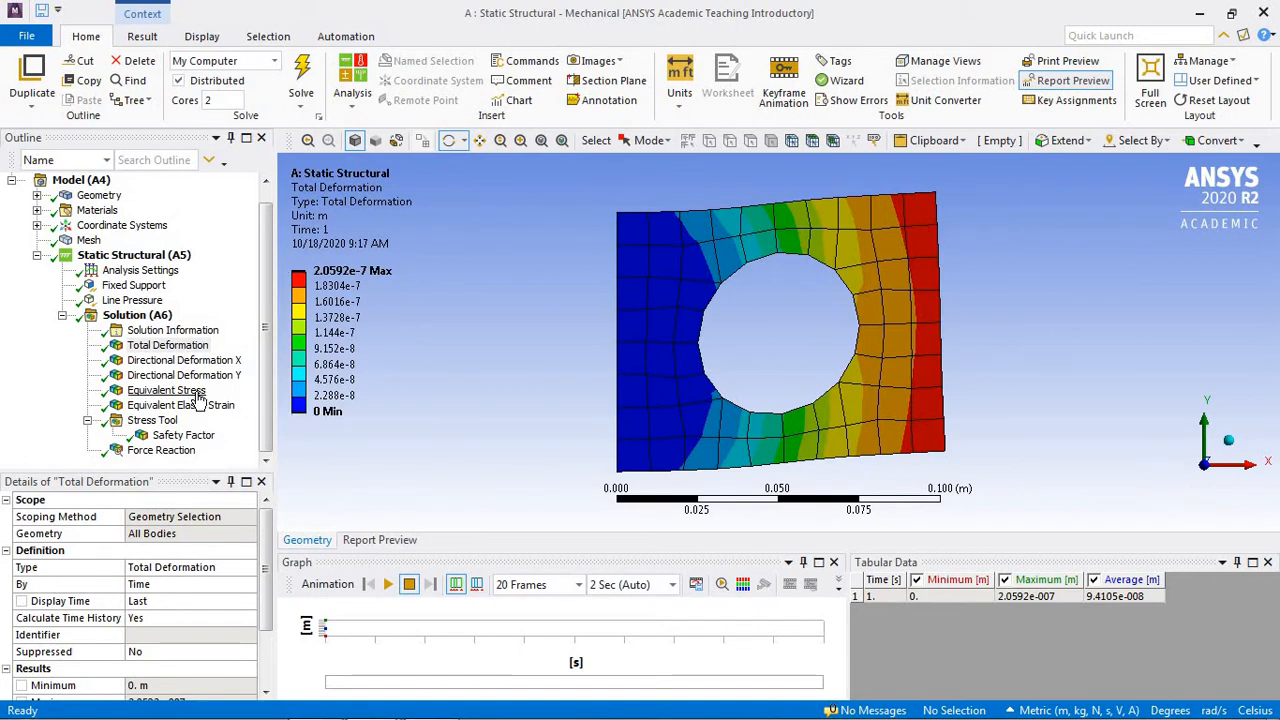
Examine the total deformation, Directional Deformation X and Y, equivalent stress, equivalent elastic strain, safety factor and force reaction results in turn.
click(184, 349)
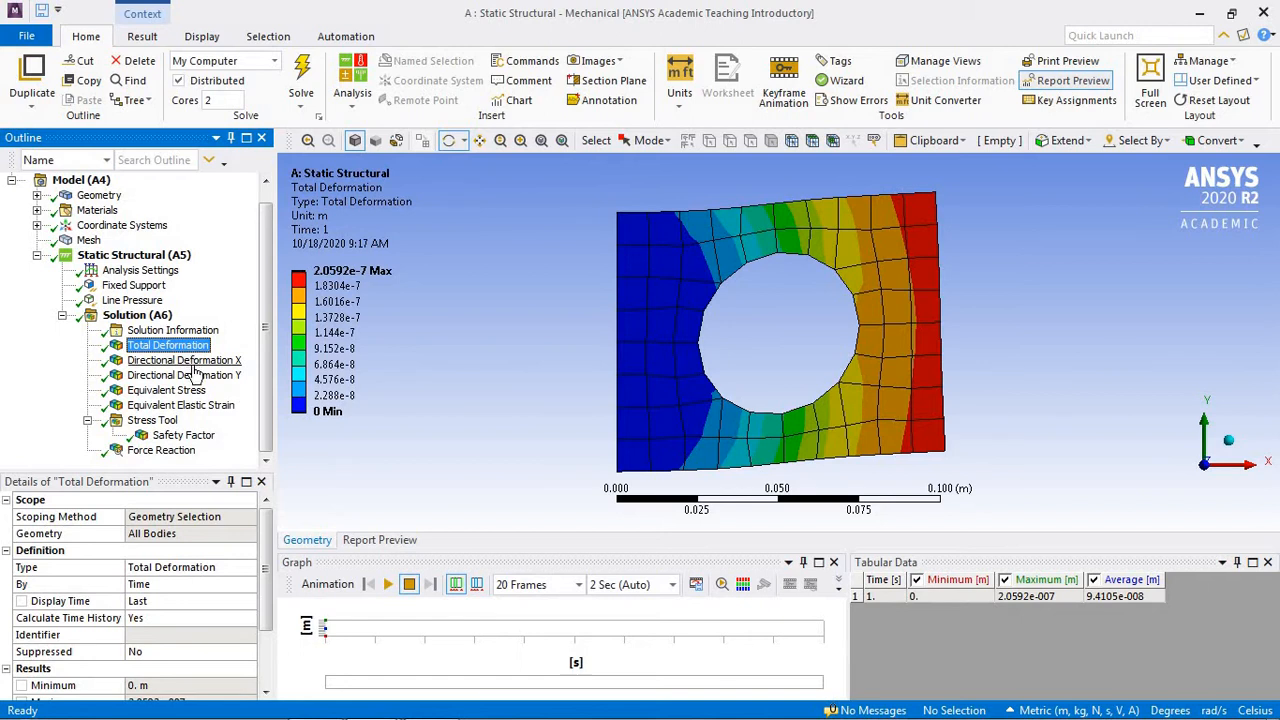
click(196, 361)
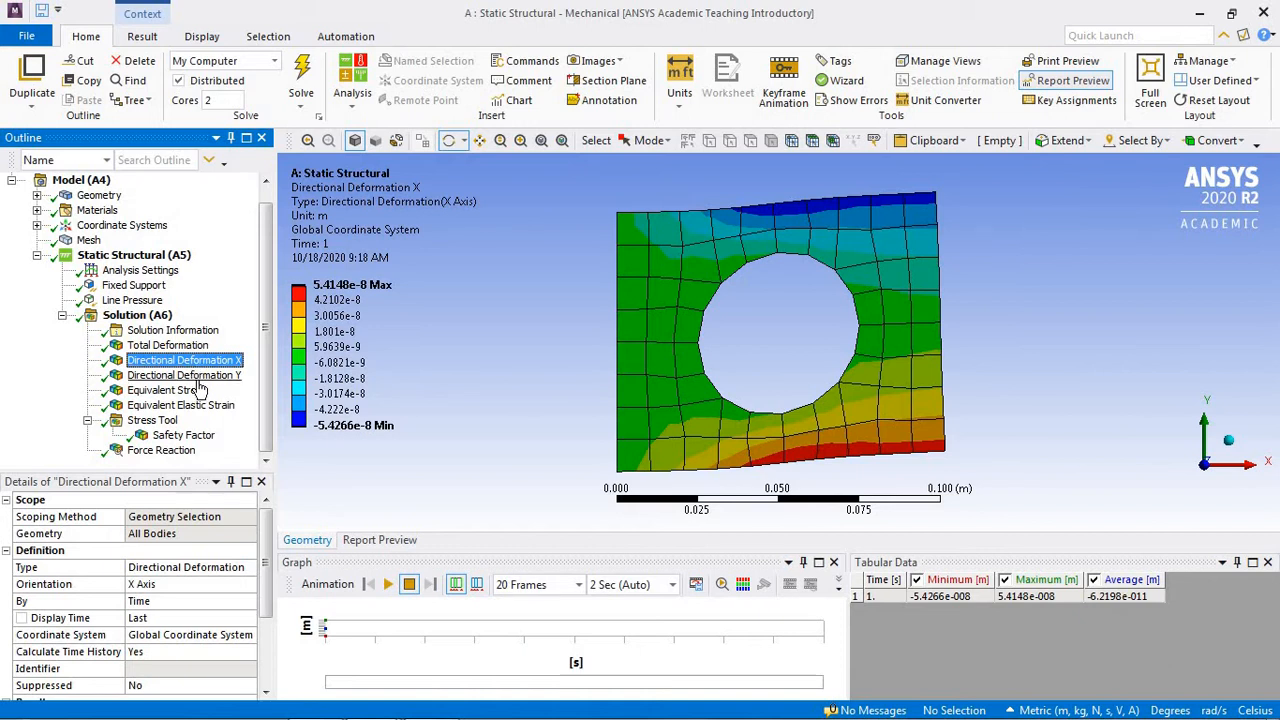
click(198, 378)
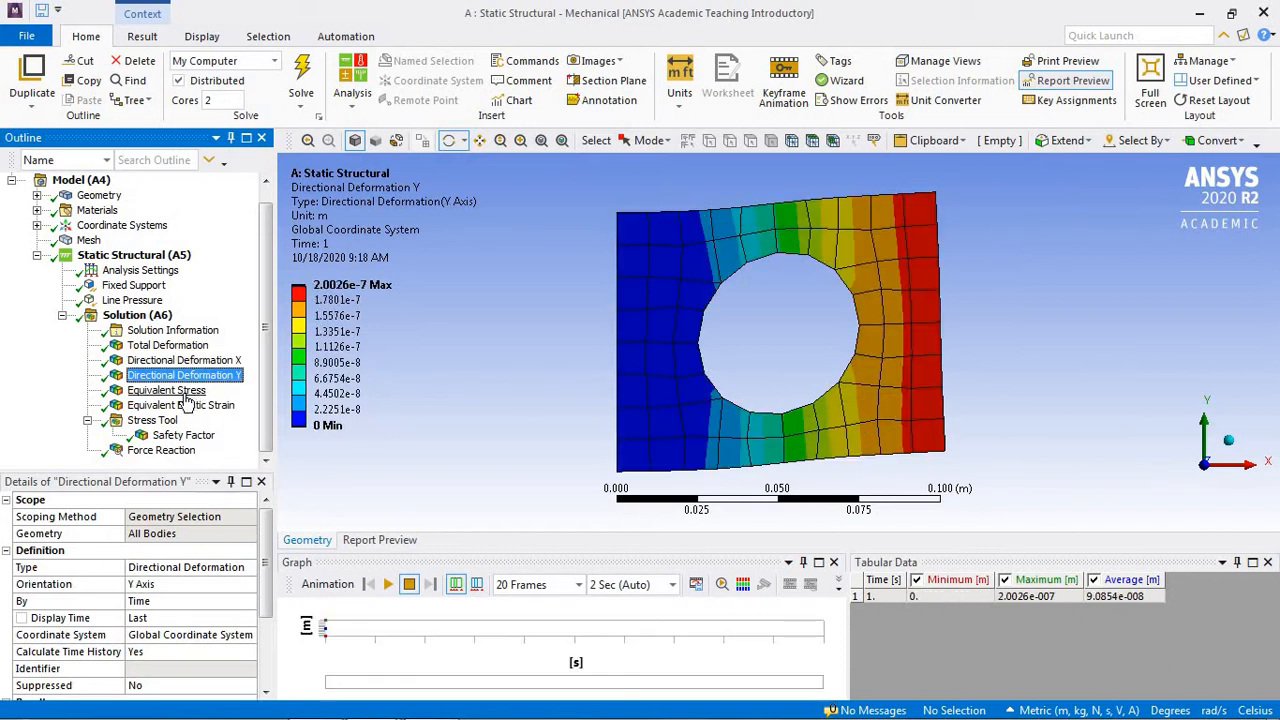
click(170, 390)
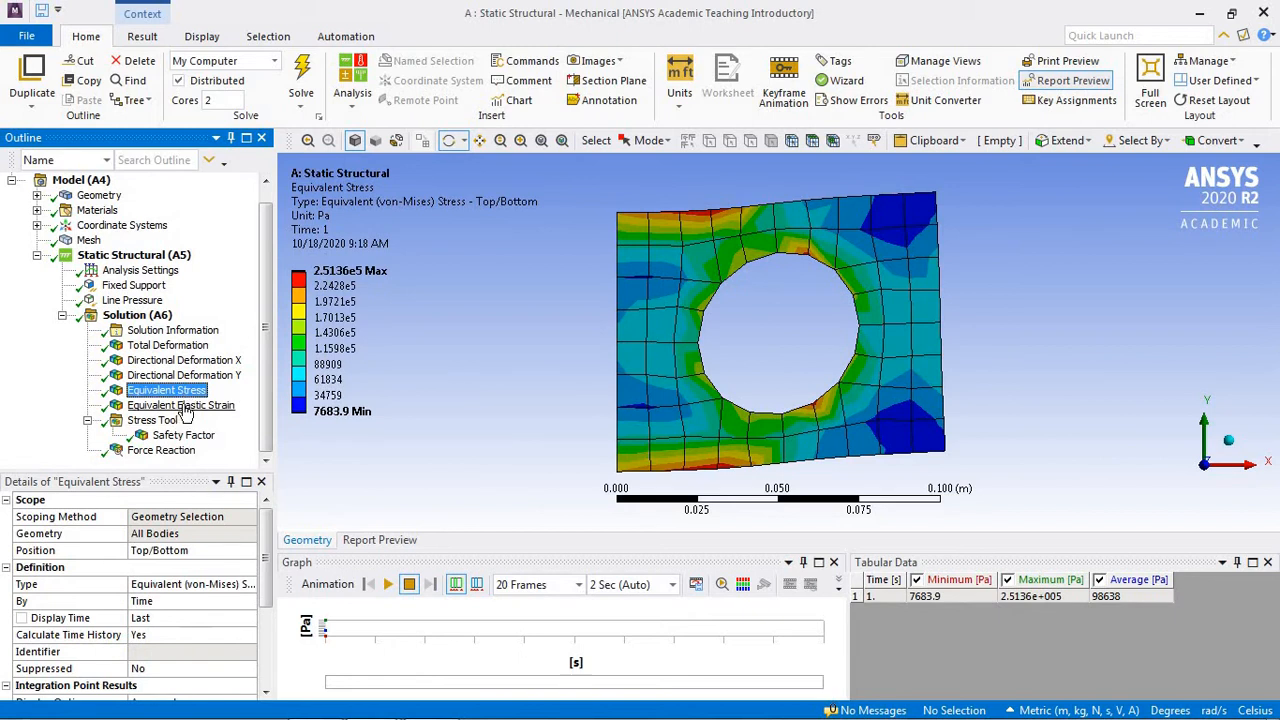
click(182, 406)
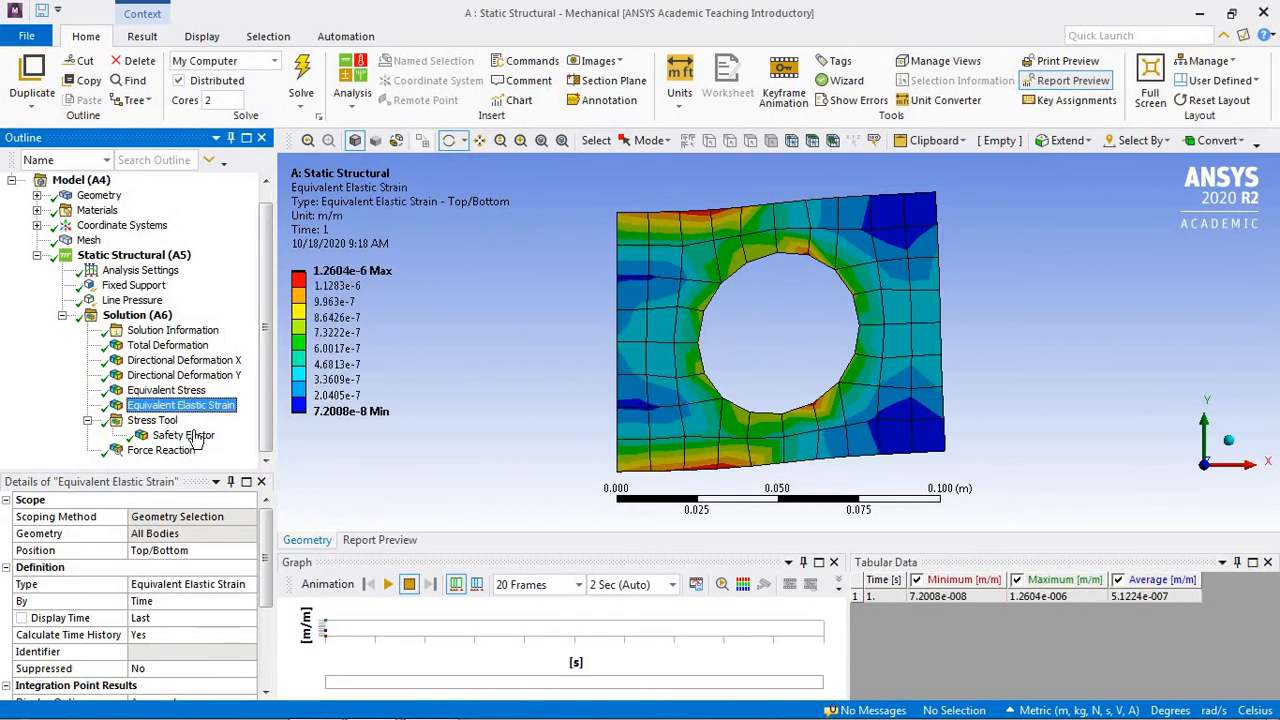
click(192, 437)
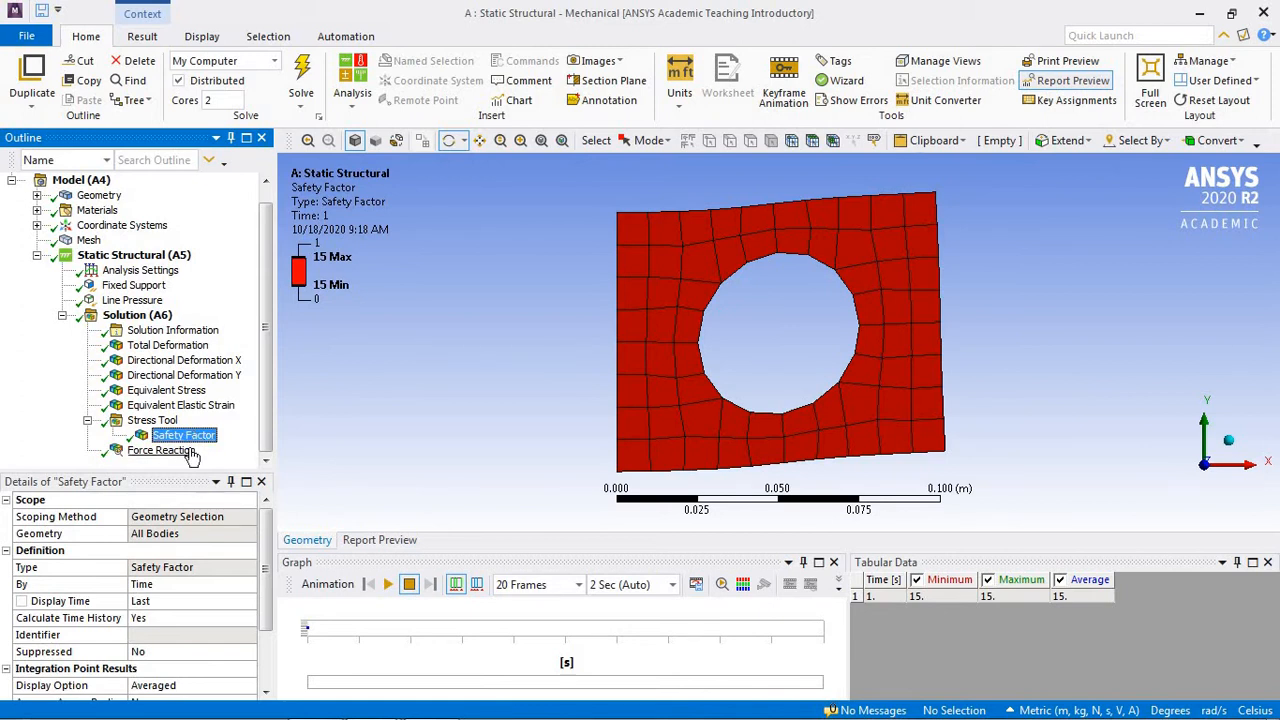
click(182, 451)
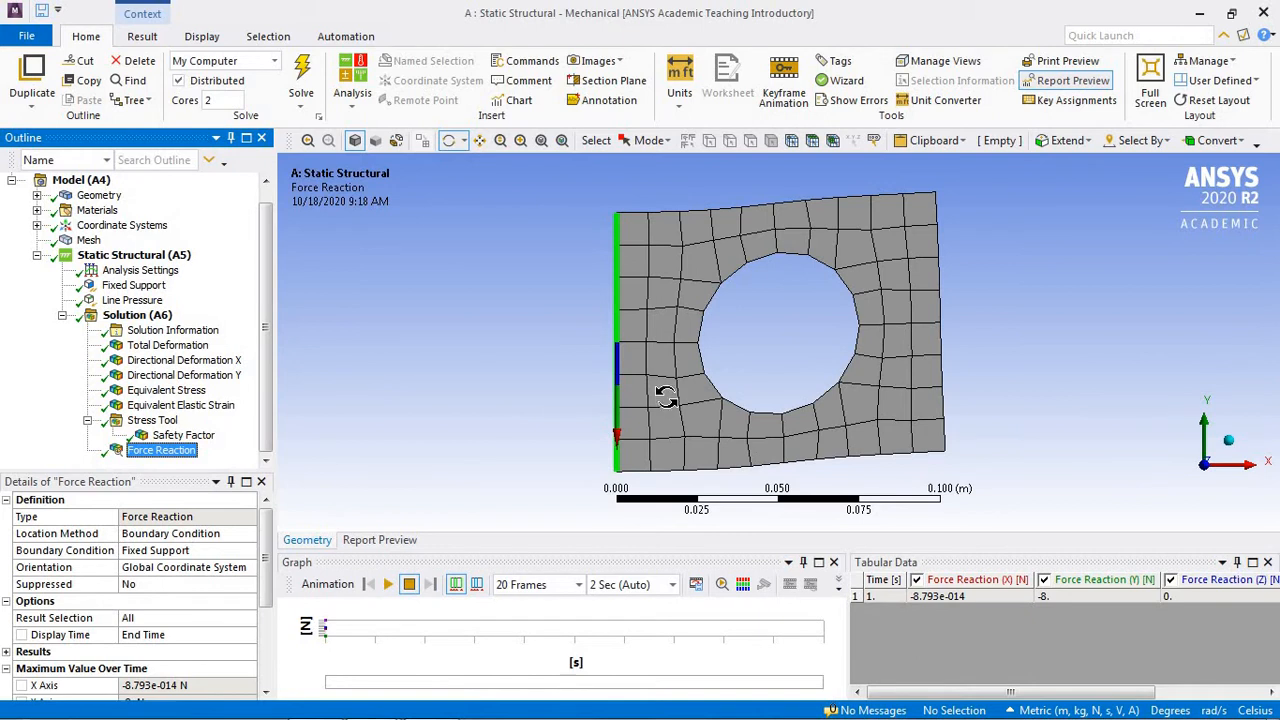
drag(663, 402, 589, 378)
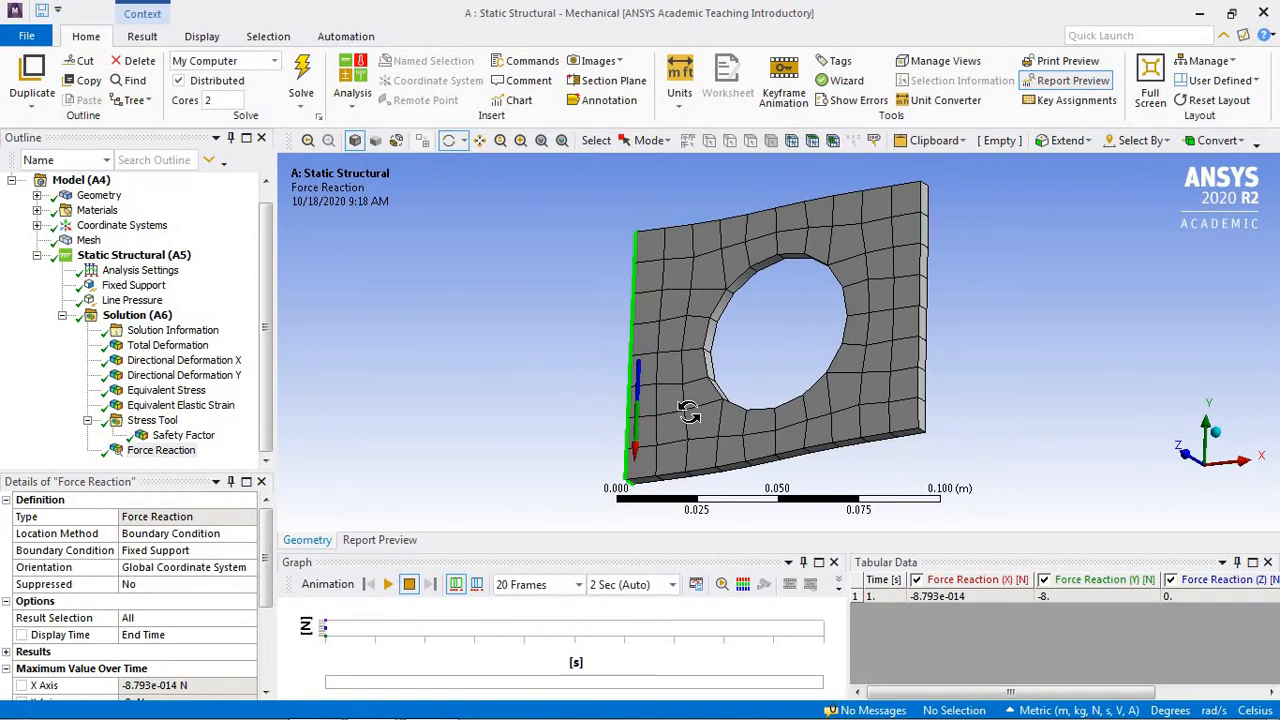
drag(692, 414, 708, 422)
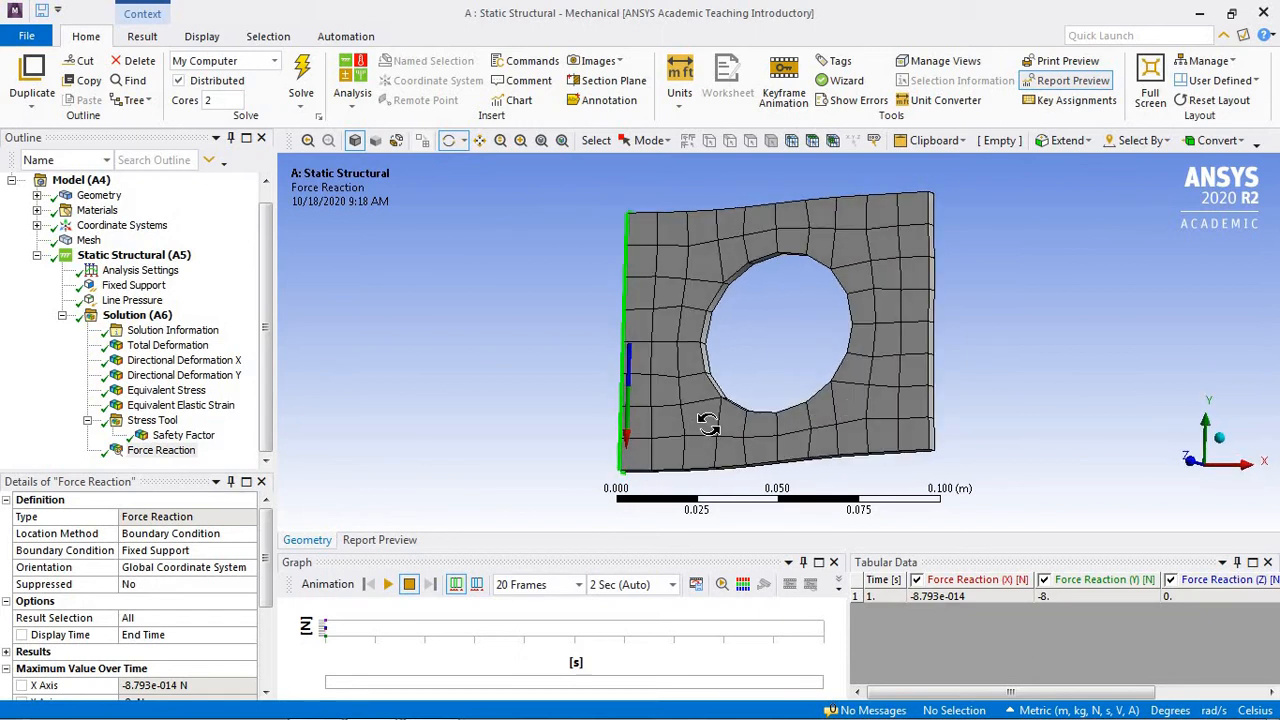
Change the Line Pressure load's X component to 100 N/m and its Y component to 0 N/m.
click(150, 303)
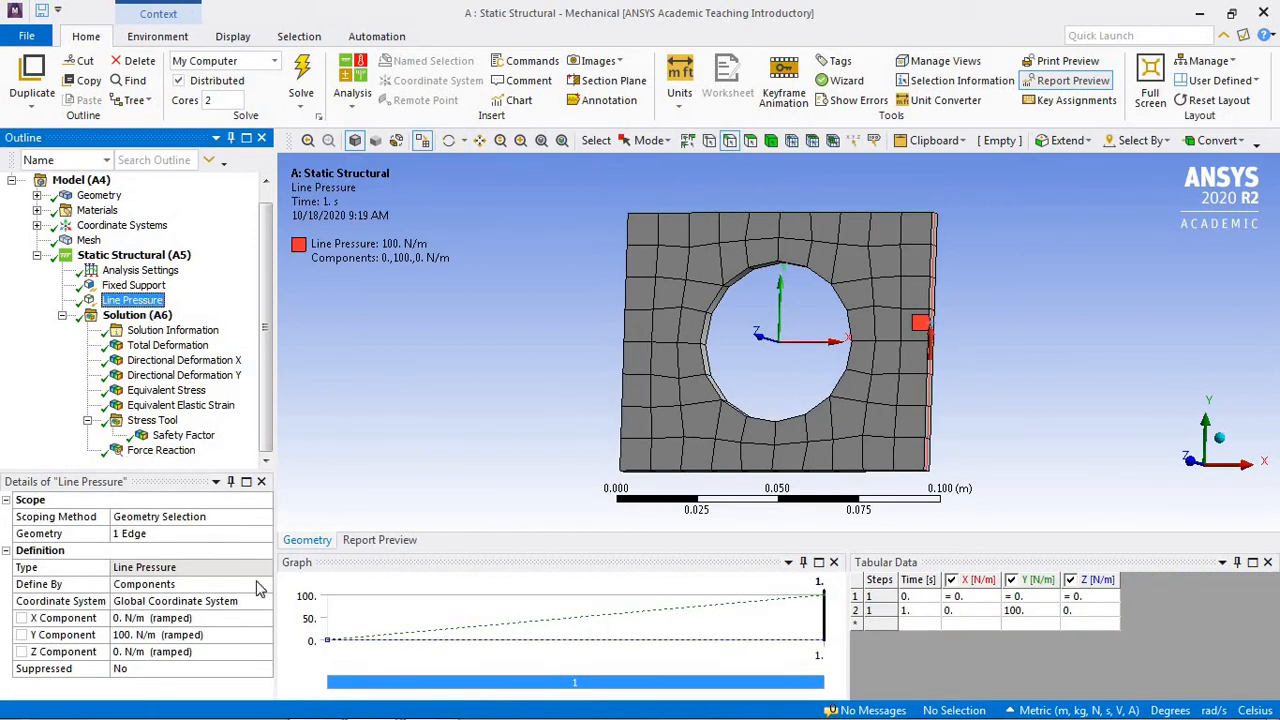
click(167, 617)
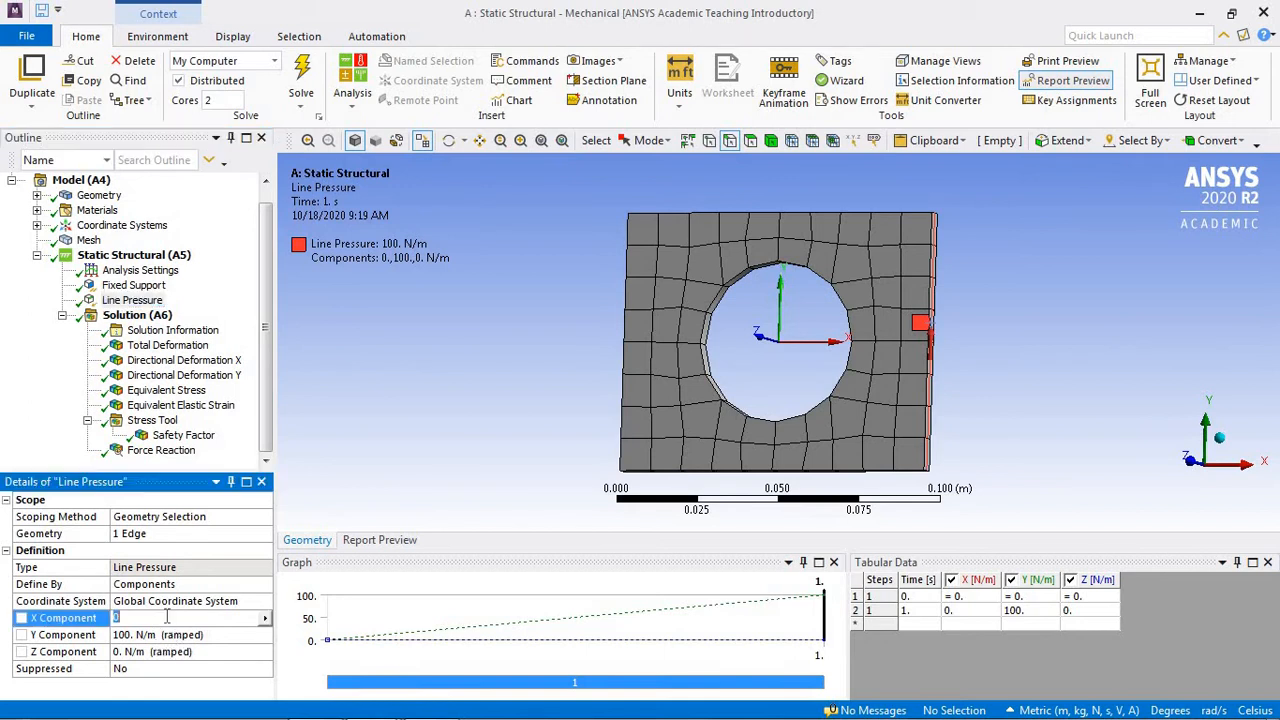
text(100)
key(Return)
click(177, 635)
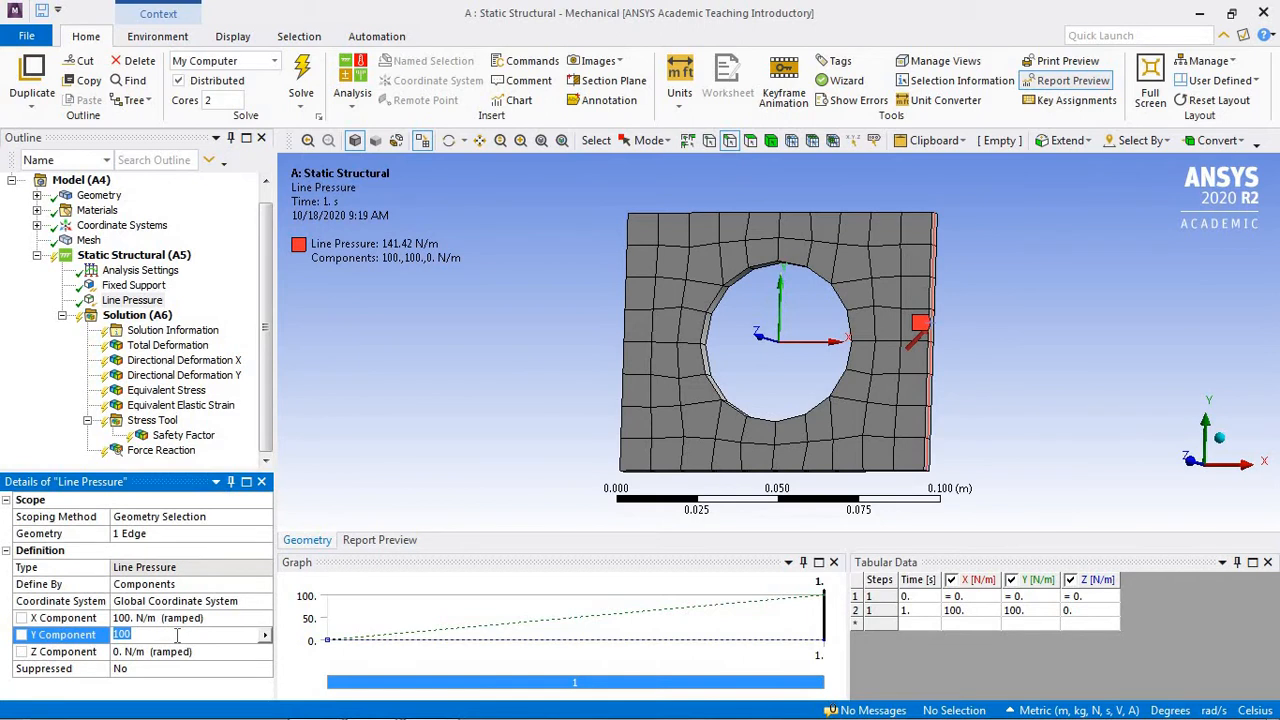
text(0)
click(234, 551)
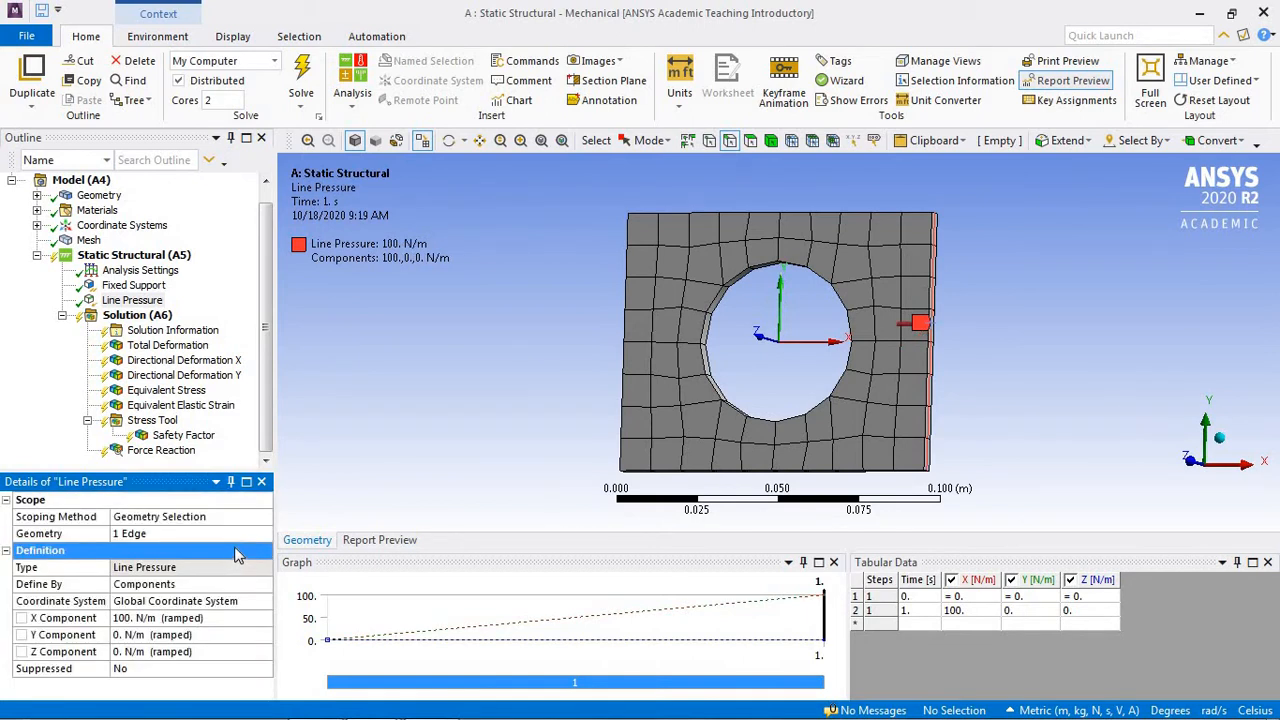
Solve the static structural analysis again with the plate shown in isometric view.
click(1219, 438)
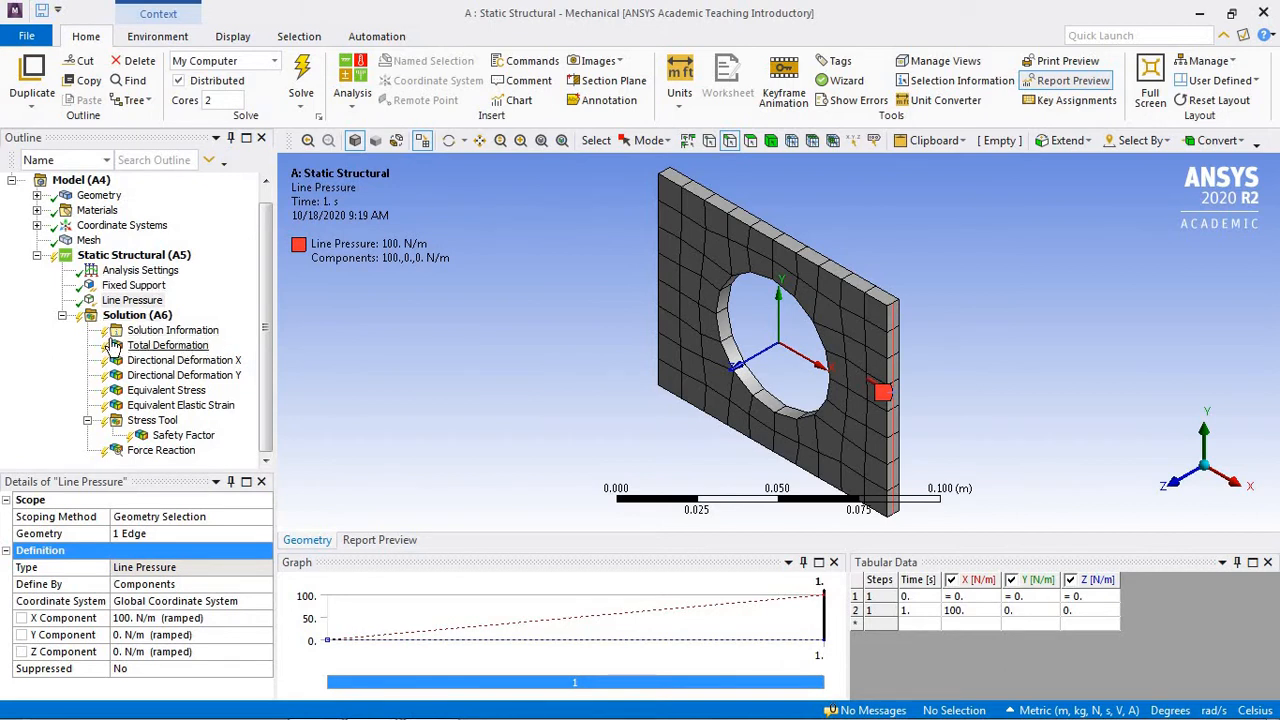
click(306, 78)
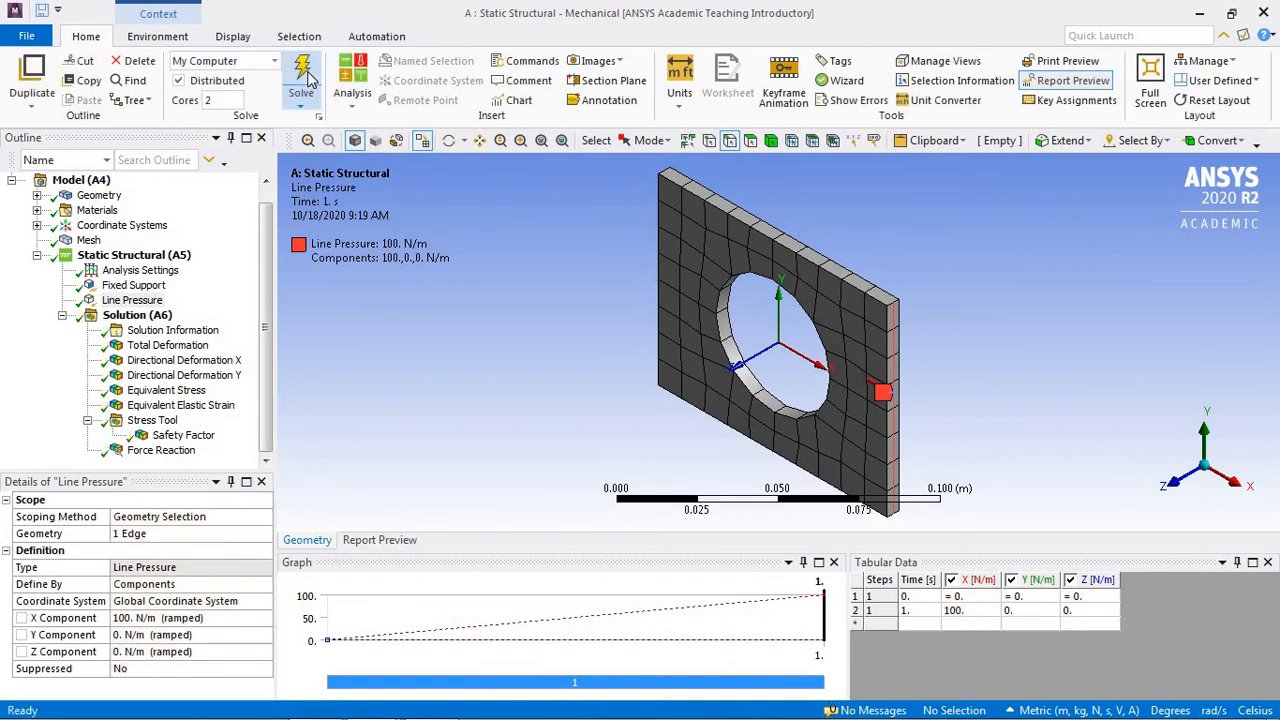
Examine the total deformation facing the XY plane, along with the equivalent stress, Directional Deformation Y and Directional Deformation X results.
click(192, 346)
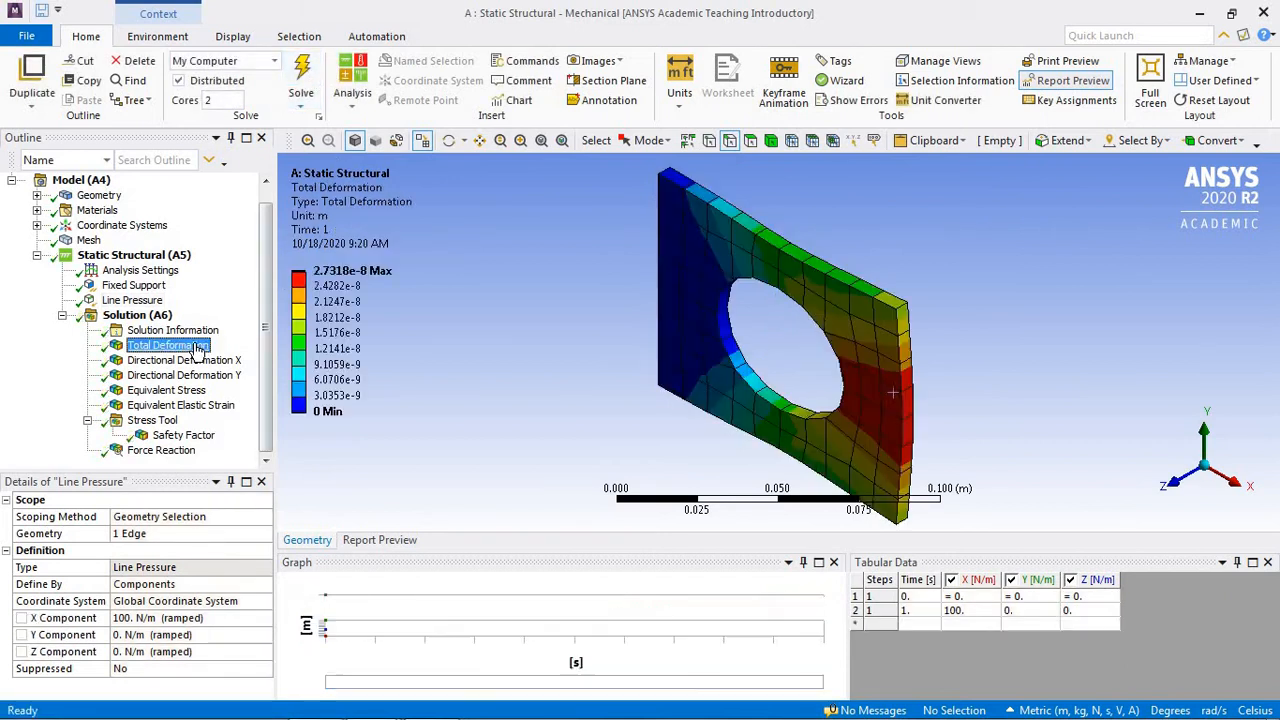
click(1178, 500)
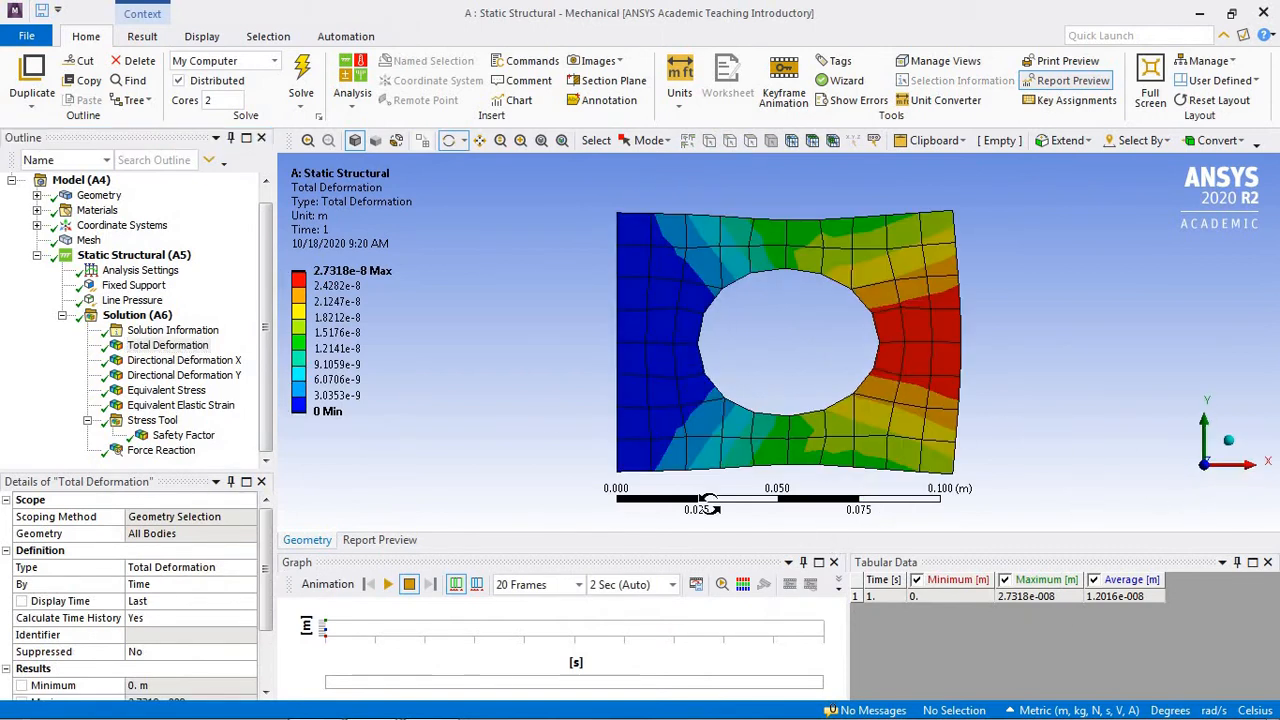
click(199, 391)
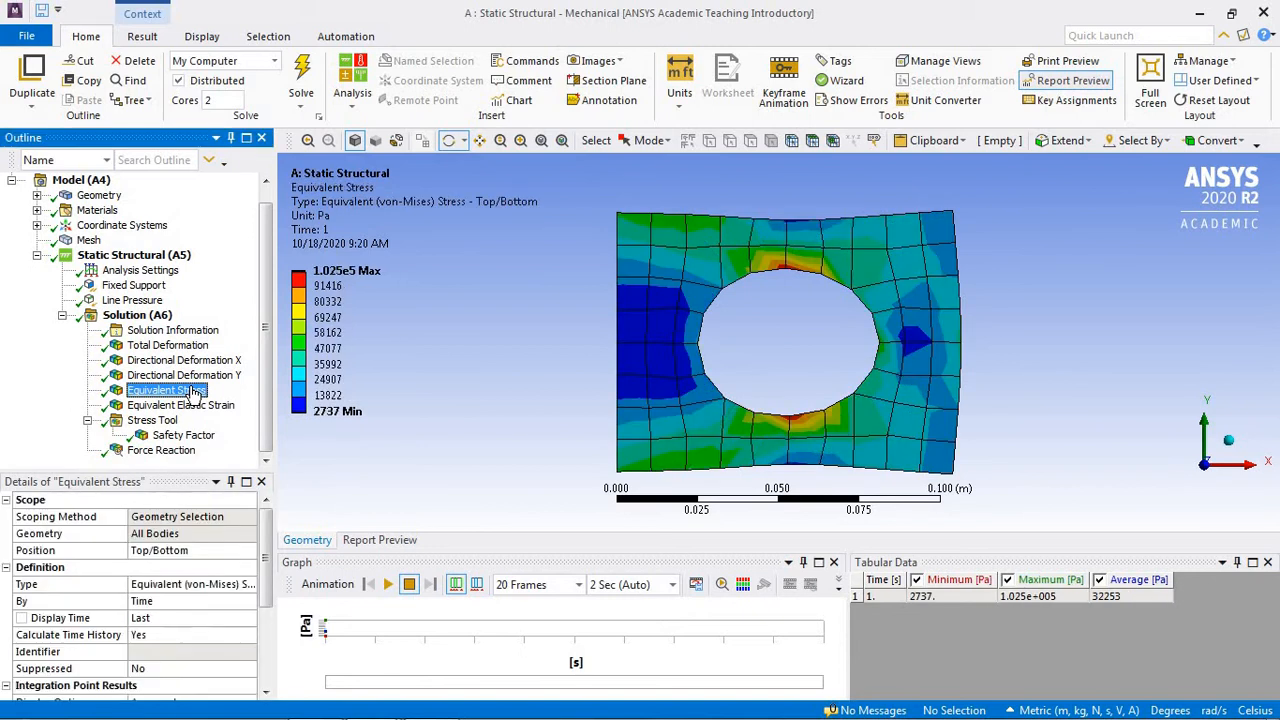
click(190, 376)
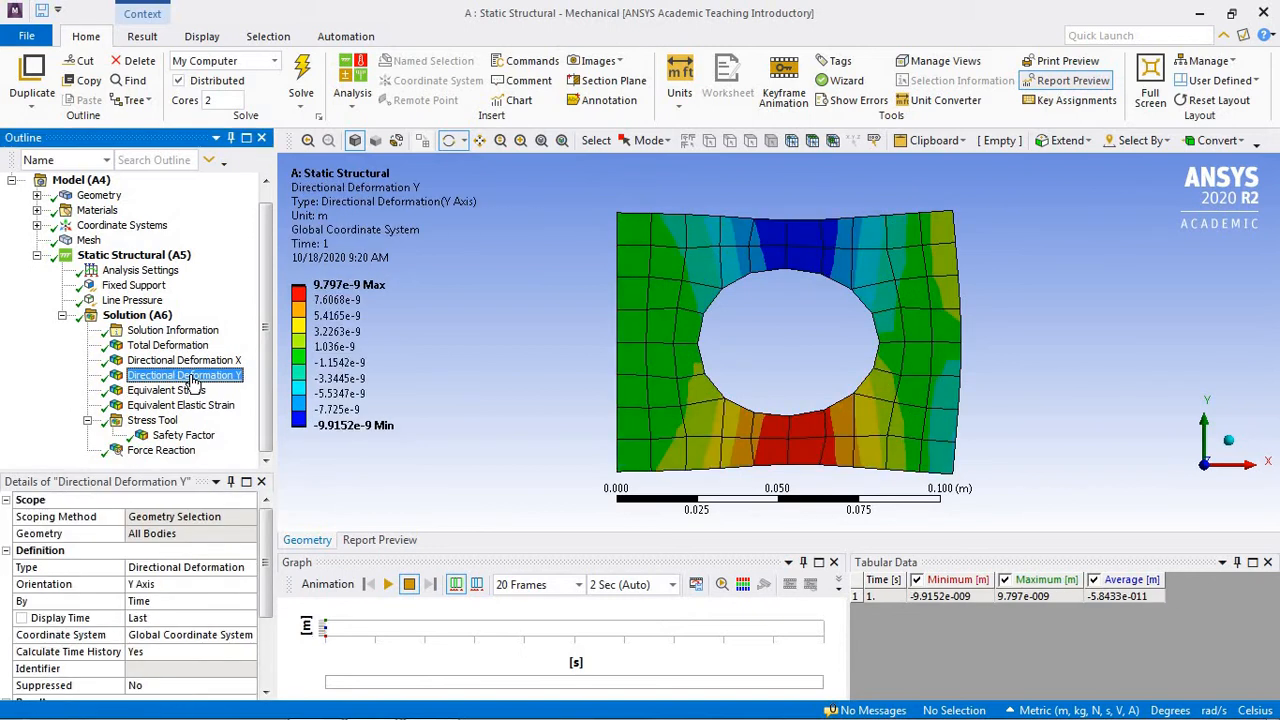
click(194, 362)
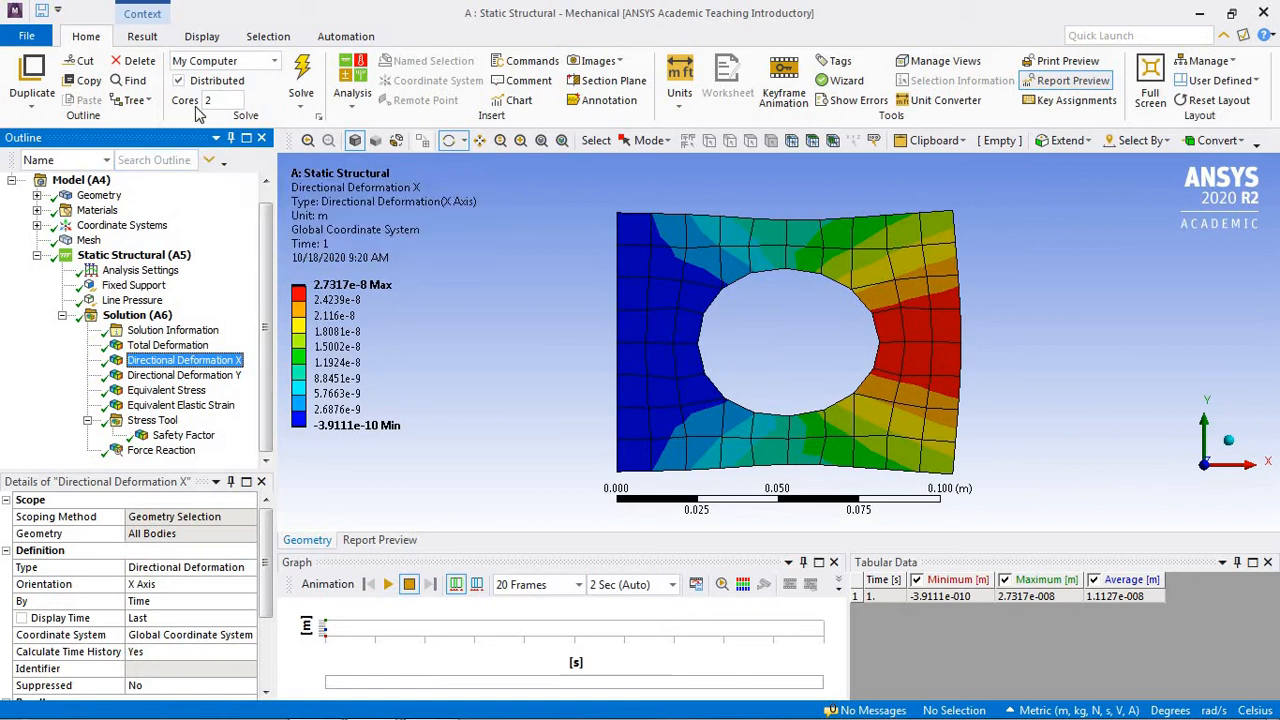
Inspect the Directional Deformation X plot from several angles using the previous view, free orbit and rotations about the screen X axis.
click(200, 40)
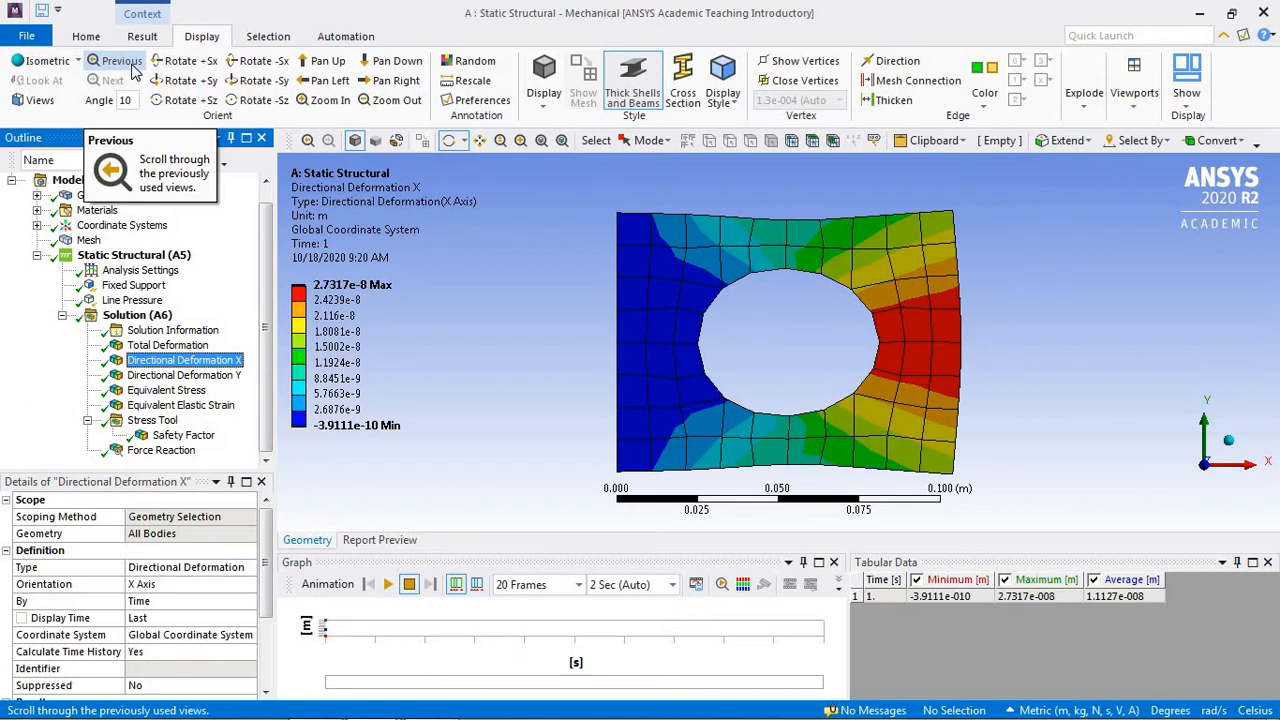
click(118, 61)
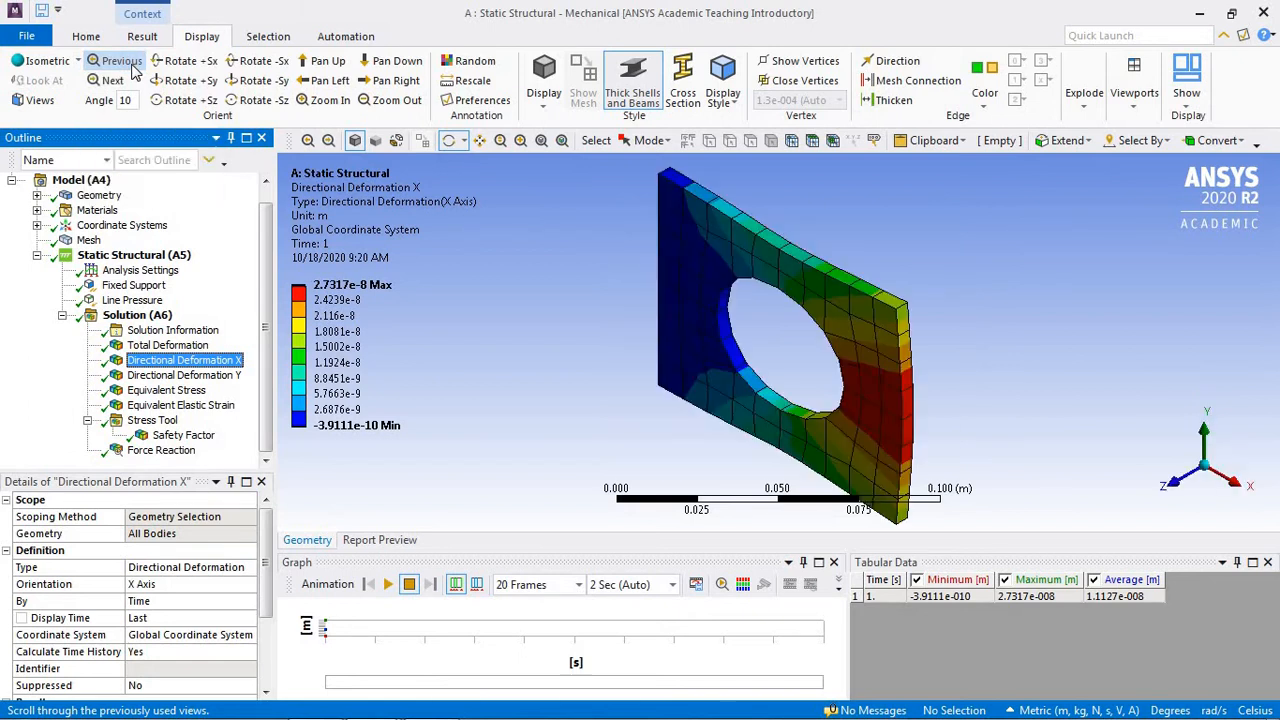
click(183, 64)
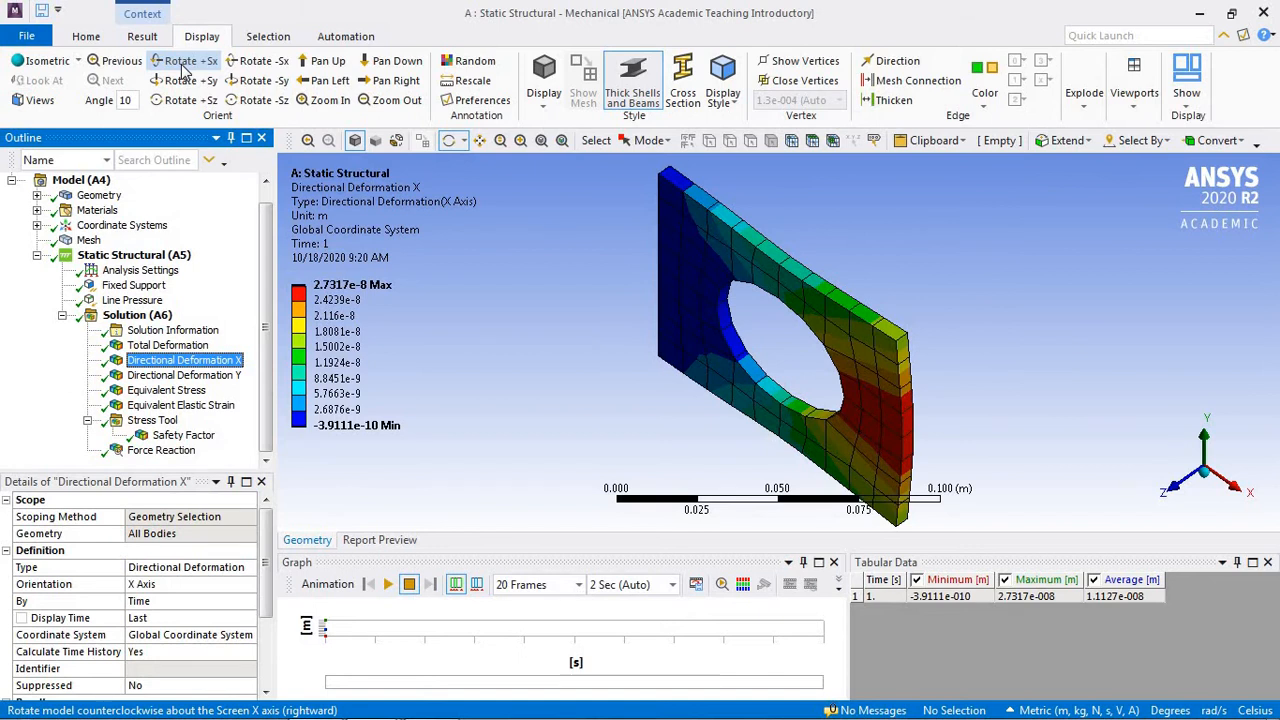
click(450, 141)
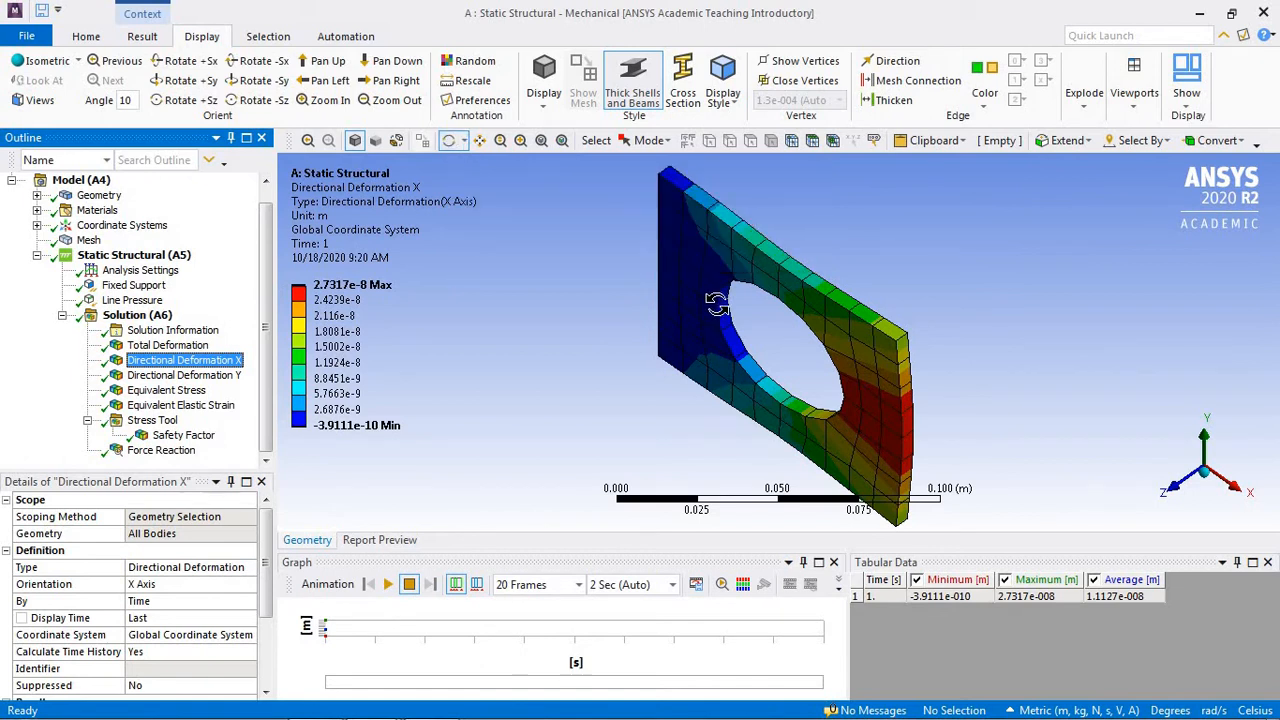
mouse_move(716, 300)
mouse_down()
mouse_move(760, 278)
mouse_move(729, 289)
mouse_move(739, 293)
mouse_up()
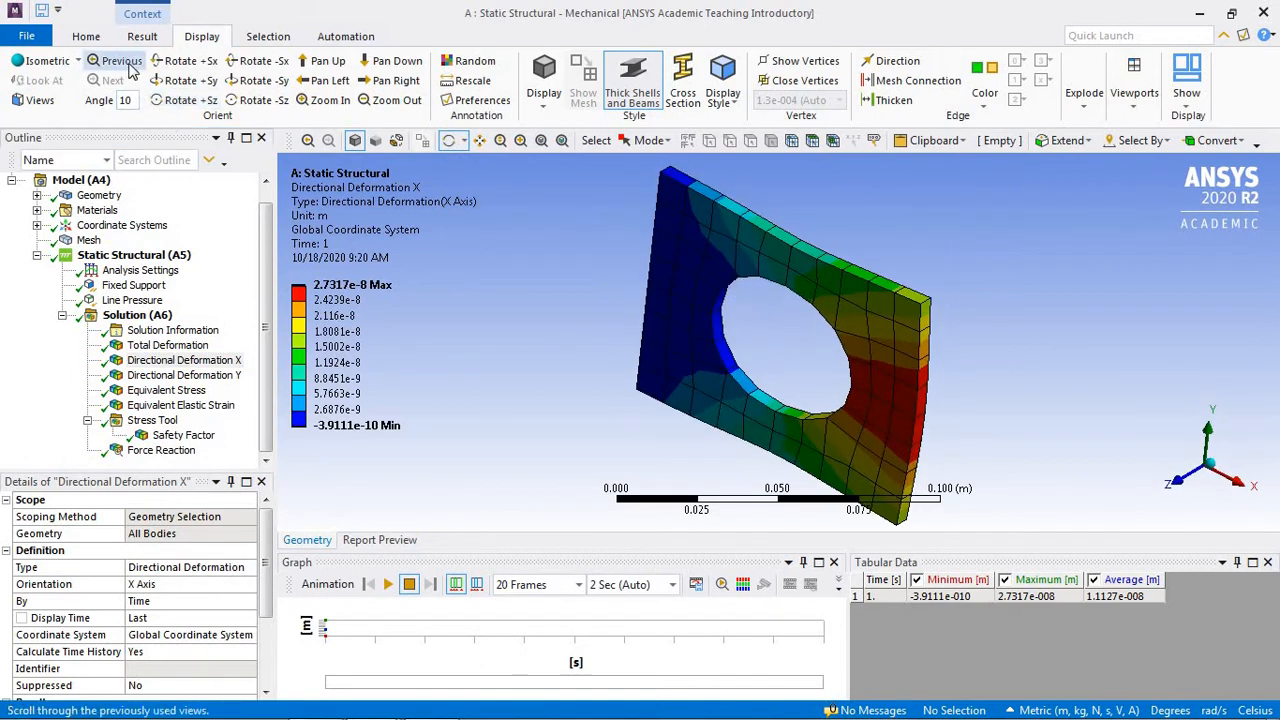
click(128, 66)
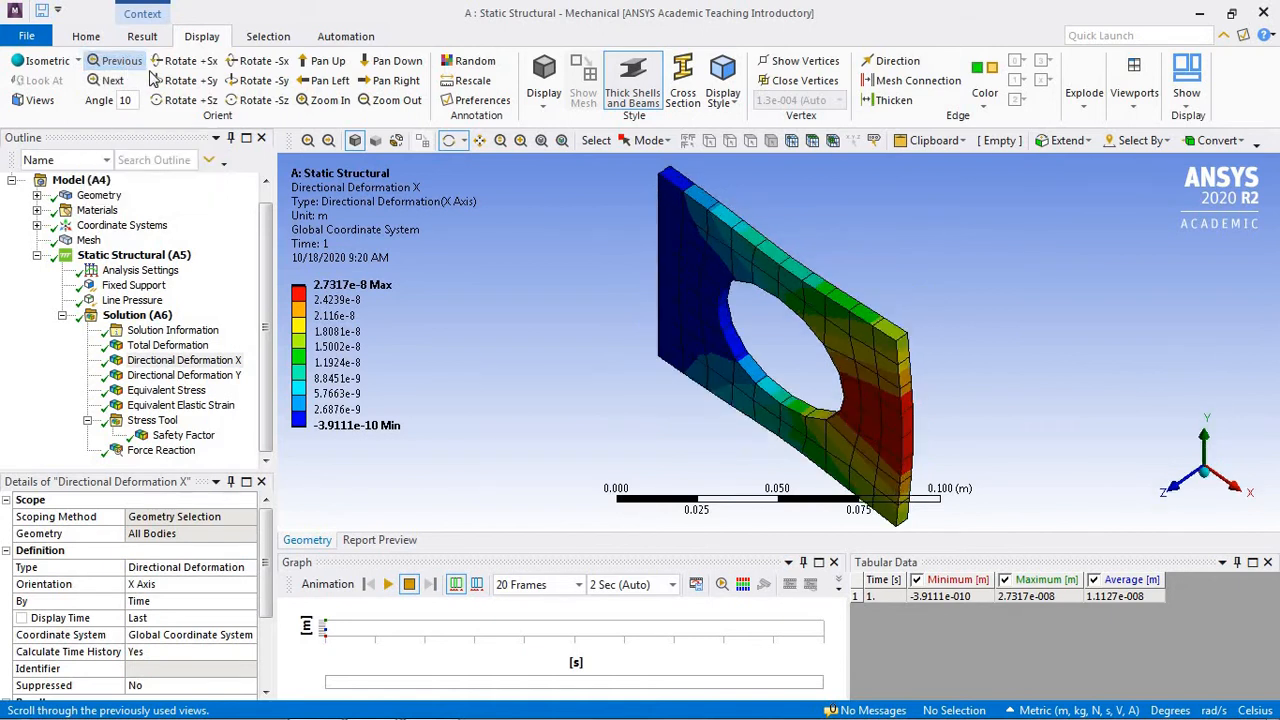
click(185, 62)
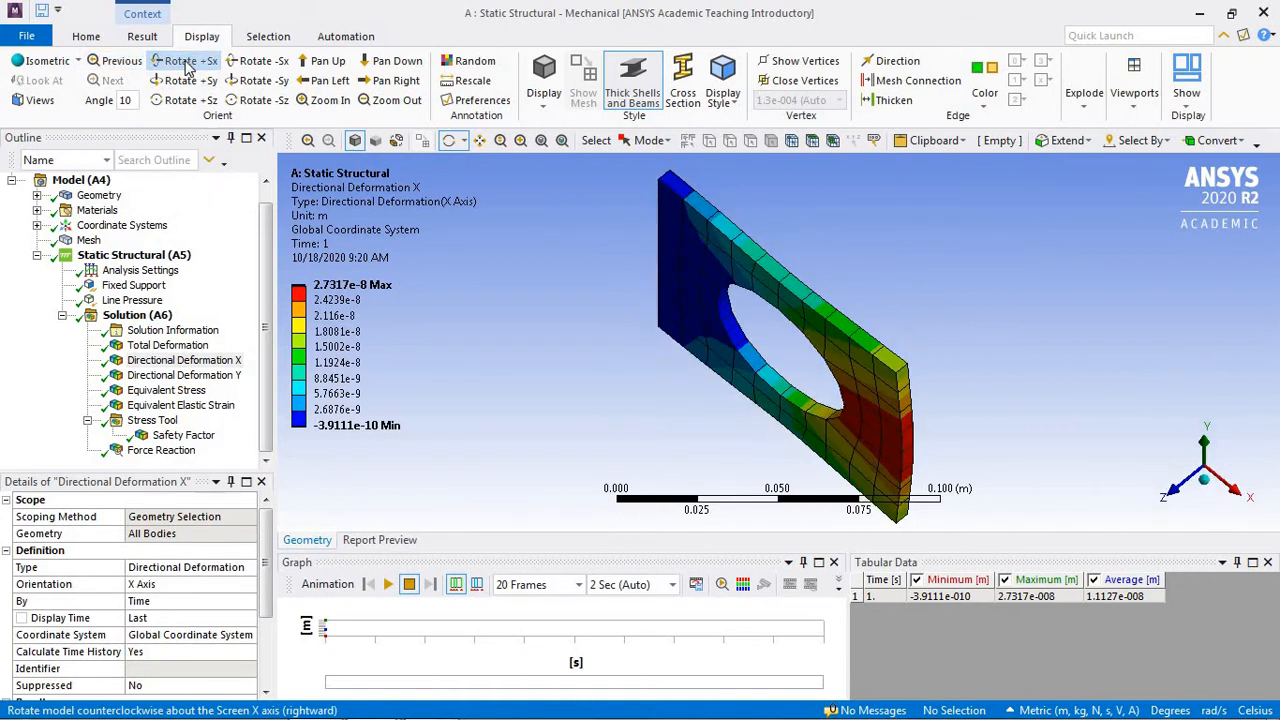
click(257, 64)
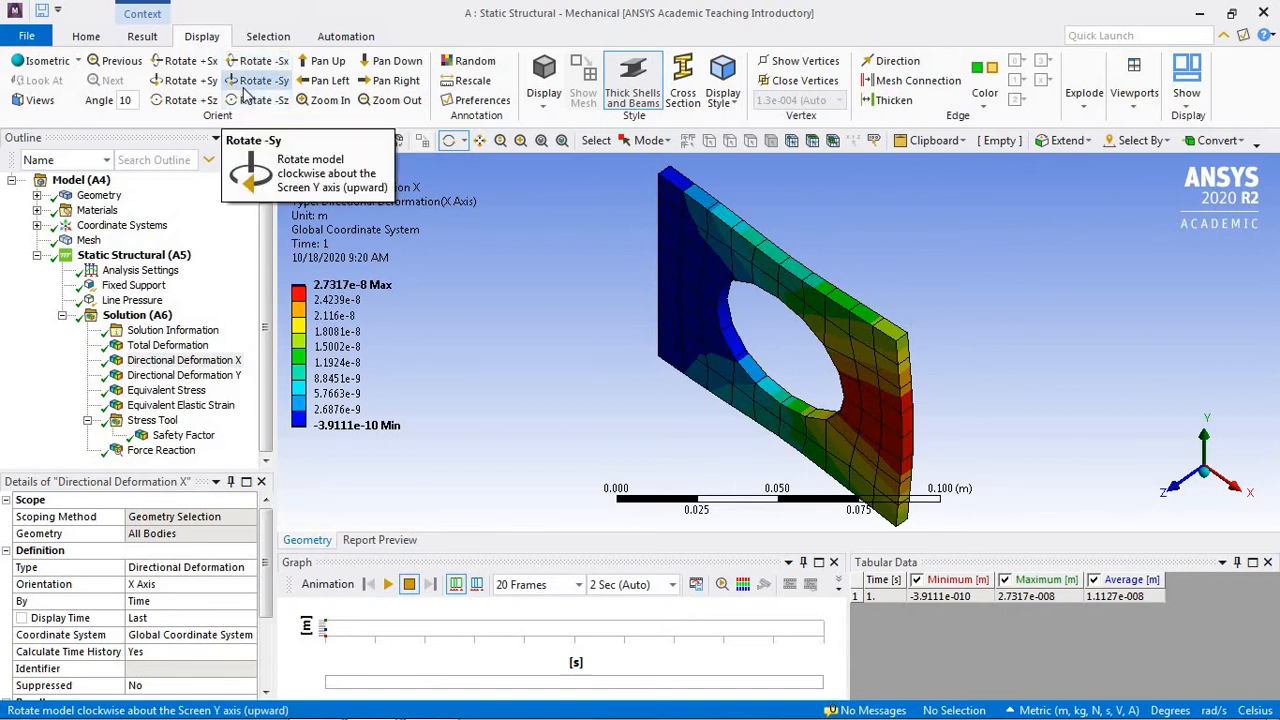
Display the Directional Deformation X plot with Smooth Contours and inspect it from a near-frontal angle.
click(142, 37)
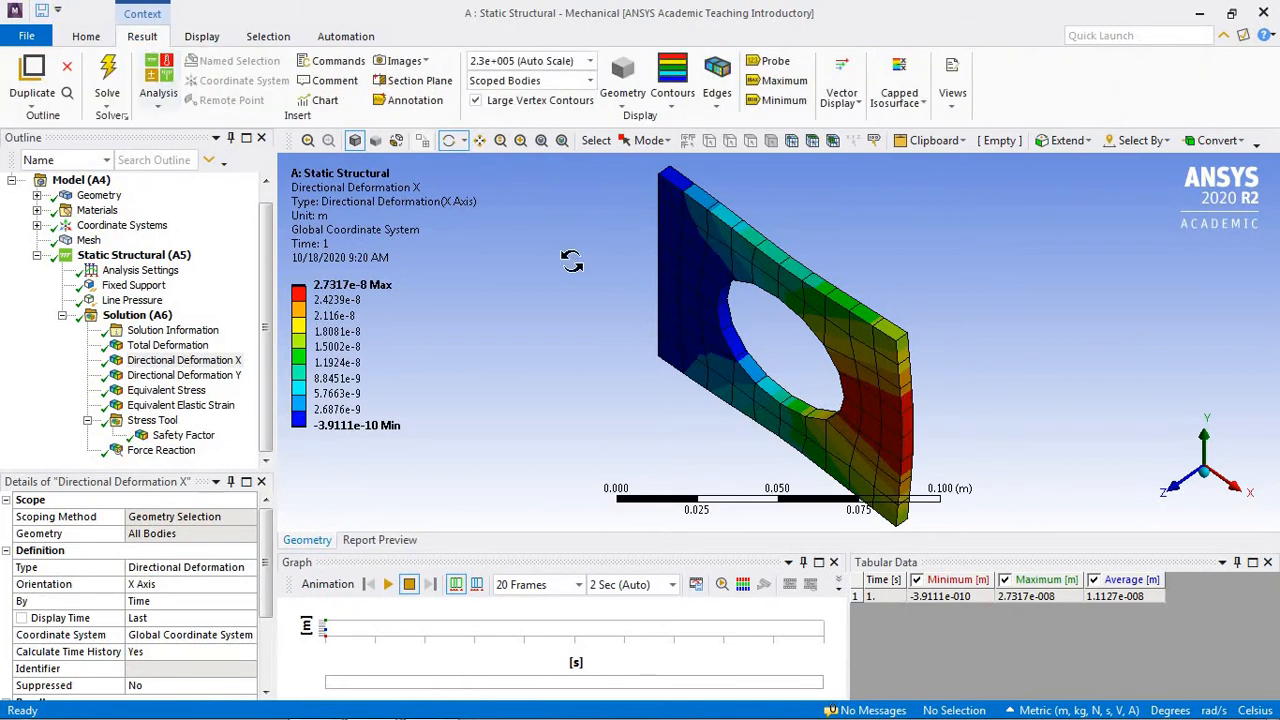
drag(737, 270, 805, 224)
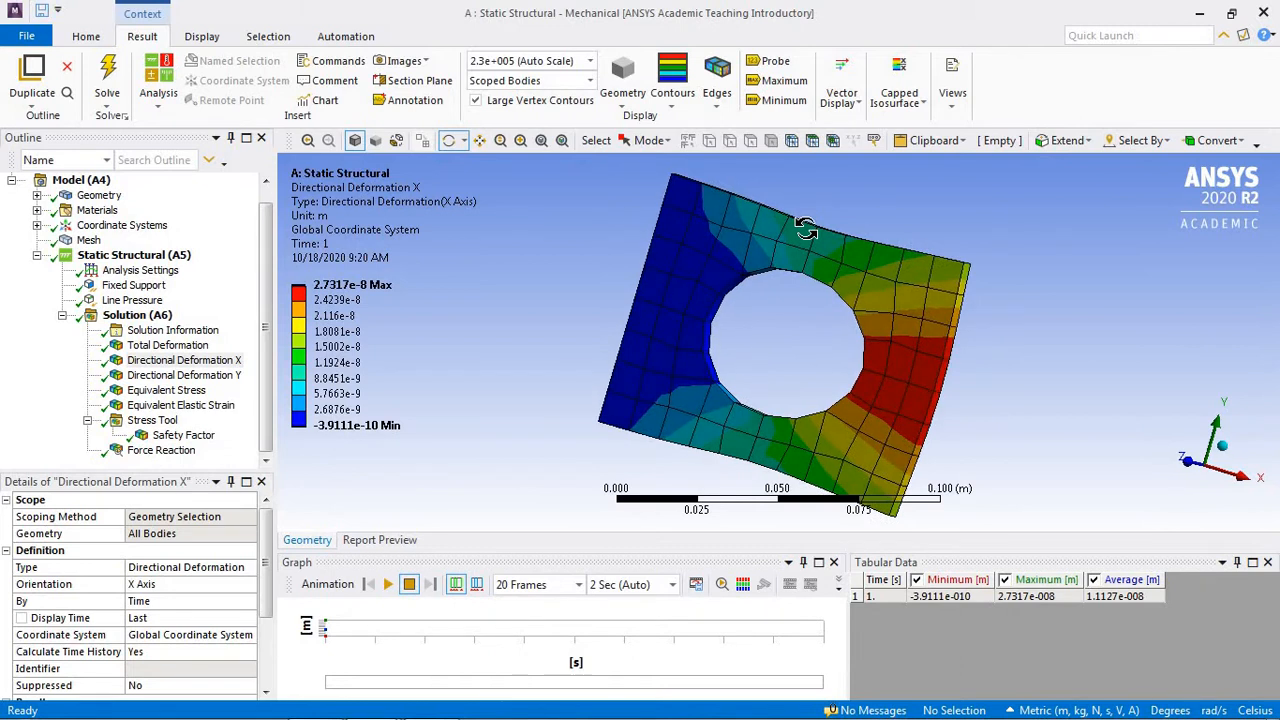
click(674, 107)
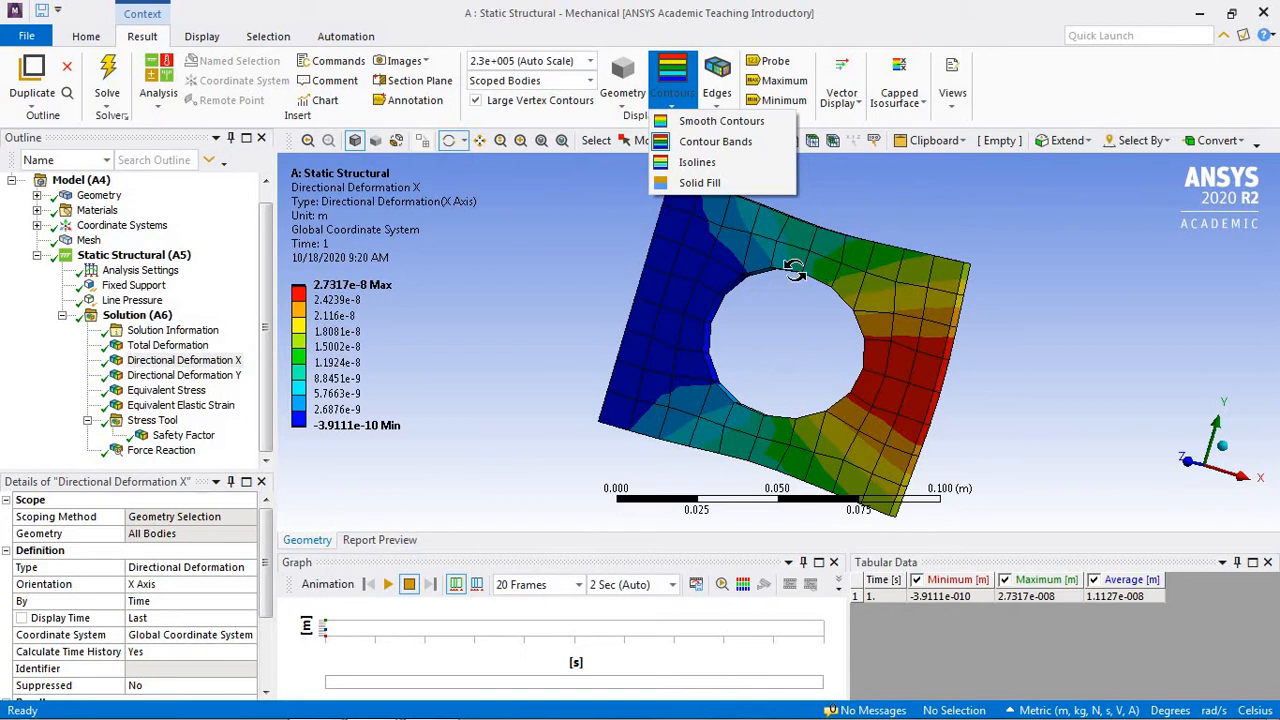
click(722, 128)
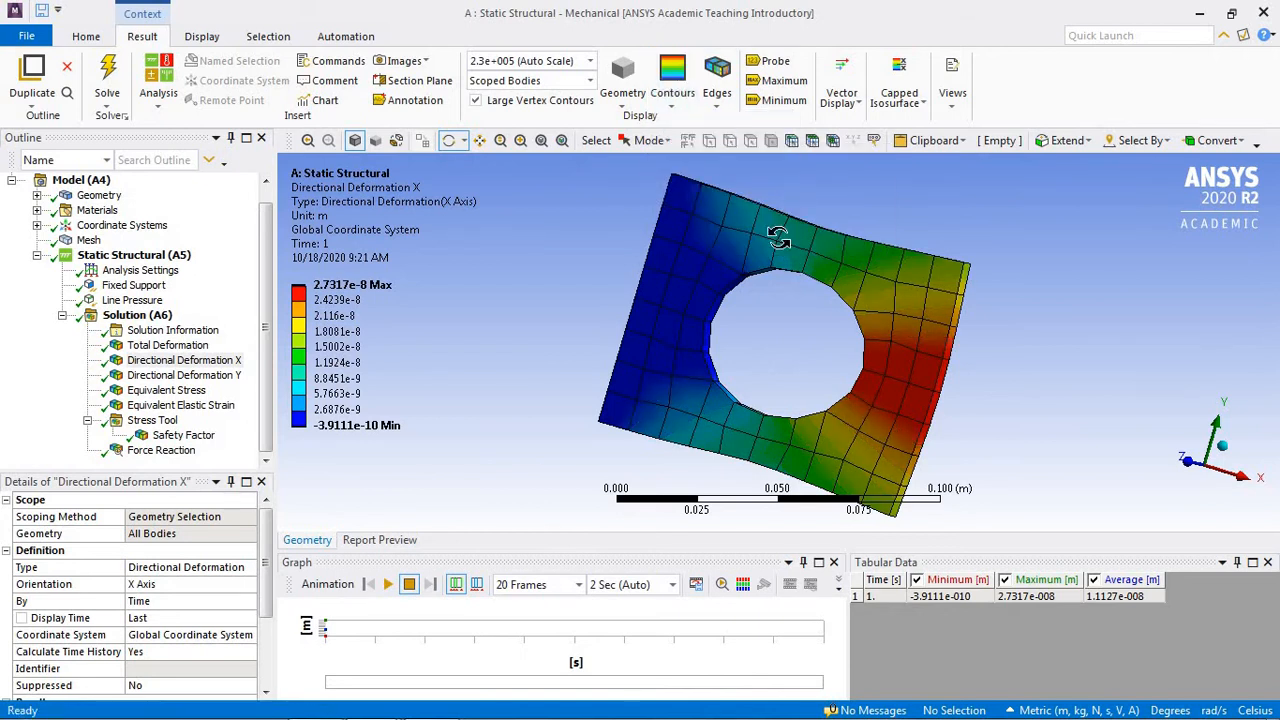
mouse_move(857, 311)
mouse_down()
mouse_move(905, 287)
mouse_move(902, 335)
mouse_up()
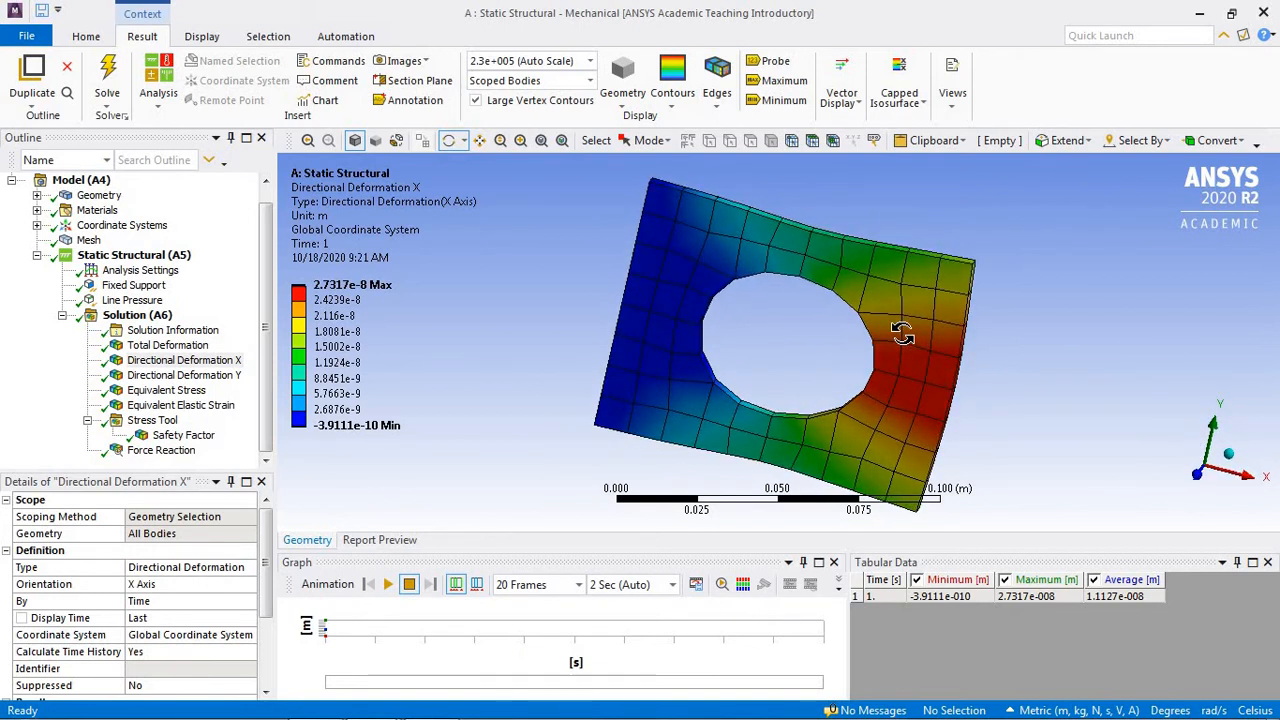
drag(902, 334, 902, 324)
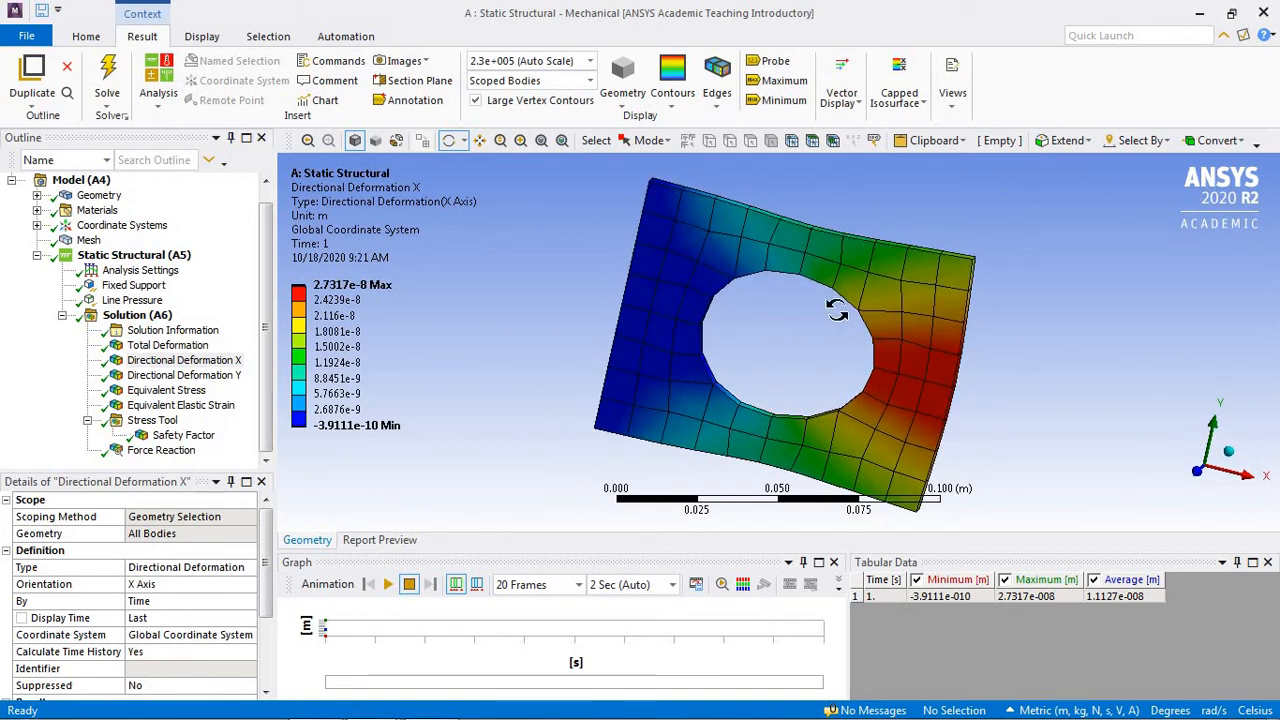
Hide the element edges on the Directional Deformation X plot with the No WireFrame option.
click(674, 105)
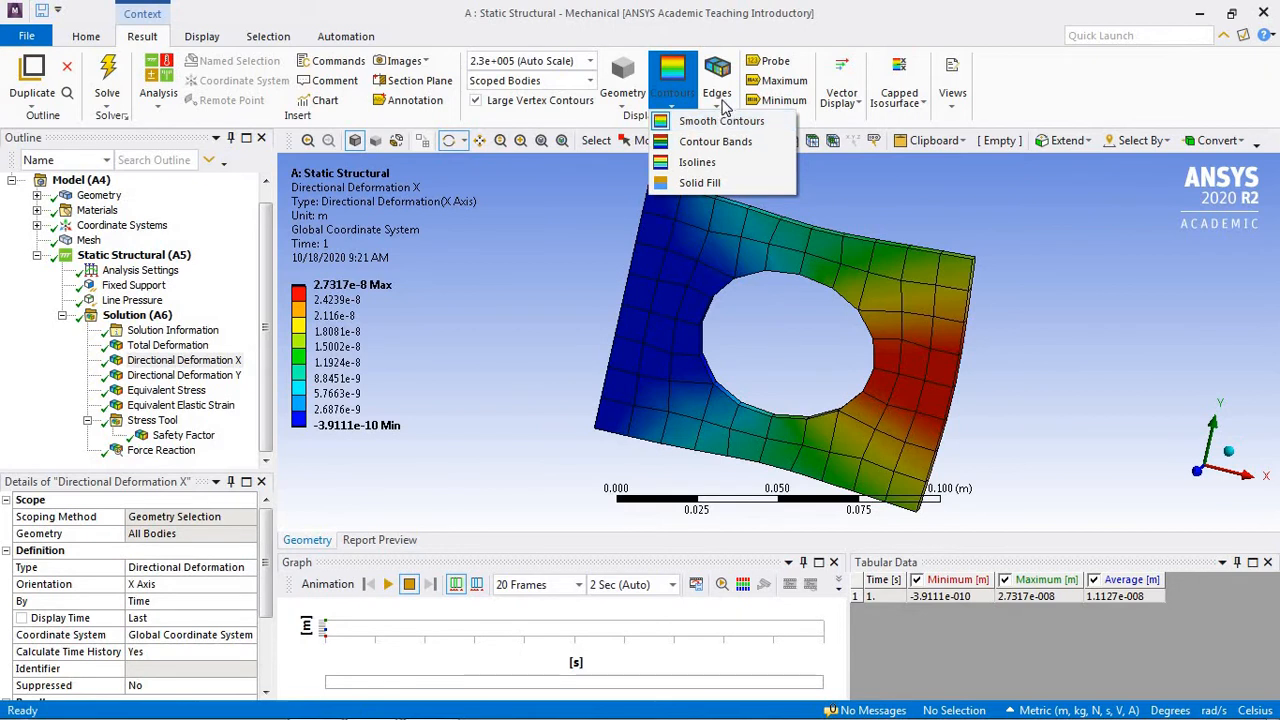
click(722, 104)
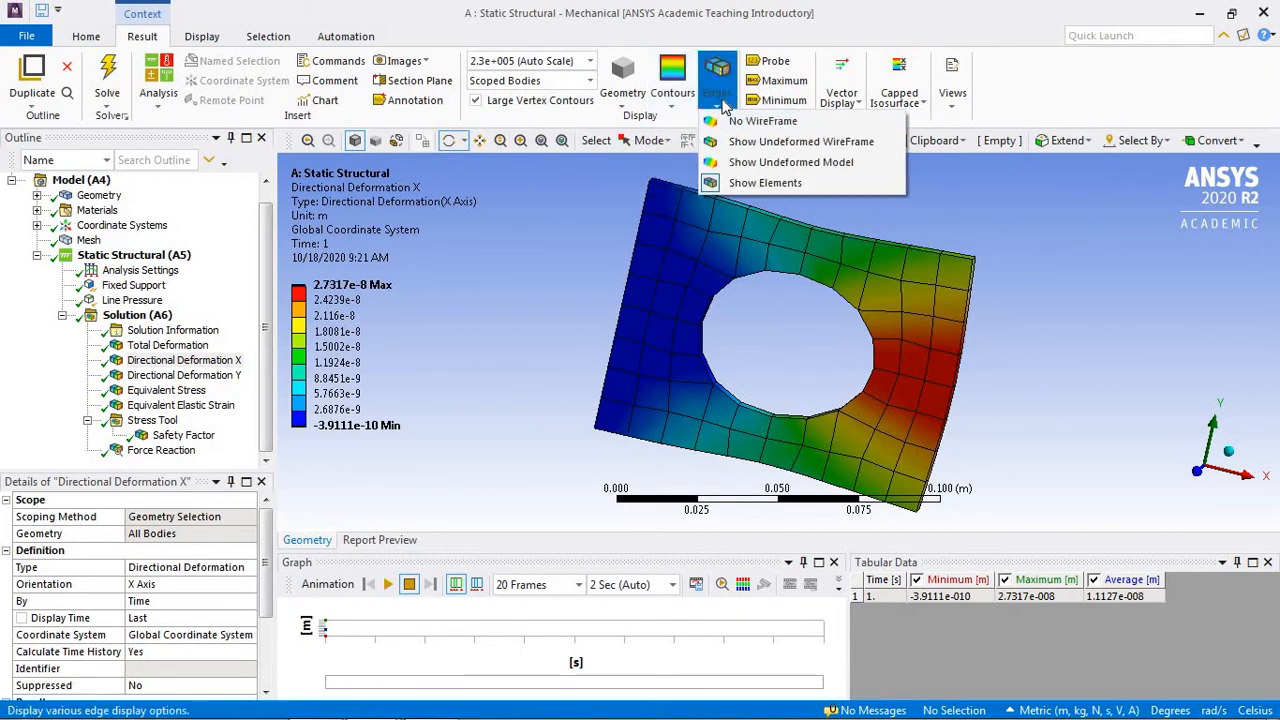
click(760, 121)
drag(808, 265, 783, 250)
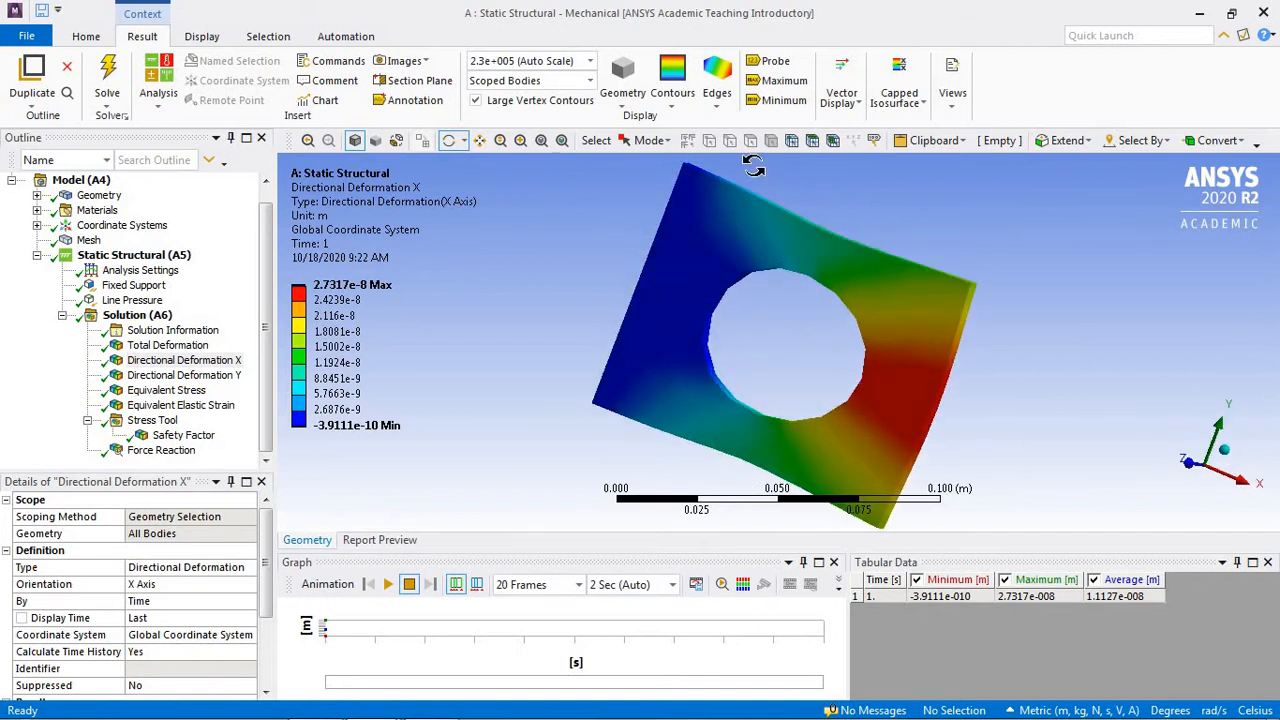
Bring the mesh edges back on the Directional Deformation X plot with the Show Elements option.
click(718, 100)
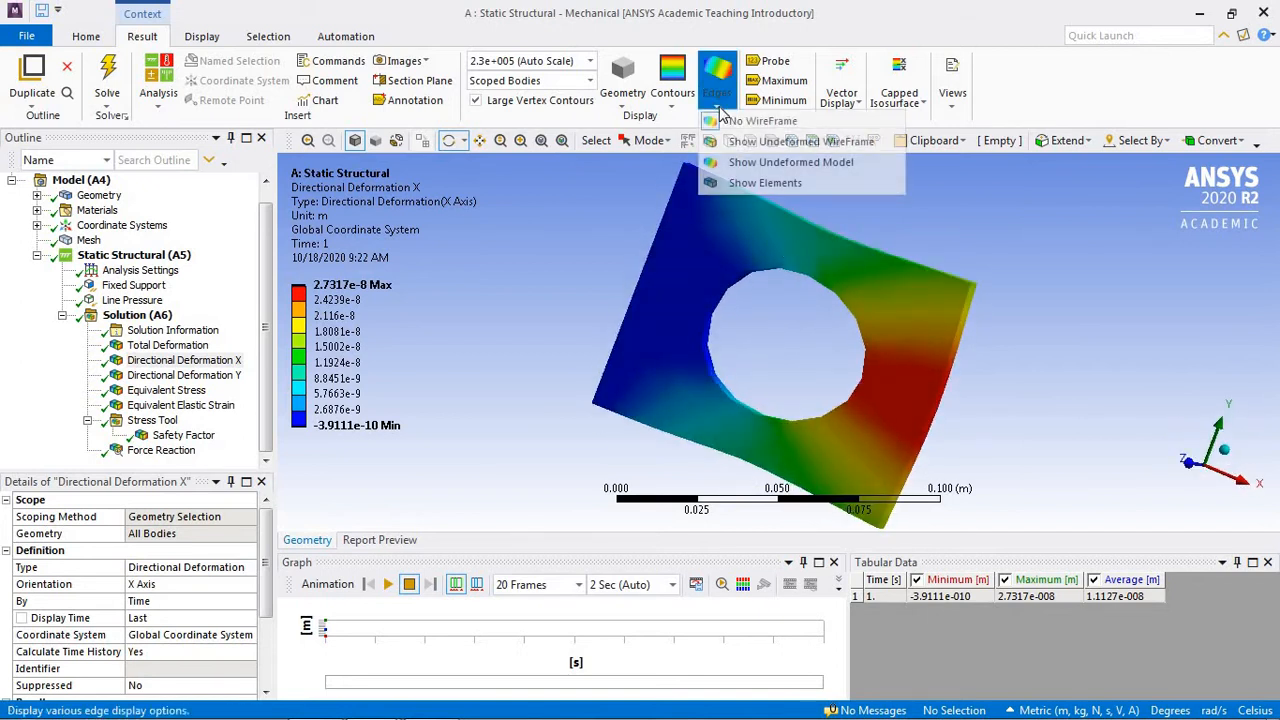
click(765, 183)
mouse_move(785, 250)
mouse_down()
mouse_move(812, 228)
mouse_move(763, 251)
mouse_up()
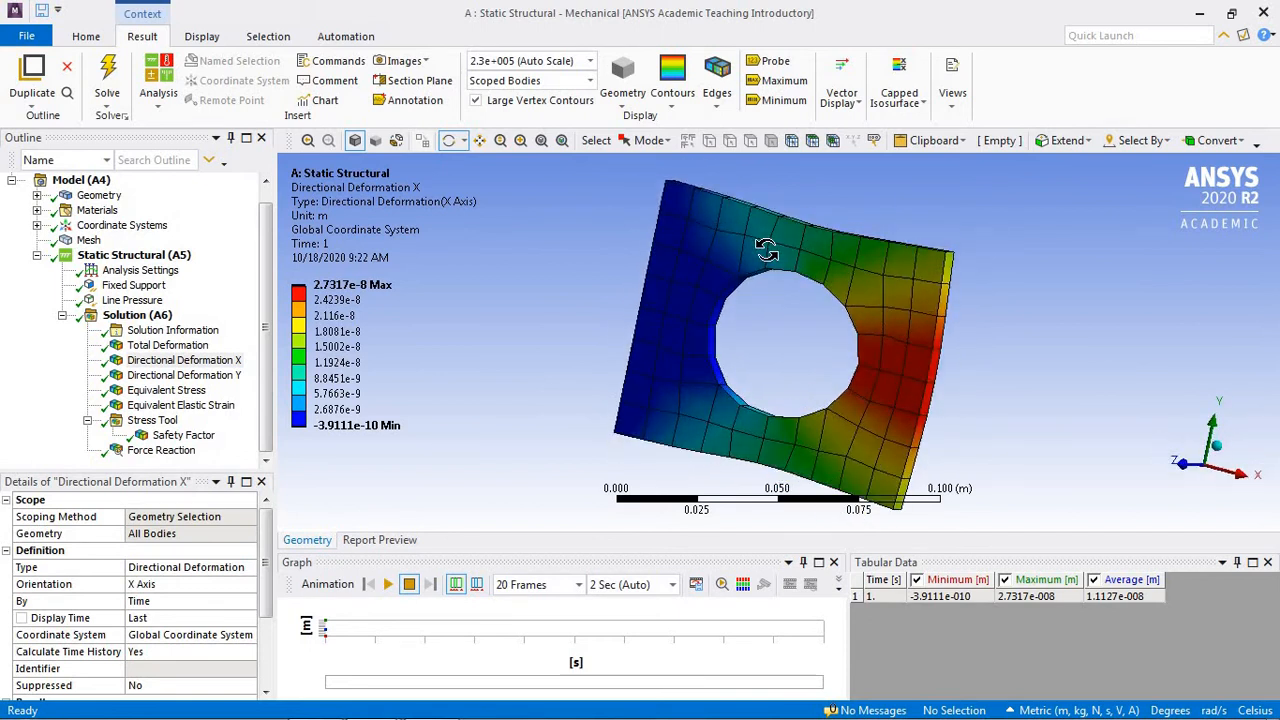
Set the Directional Deformation X plot's edges to No WireFrame and its contours to Contour Bands.
click(718, 104)
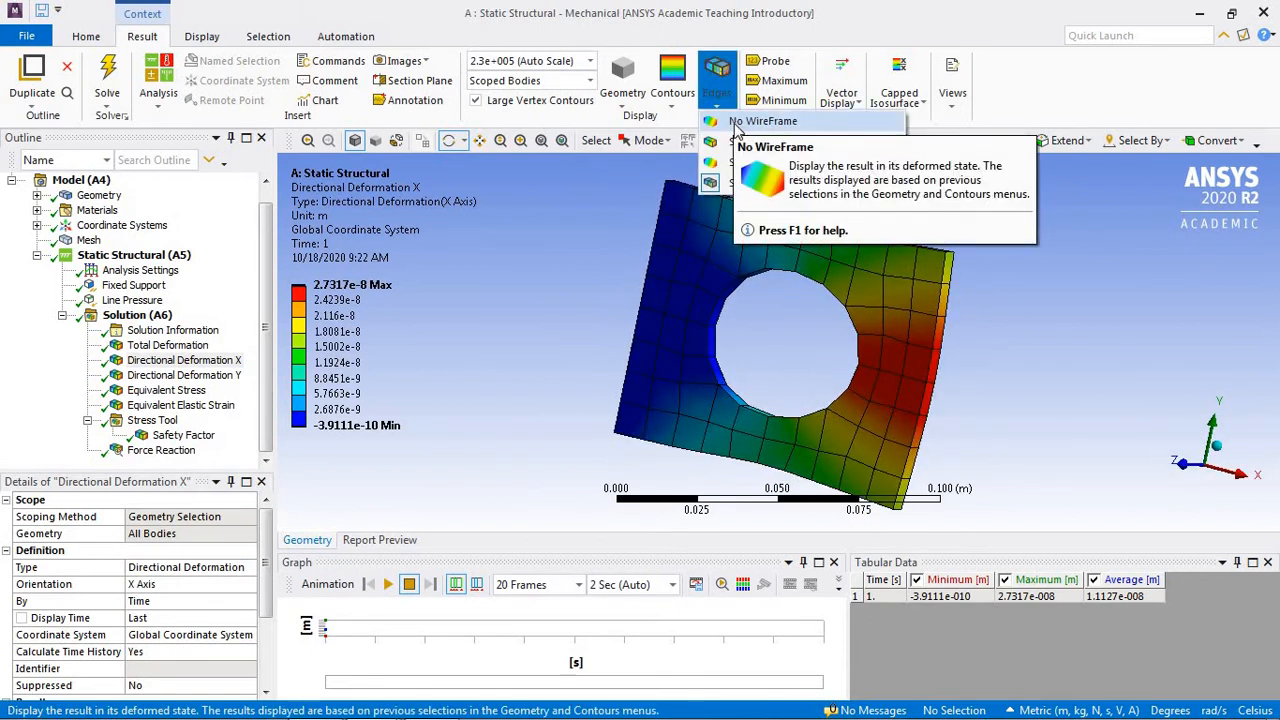
click(738, 122)
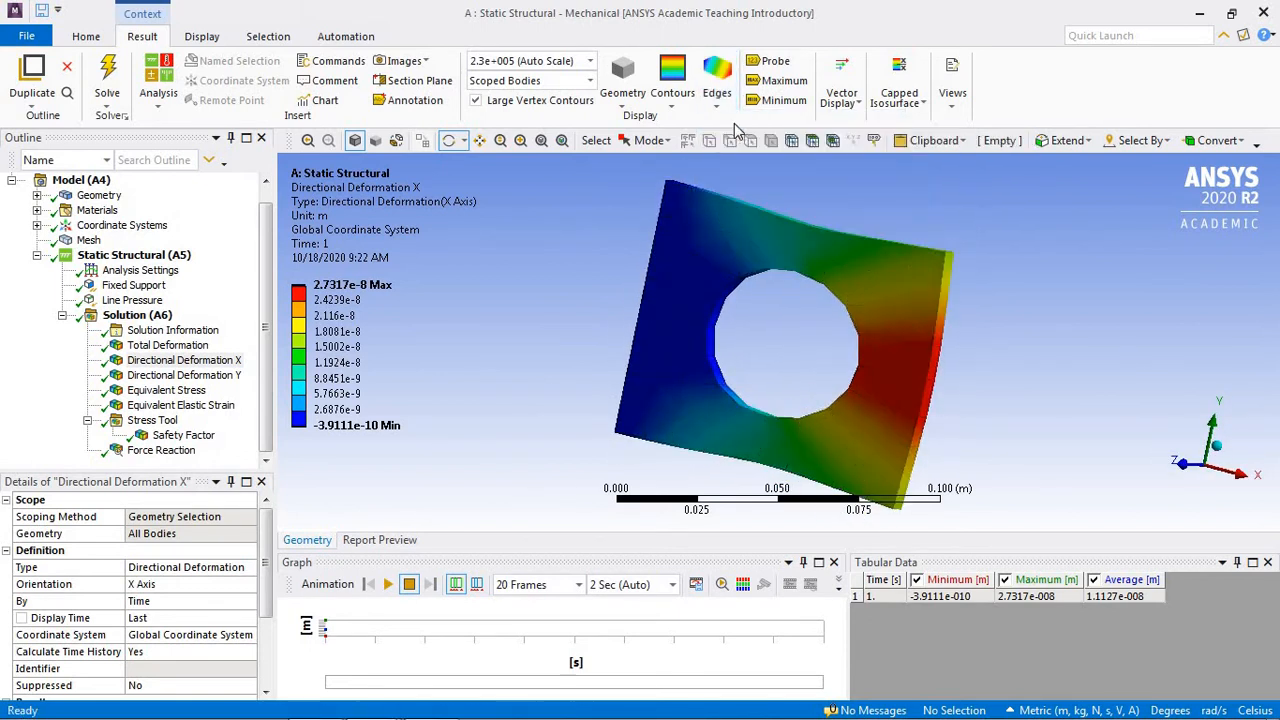
click(676, 110)
click(686, 143)
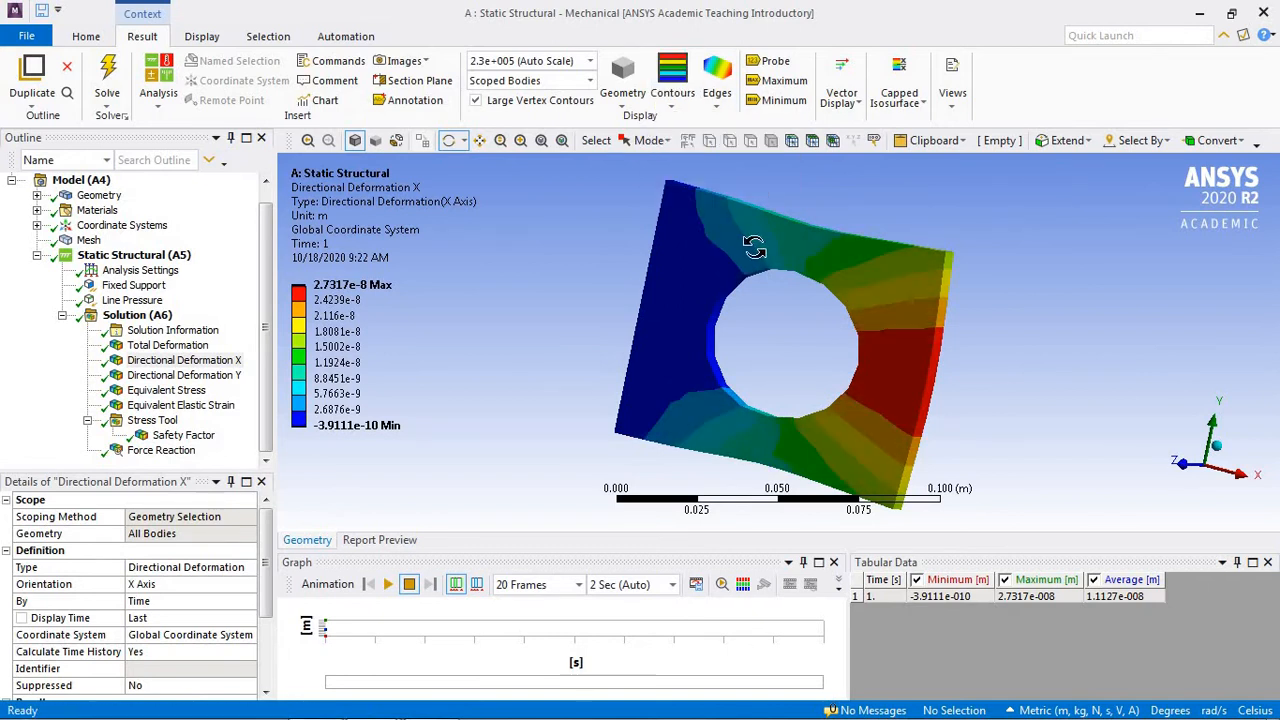
drag(755, 245, 832, 243)
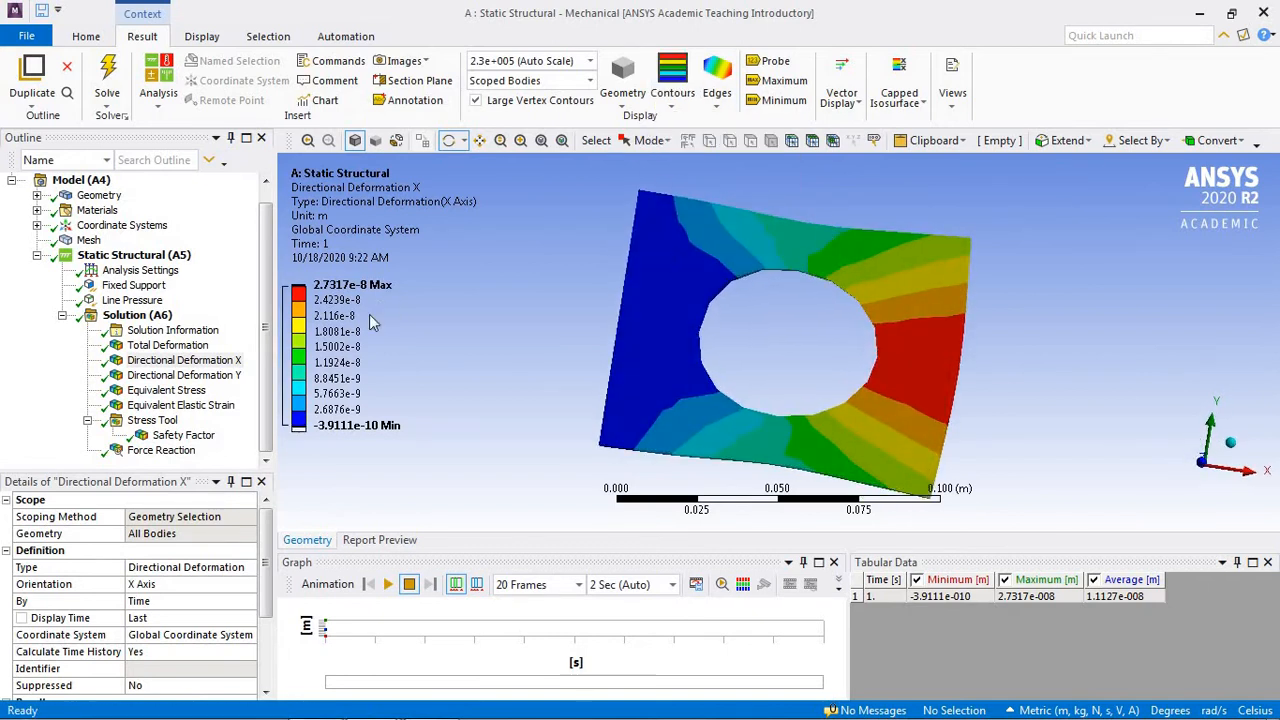
Examine the Directional Deformation X, equivalent stress and equivalent elastic strain plots without mesh edges.
click(205, 364)
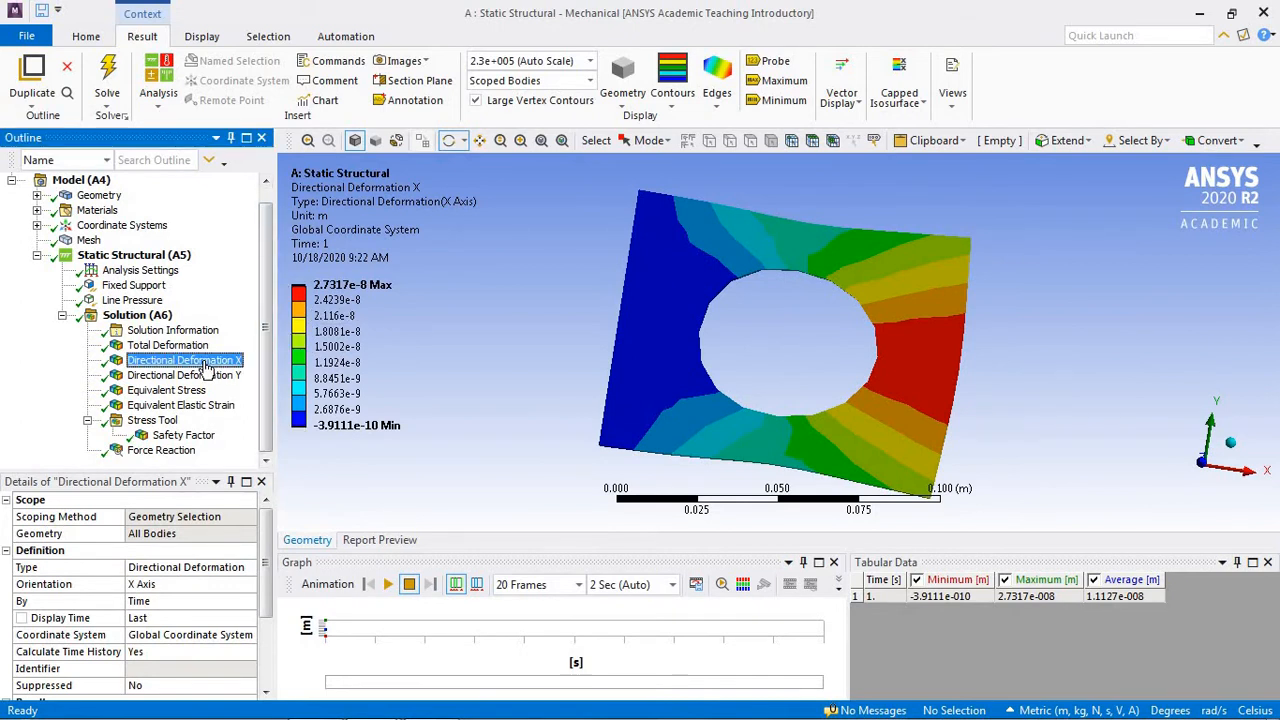
click(180, 391)
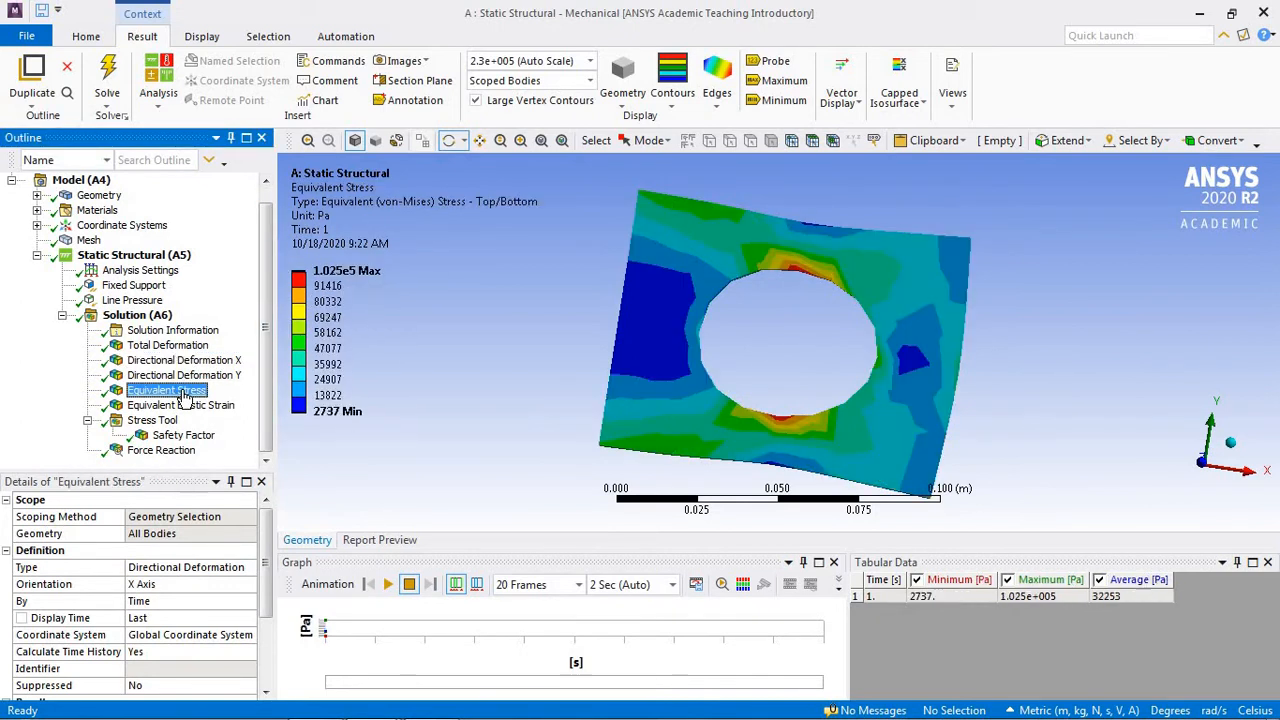
click(180, 405)
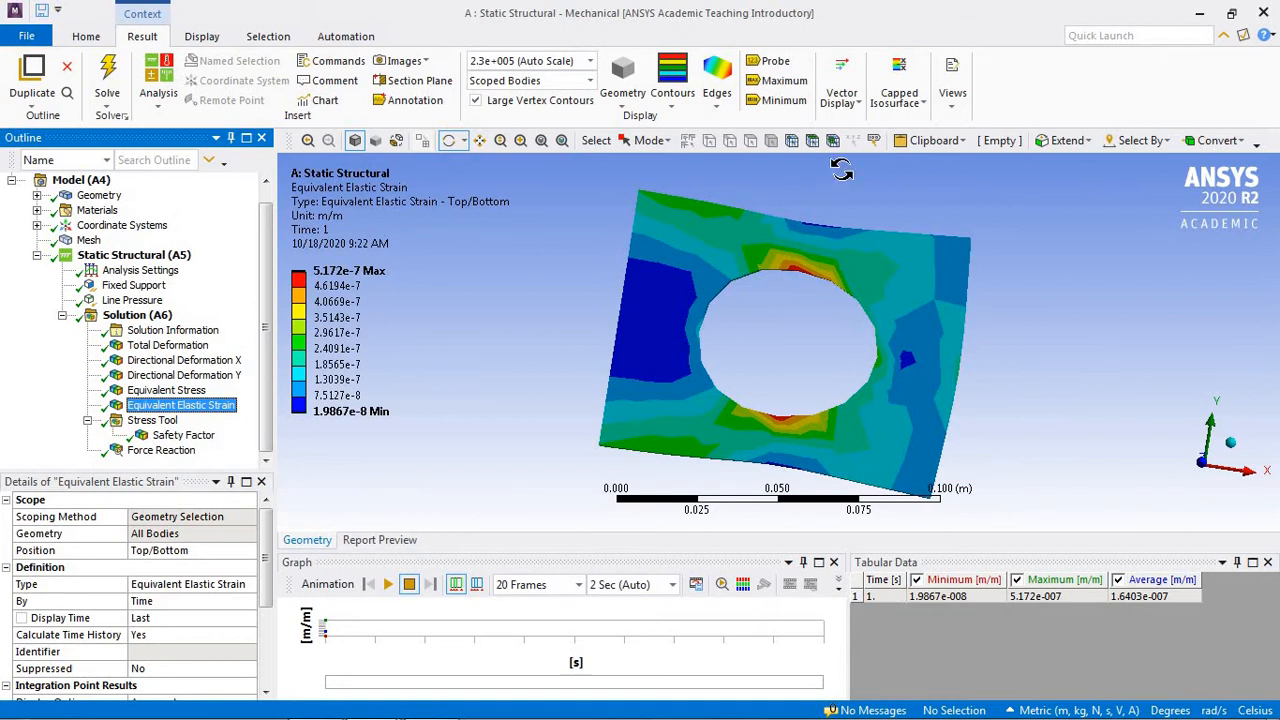
Display the Total Deformation result as vectors on the plate.
click(858, 103)
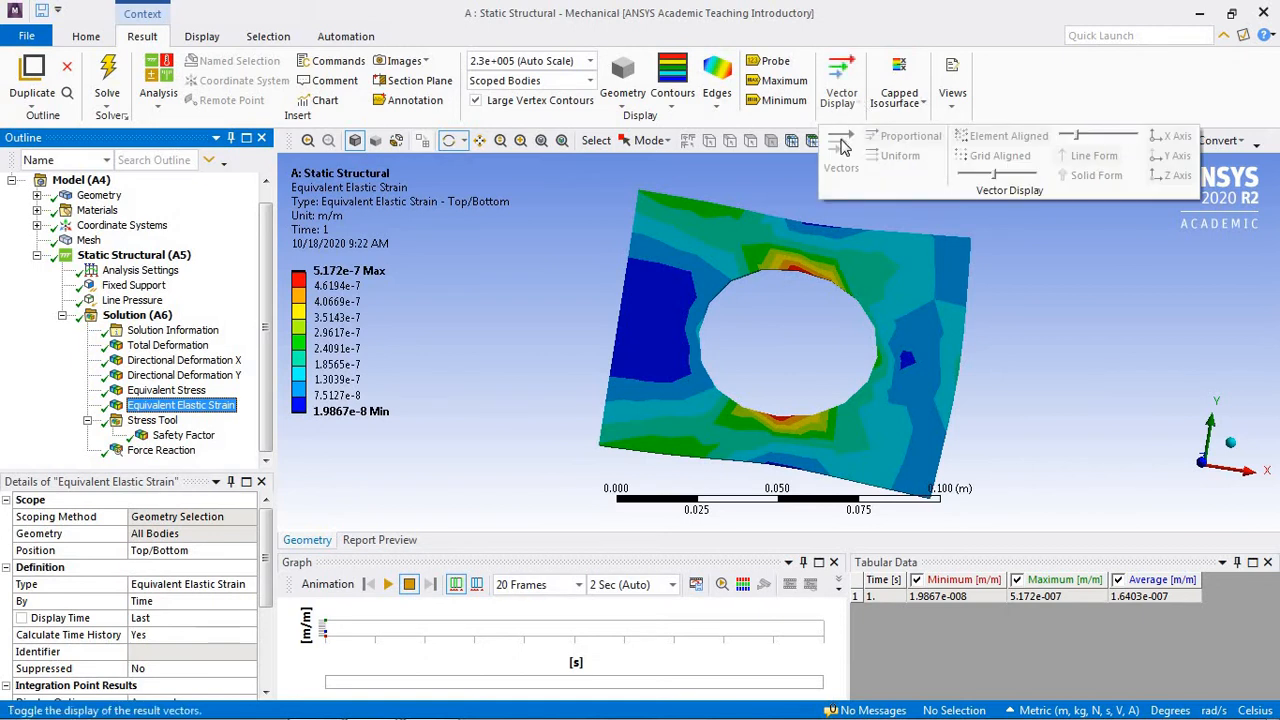
click(193, 346)
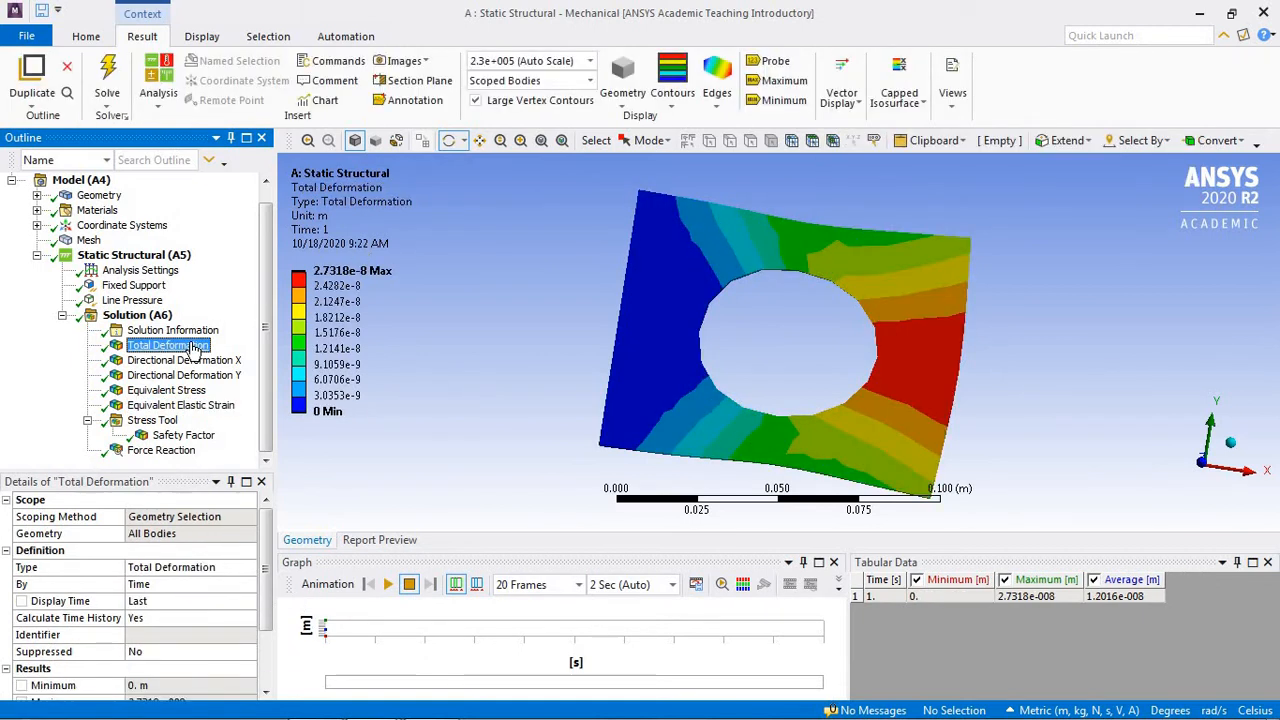
click(856, 103)
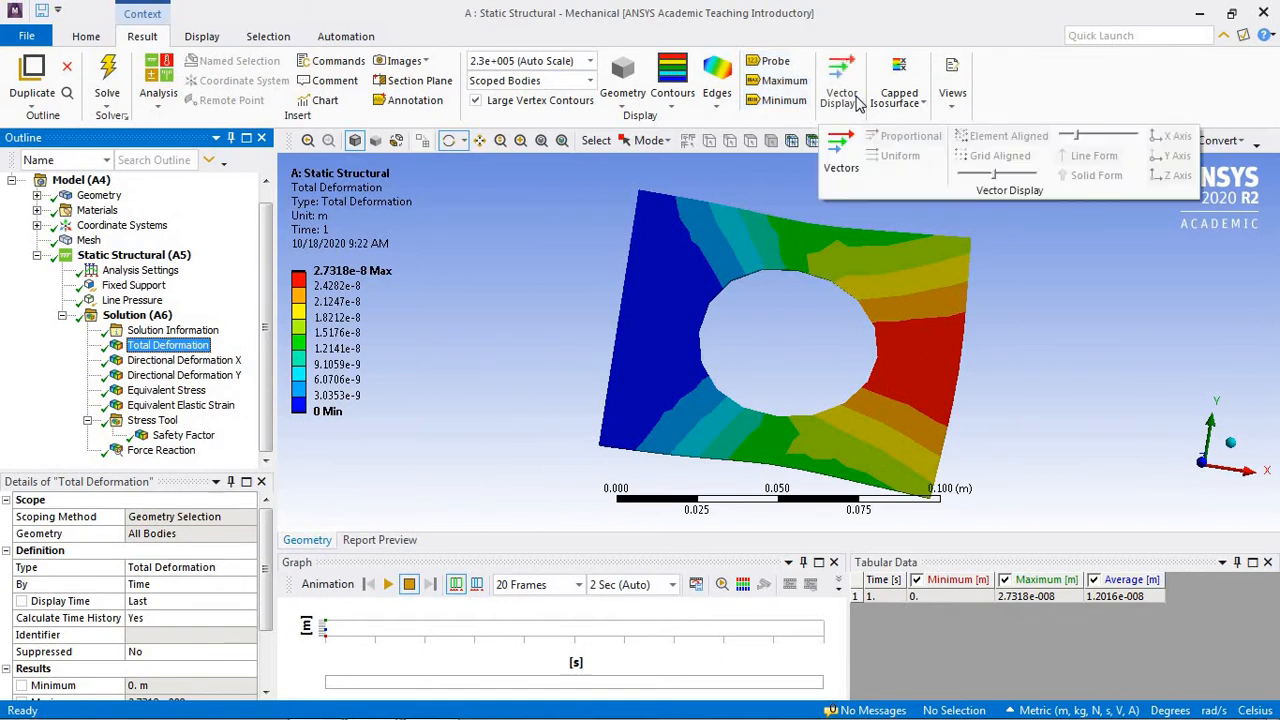
click(840, 152)
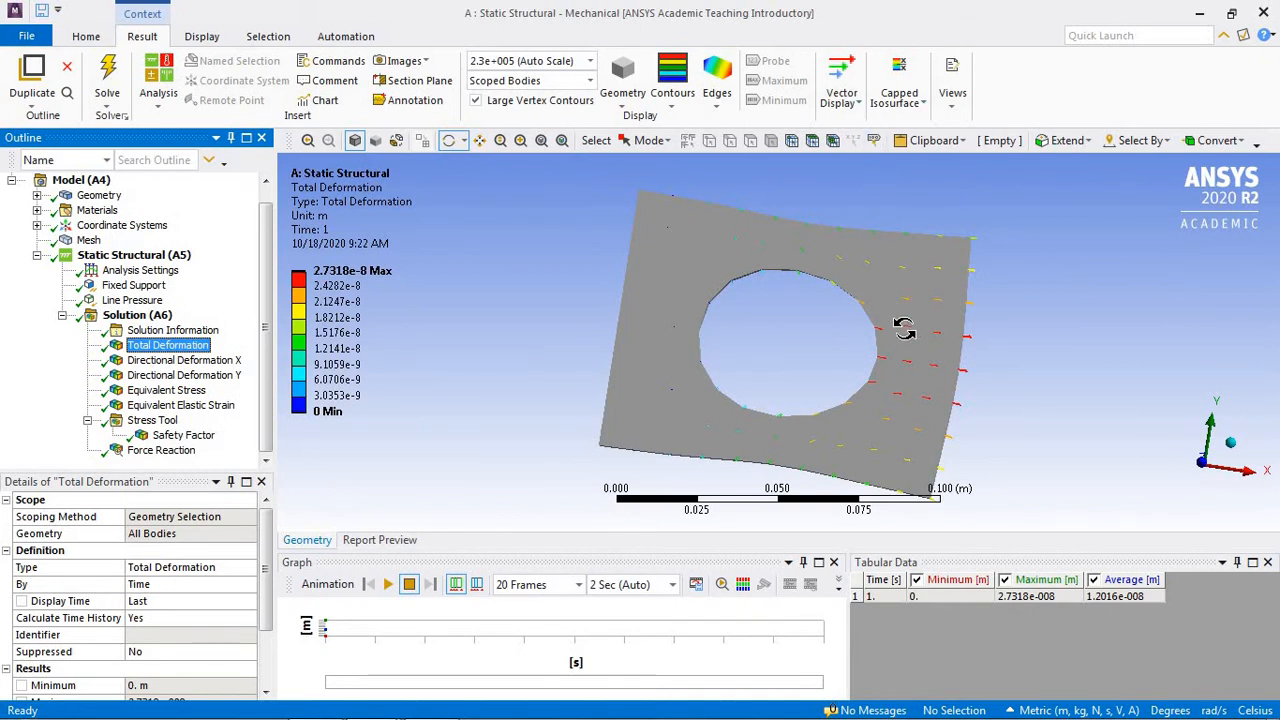
Switch the Total Deformation vectors to Uniform length, and turn the vector display off to return to contours.
drag(917, 322, 872, 248)
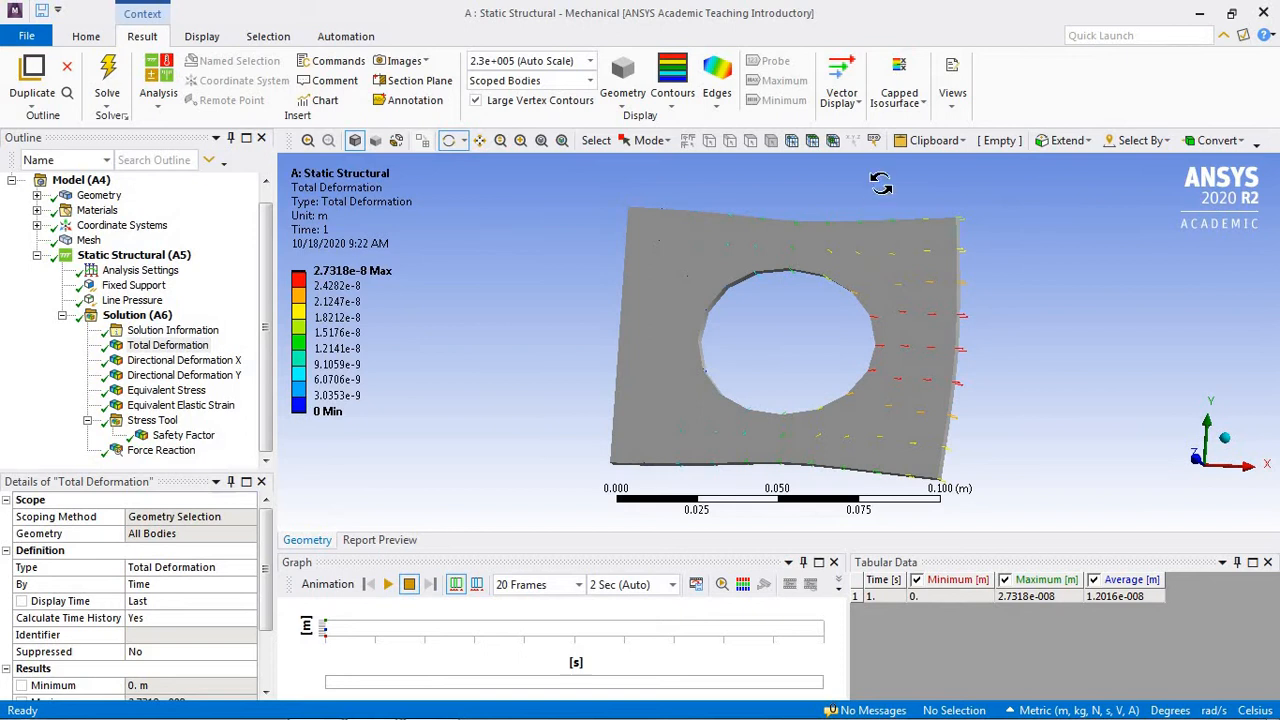
click(859, 103)
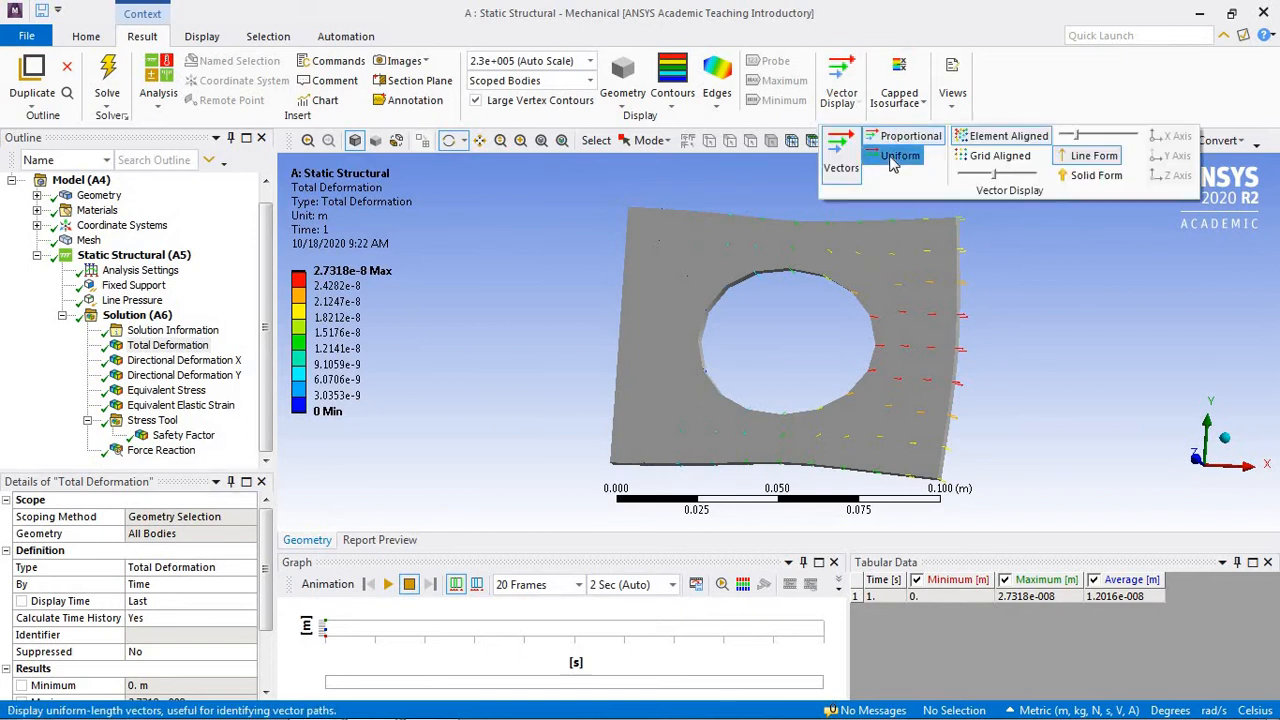
click(896, 157)
drag(887, 258, 850, 274)
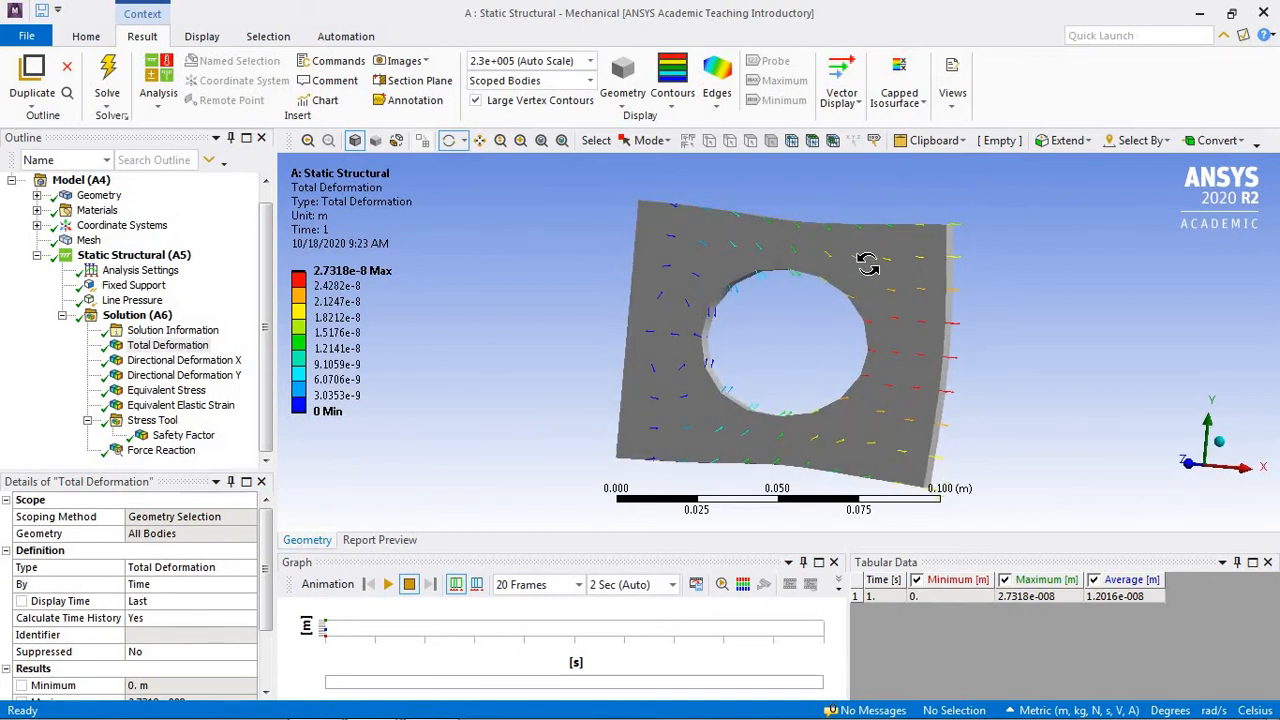
click(844, 92)
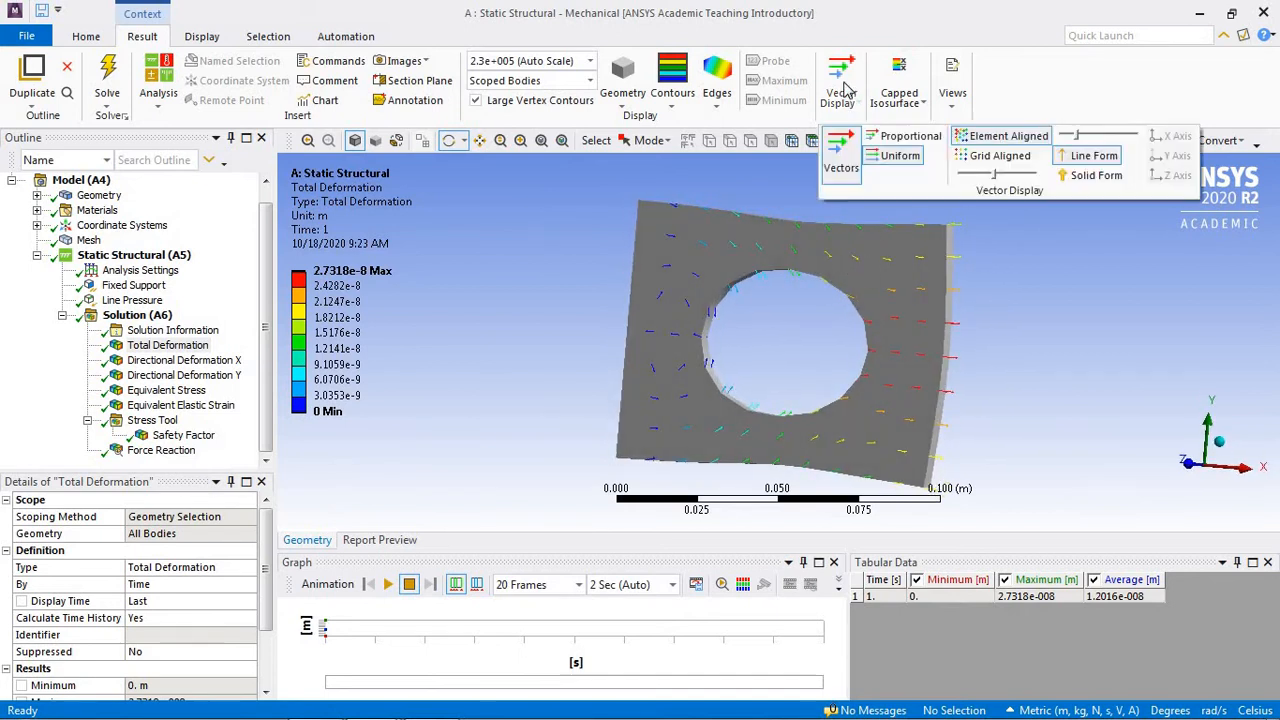
click(840, 147)
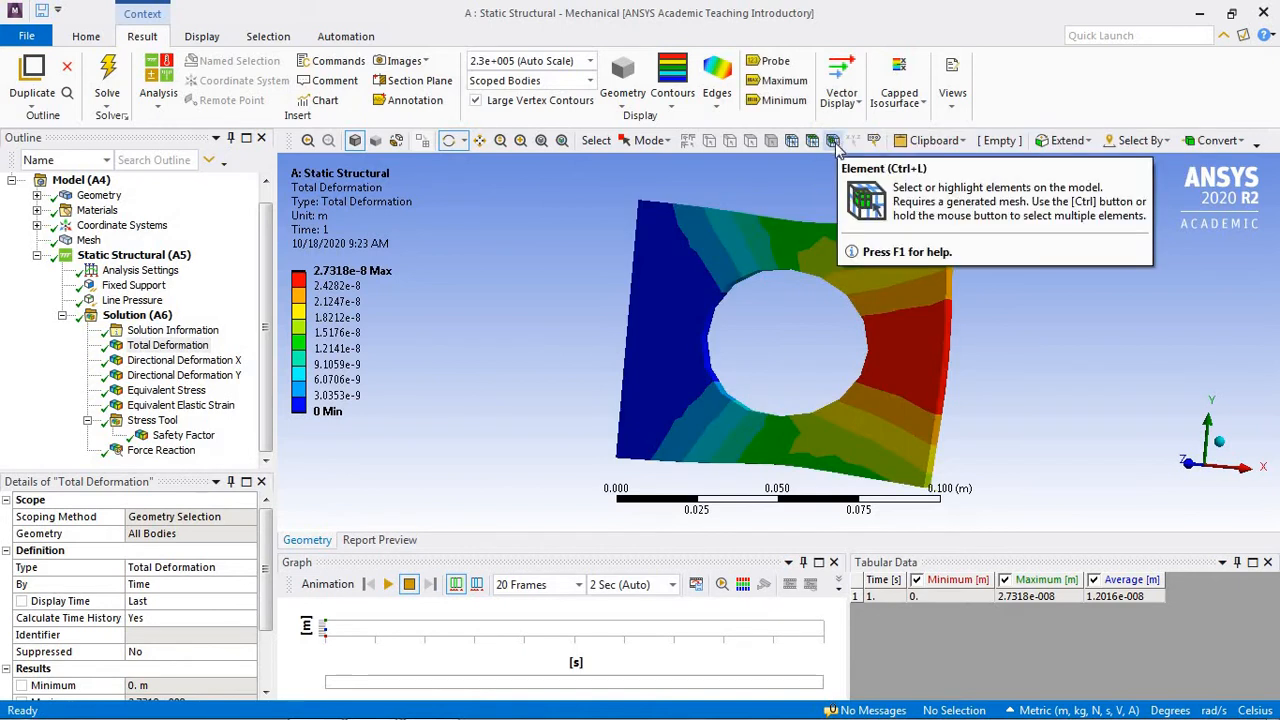
Probe the Equivalent Stress at the plate's upper edge above the hole and its upper free corner, and label the maximum and minimum locations.
click(784, 63)
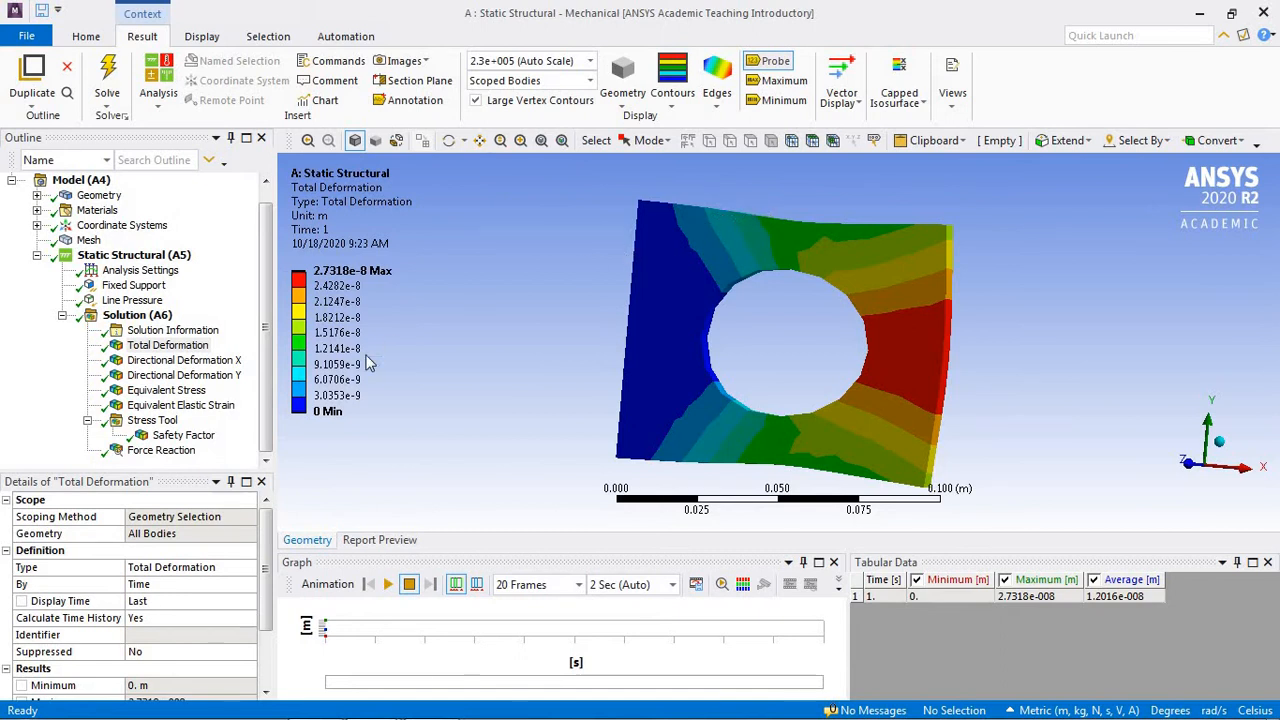
click(195, 392)
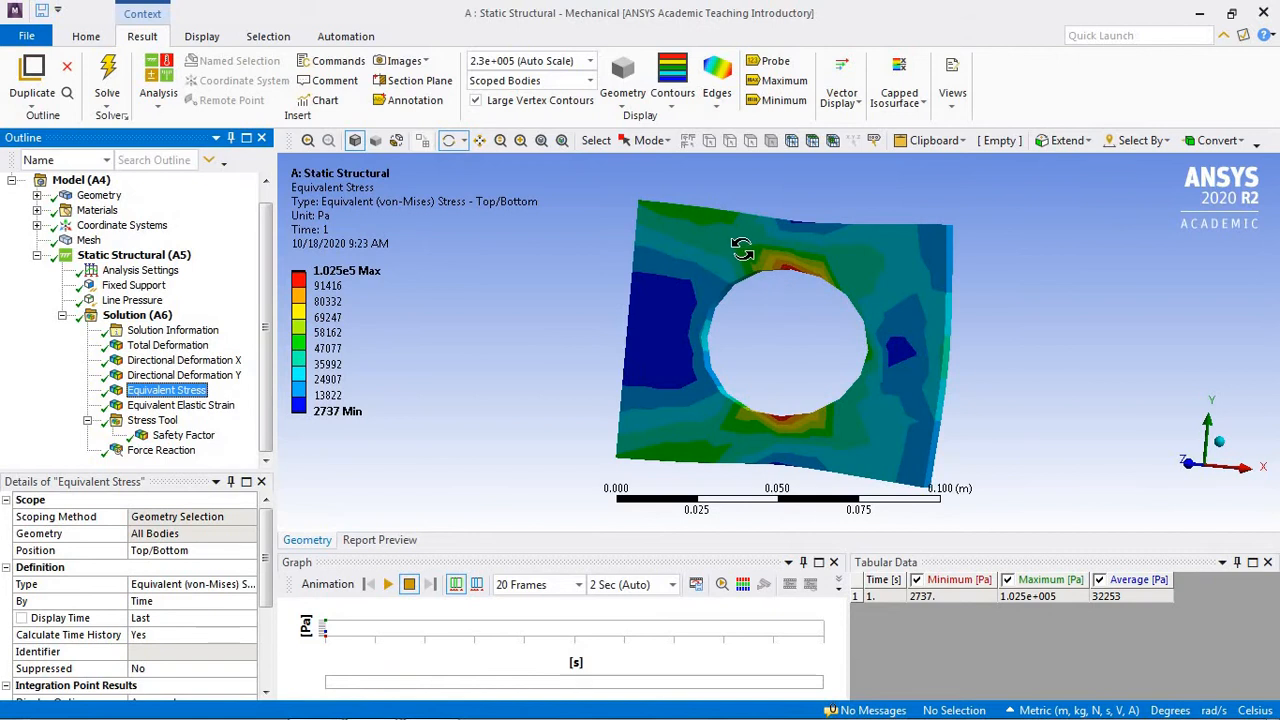
click(773, 67)
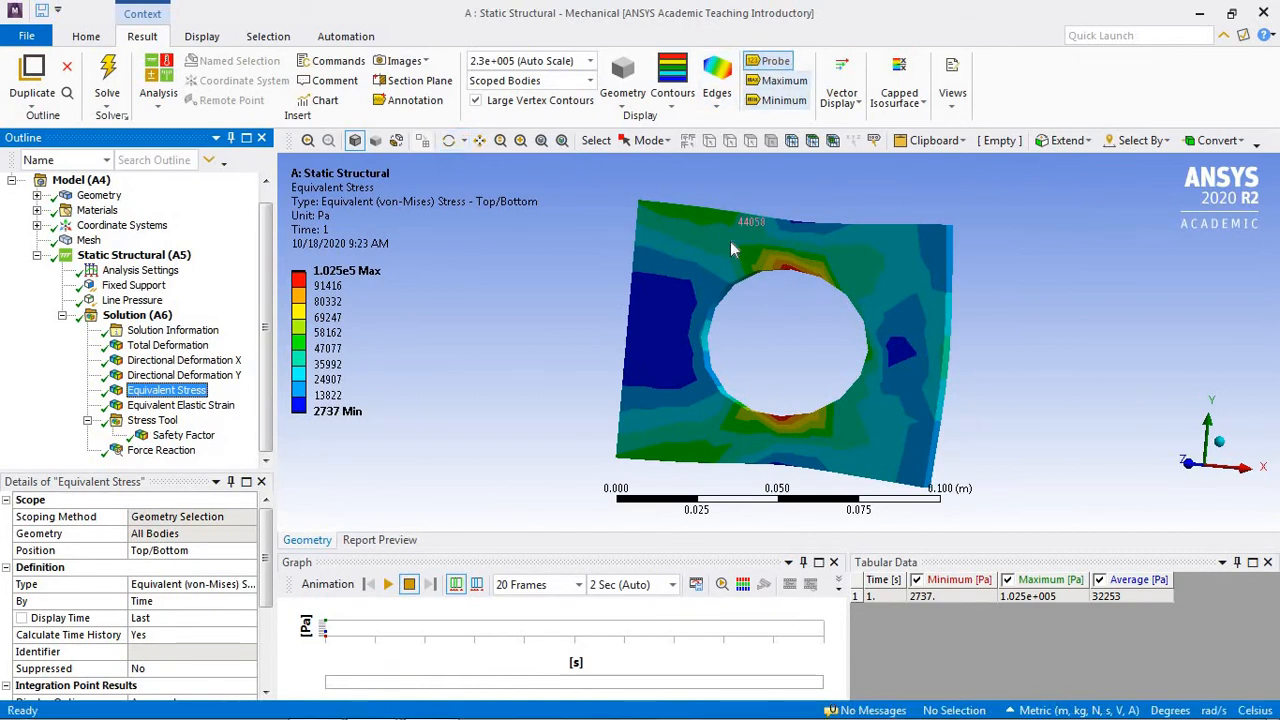
click(807, 227)
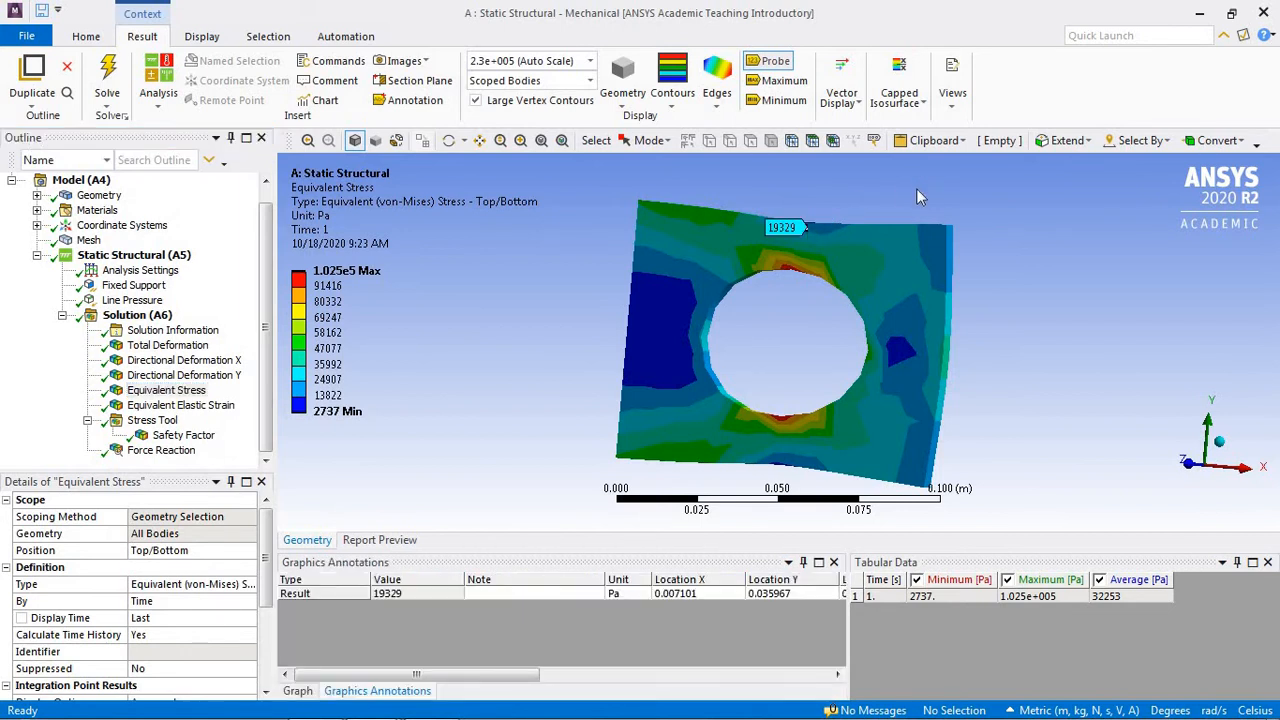
click(948, 230)
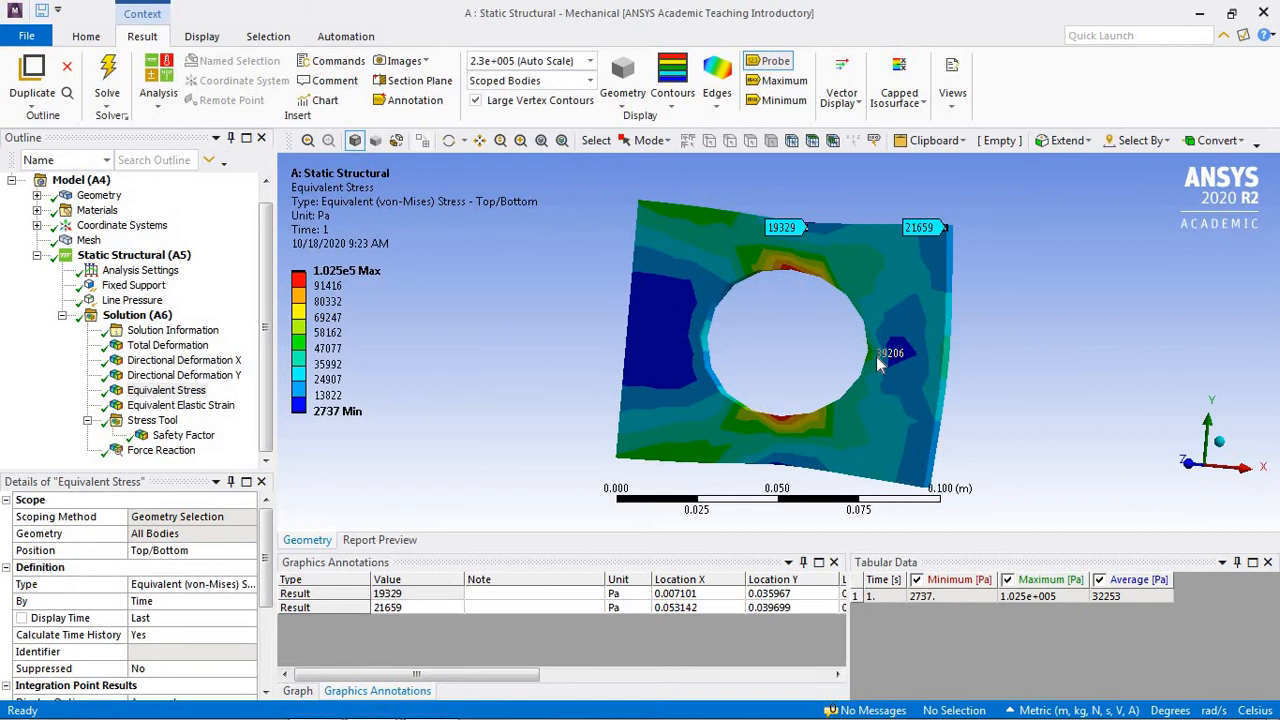
click(803, 88)
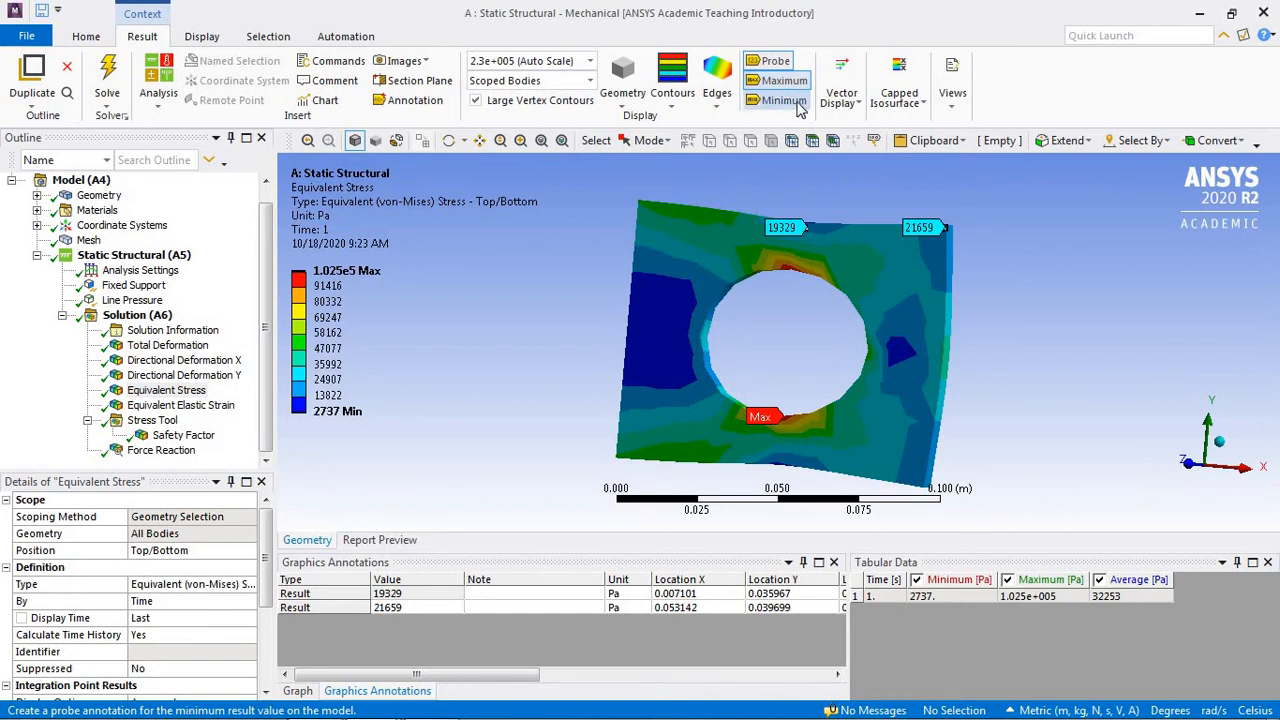
click(800, 102)
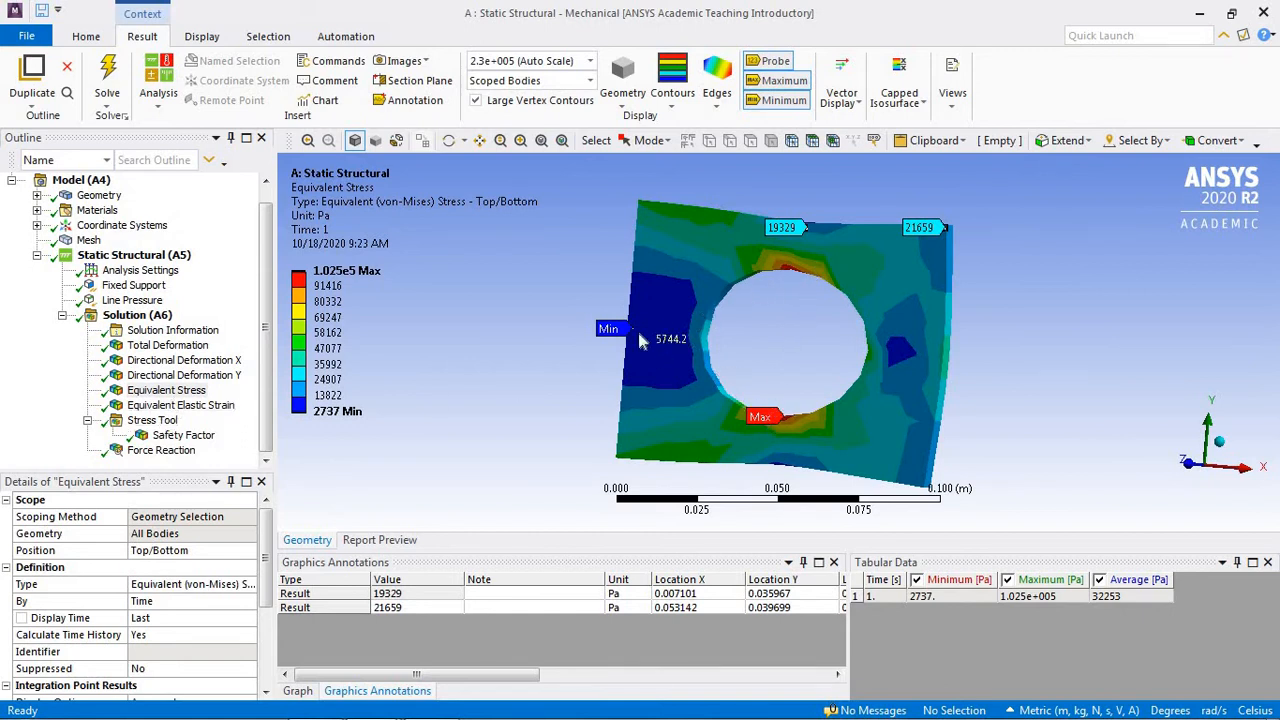
Show the Total Deformation result facing straight along the Z axis.
click(167, 345)
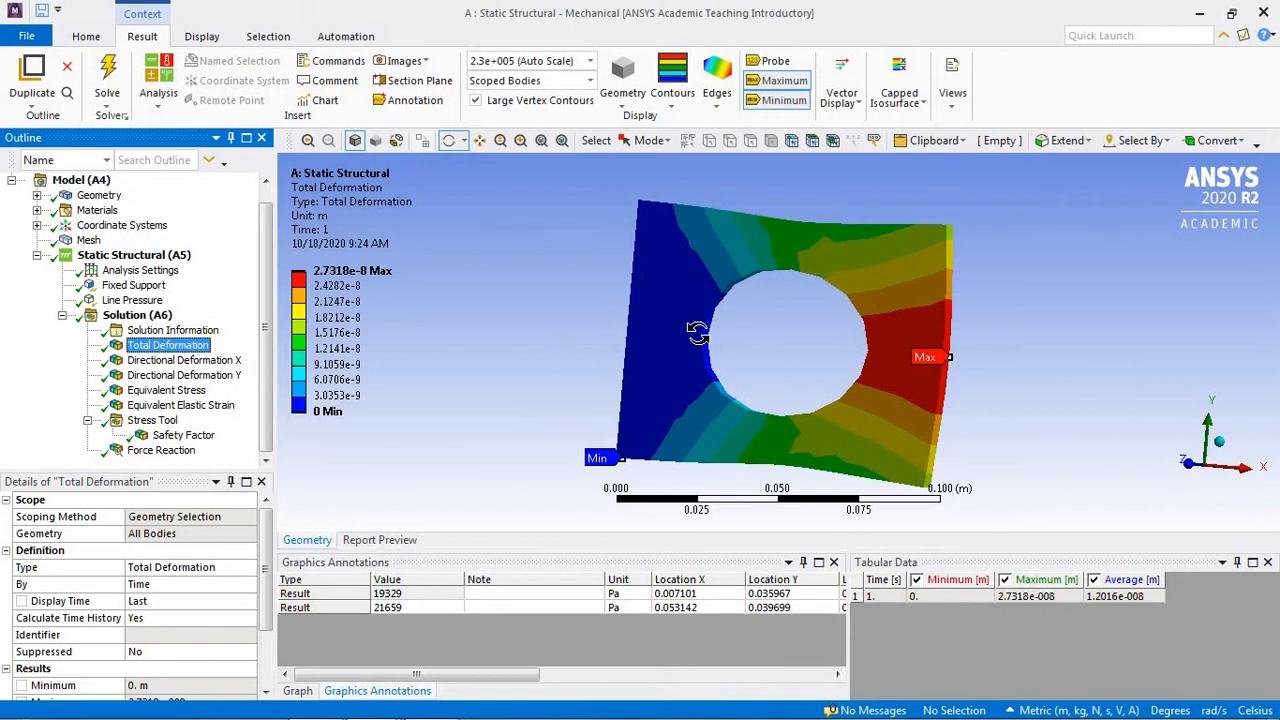
mouse_move(700, 315)
mouse_down()
mouse_move(666, 298)
mouse_move(703, 318)
mouse_move(710, 293)
mouse_move(707, 304)
mouse_up()
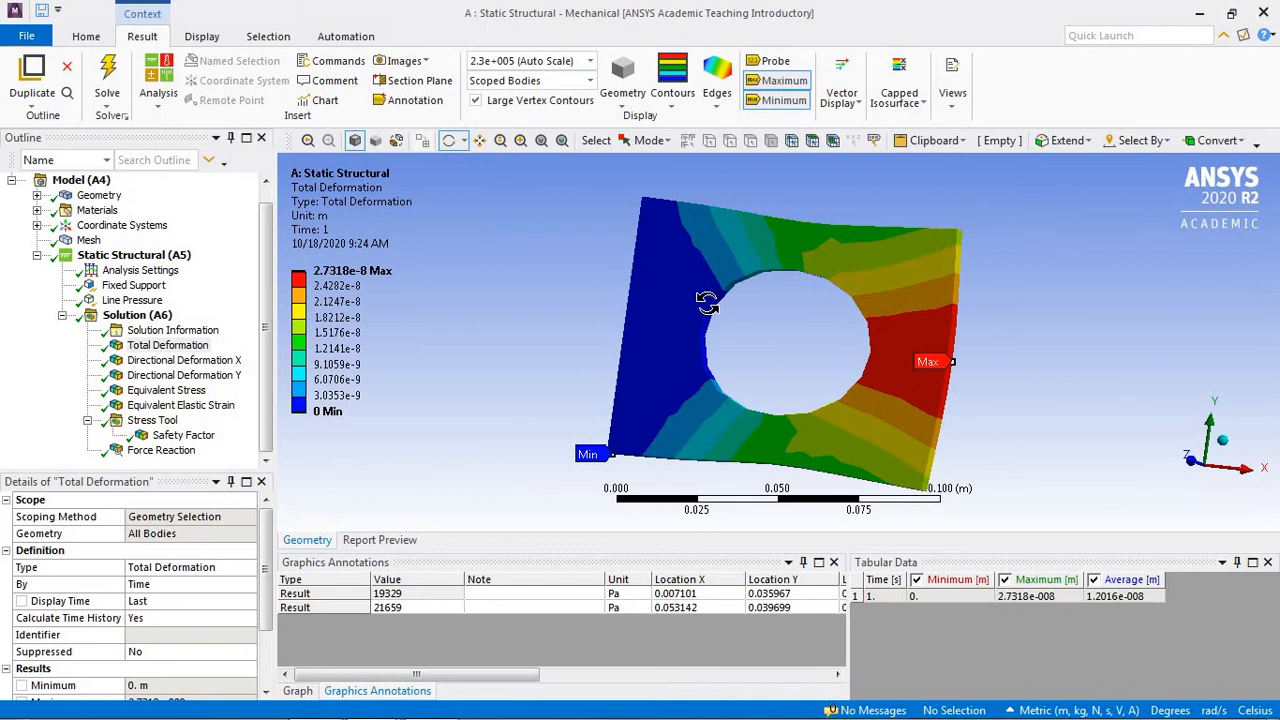
drag(707, 304, 705, 307)
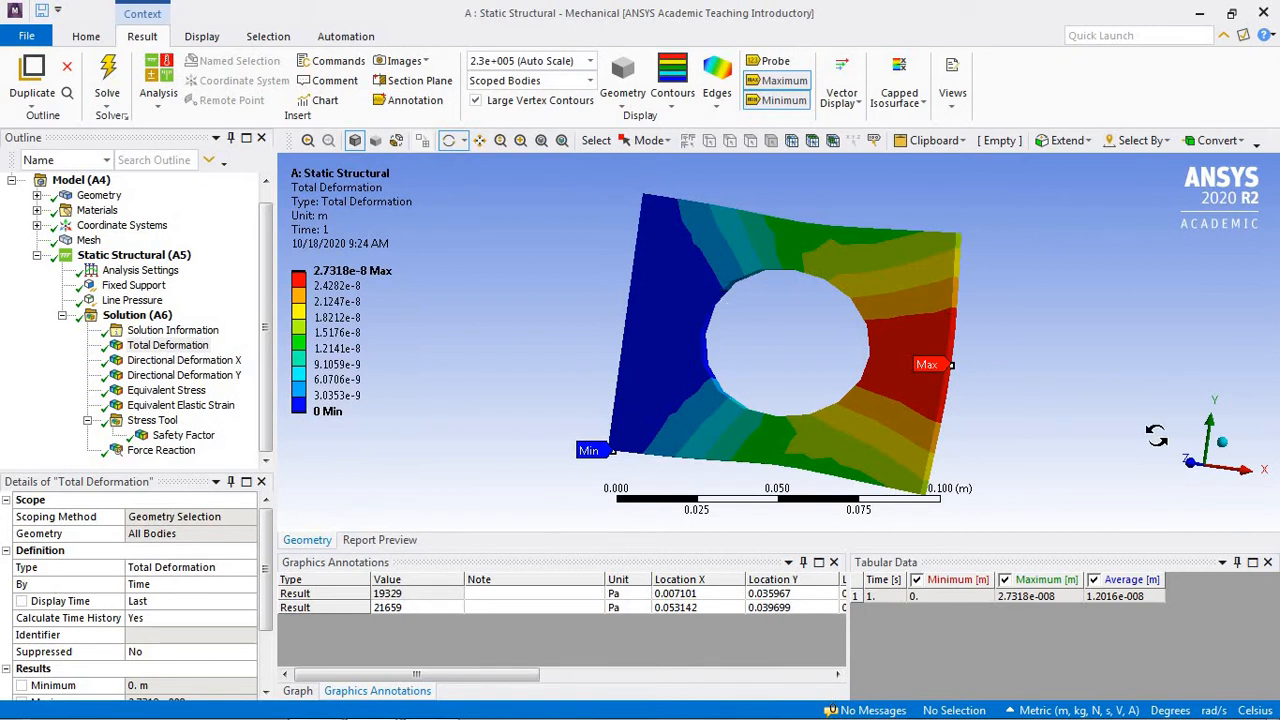
click(1193, 476)
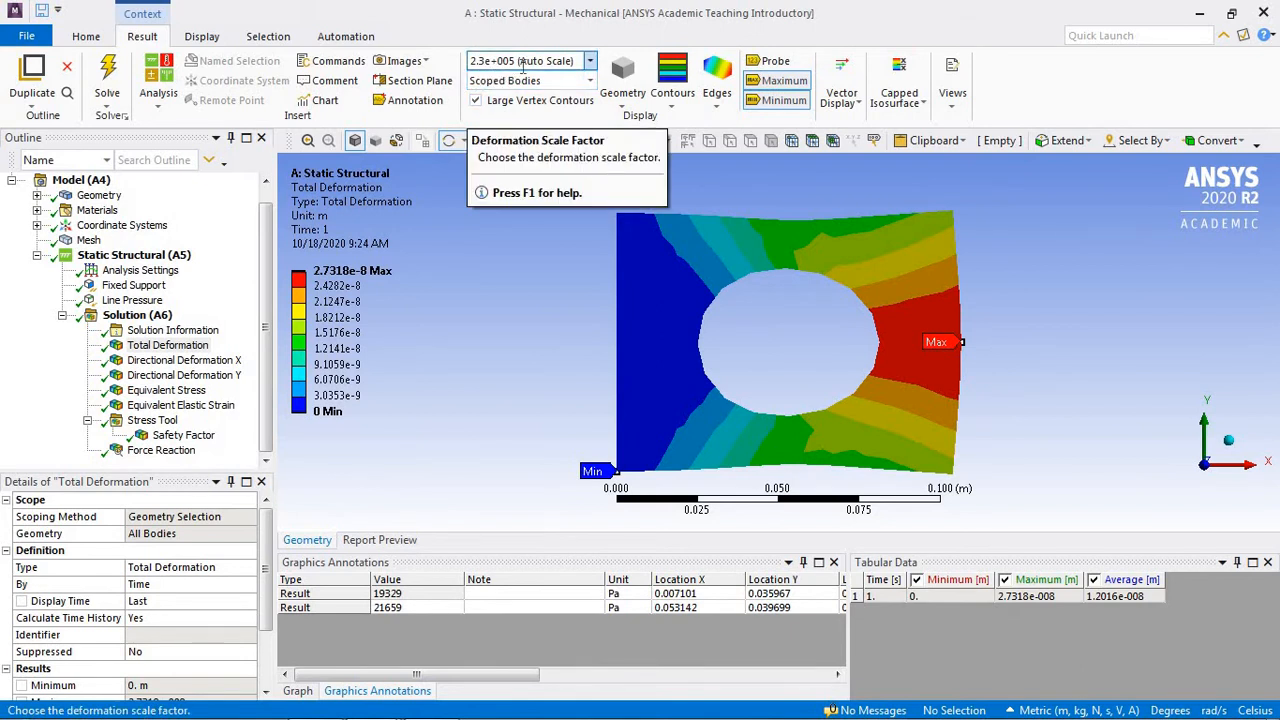
Compare the Total Deformation at 1.0 (True Scale) and 0.0 (Undeformed), and restore the 2.3e+005 (Auto Scale) factor.
click(590, 61)
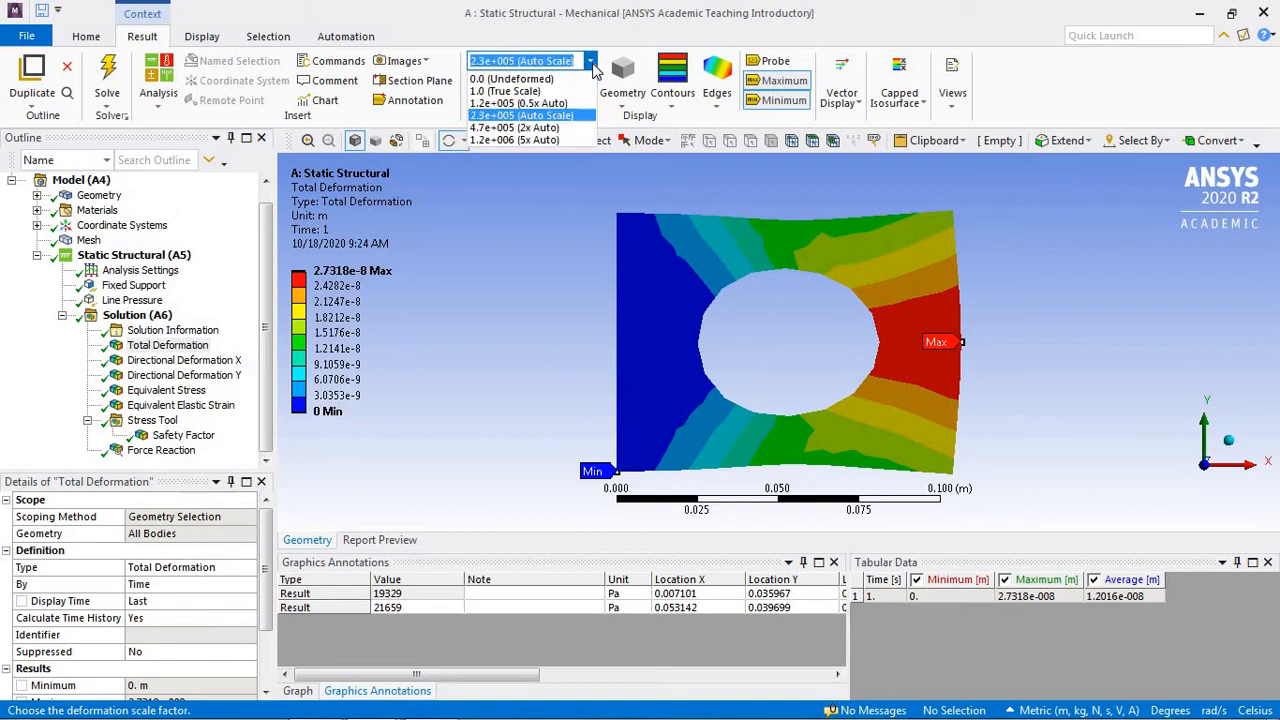
click(549, 94)
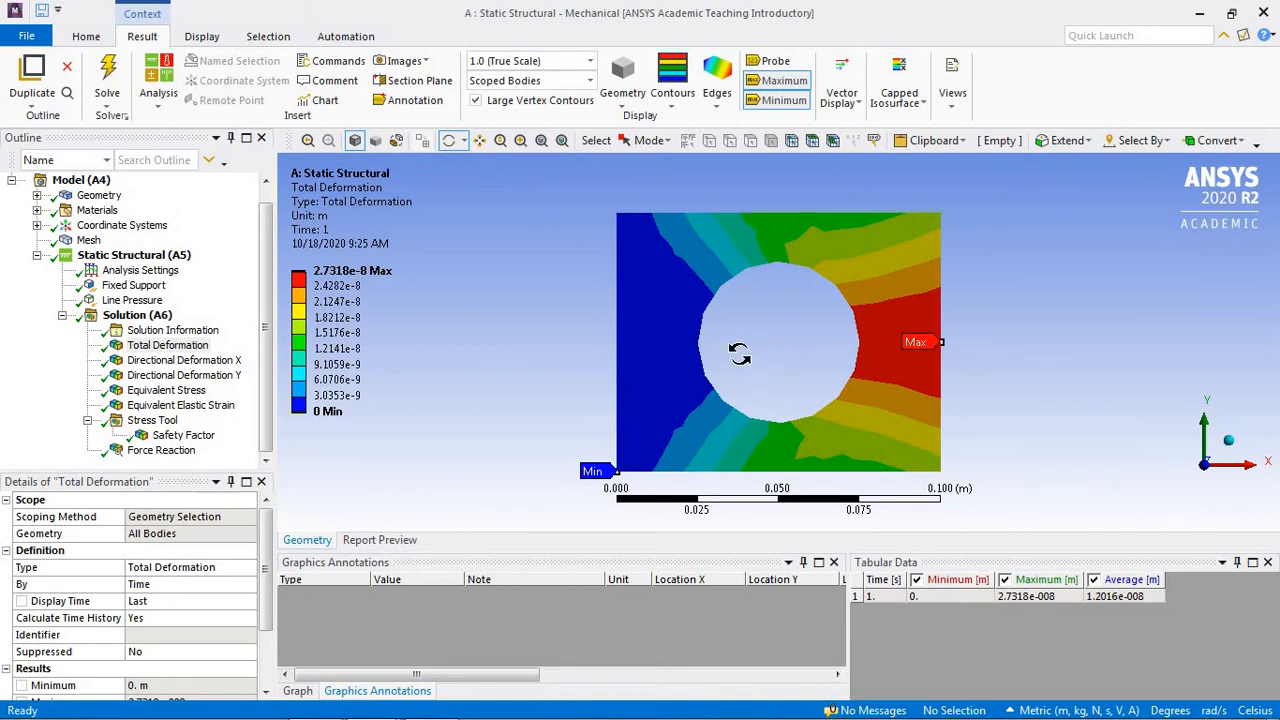
click(590, 62)
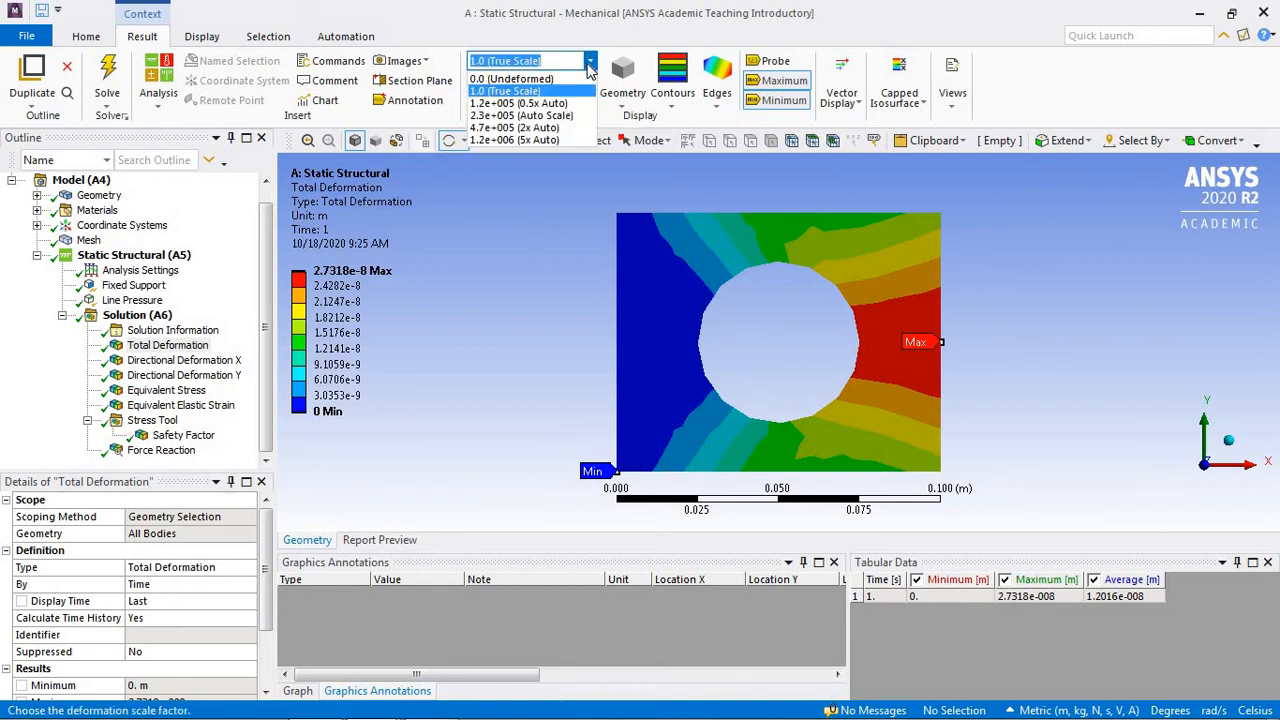
click(556, 79)
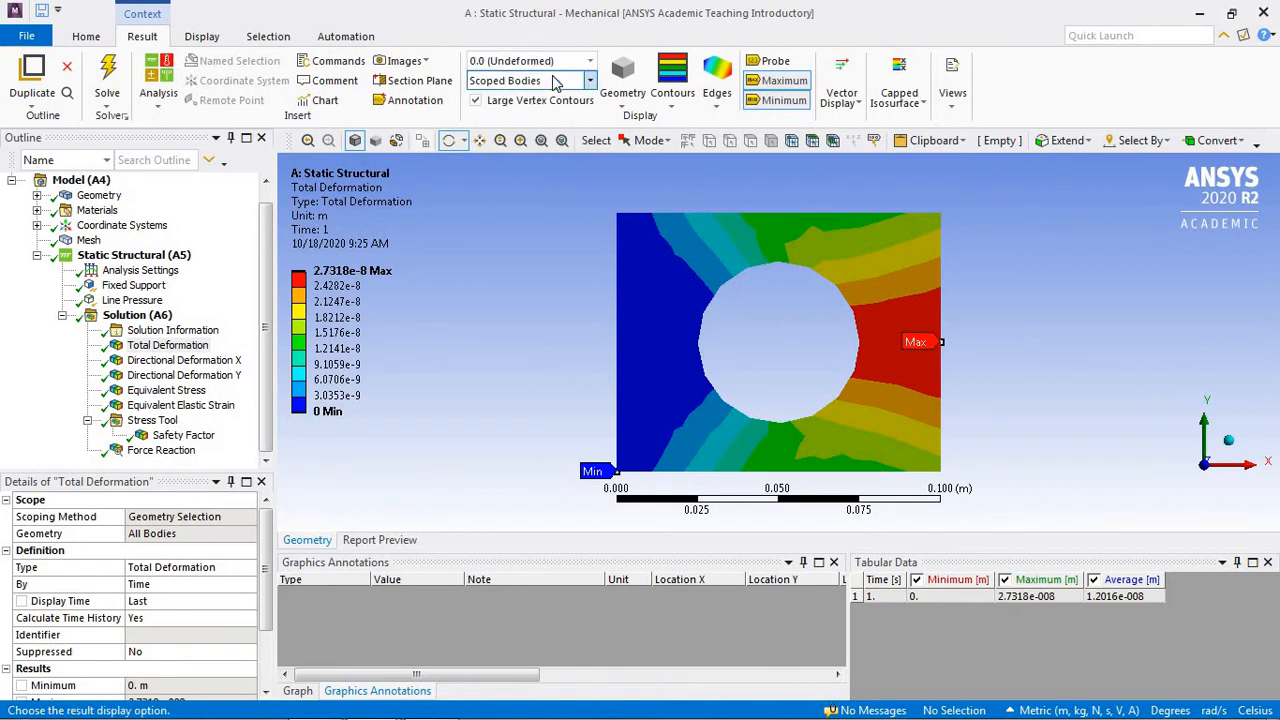
click(590, 62)
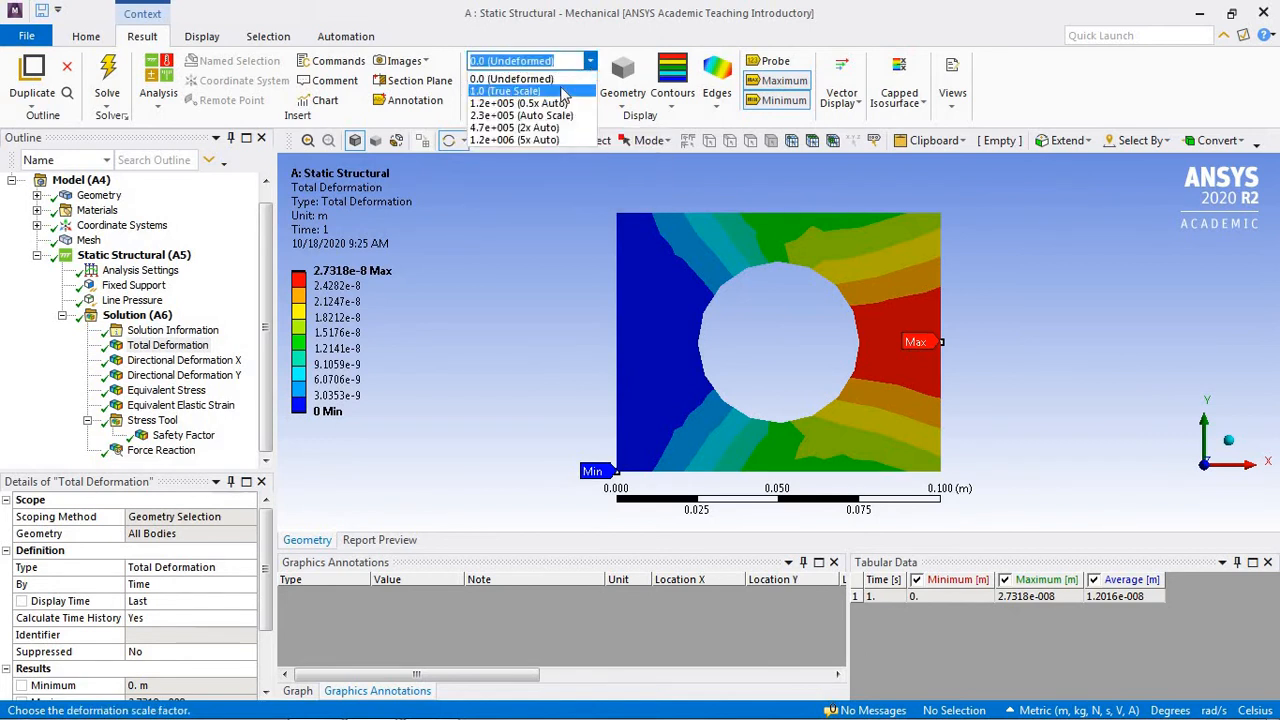
click(561, 90)
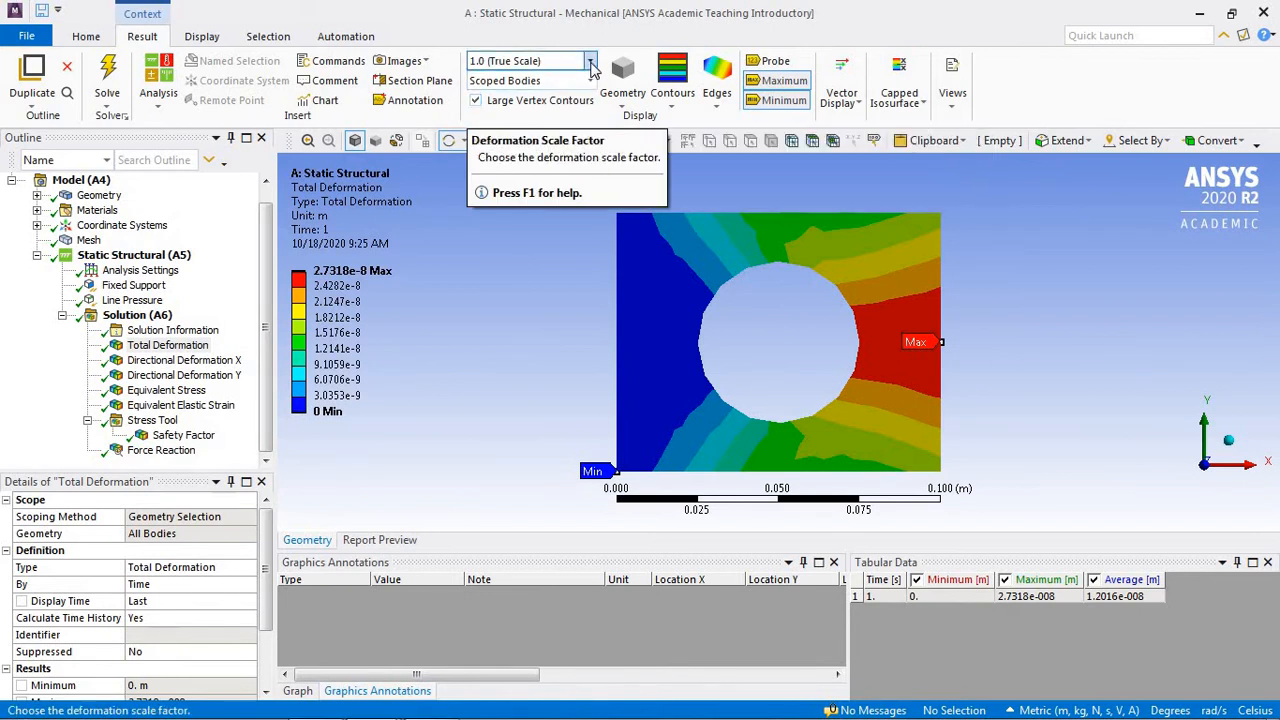
click(591, 64)
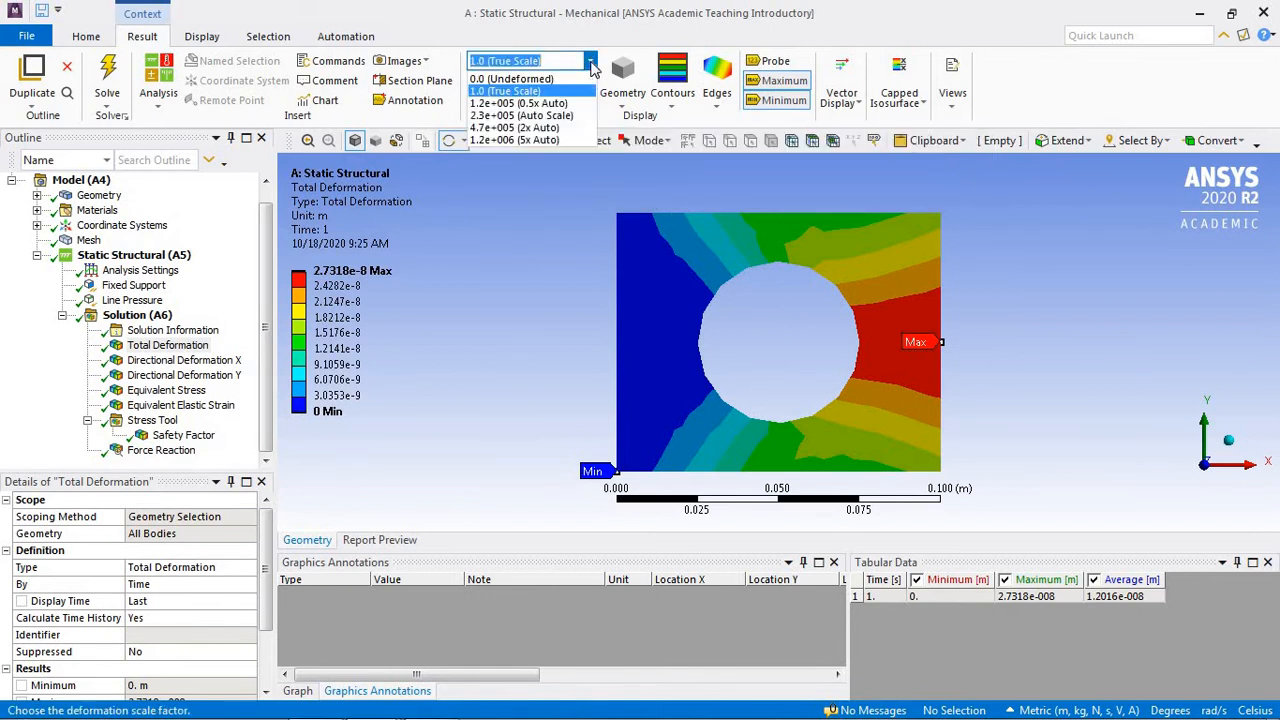
click(566, 115)
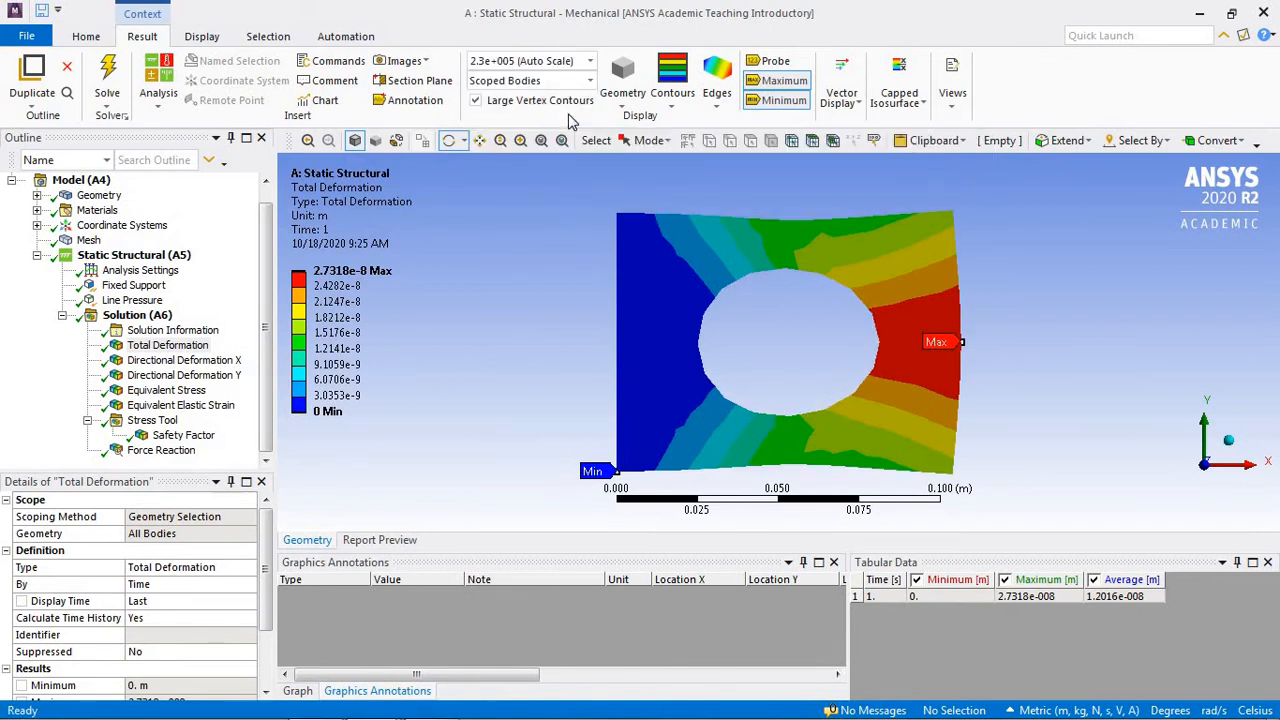
Try the 1.2e+006 (5x Auto) deformation scale on Total Deformation and return to Auto Scale.
click(591, 63)
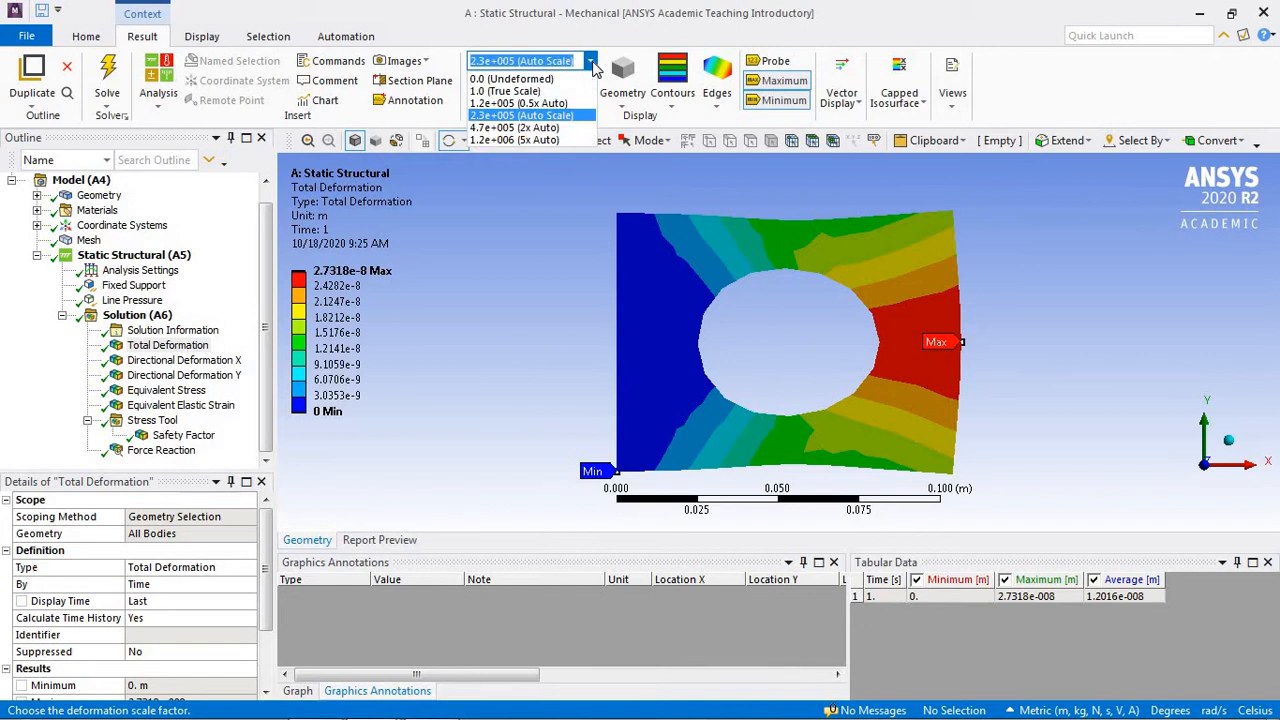
click(559, 141)
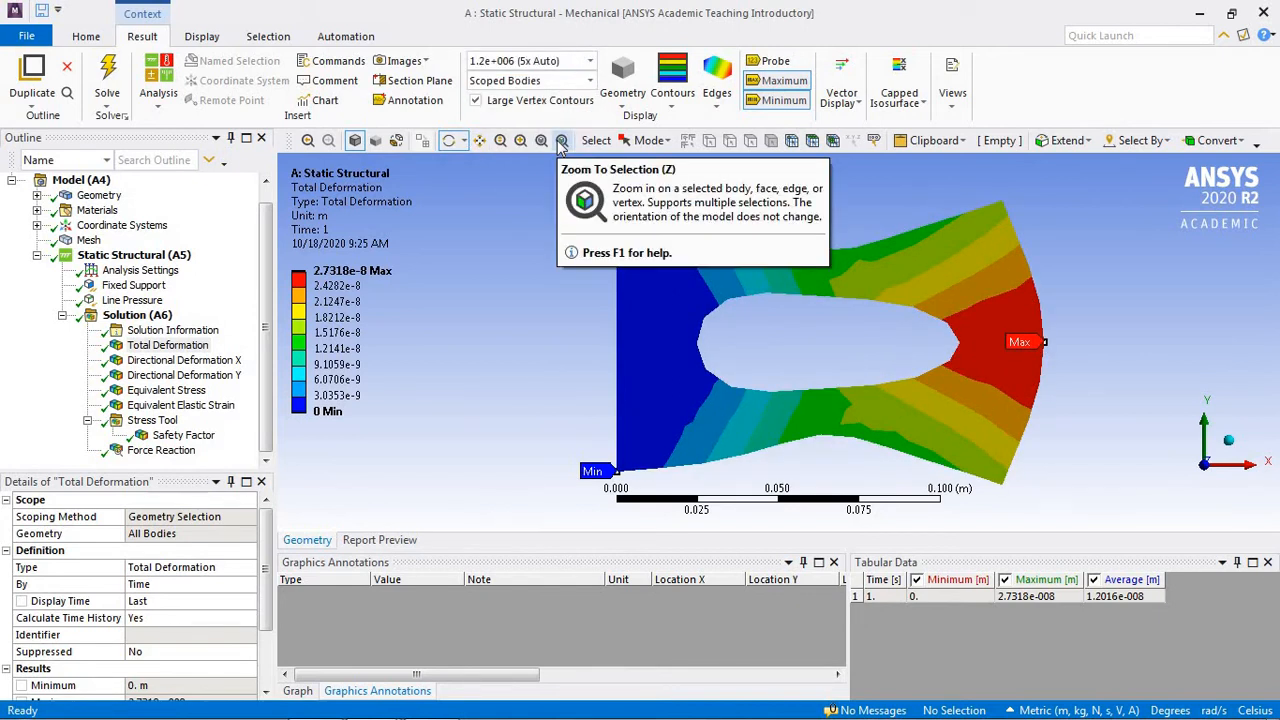
click(590, 62)
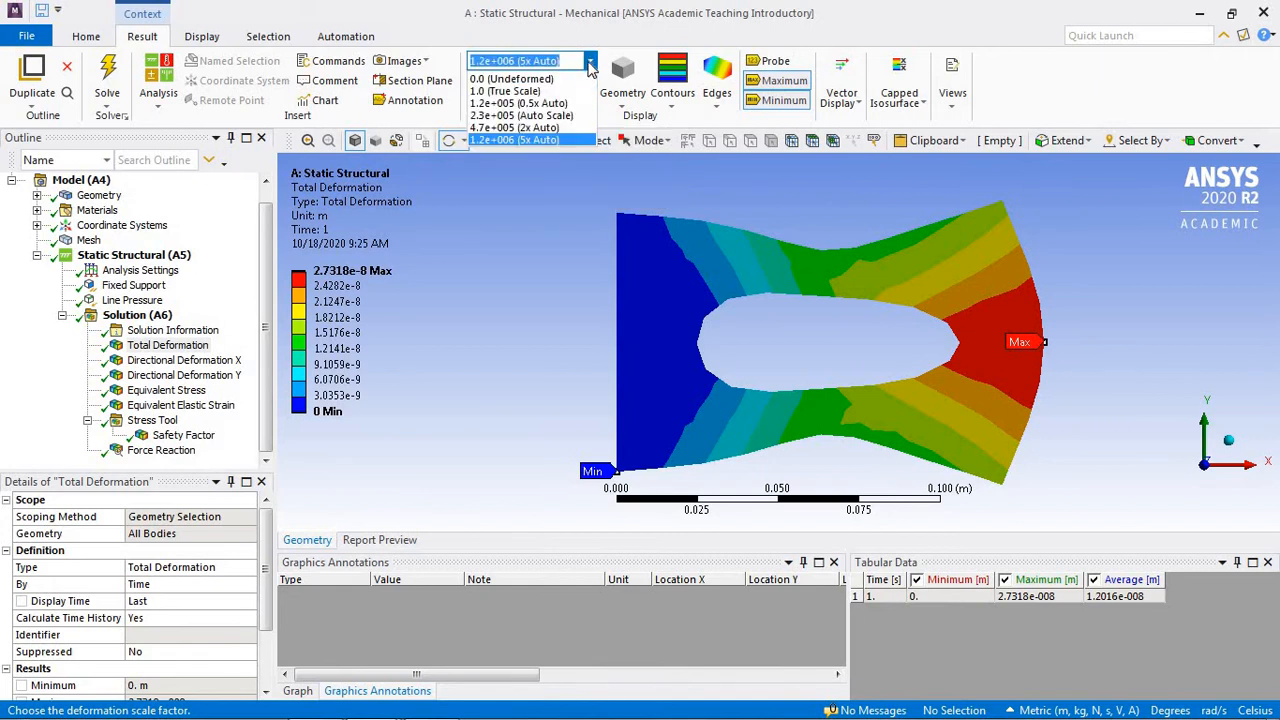
click(560, 115)
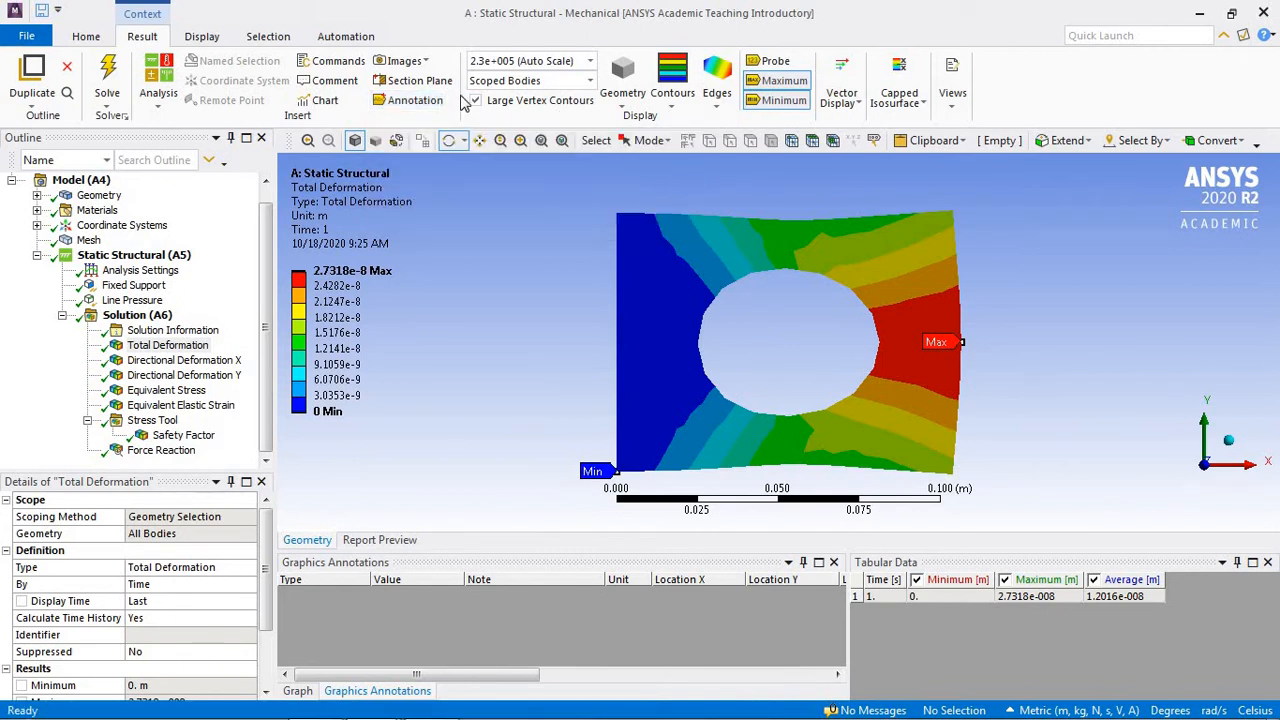
Export the Total Deformation view with its legend and current background as the PNG file "pelat berlubang" in My Documents.
click(428, 62)
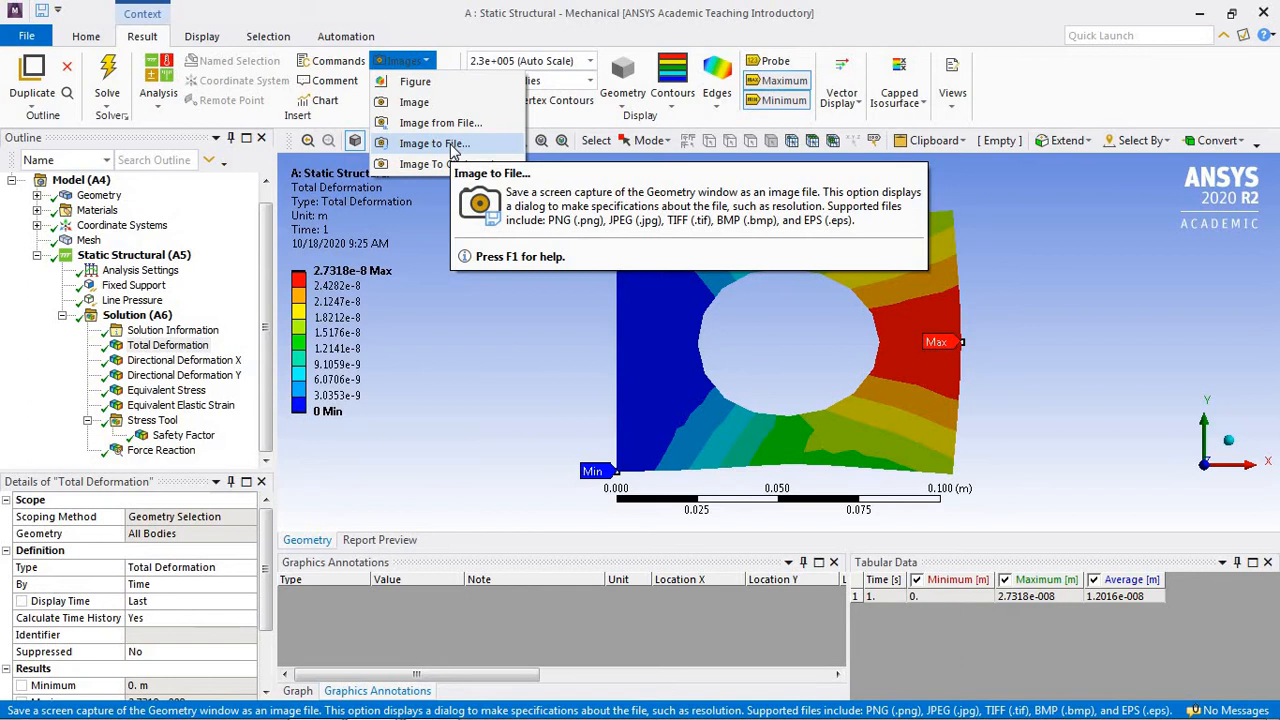
click(450, 144)
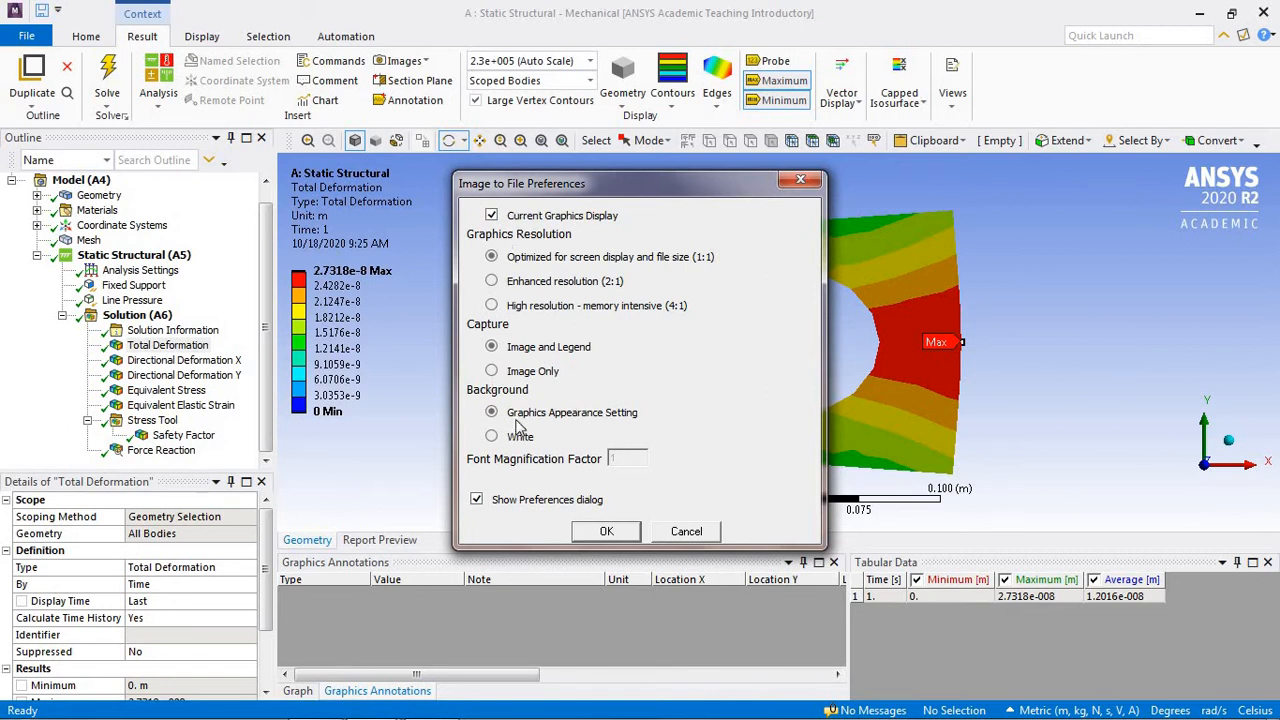
click(607, 532)
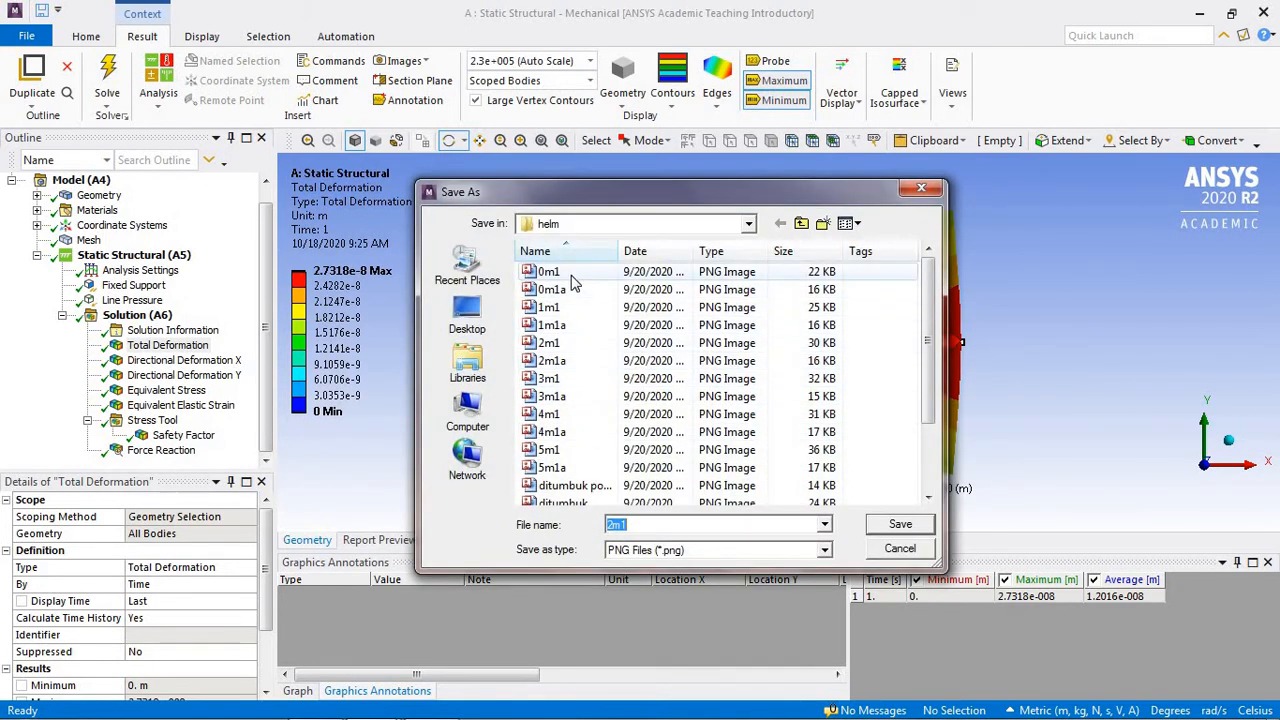
click(750, 228)
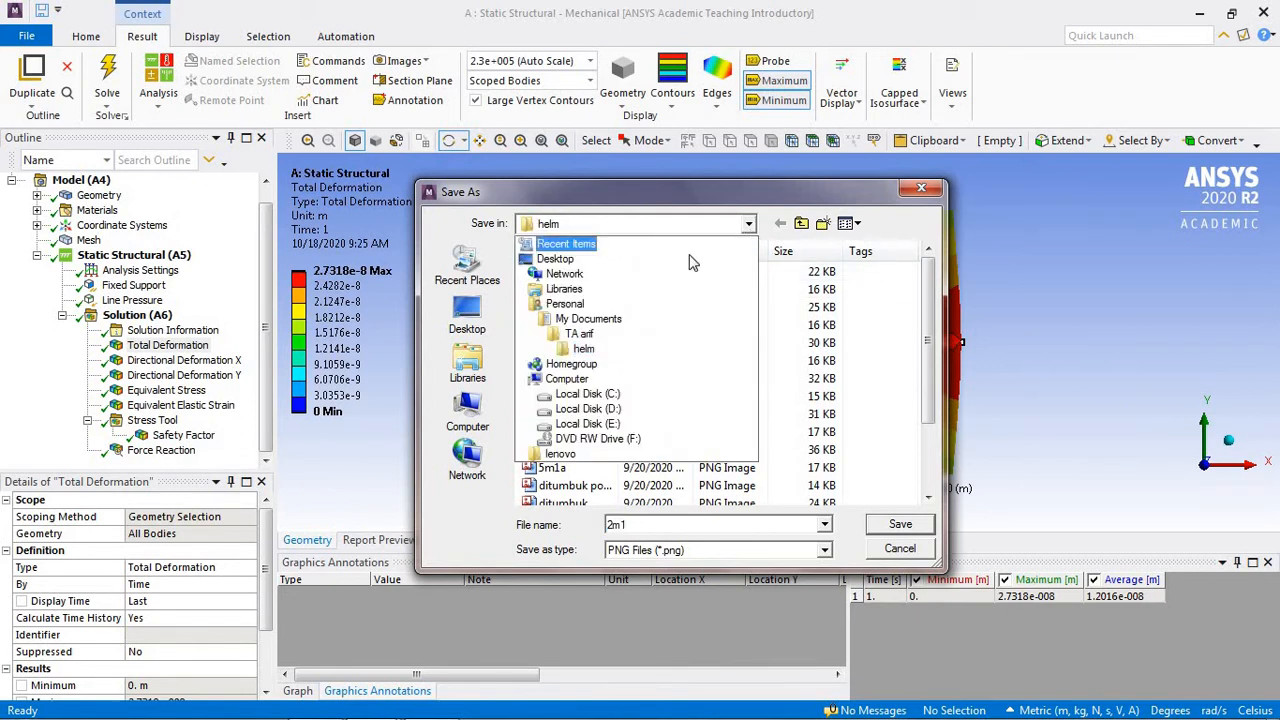
click(600, 319)
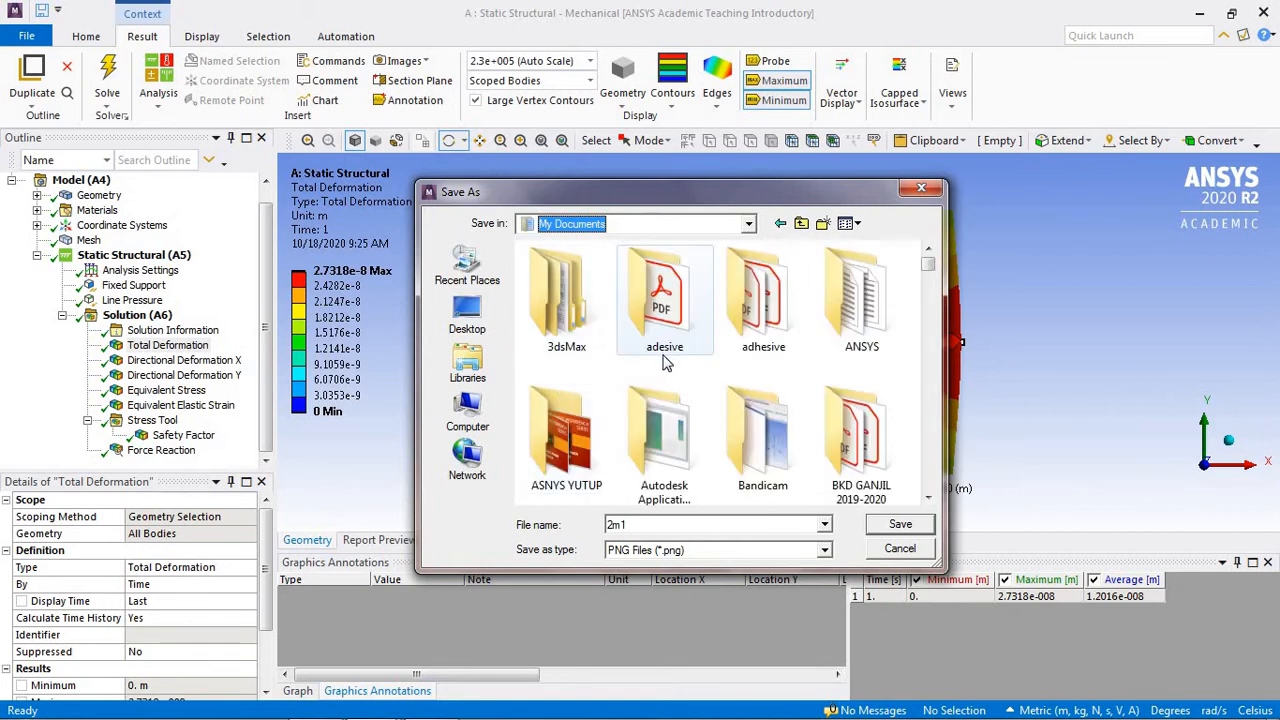
double_click(643, 524)
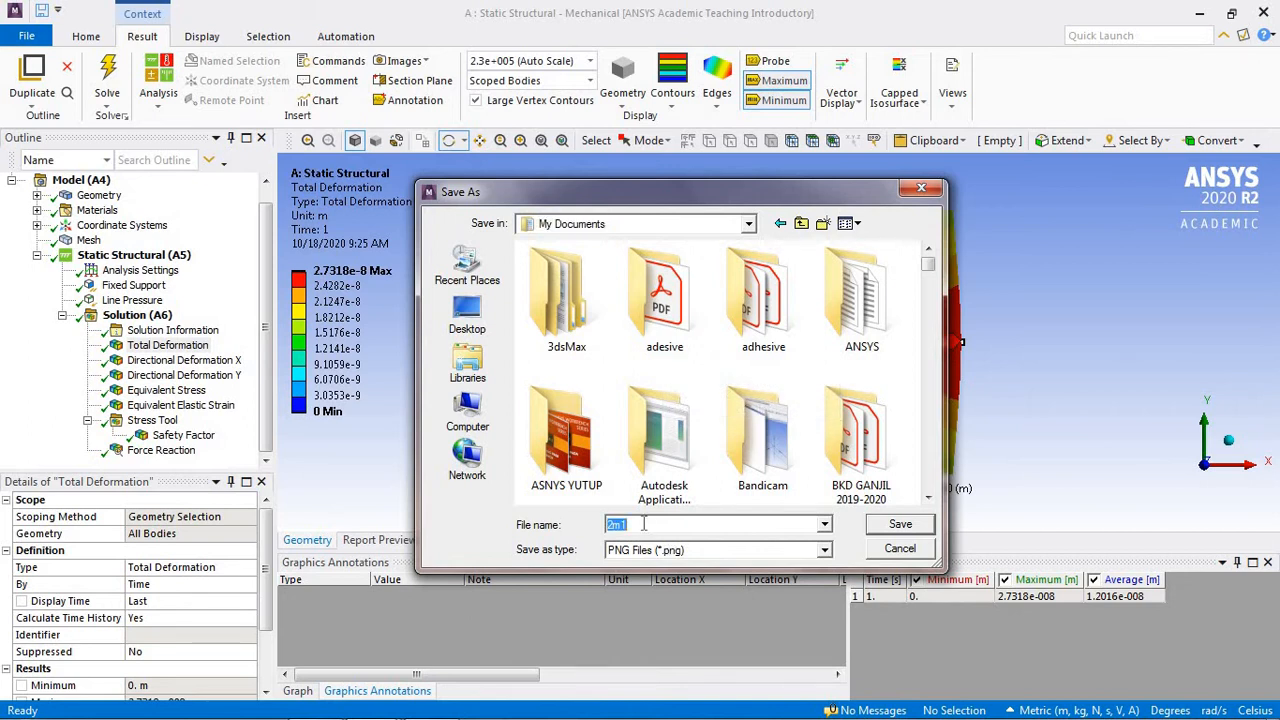
text(pelat )
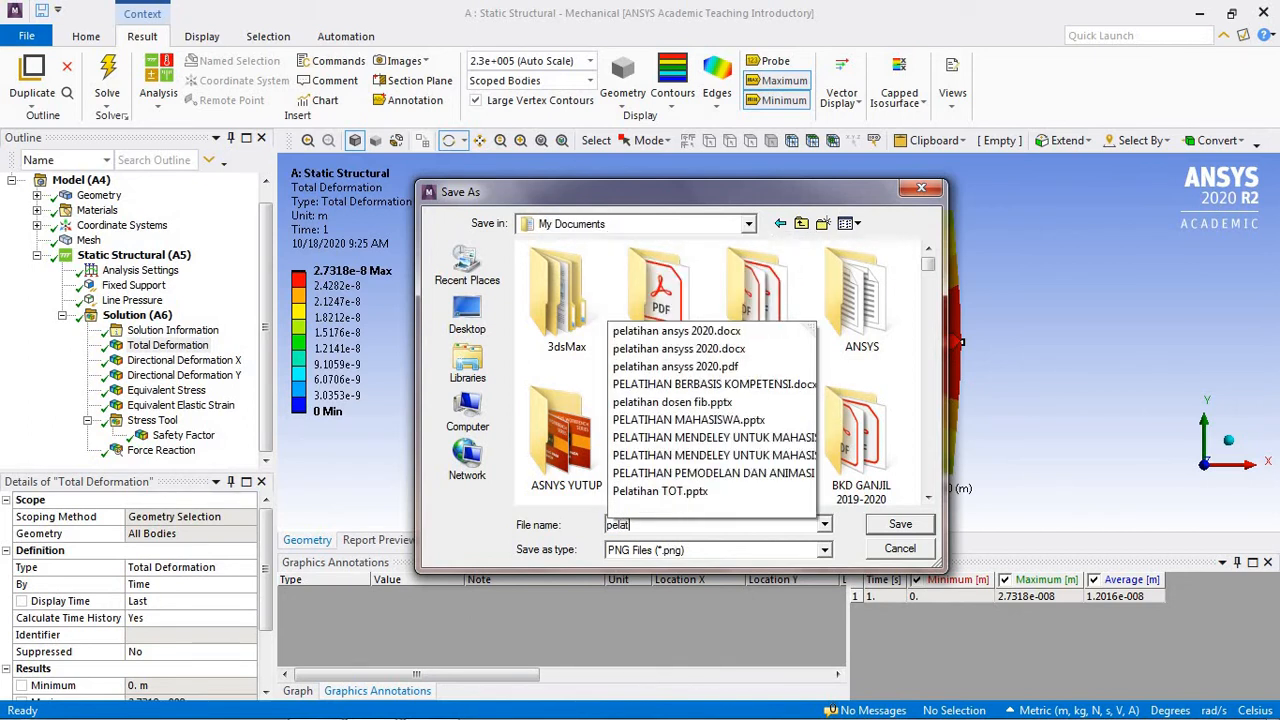
text(berlubang)
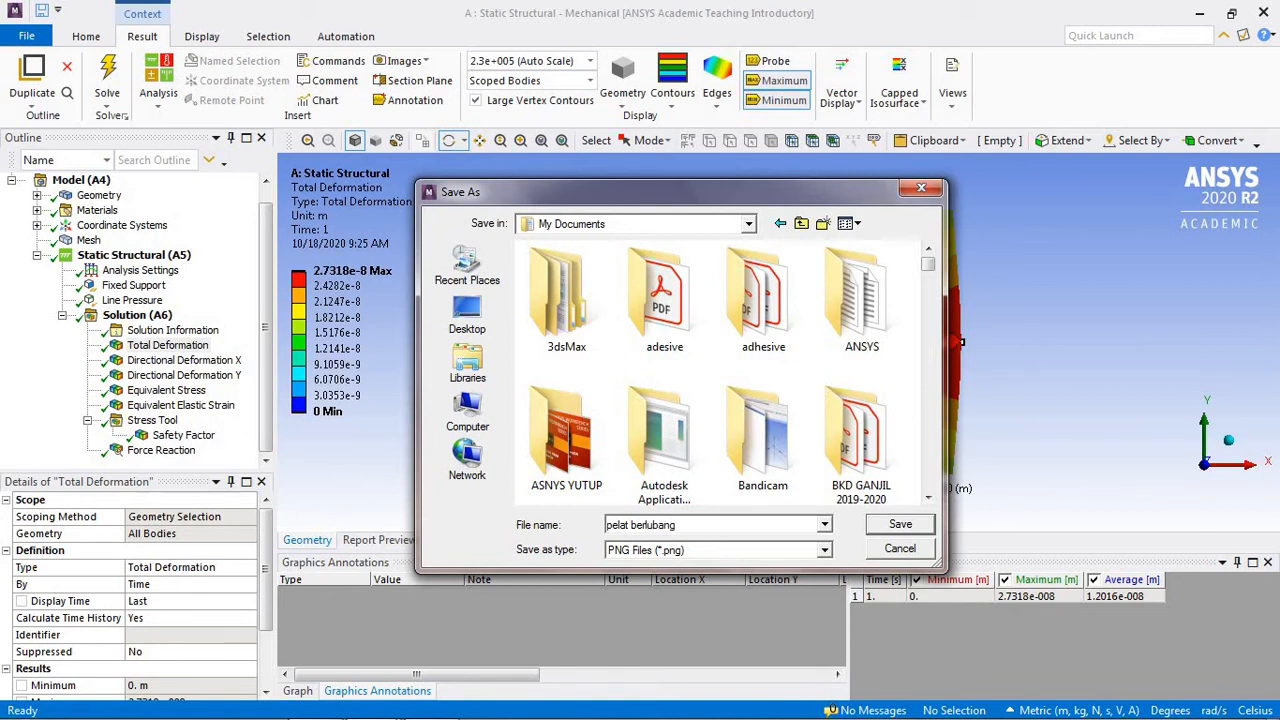
click(825, 551)
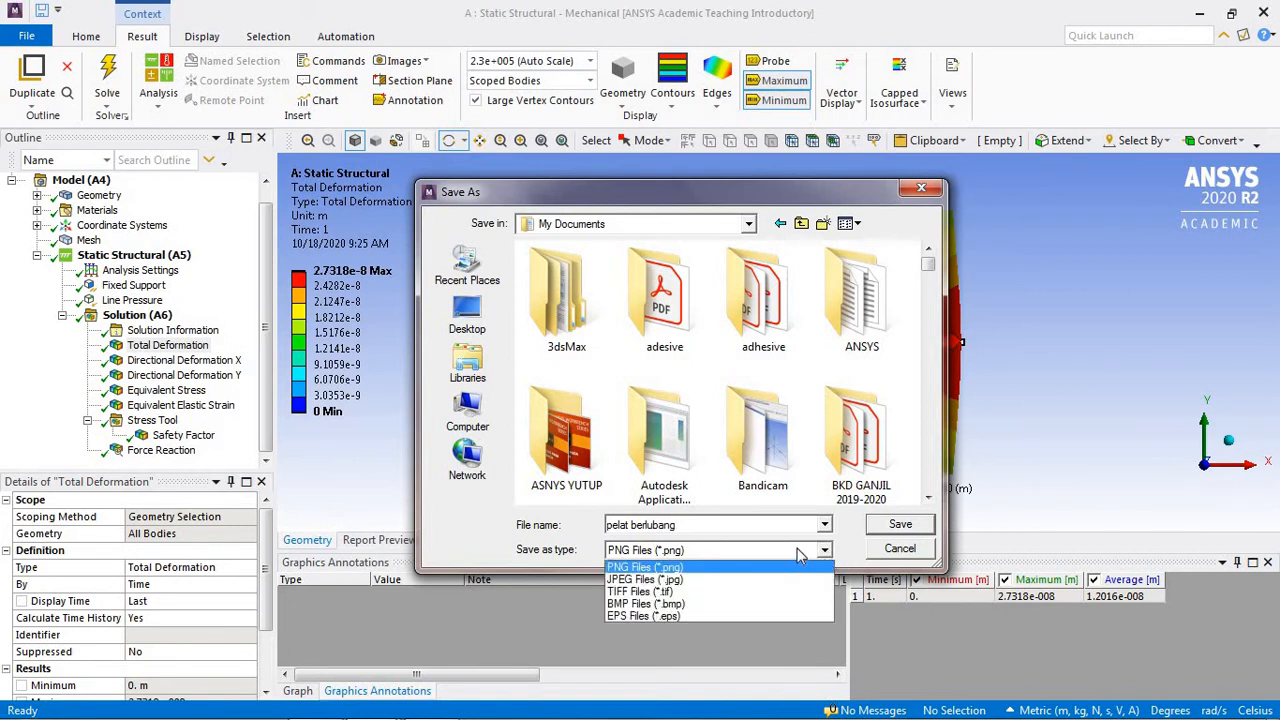
click(797, 556)
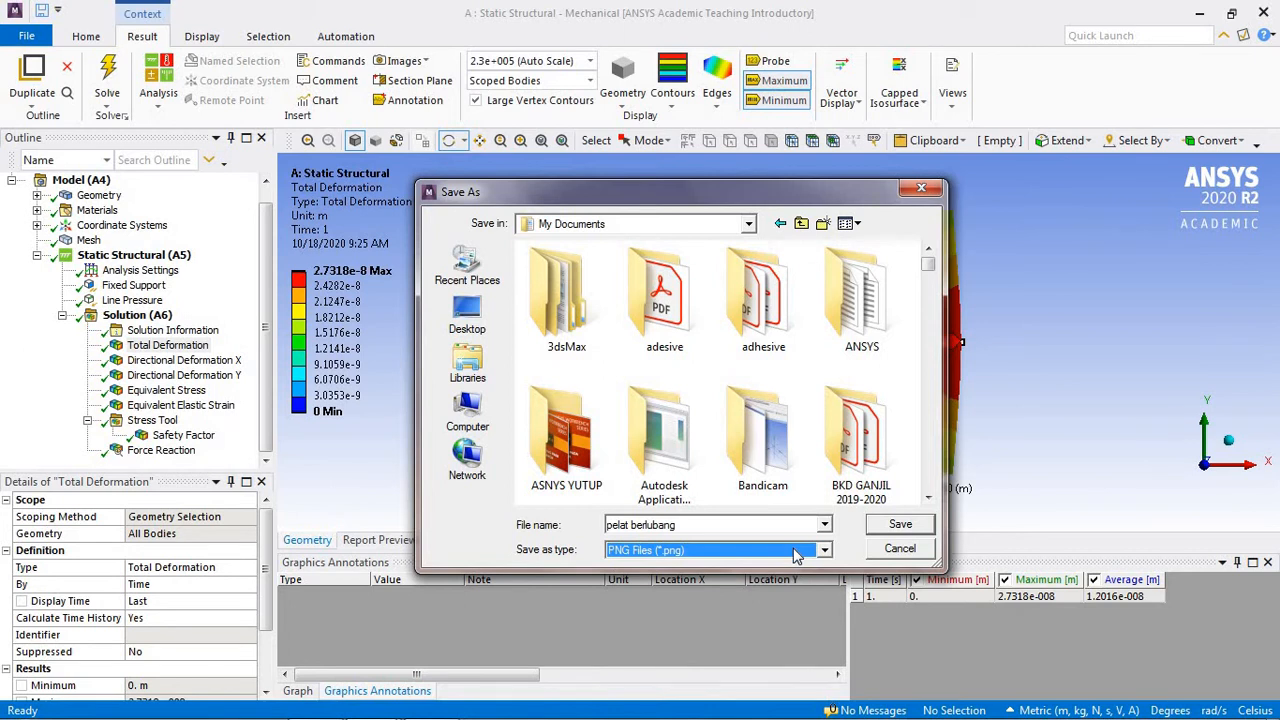
click(899, 524)
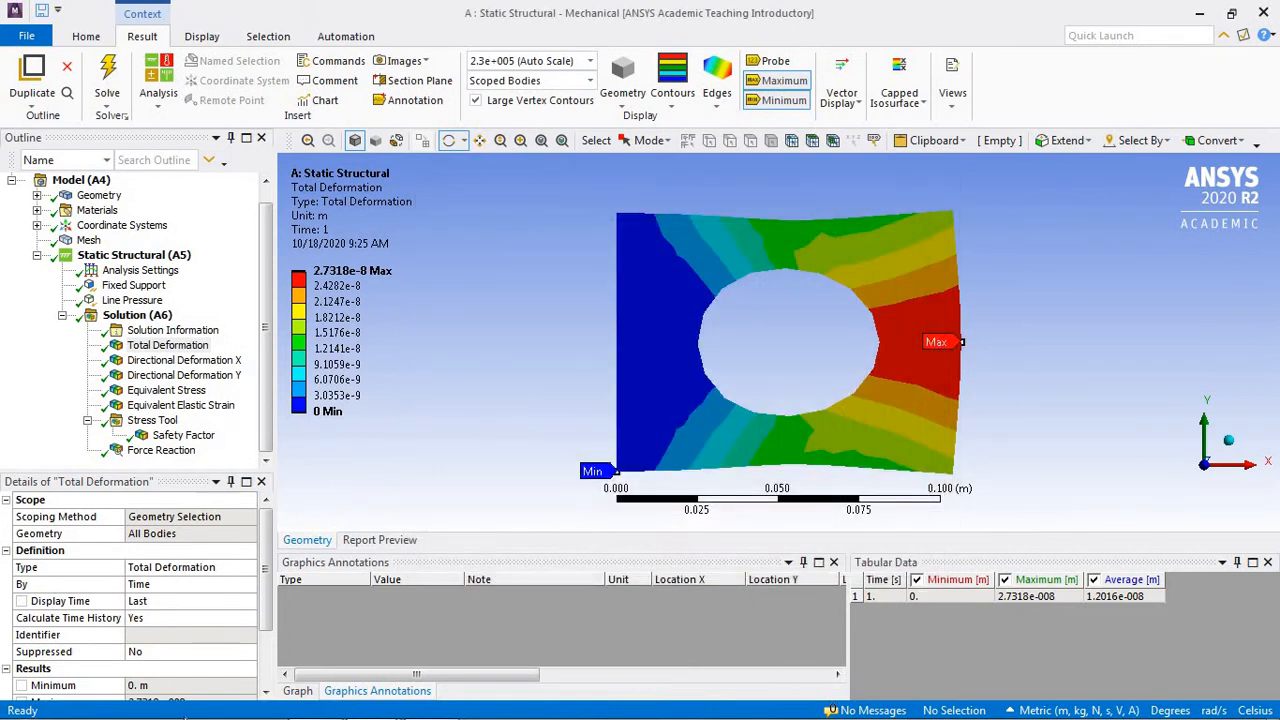
Switch to Windows Explorer and search the Documents library for "pelat berlubang".
mouse_move(200, 708)
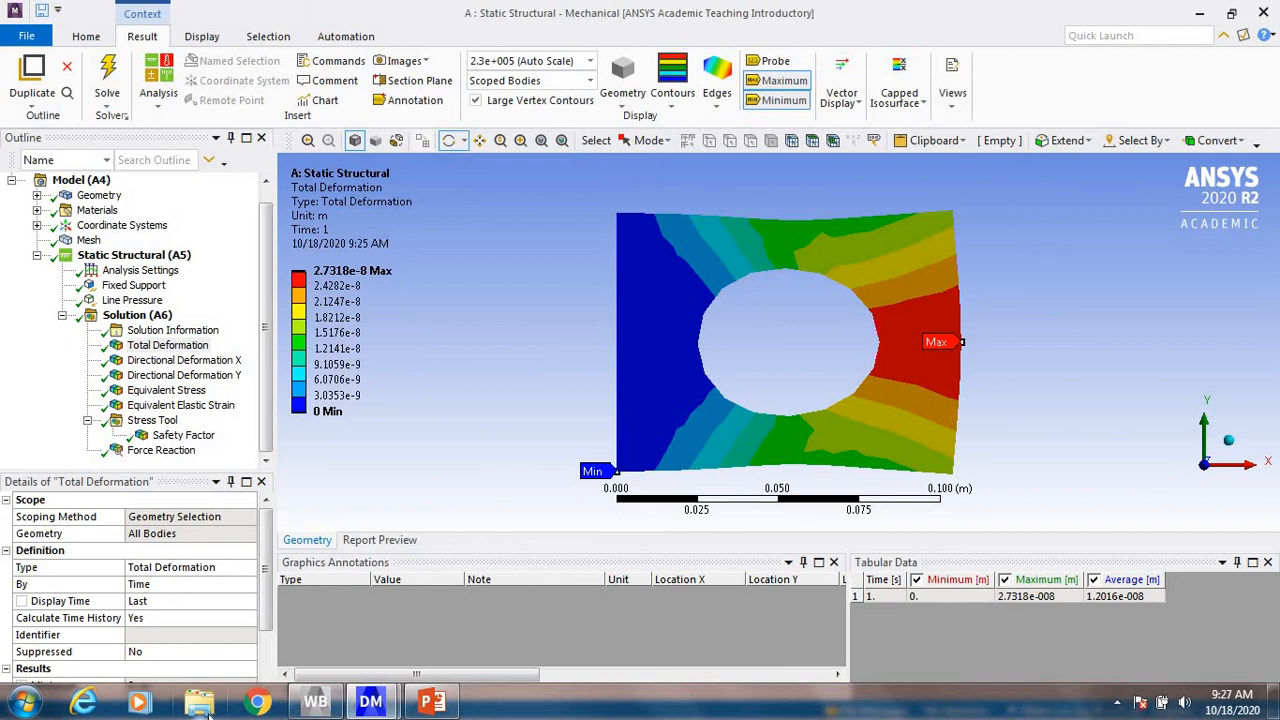
click(200, 705)
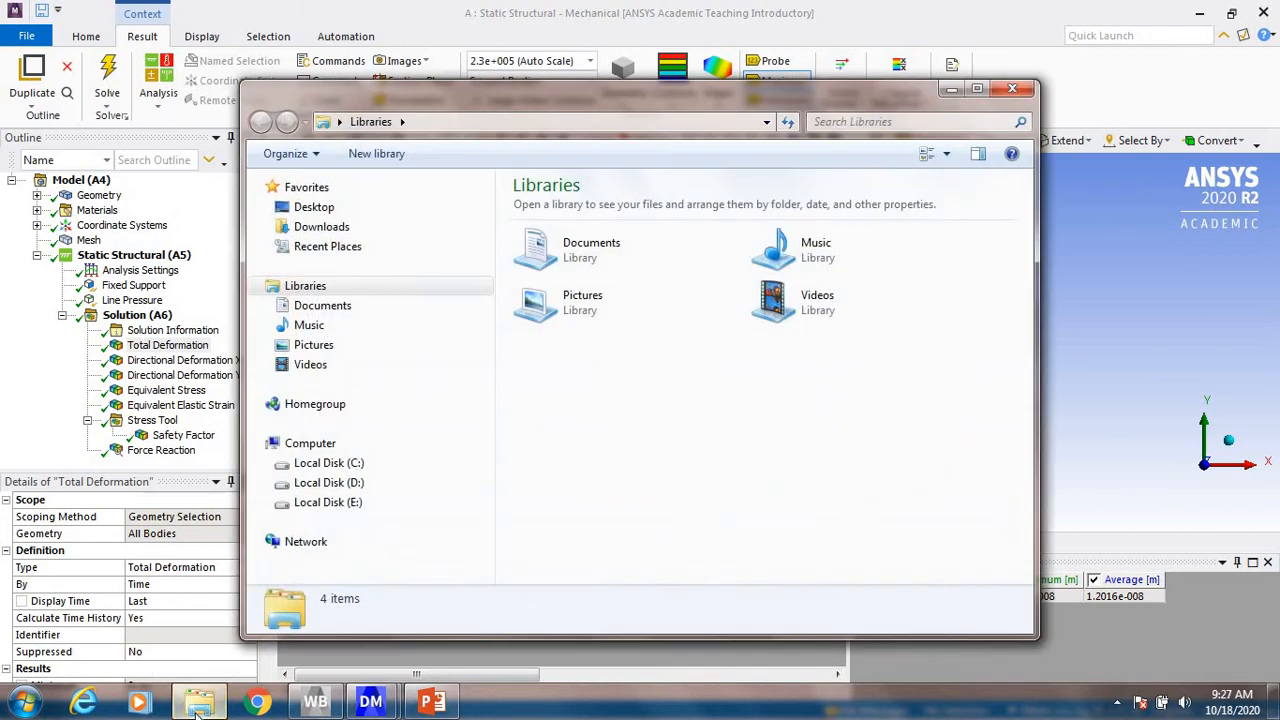
click(338, 308)
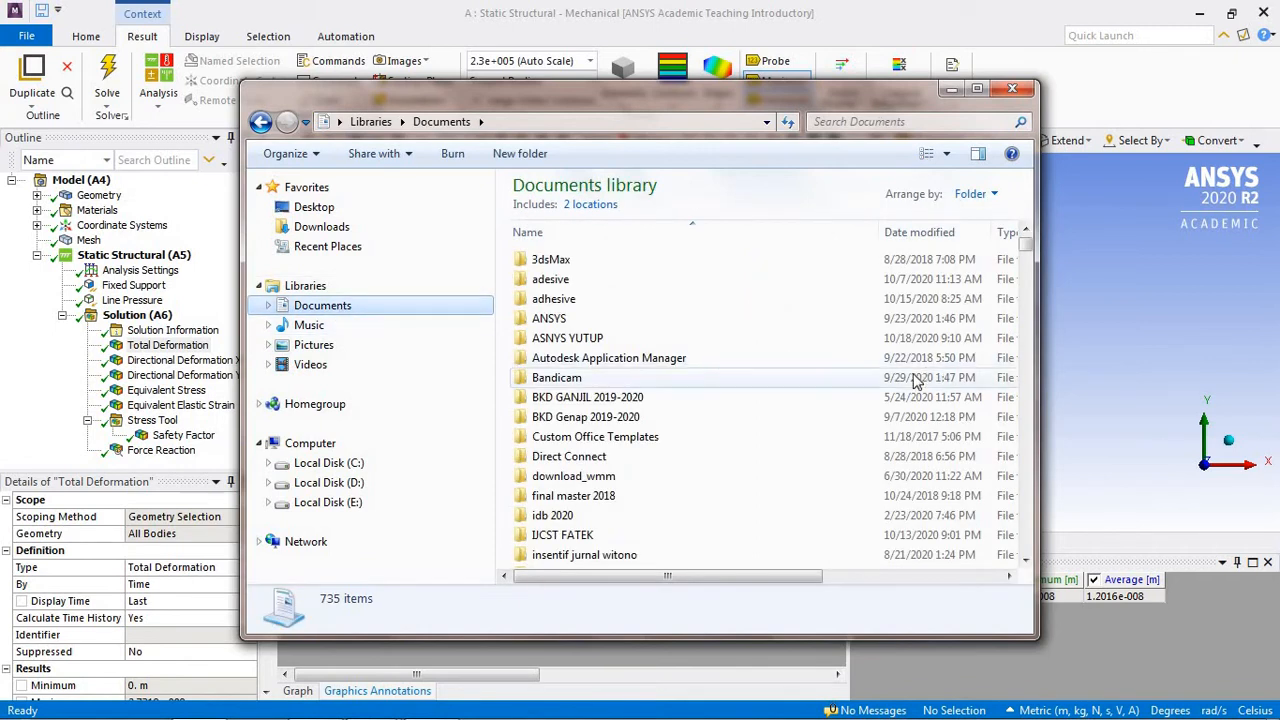
click(906, 121)
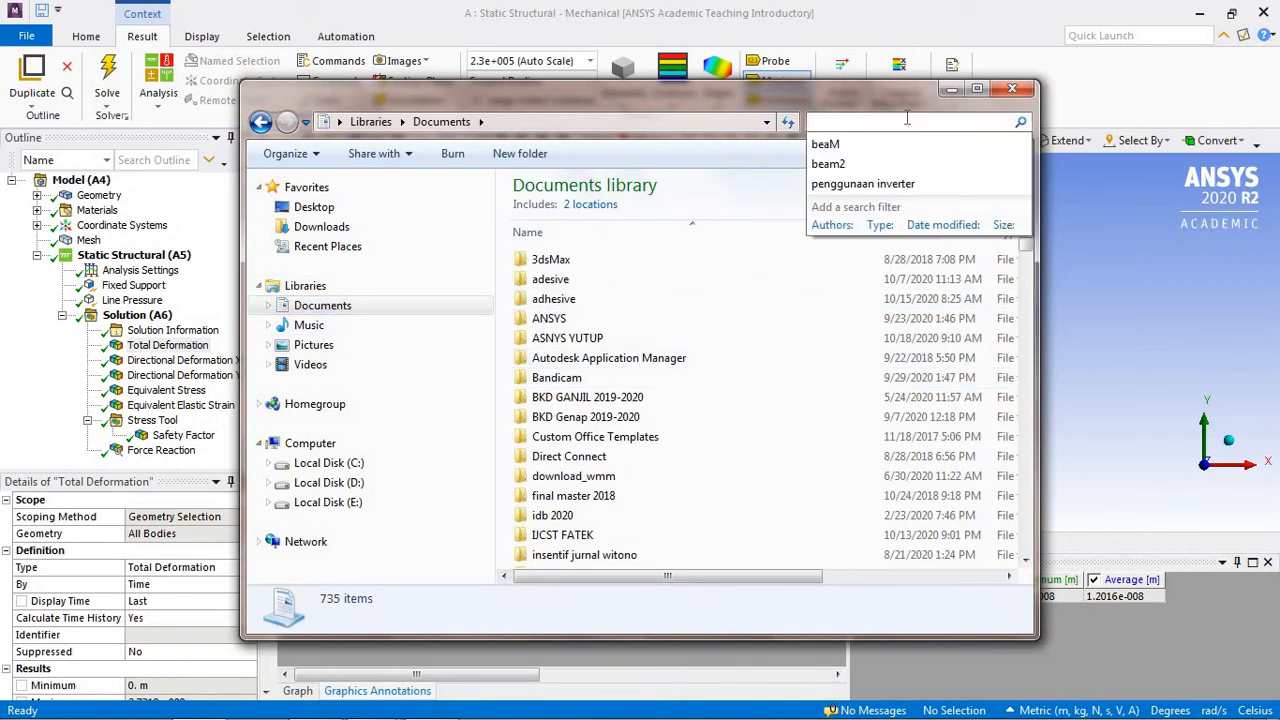
text(pelat)
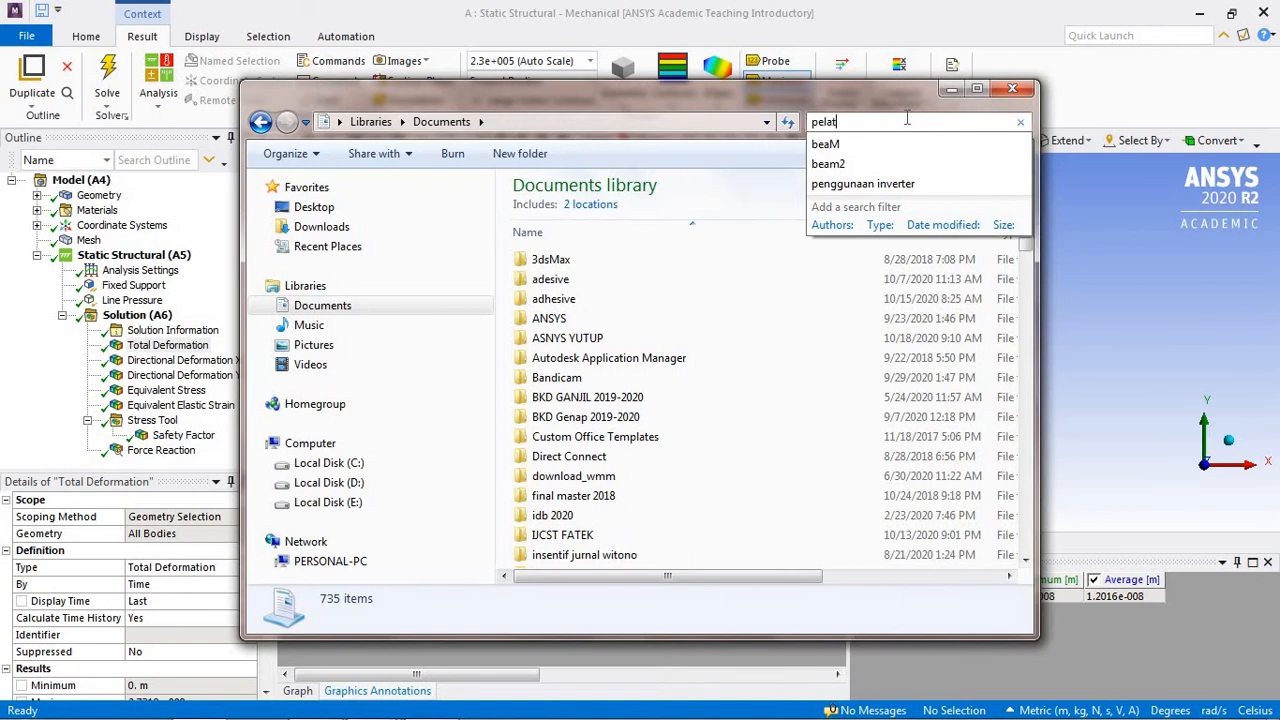
text( be)
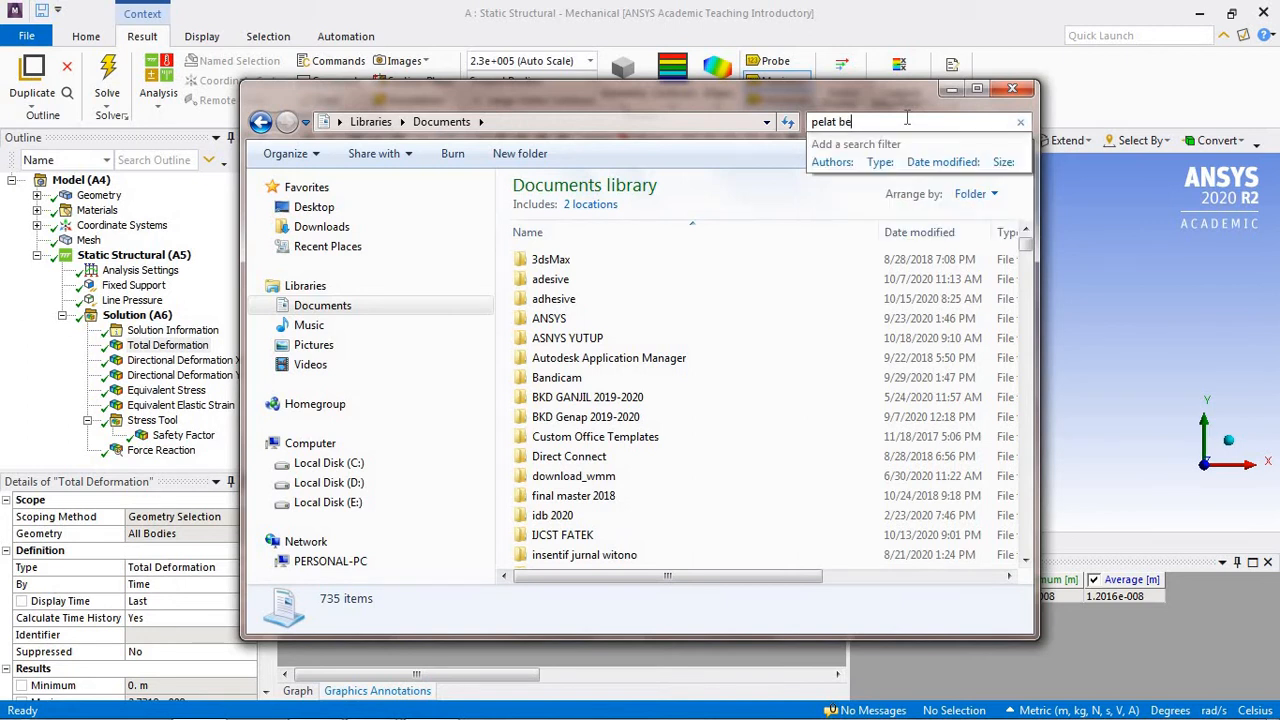
text(rlubang)
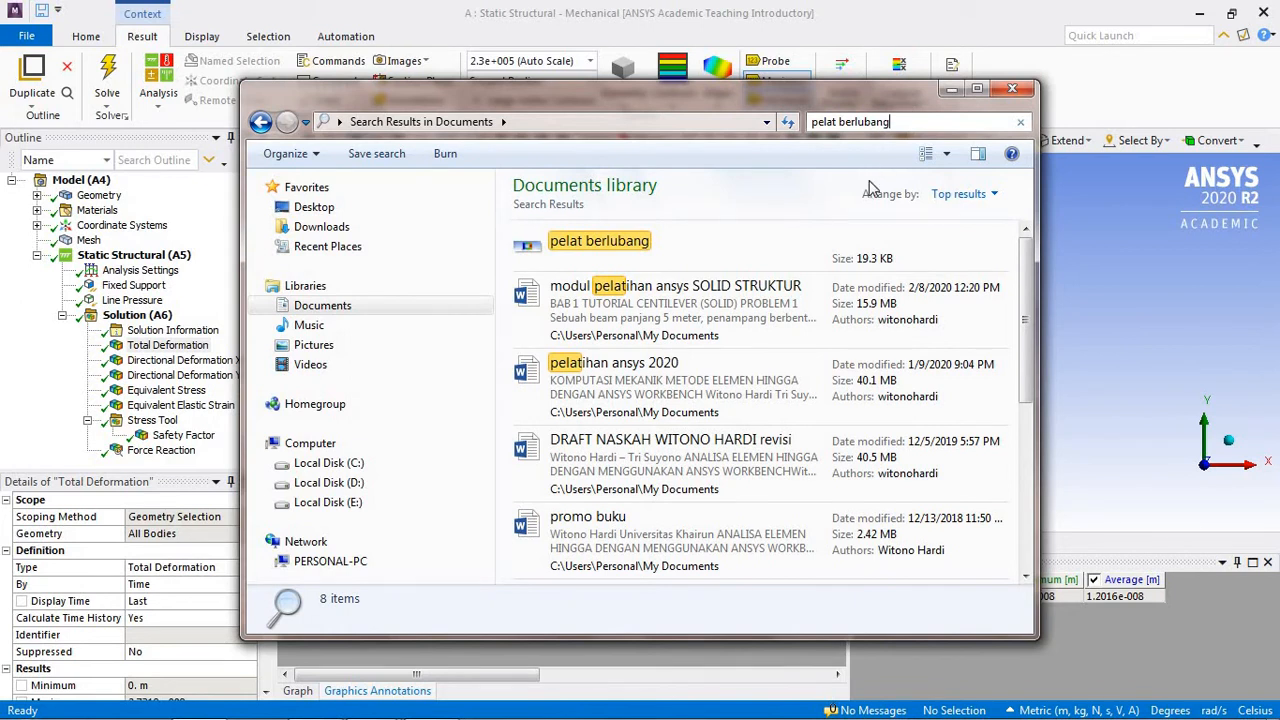
View the exported "pelat berlubang" image in a maximized viewer, then minimize the viewer and close the file search window.
click(617, 241)
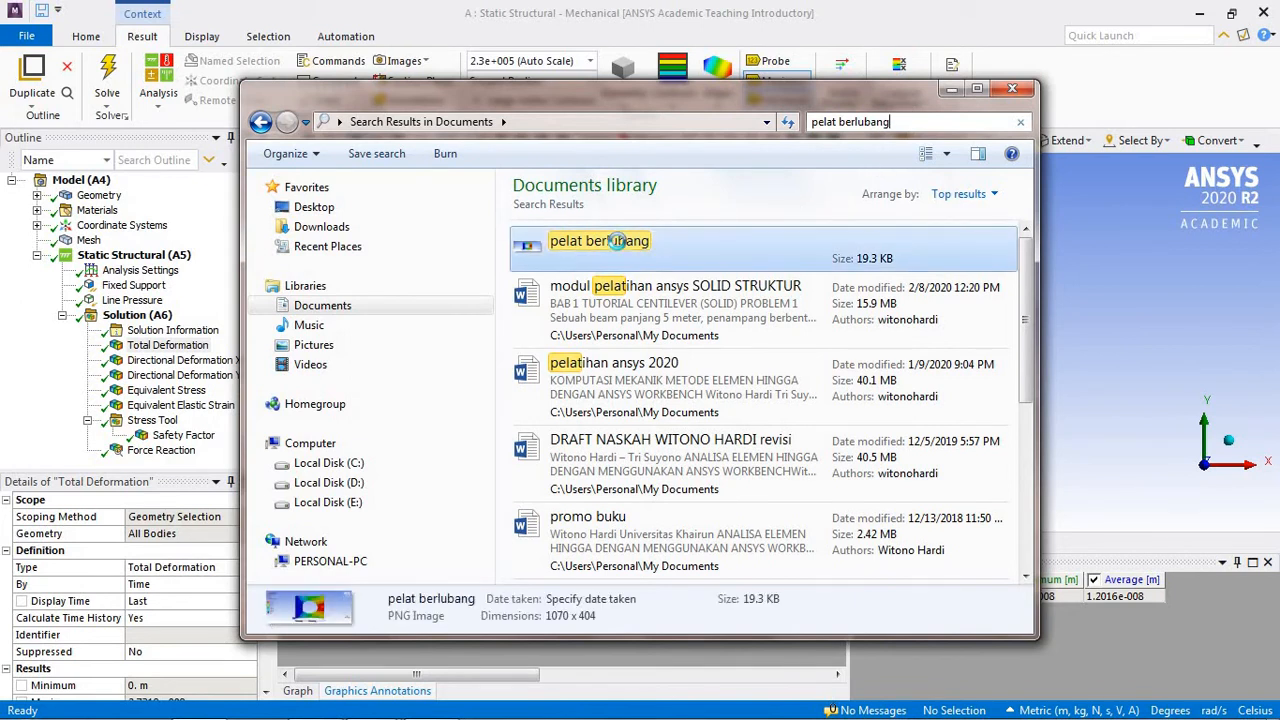
double_click(620, 245)
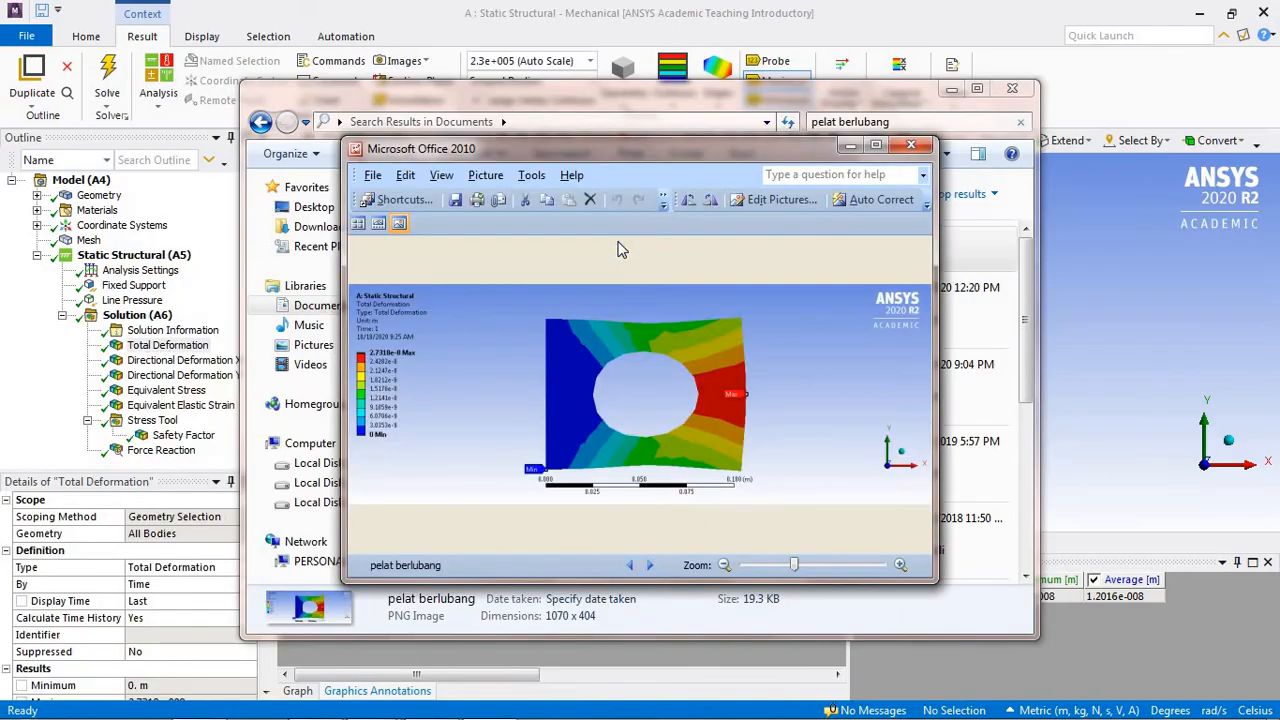
click(876, 146)
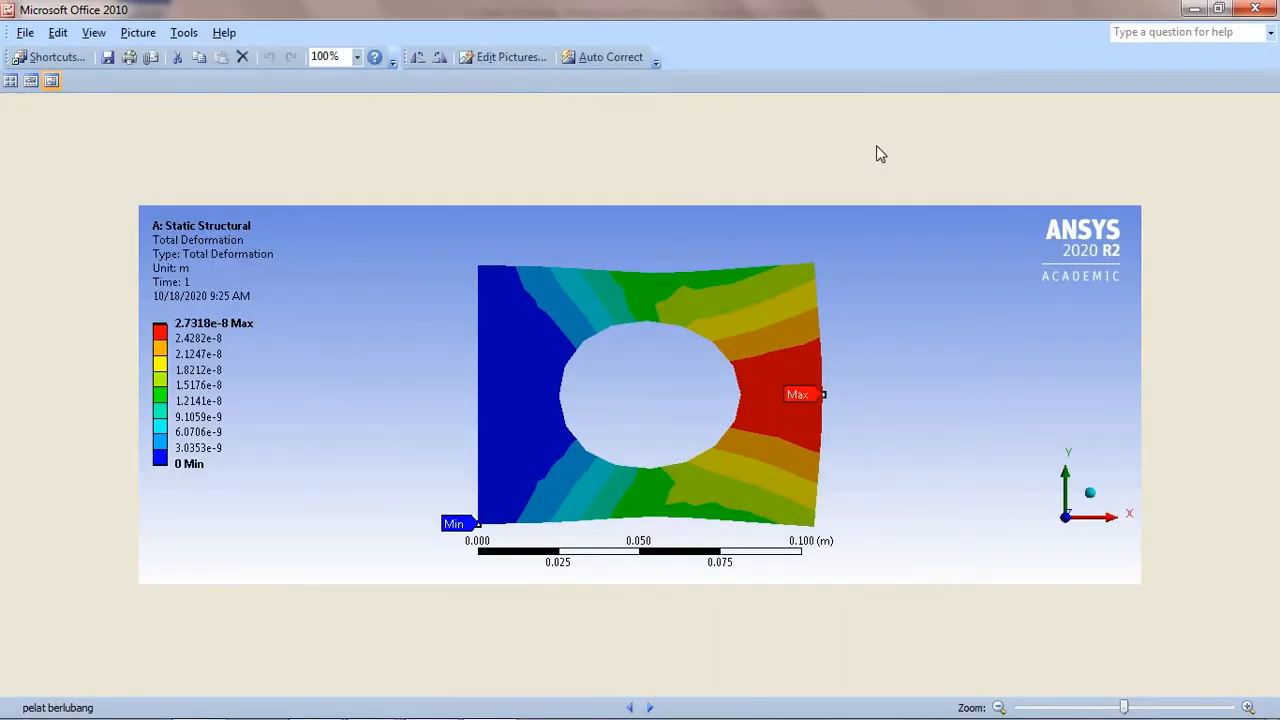
click(1196, 10)
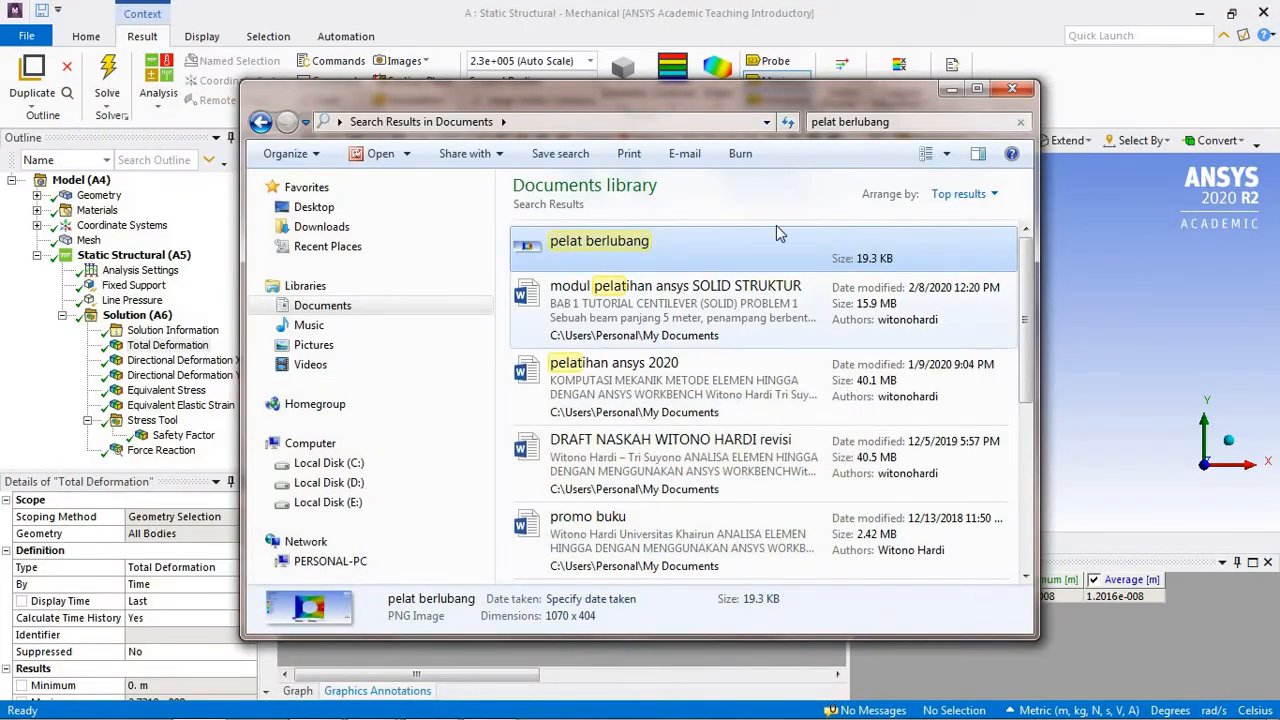
click(1012, 92)
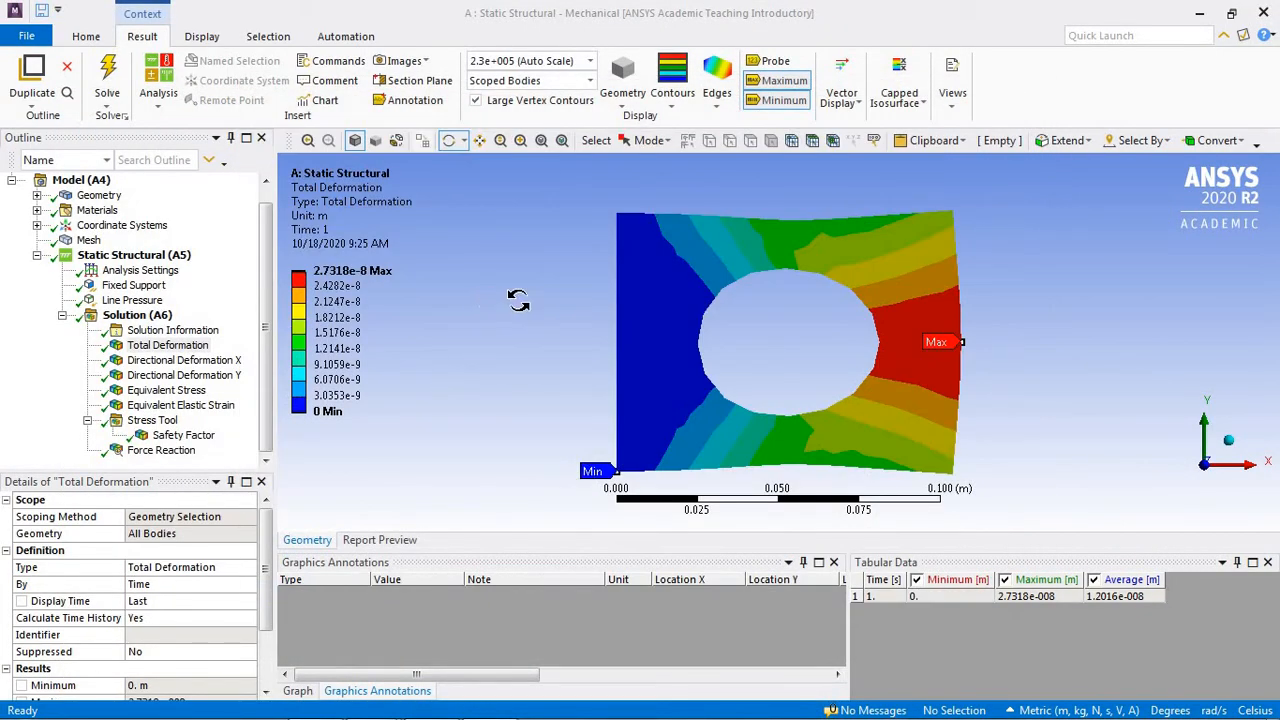
Export Total Deformation as the PNG "pelat berlubang 1" in My Documents, with Current Graphics Display off, Image Only capture and a White background.
click(426, 62)
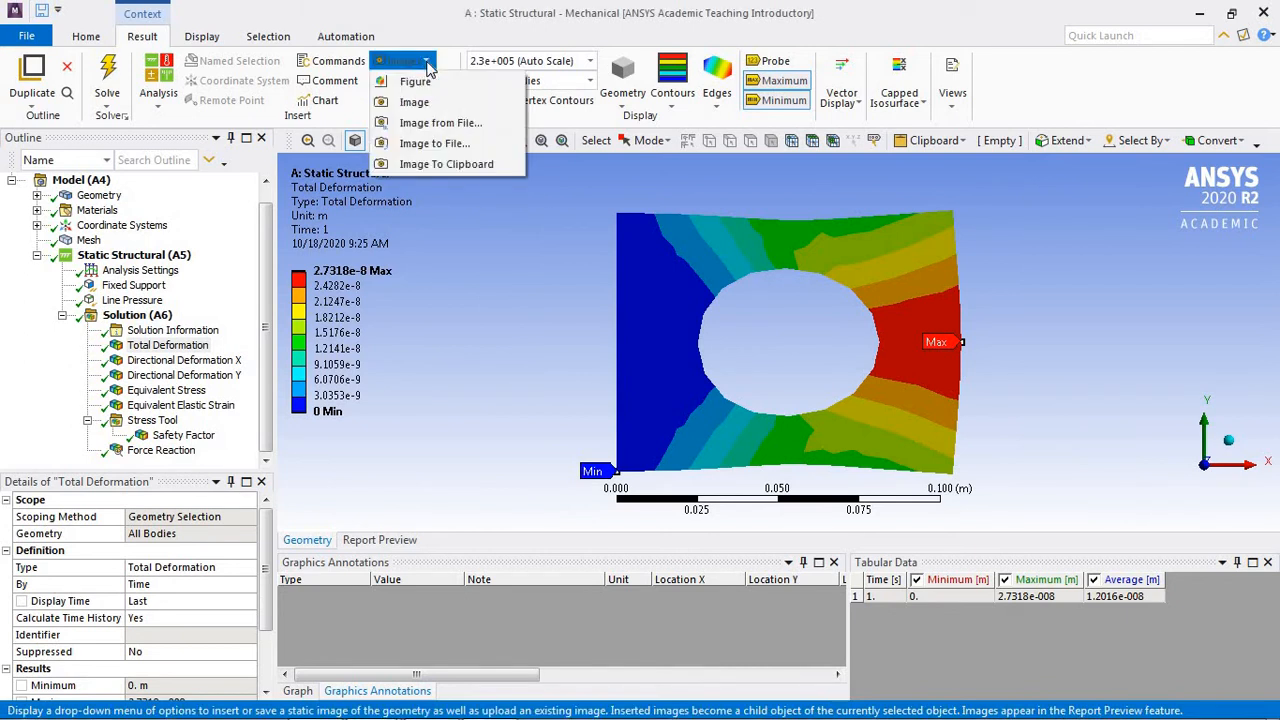
click(433, 143)
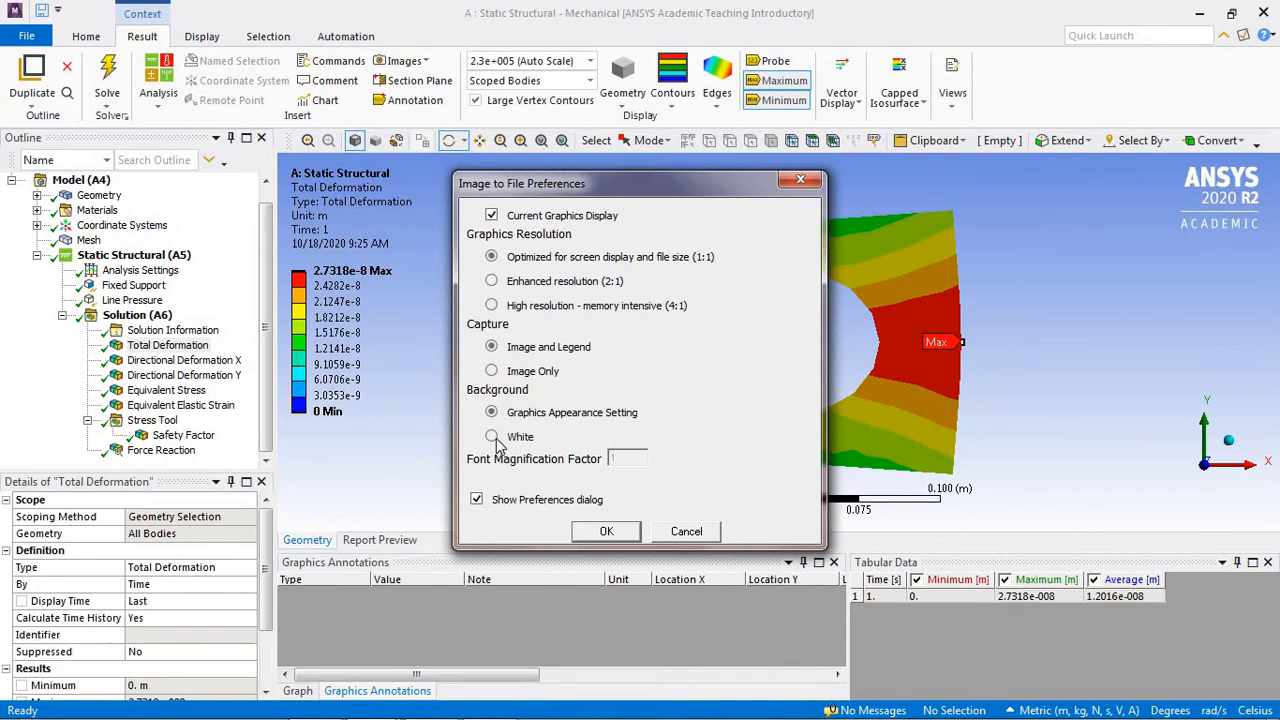
click(492, 216)
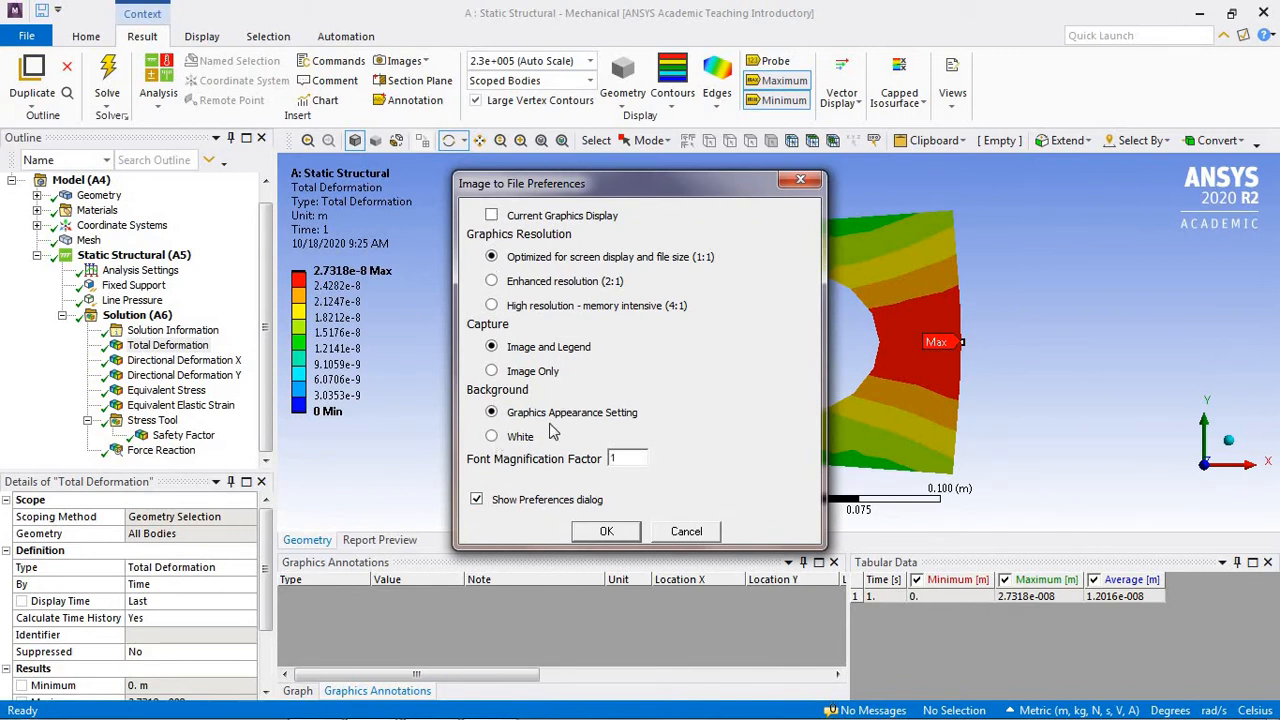
click(493, 438)
click(493, 372)
click(607, 532)
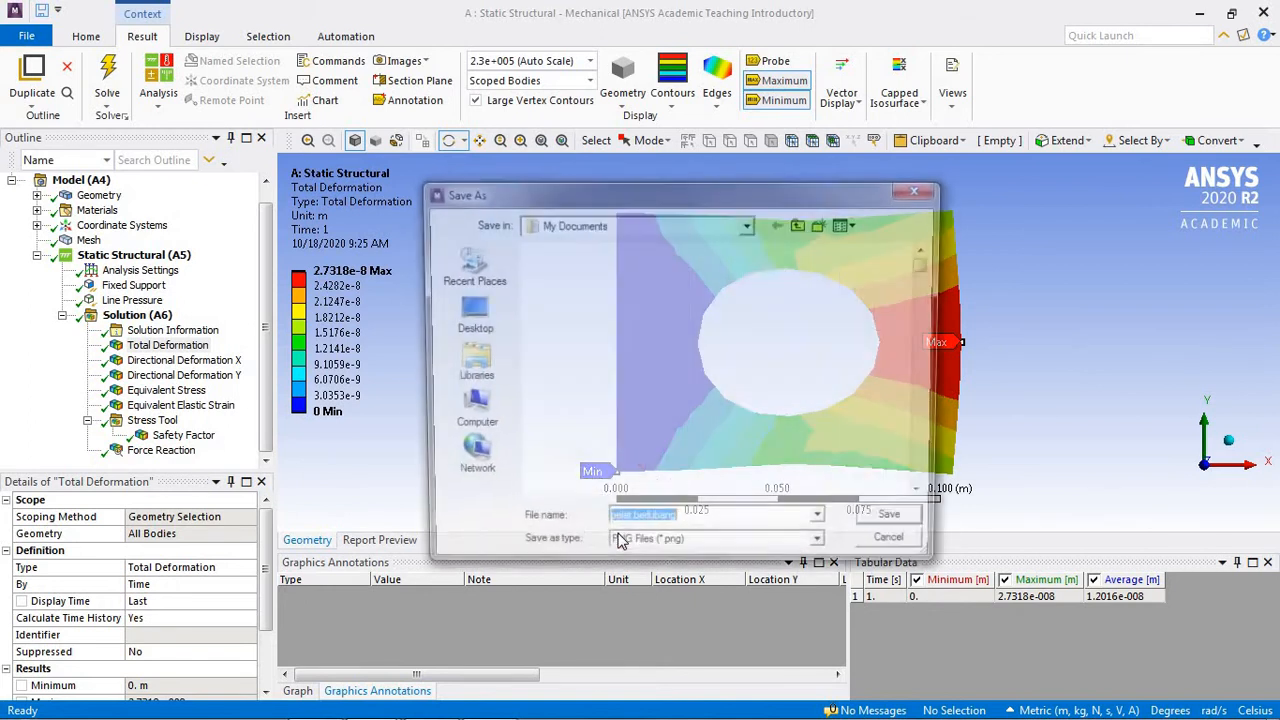
click(689, 525)
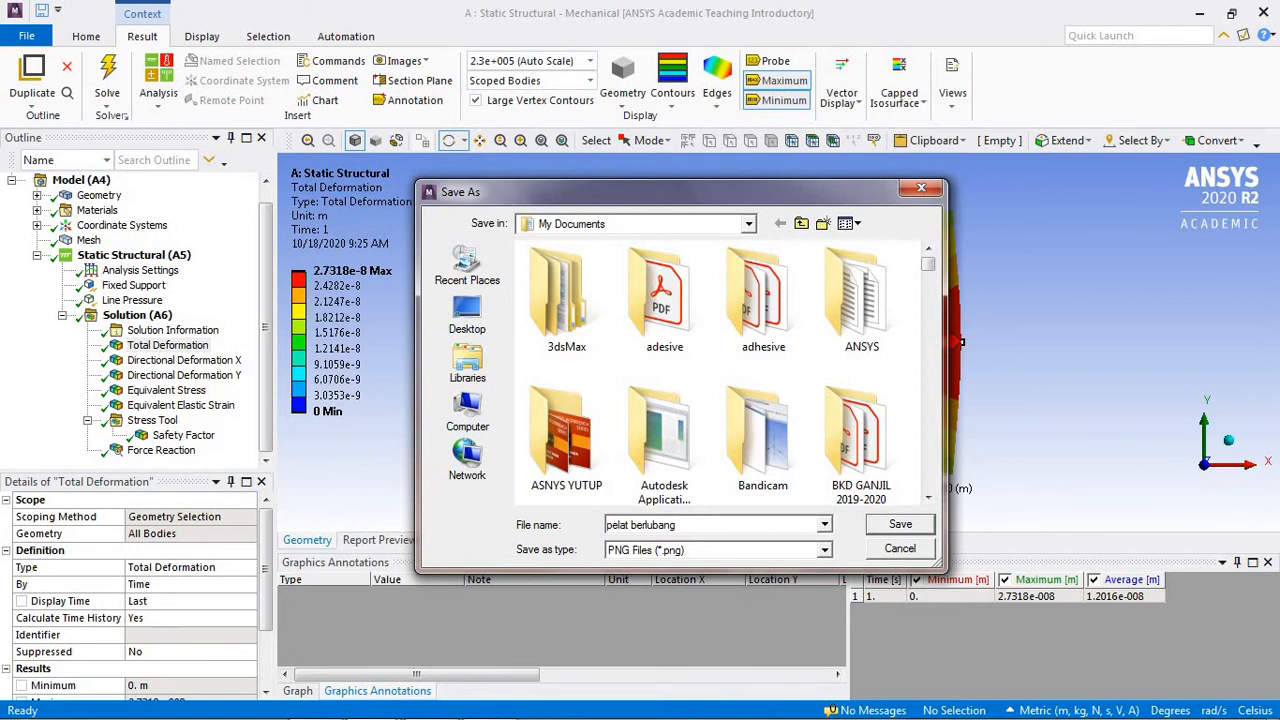
click(888, 525)
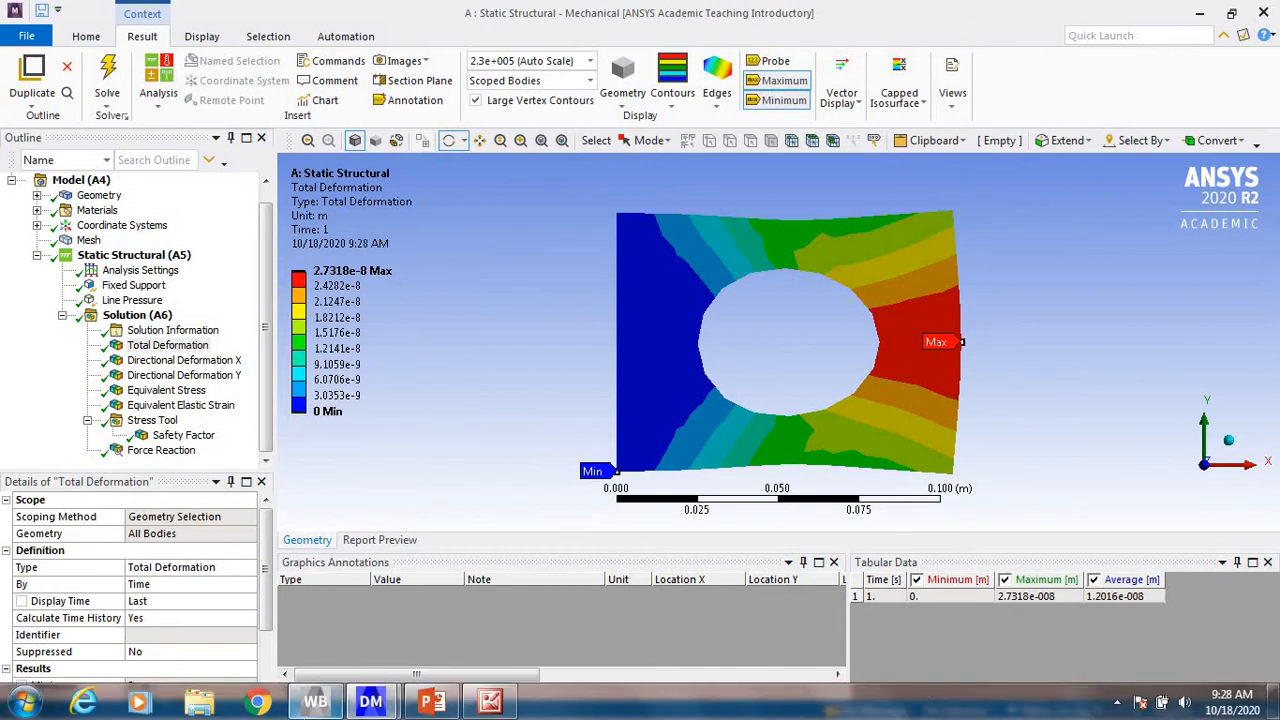
Switch to the Microsoft Office picture viewer and compare the exported images "pelat berlubang" and "pelat berlubang 1".
mouse_move(395, 707)
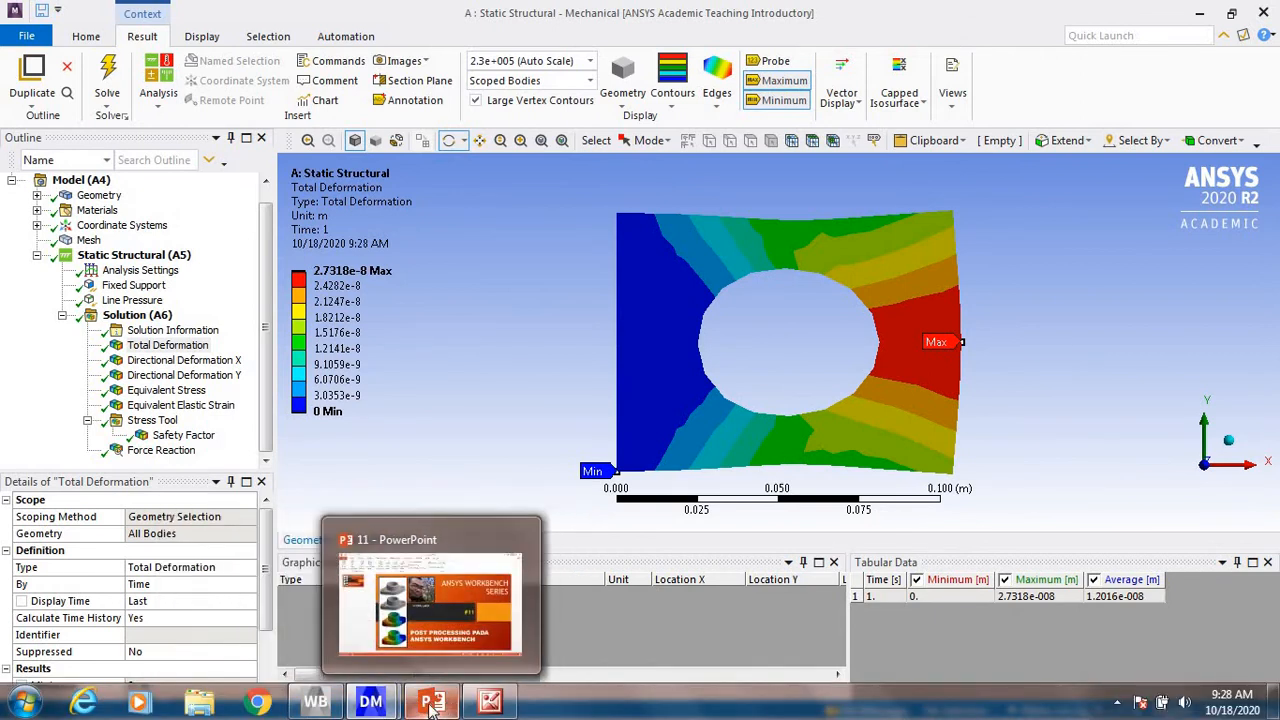
mouse_move(489, 704)
click(516, 628)
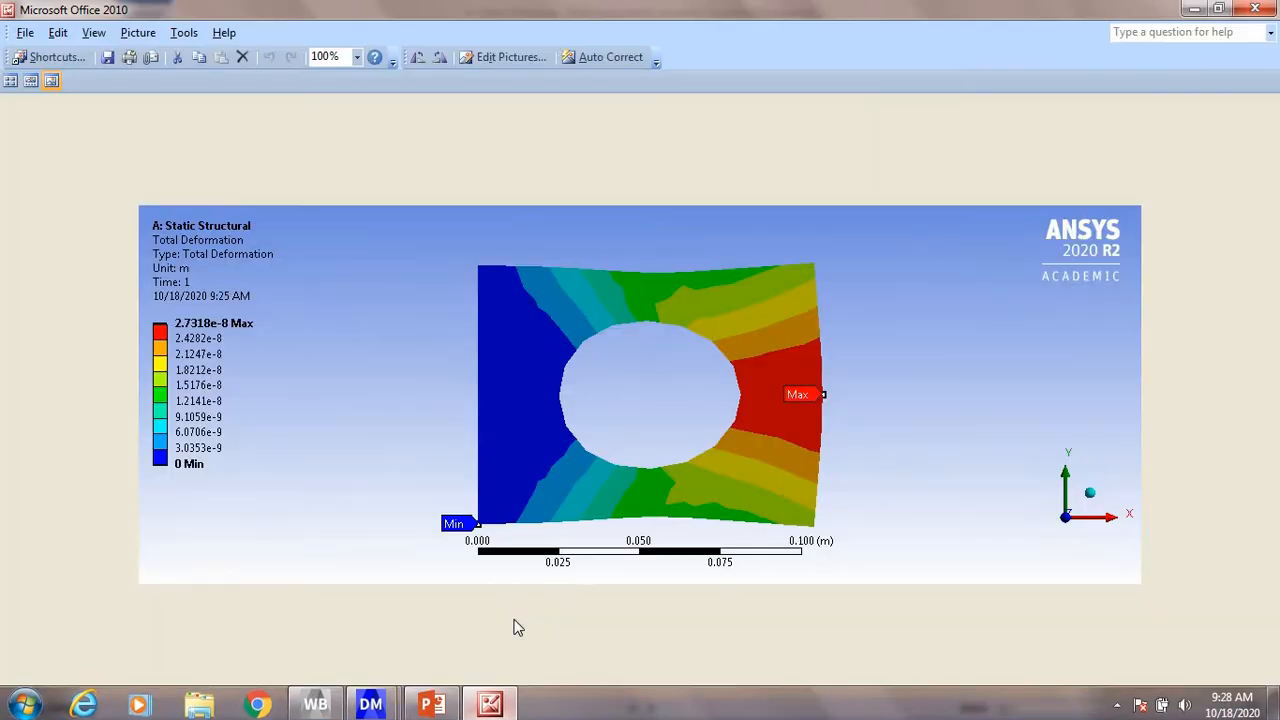
click(649, 707)
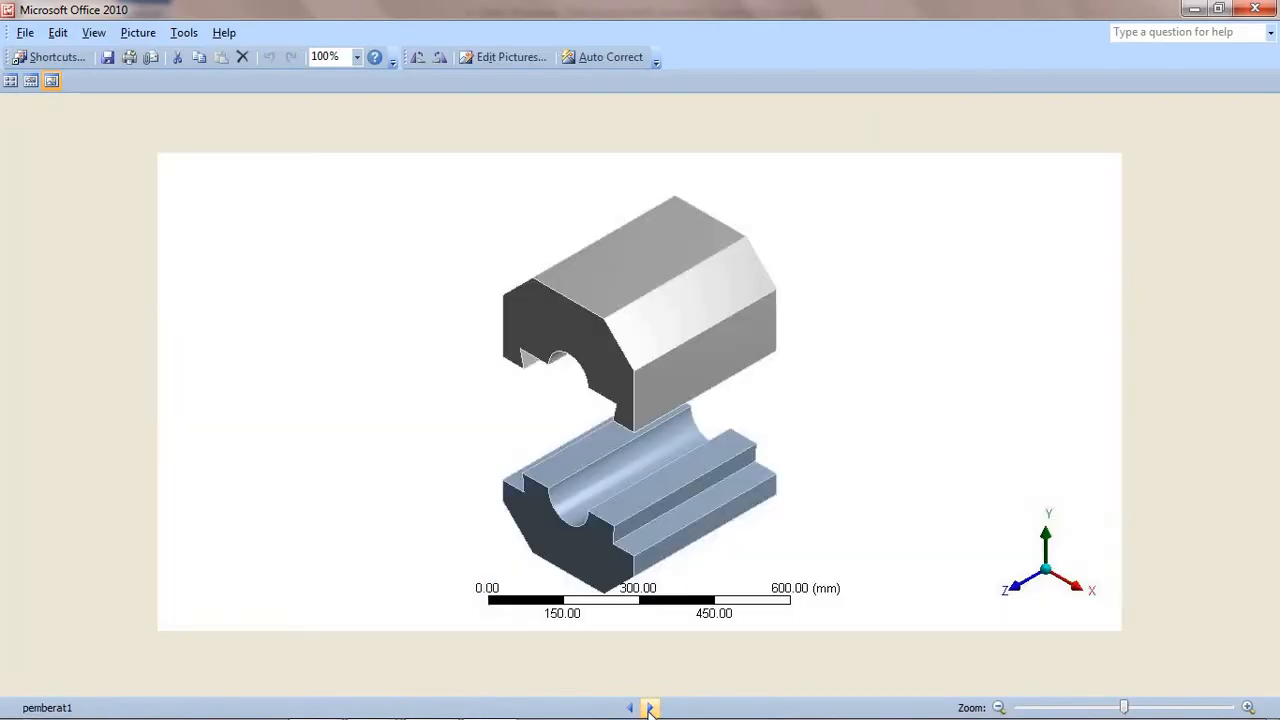
click(630, 707)
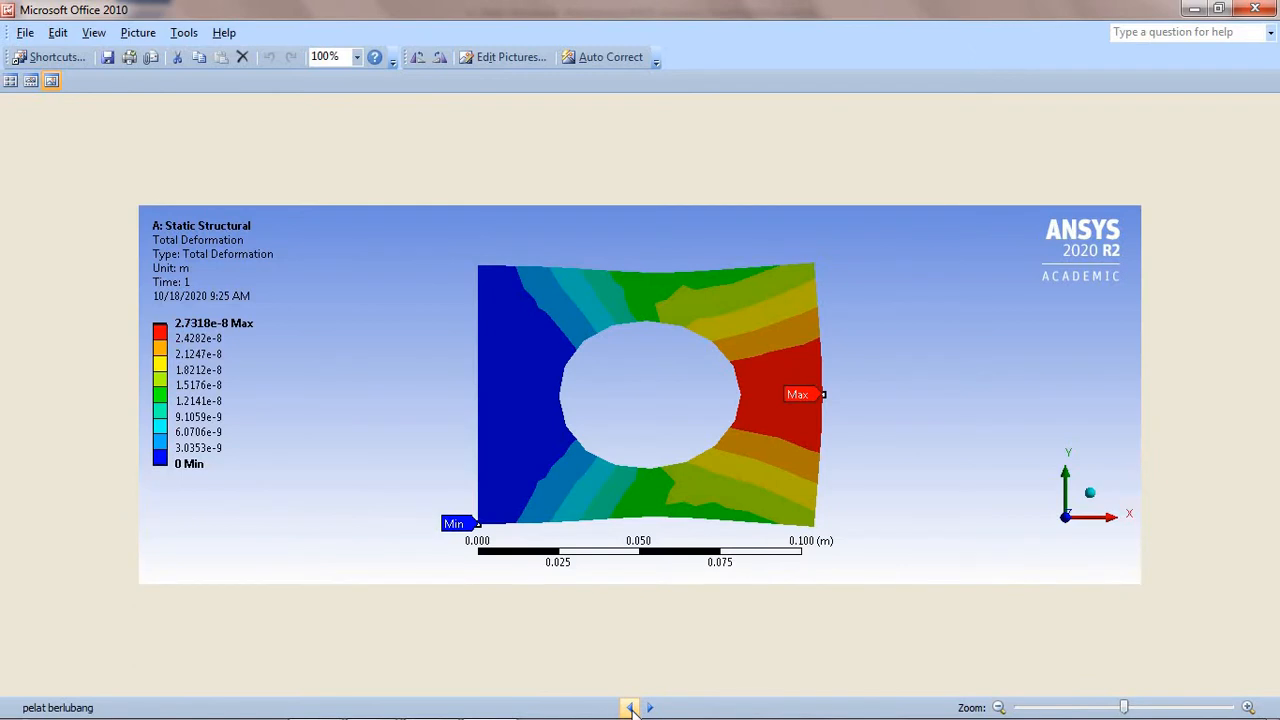
click(630, 707)
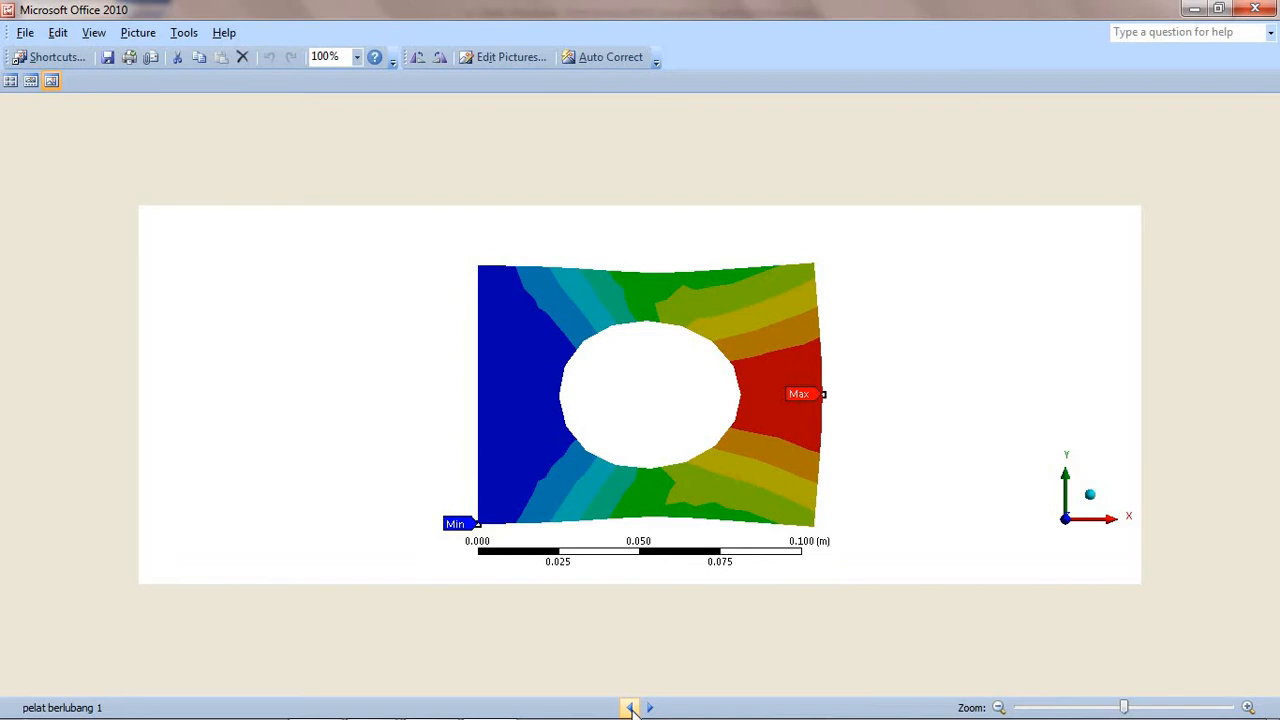
click(650, 707)
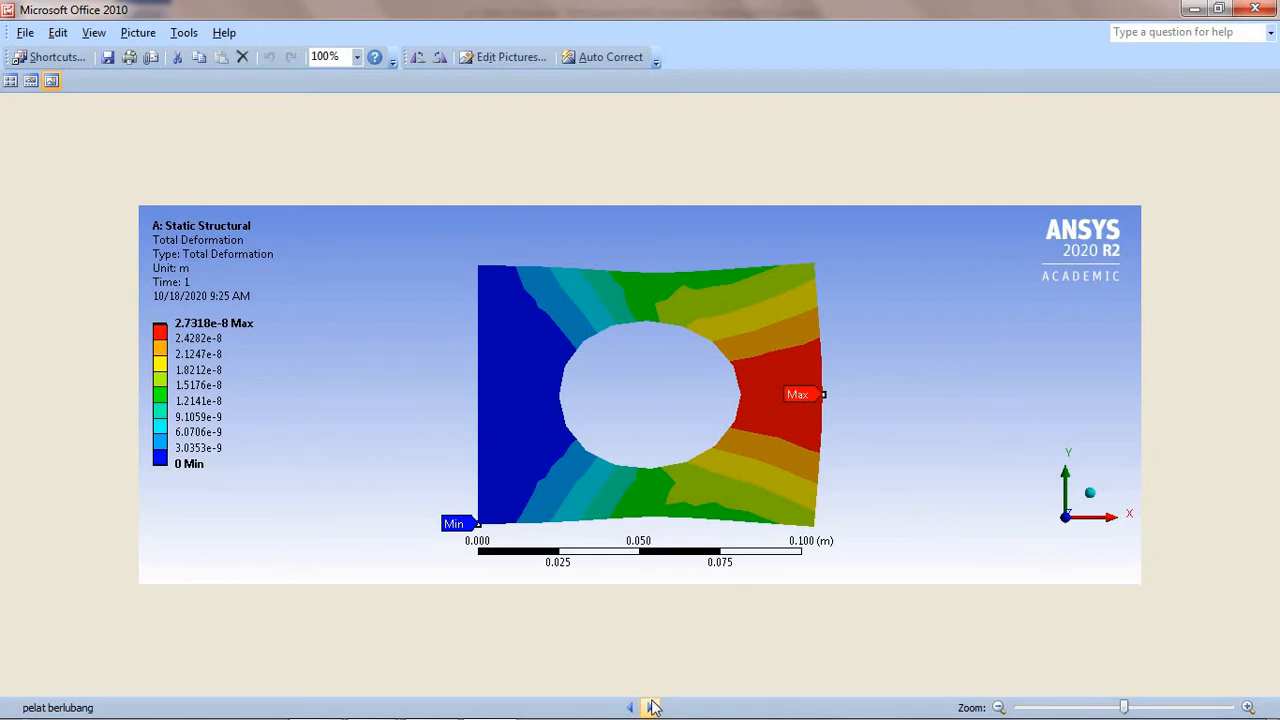
Switch back to ANSYS Mechanical, split the Total Deformation graphics display into four viewports and rotate the plate slightly.
click(1195, 10)
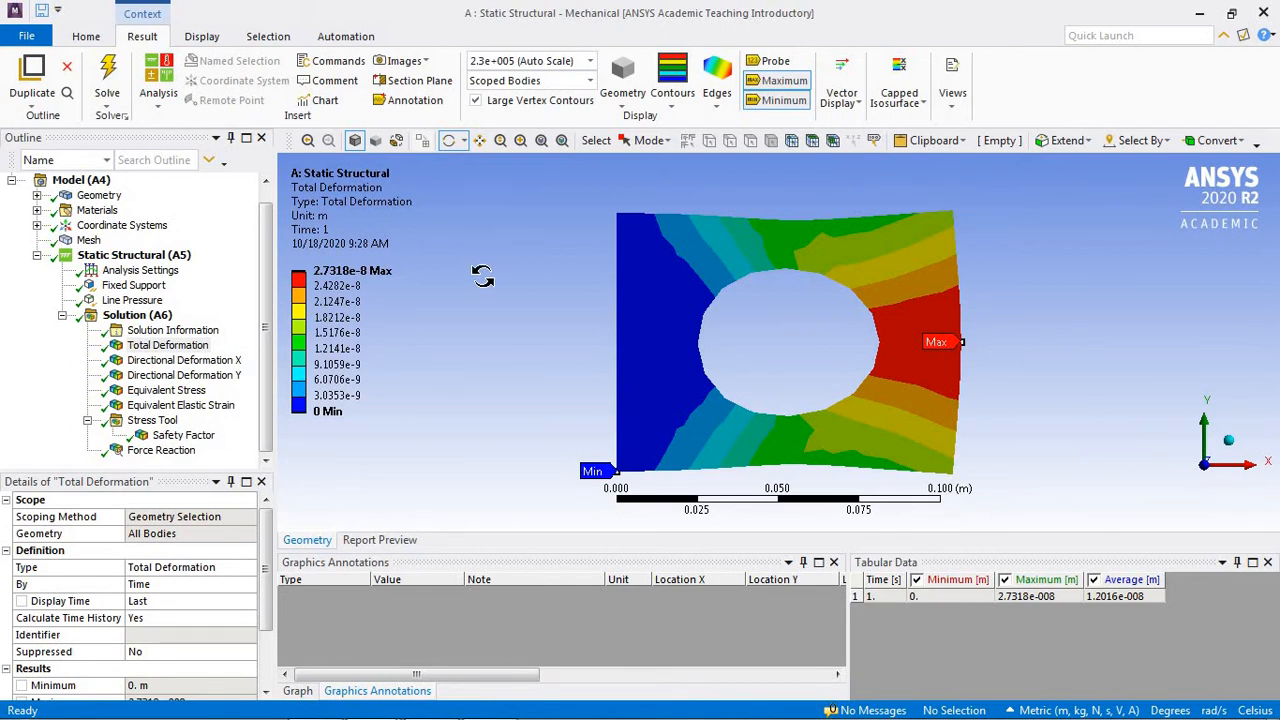
click(200, 37)
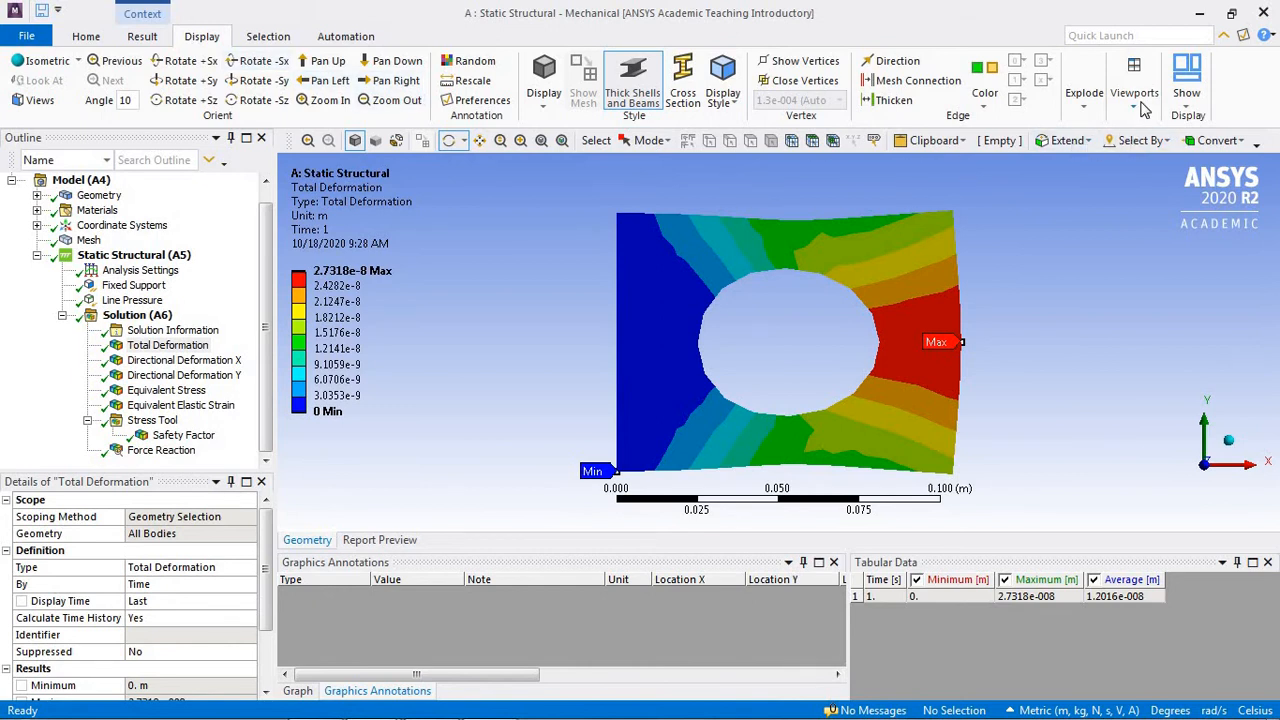
click(1145, 108)
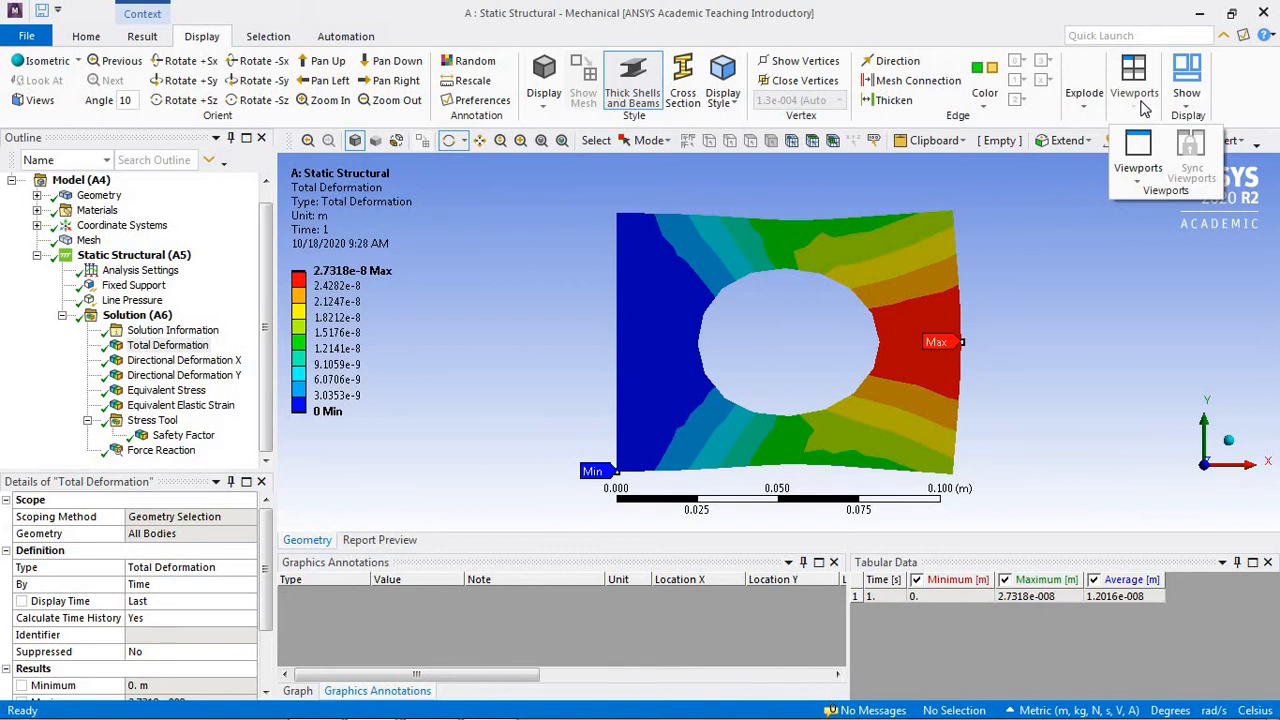
click(1148, 187)
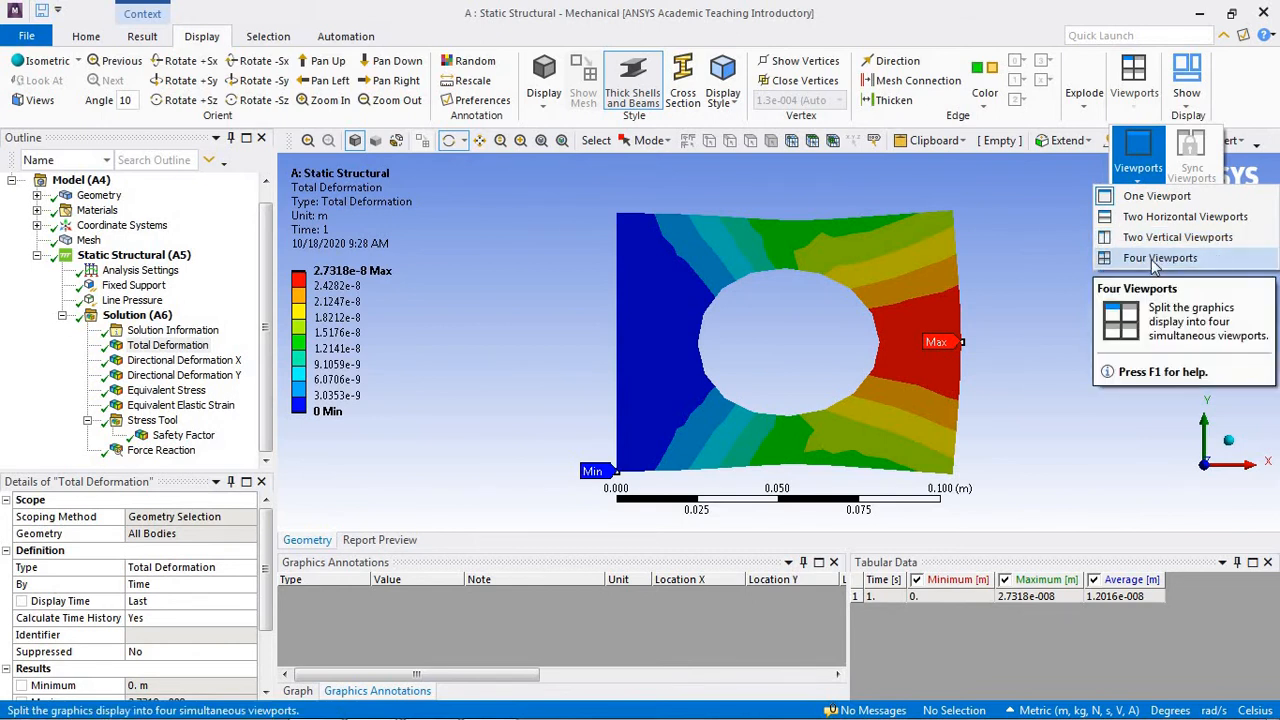
click(1158, 258)
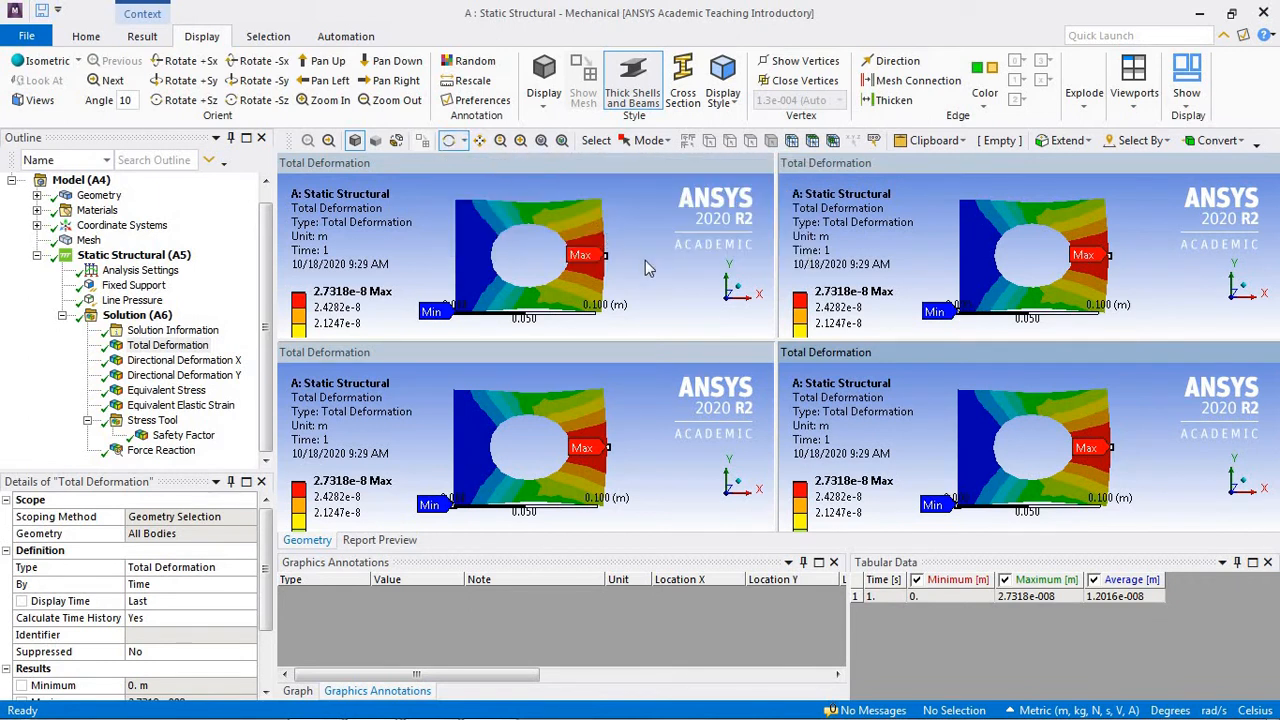
drag(646, 266, 608, 265)
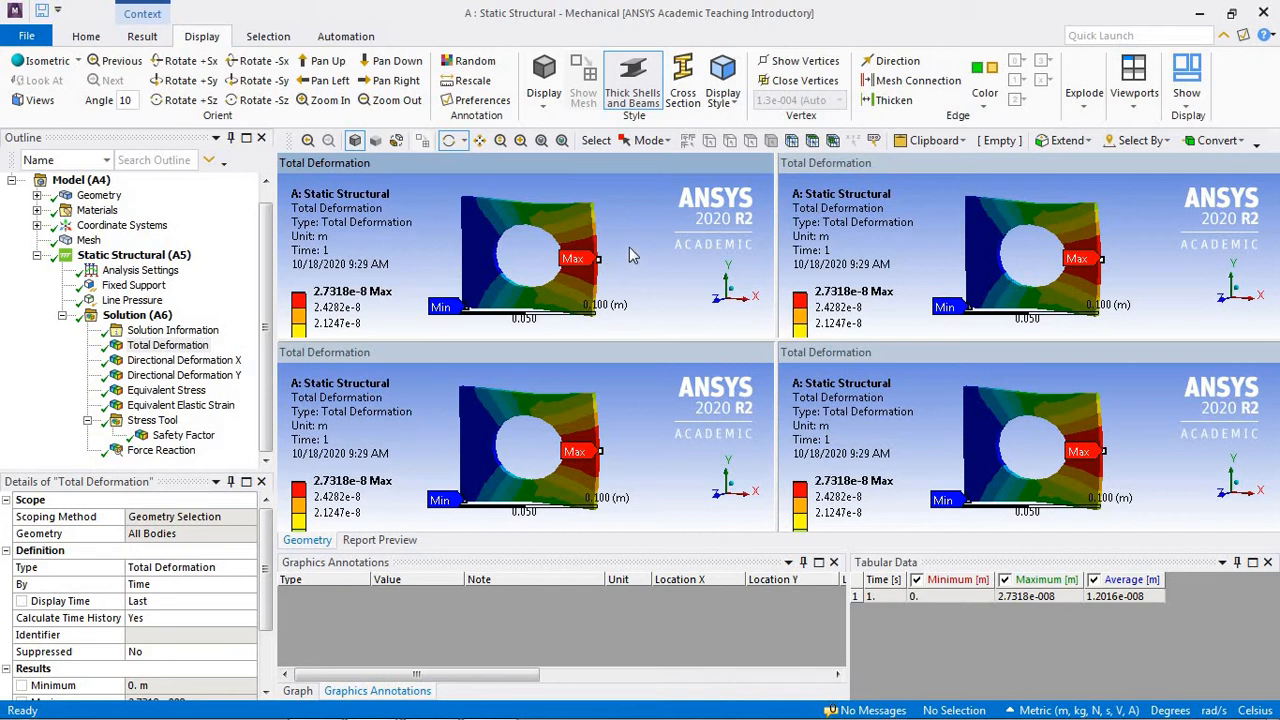
Show Total Deformation, Directional Deformation X, Equivalent Stress and Force Reaction side by side, one result in each of the four viewports.
click(198, 349)
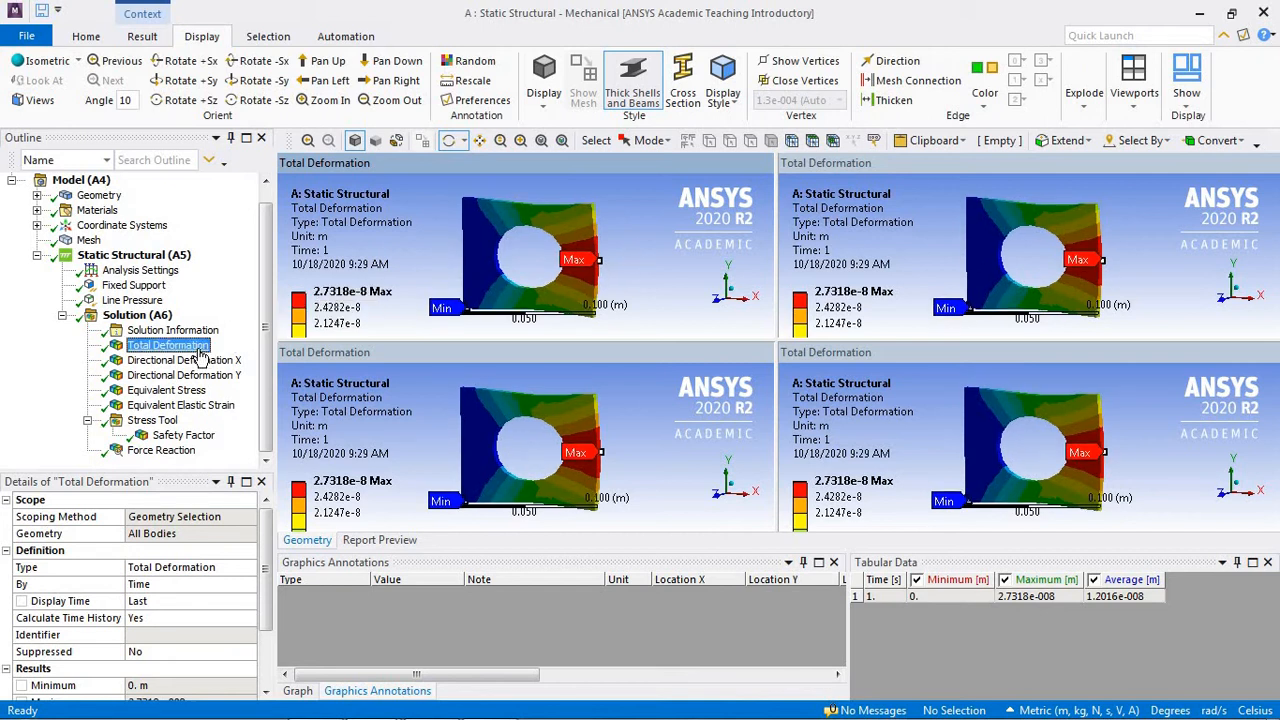
click(948, 258)
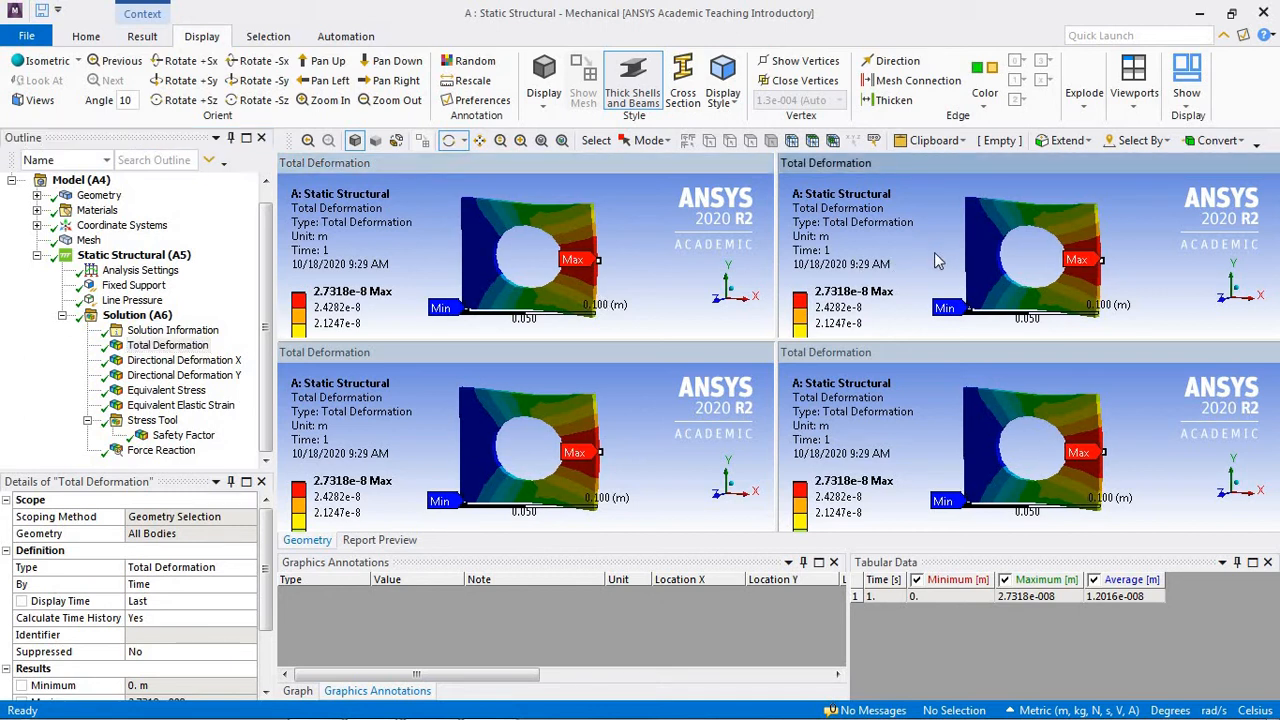
click(184, 360)
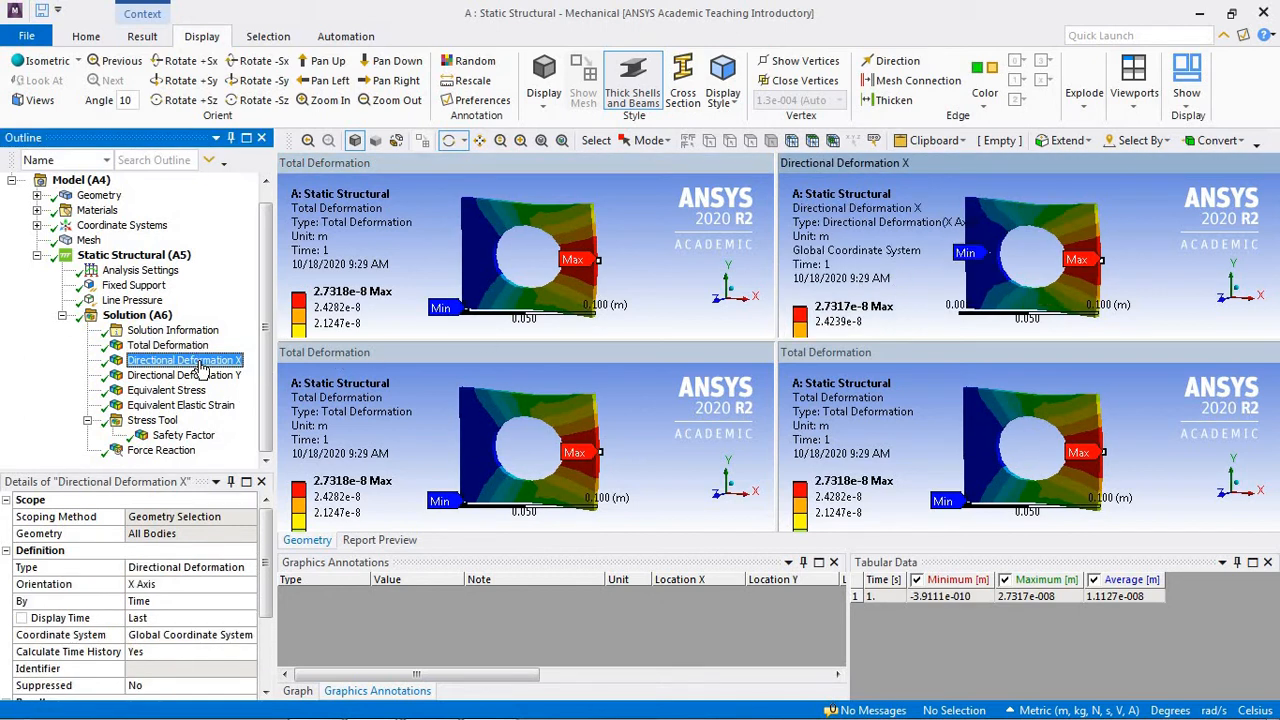
click(585, 438)
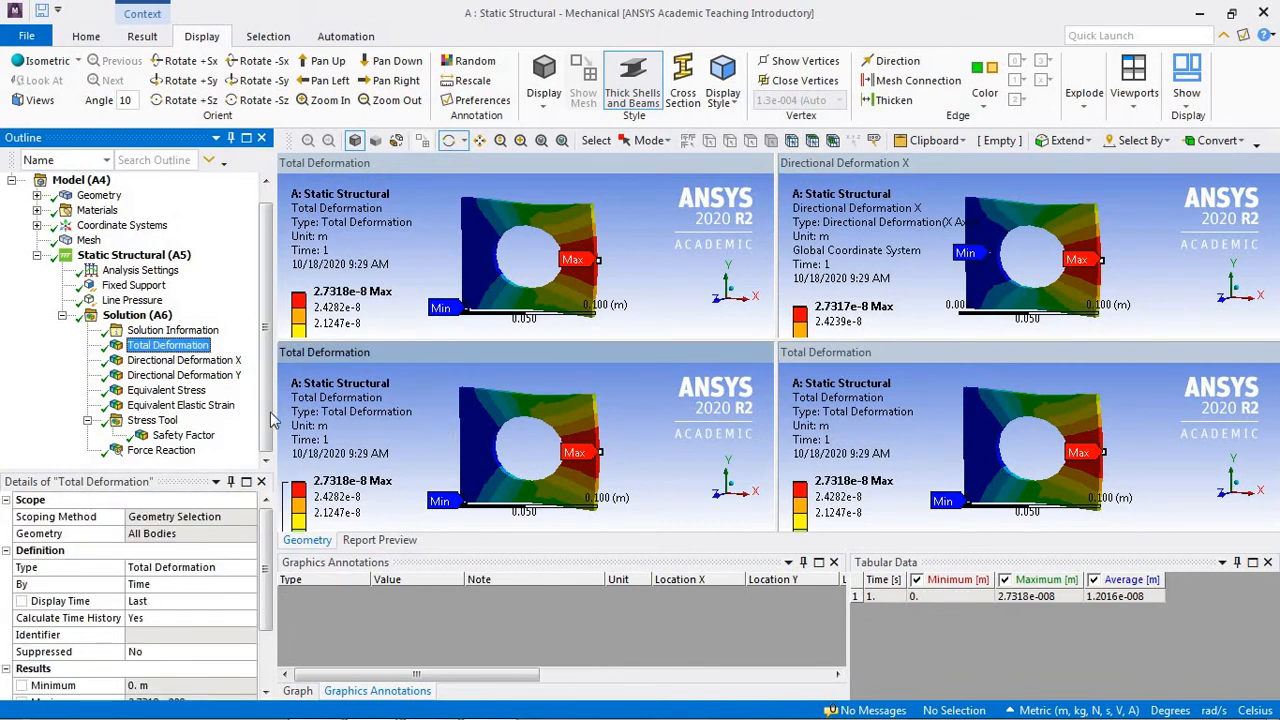
click(196, 393)
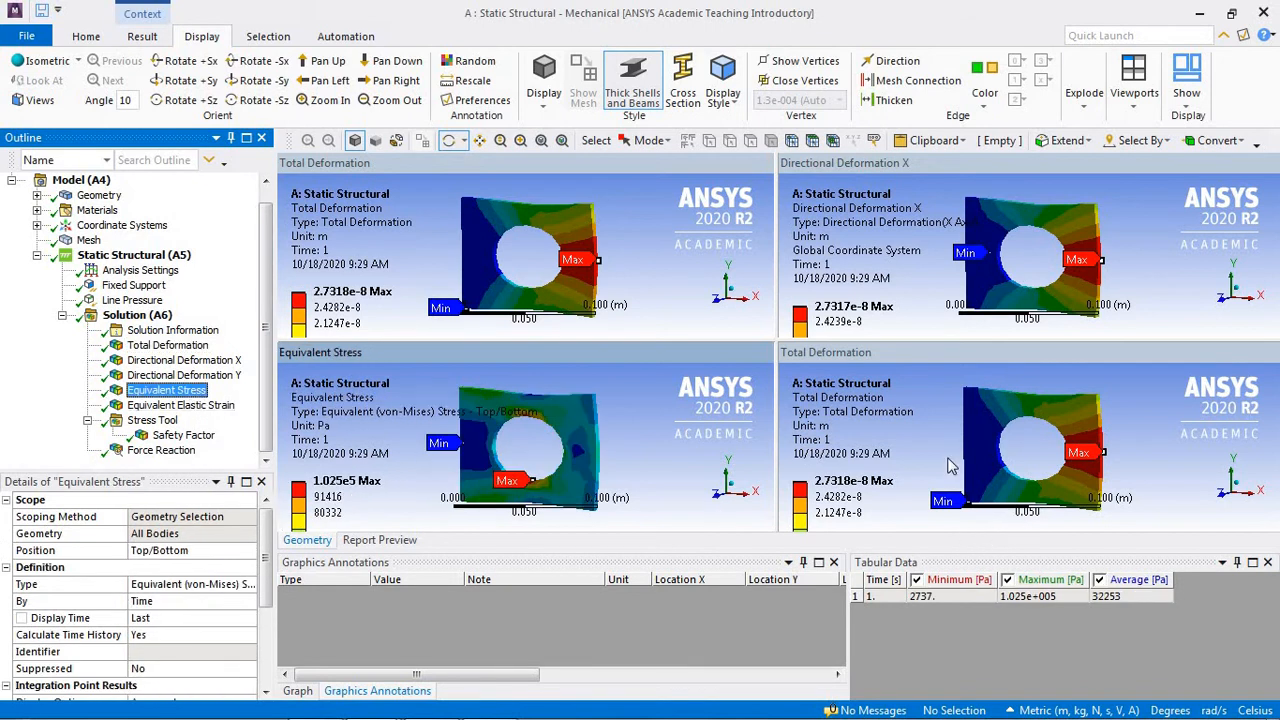
click(950, 466)
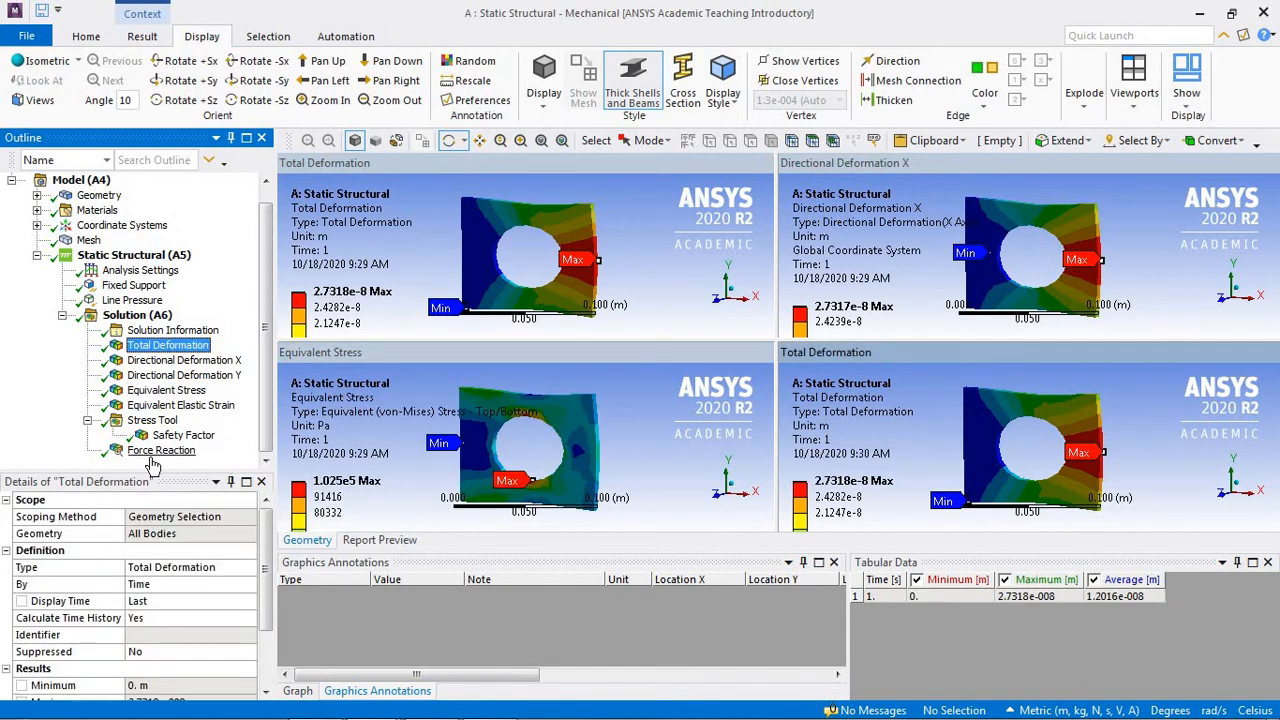
click(166, 452)
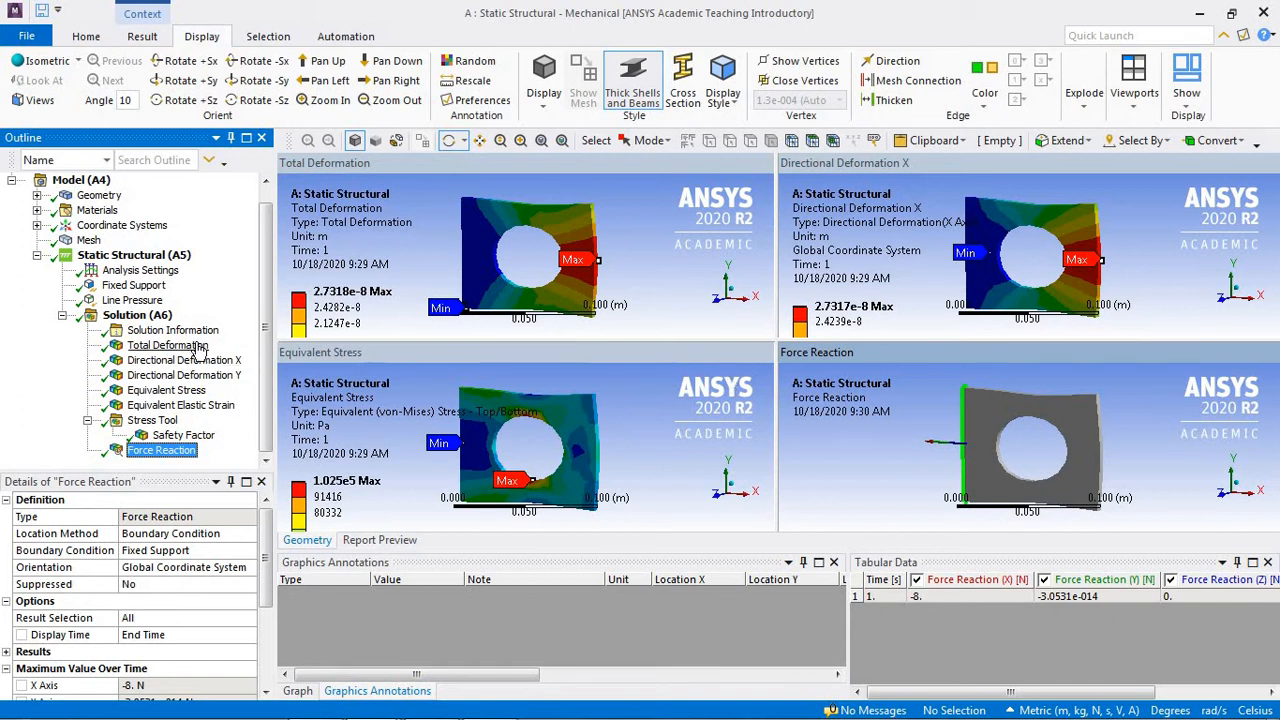
Set the fourth viewport to Total Deformation and return the graphics display to one viewport.
click(200, 347)
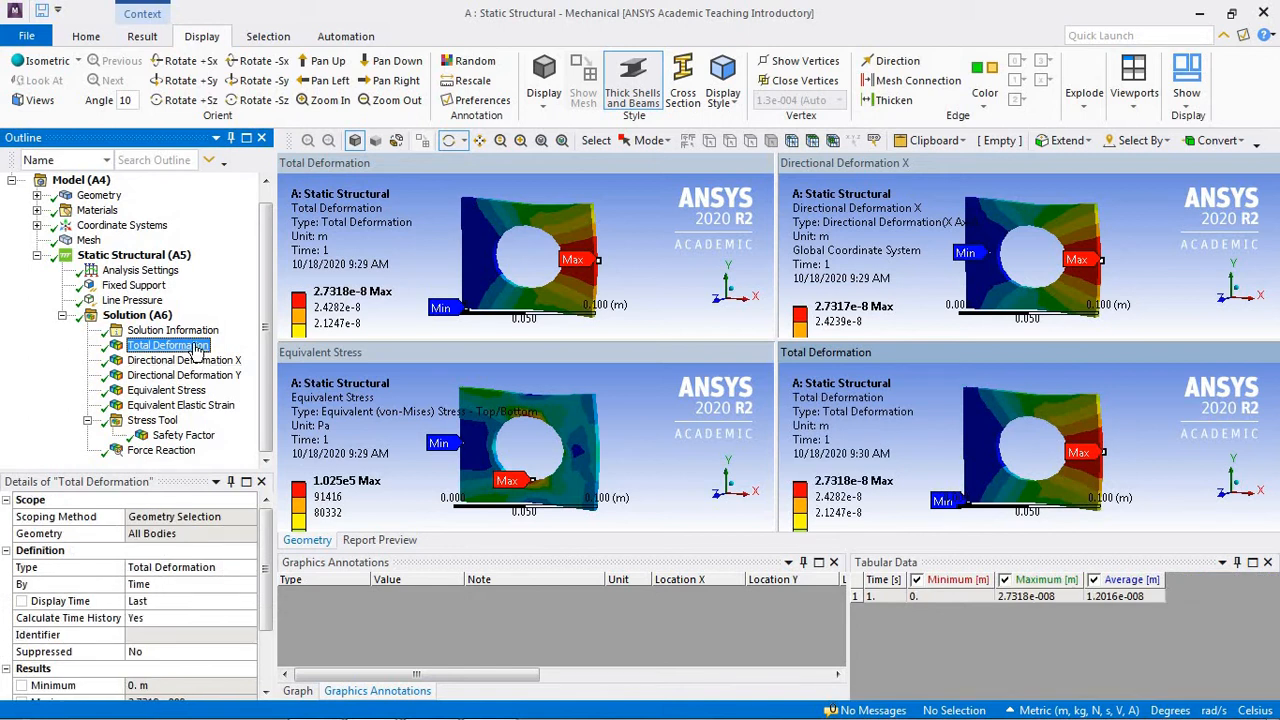
click(197, 360)
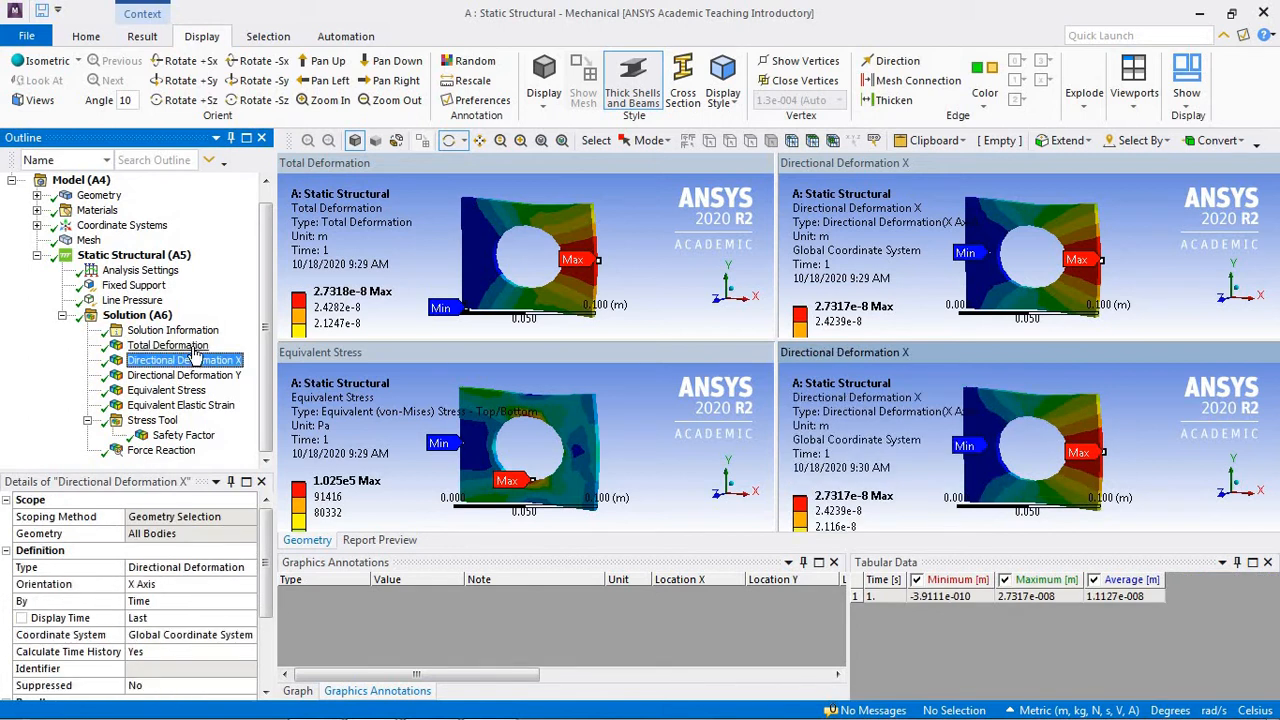
click(195, 346)
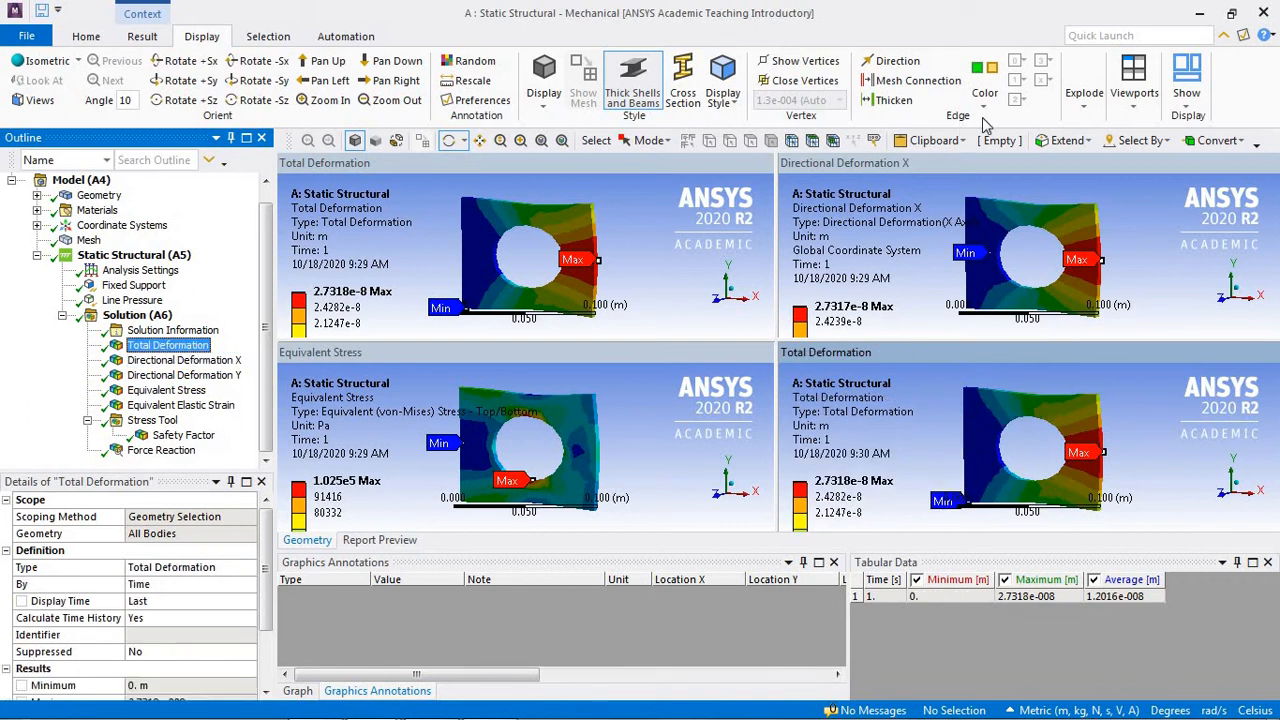
click(1137, 108)
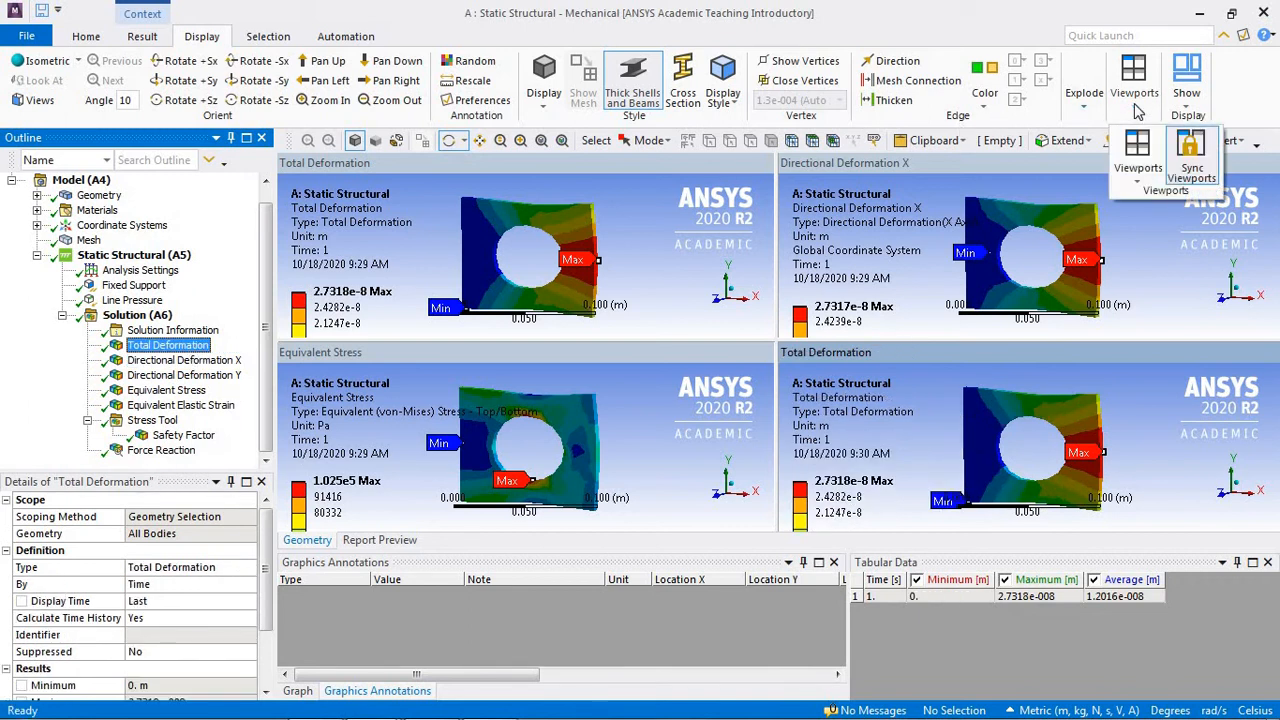
click(1138, 172)
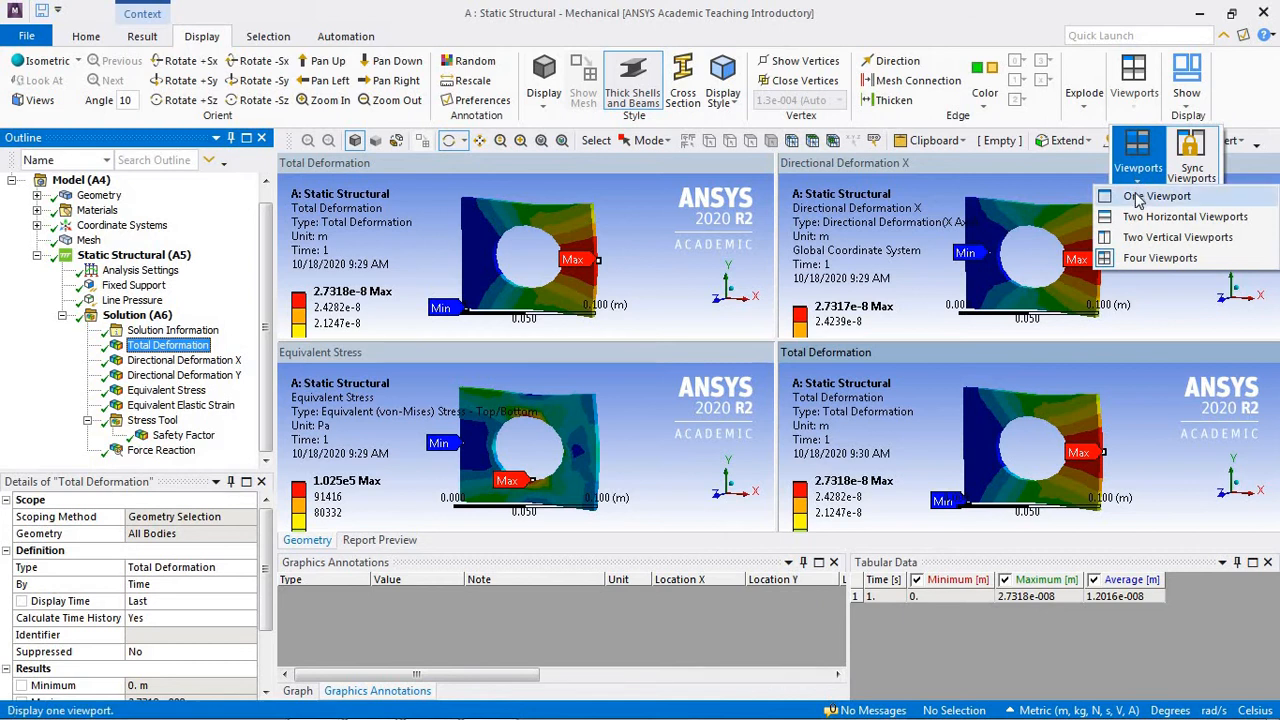
click(1150, 196)
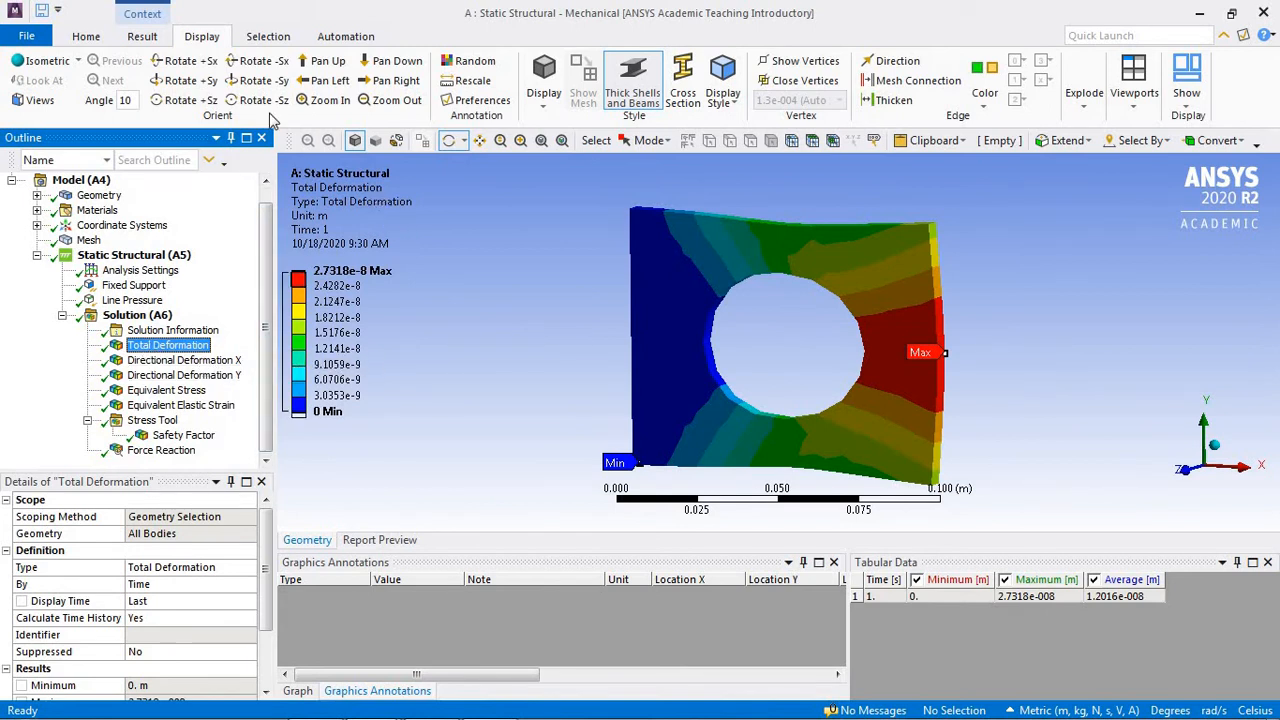
Insert a figure under the Total Deformation result and rename it "gambar deformasi total".
click(142, 36)
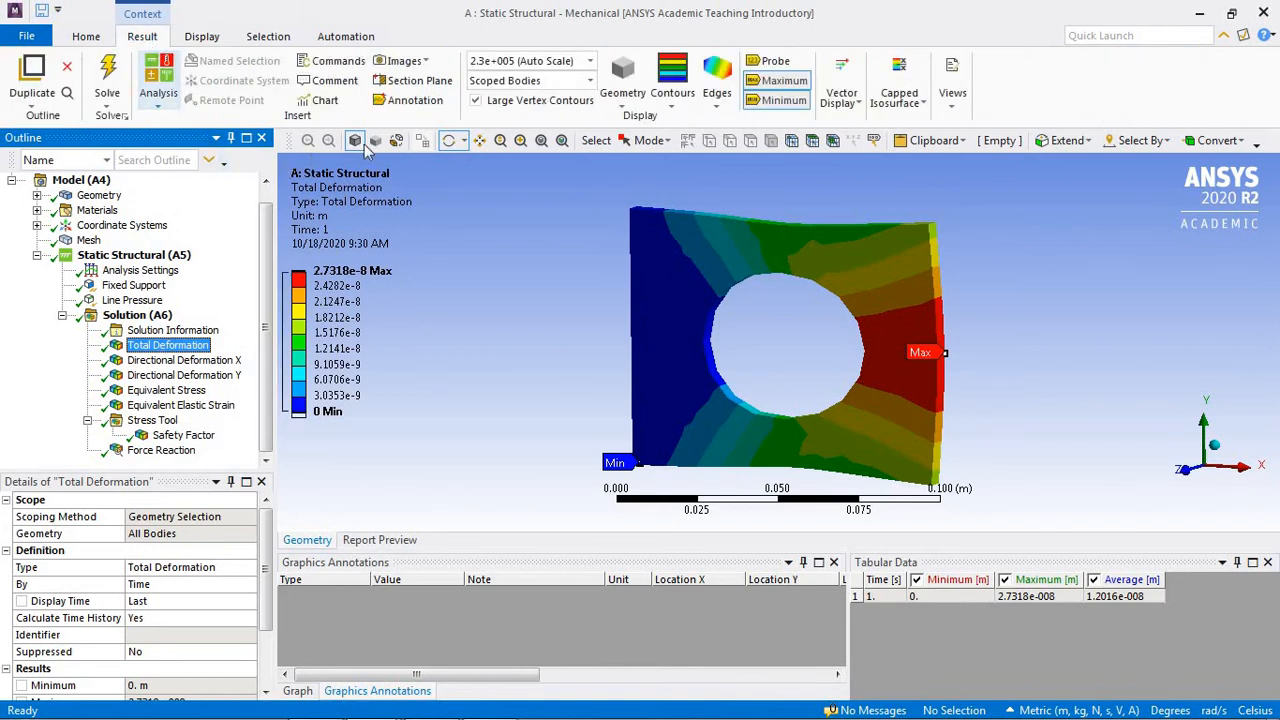
click(427, 62)
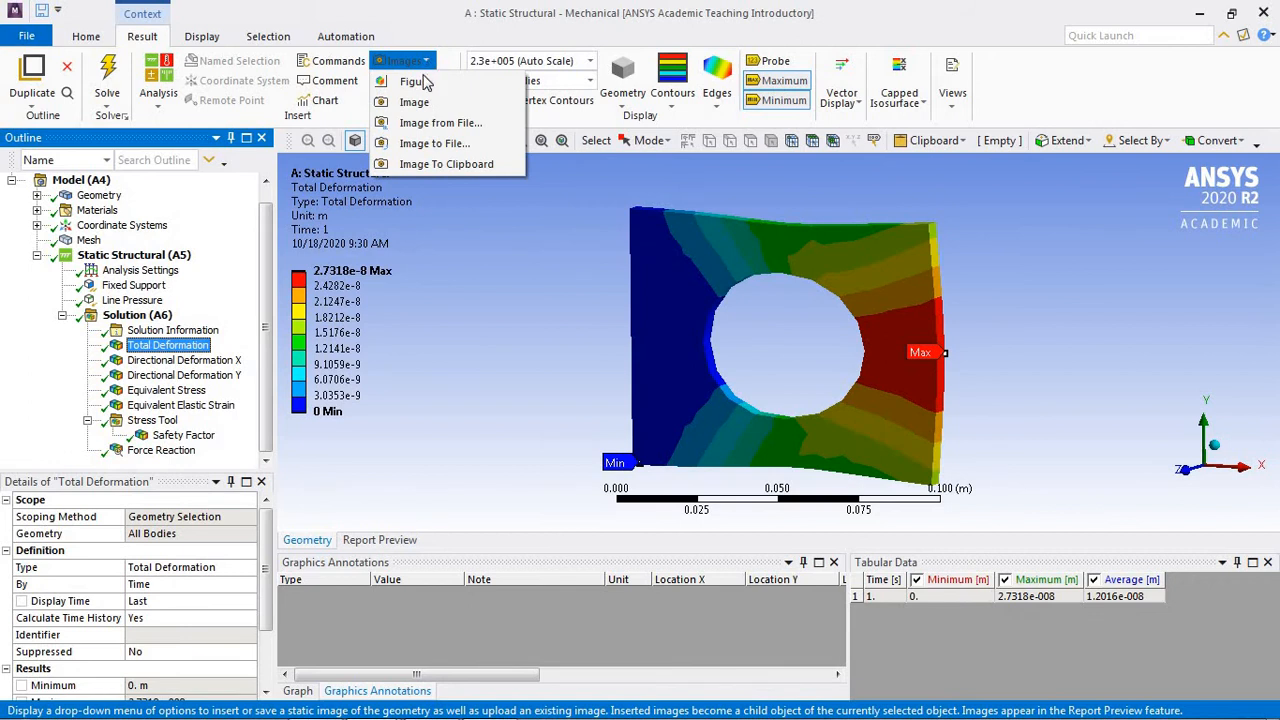
click(416, 84)
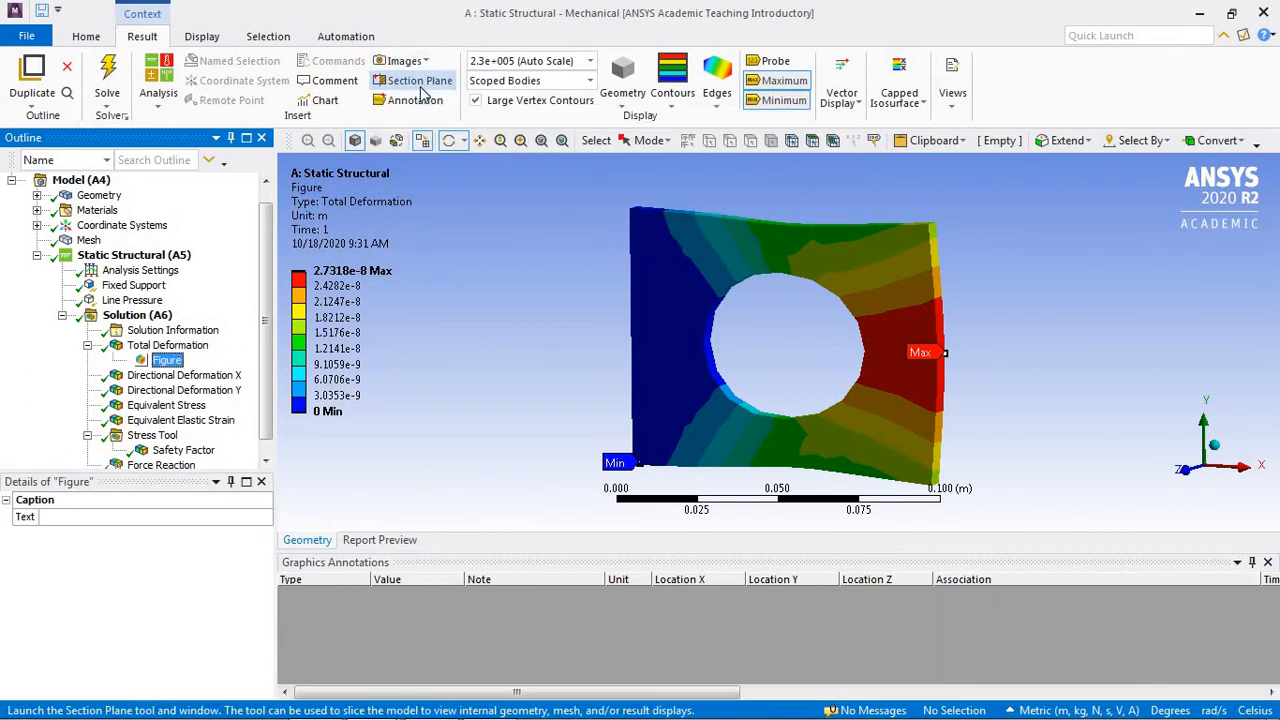
right_click(177, 366)
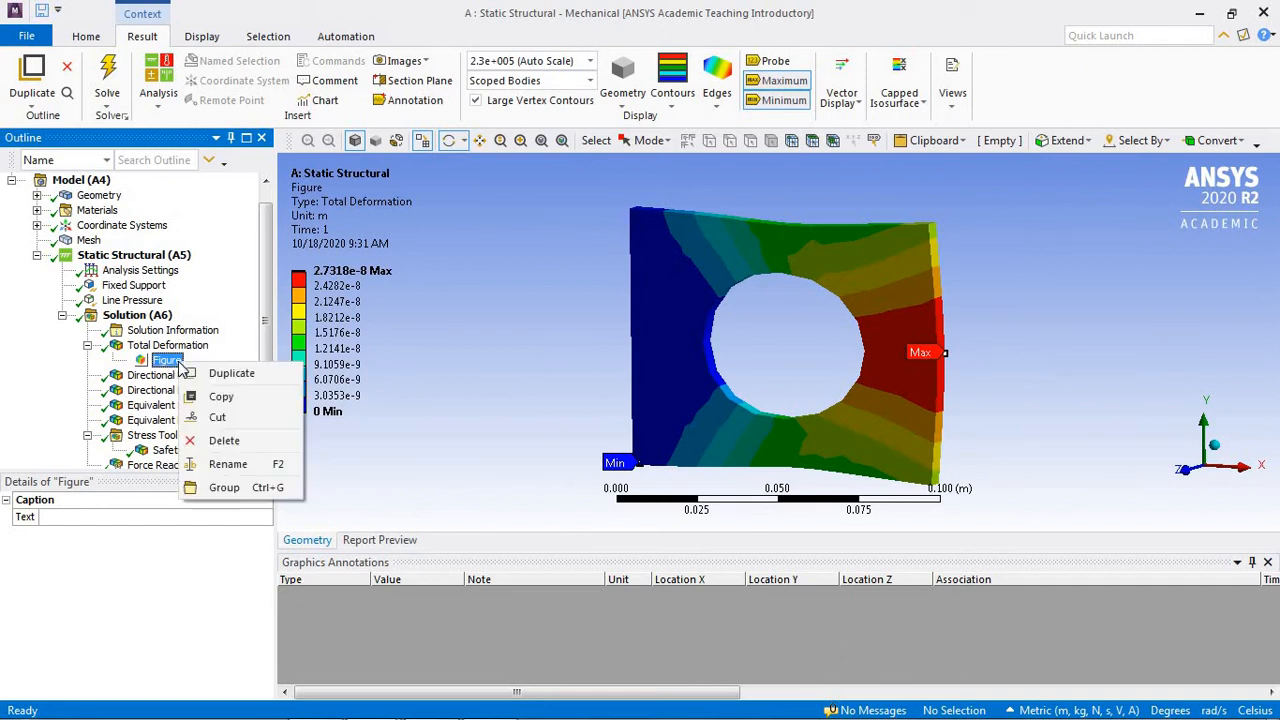
click(228, 464)
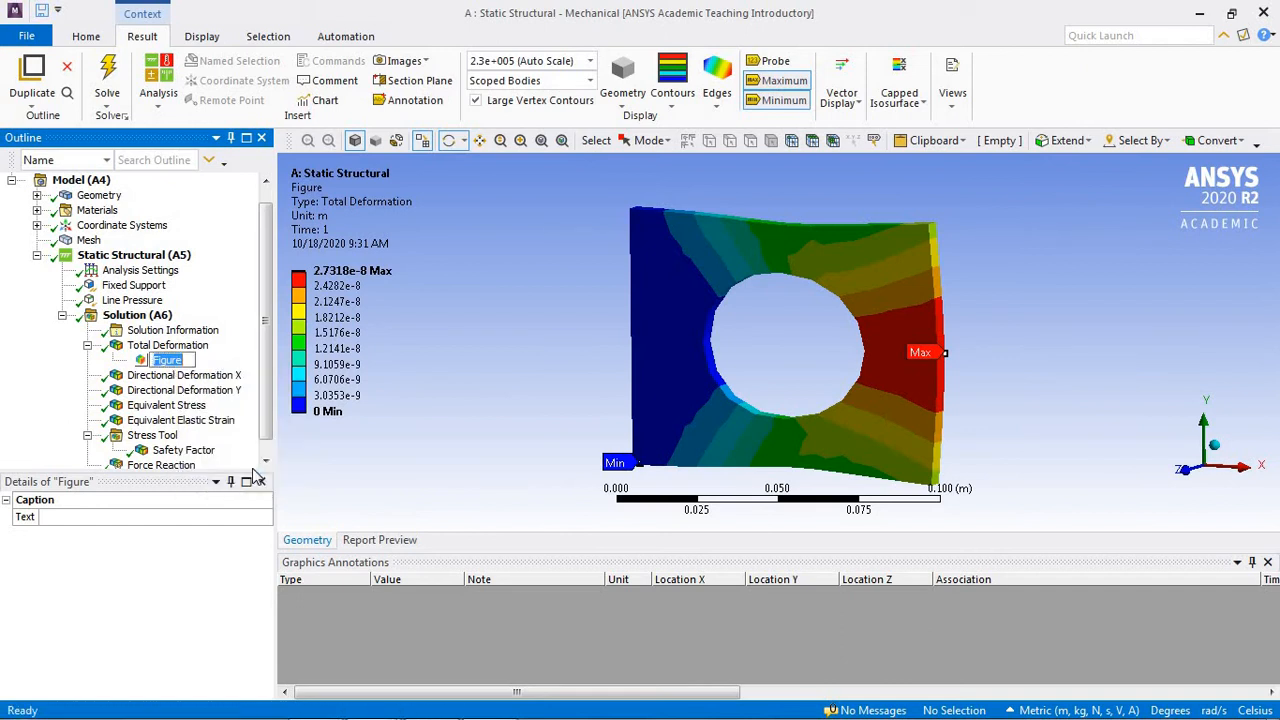
text(gambar defor)
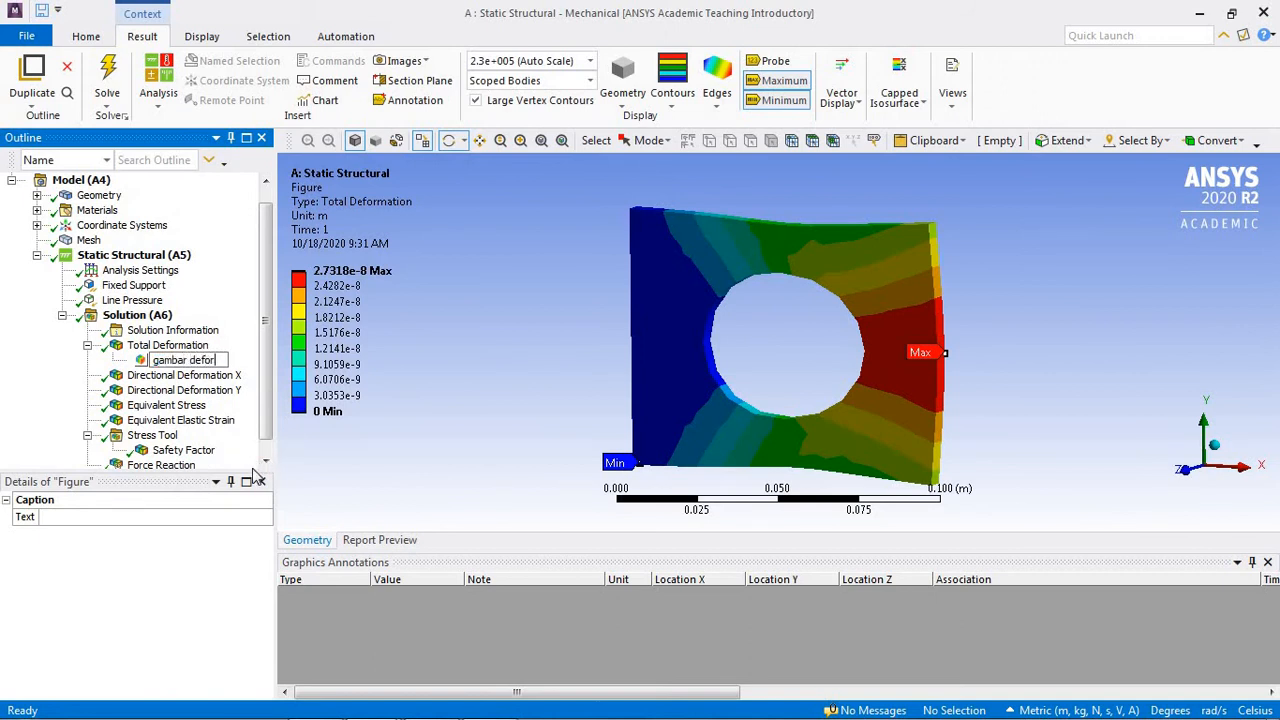
text(masi total)
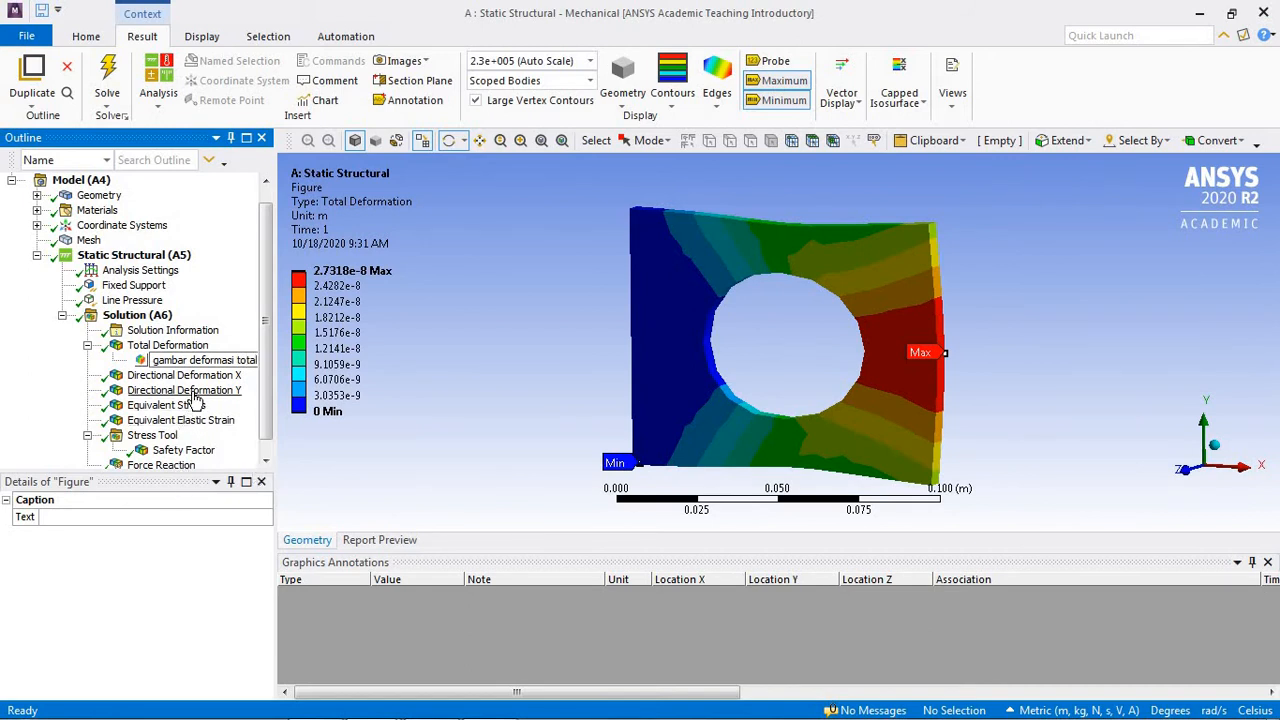
Insert a figure under the Directional Deformation X result and rename it "deformasi x".
click(188, 376)
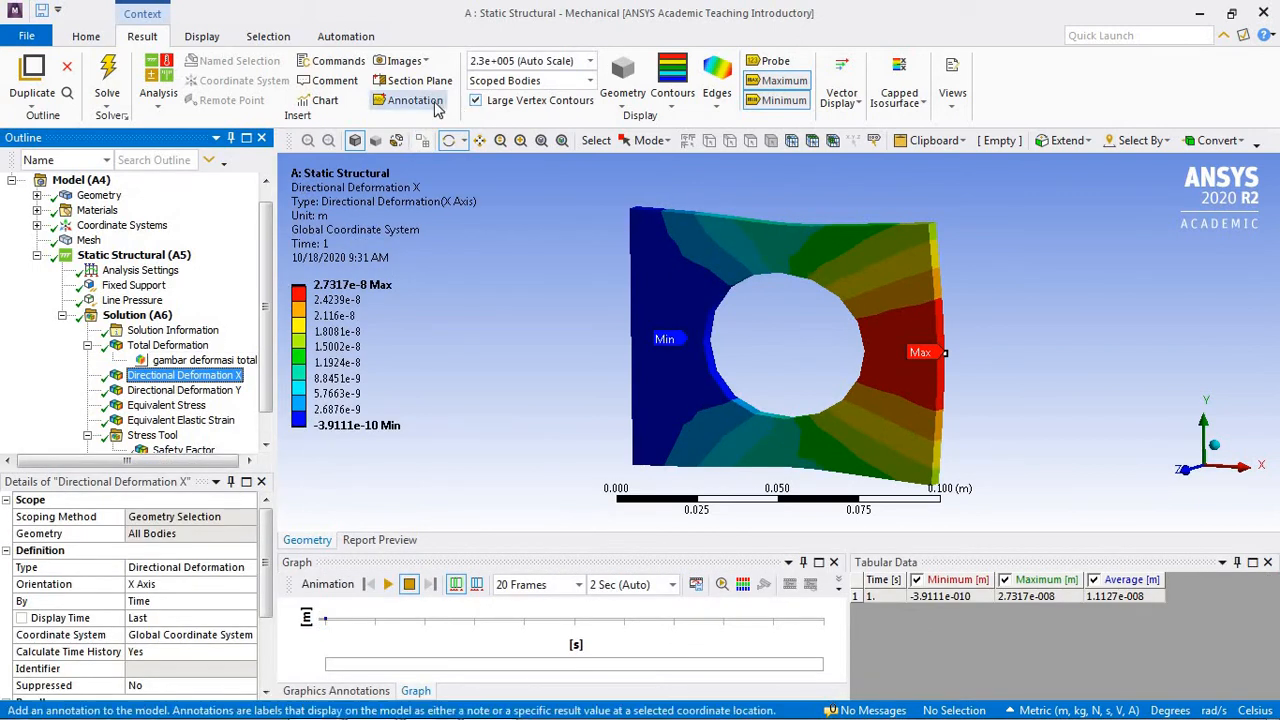
click(422, 62)
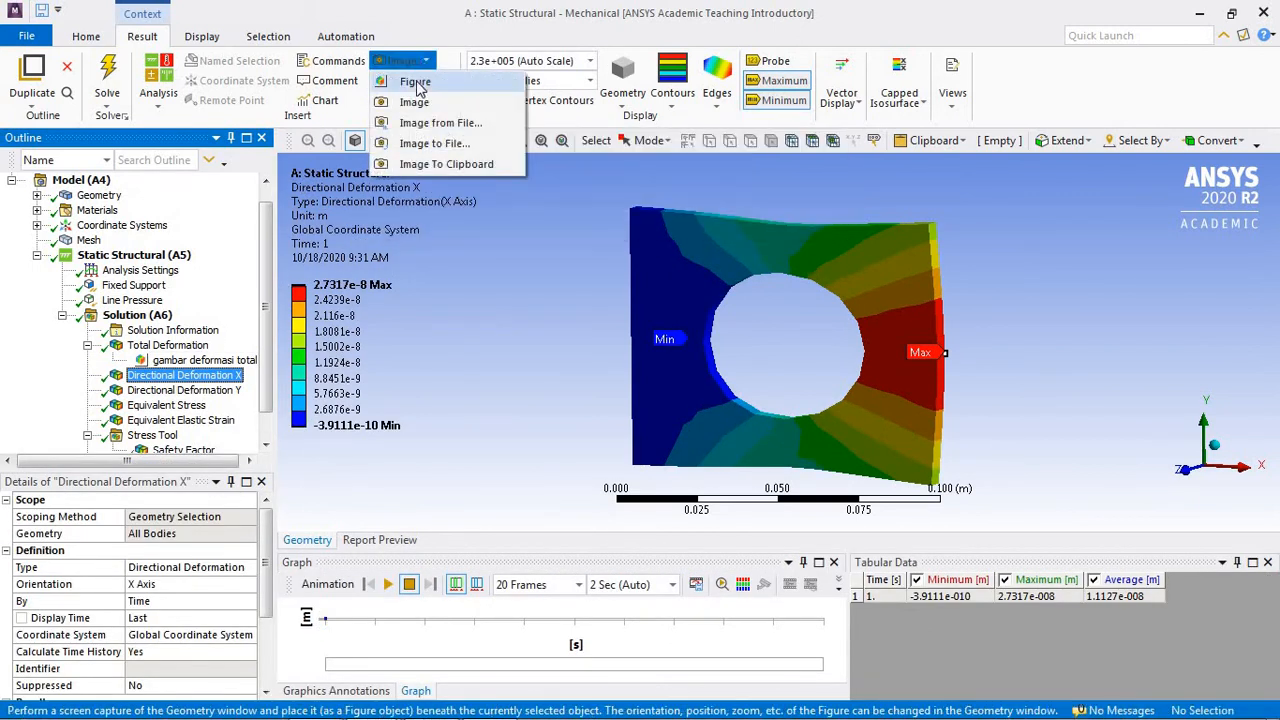
click(412, 80)
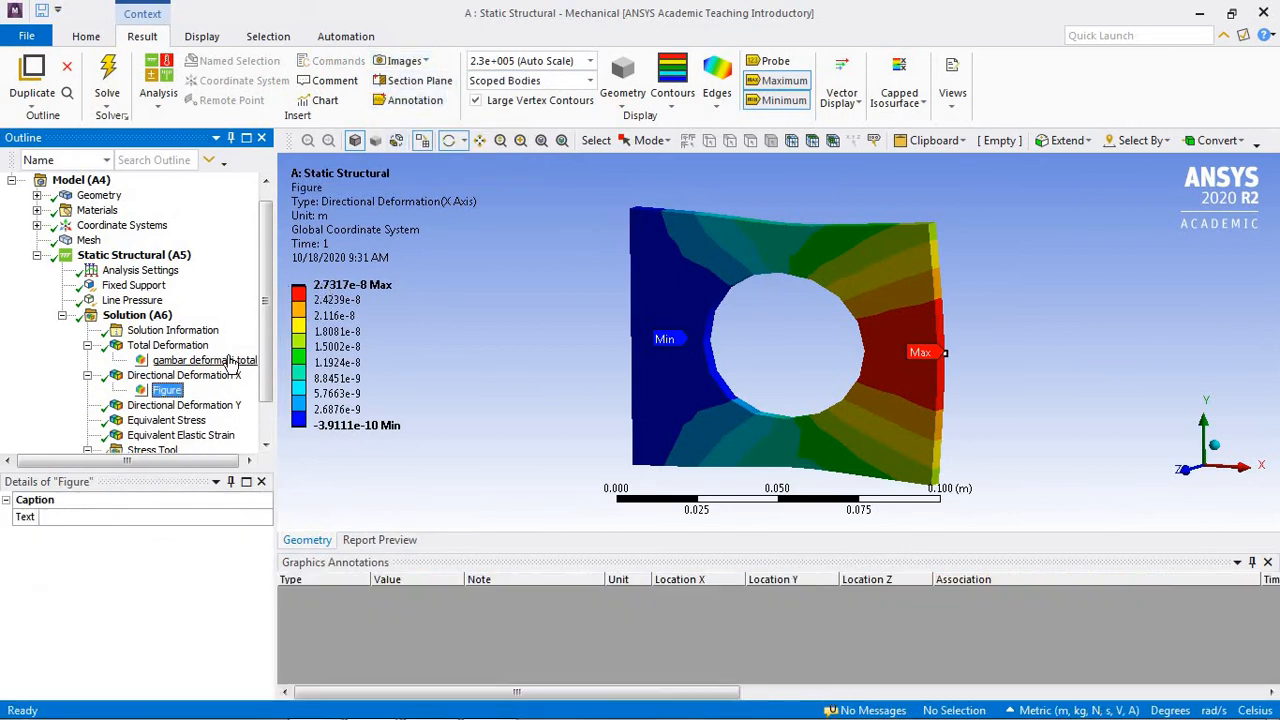
key(Down)
key(Down)
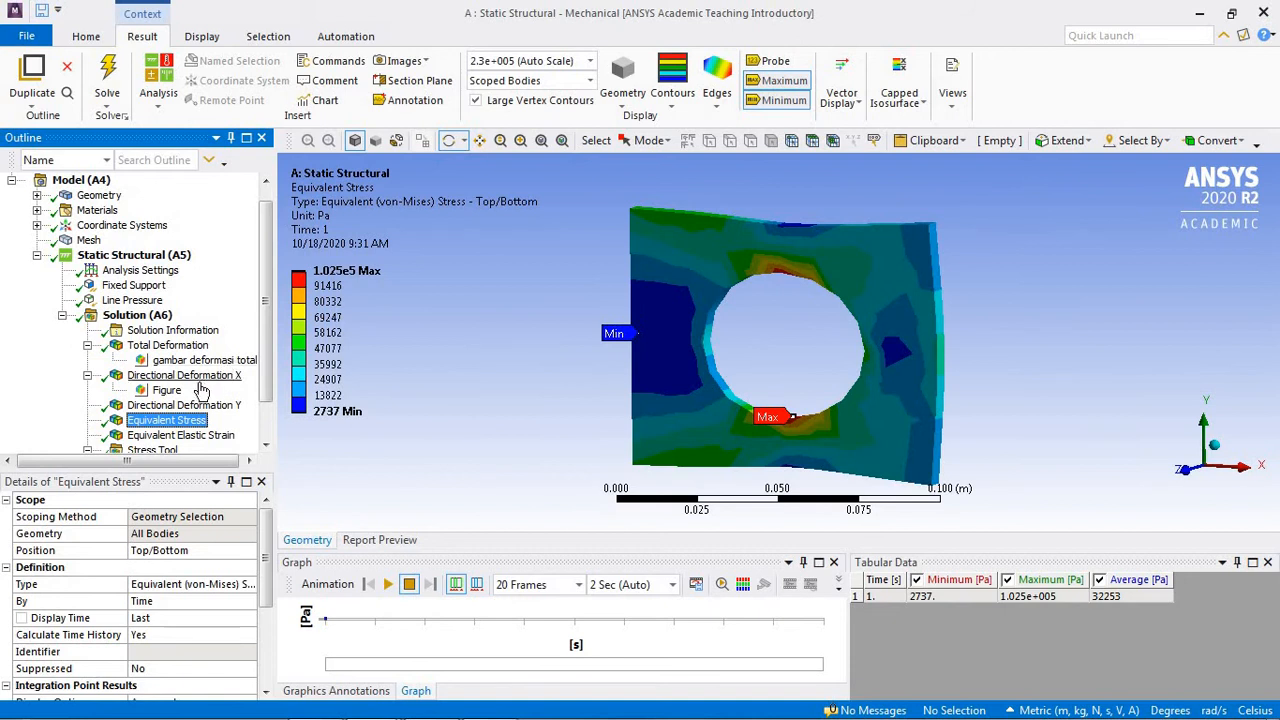
click(168, 391)
right_click(174, 396)
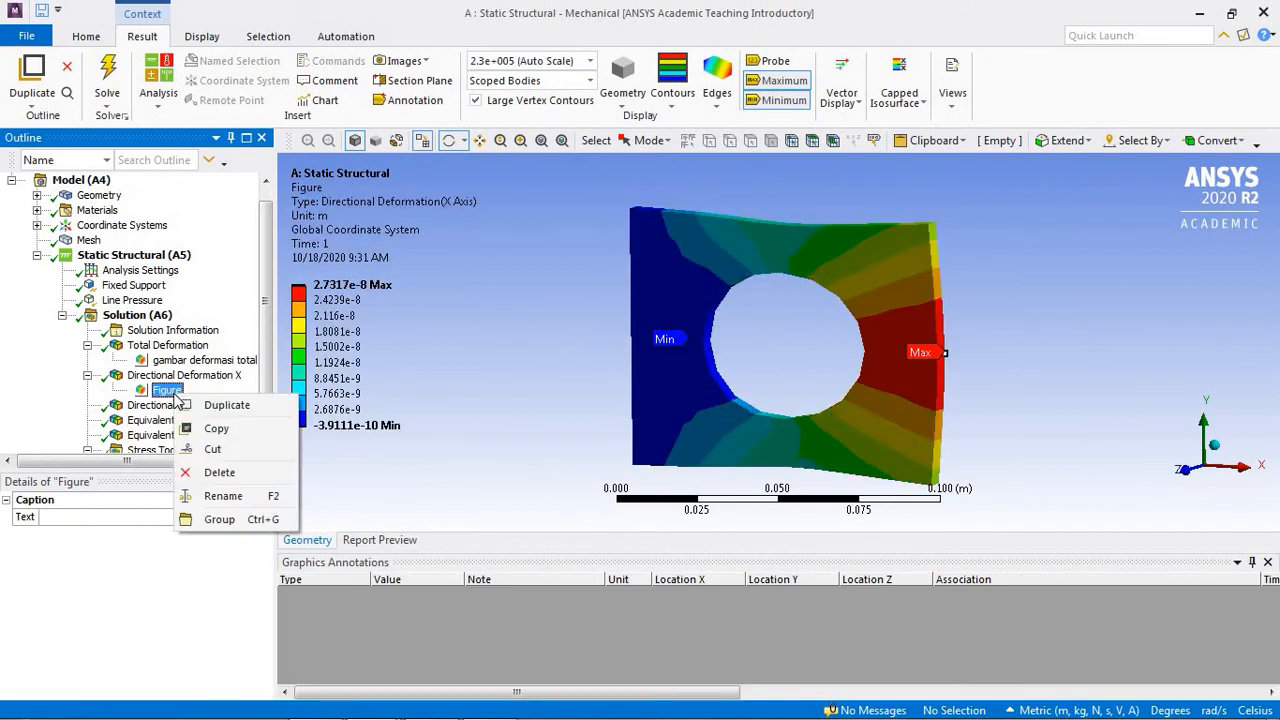
click(228, 496)
text(def)
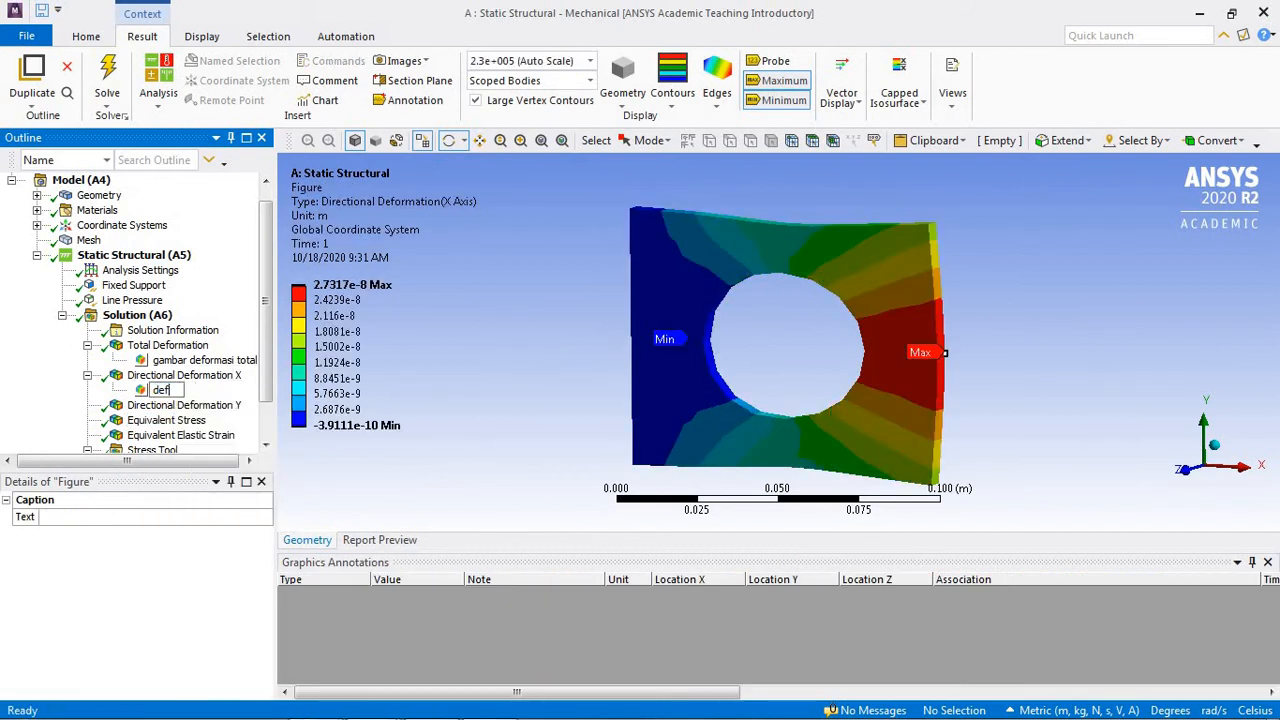
text(ormasi x)
key(Return)
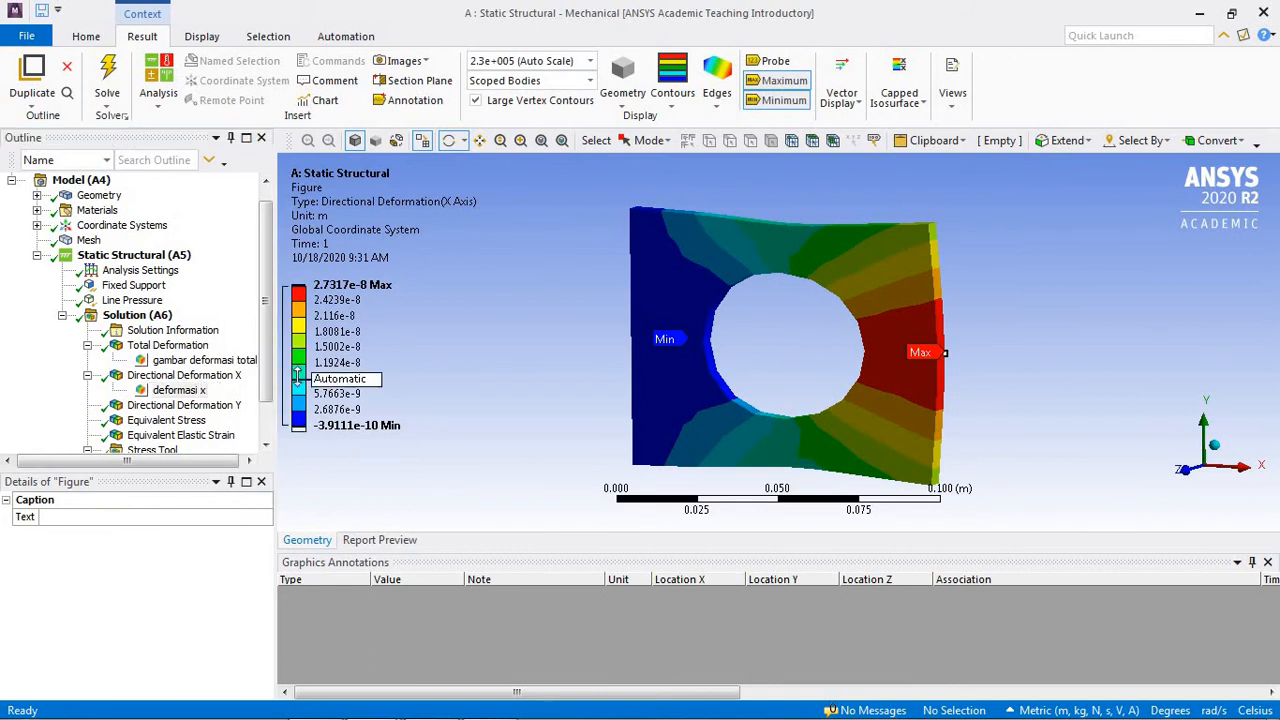
Insert a figure under the Directional Deformation Y result and another under the Equivalent Stress result.
click(266, 400)
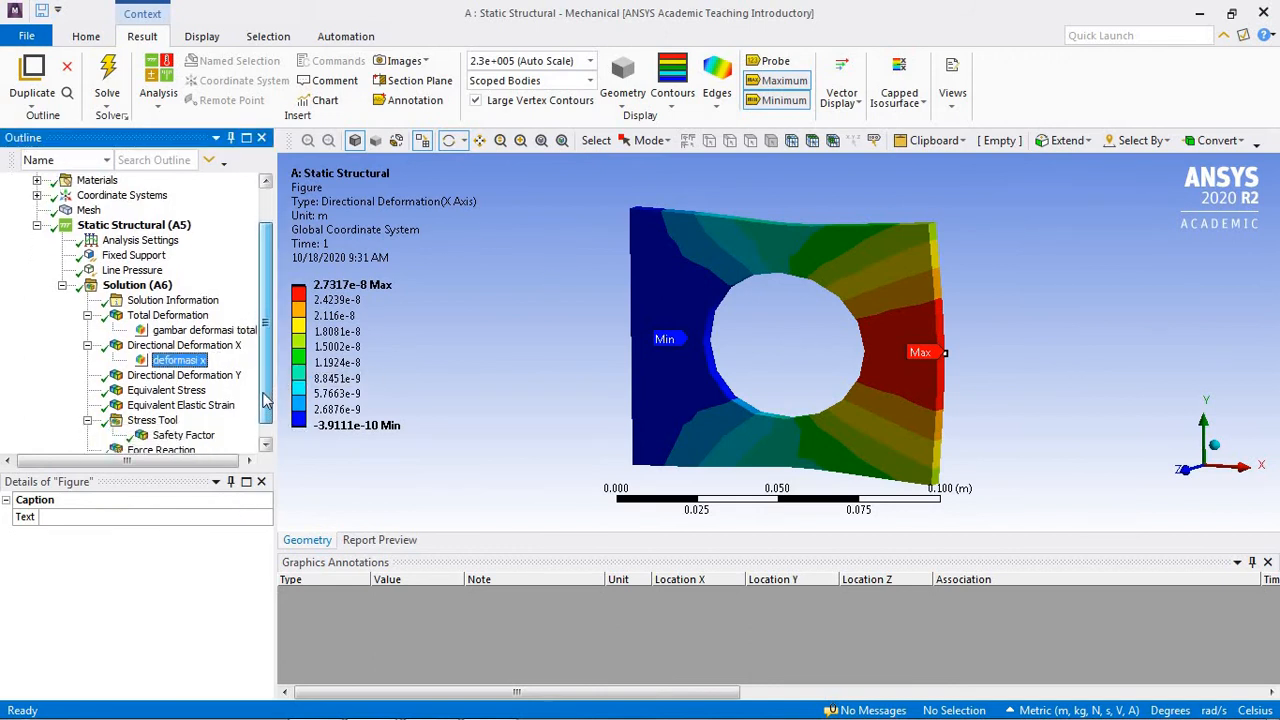
click(212, 378)
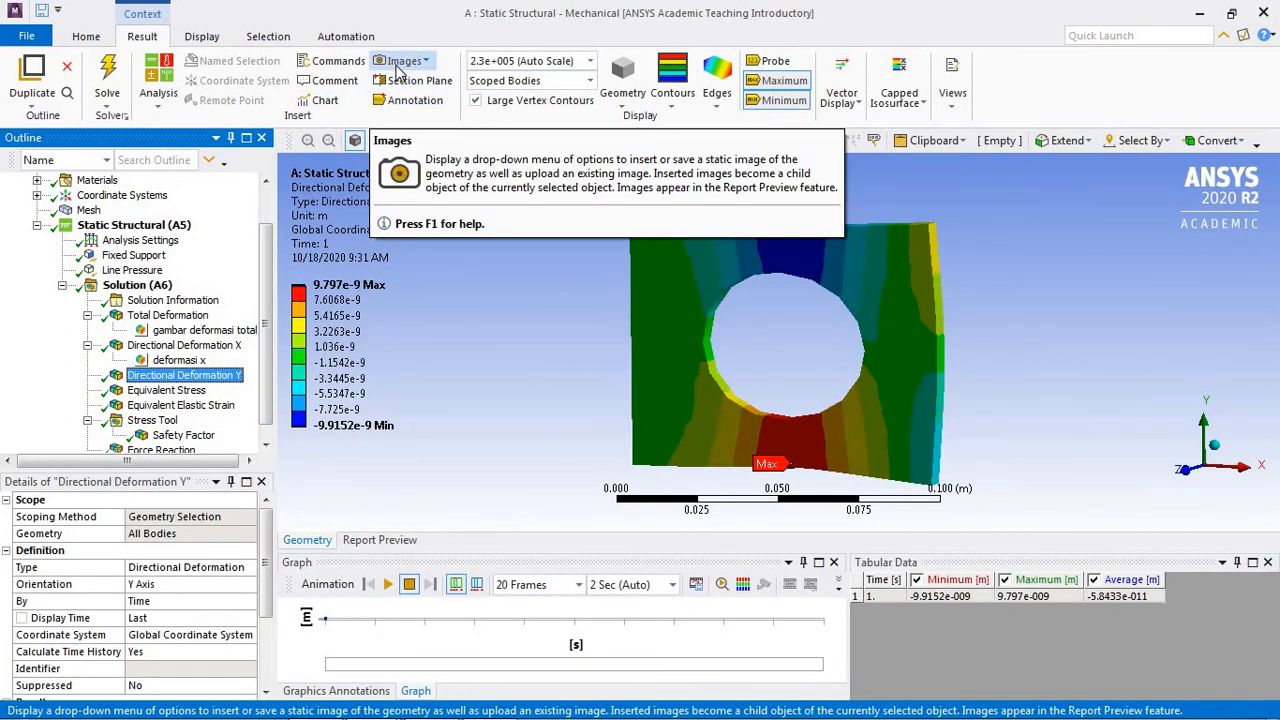
click(402, 62)
click(410, 81)
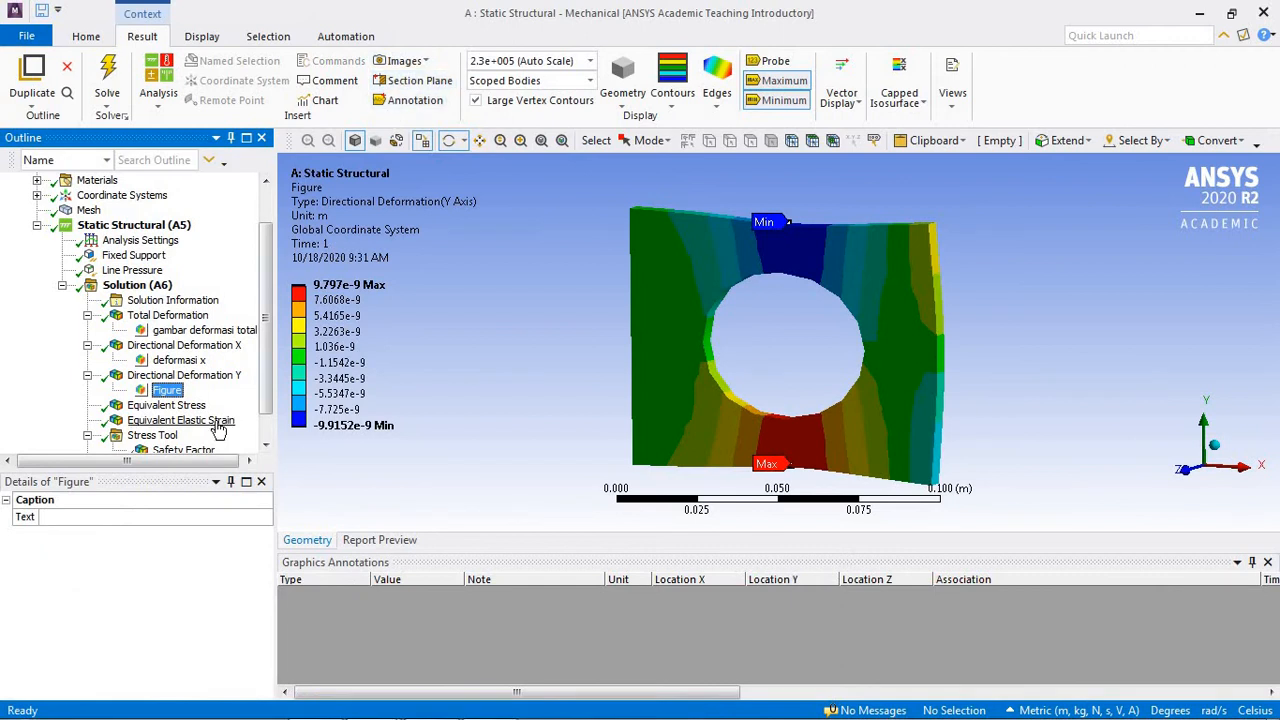
click(185, 406)
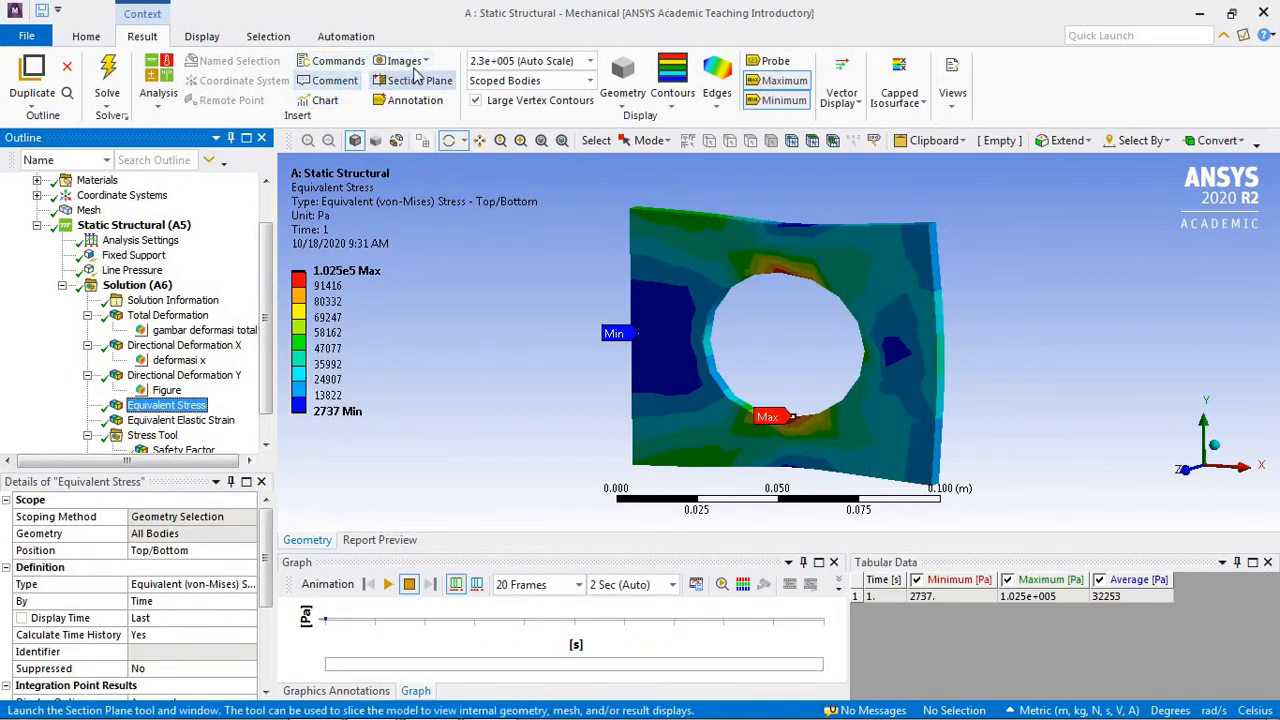
click(402, 61)
click(414, 81)
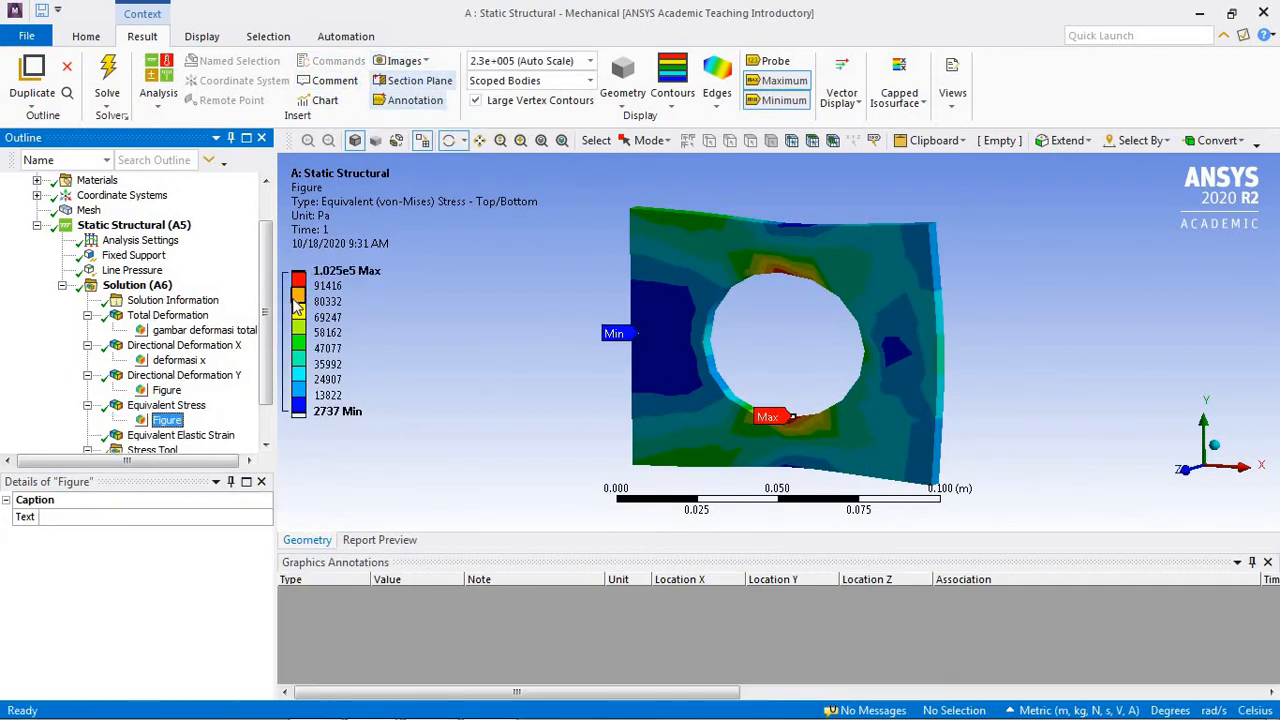
Insert a figure under the Equivalent Elastic Strain result and another under the Force Reaction probe.
scroll(210, 402, down, 1)
click(200, 391)
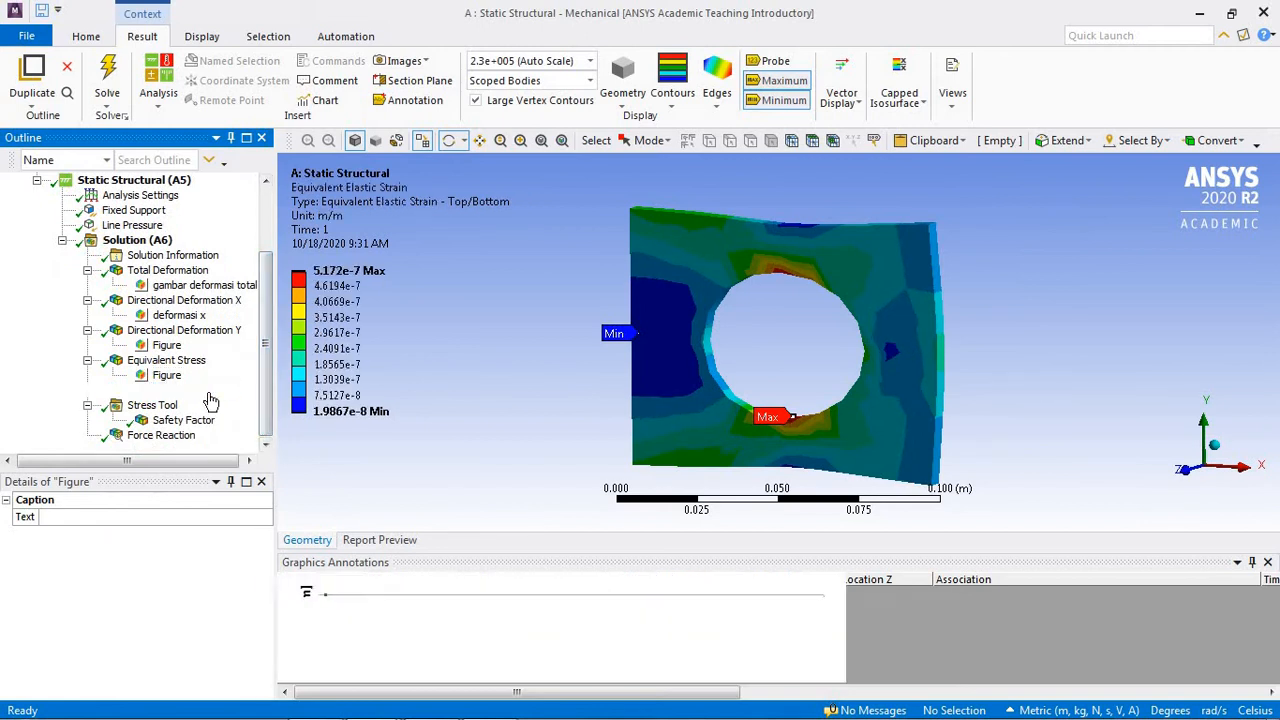
click(418, 64)
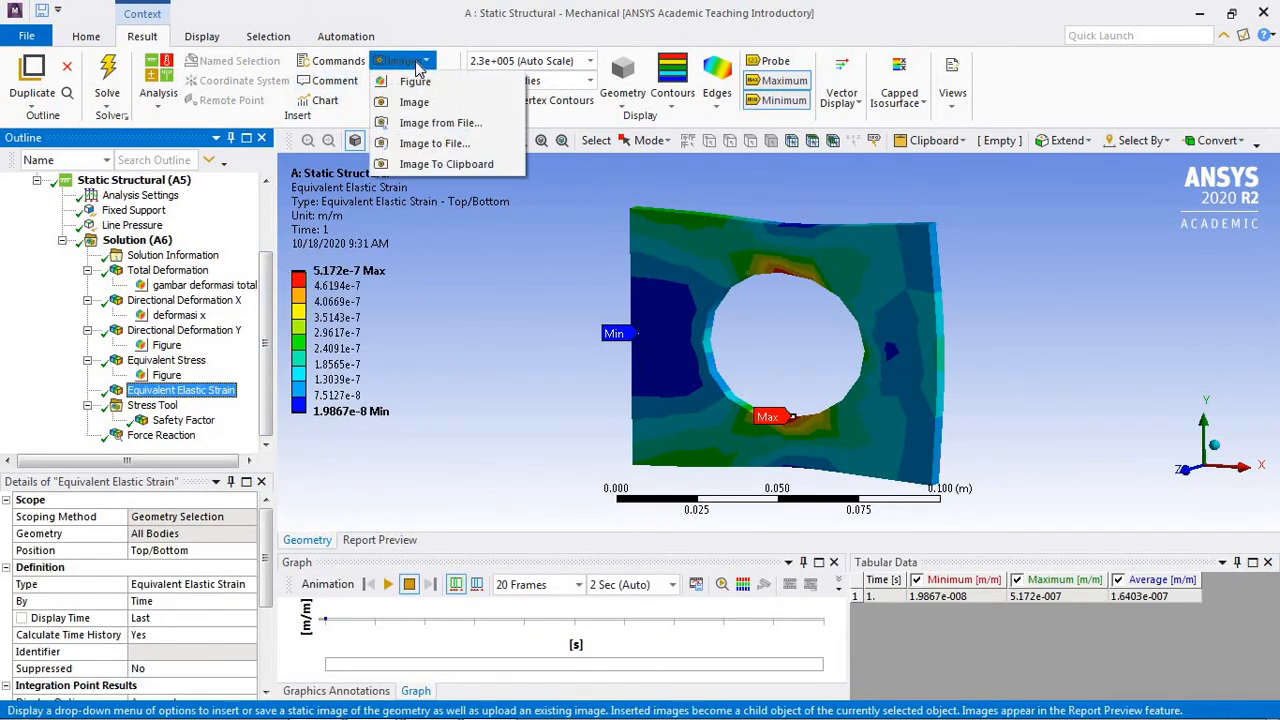
click(414, 82)
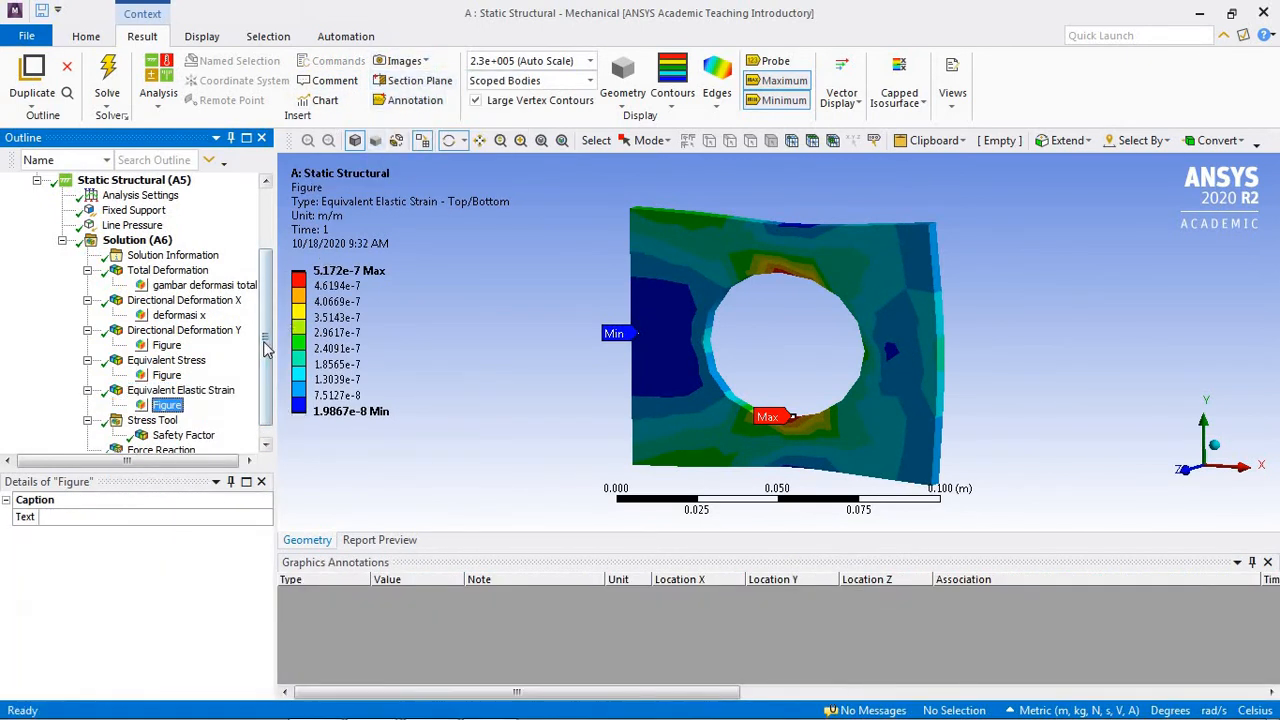
scroll(220, 380, down, 1)
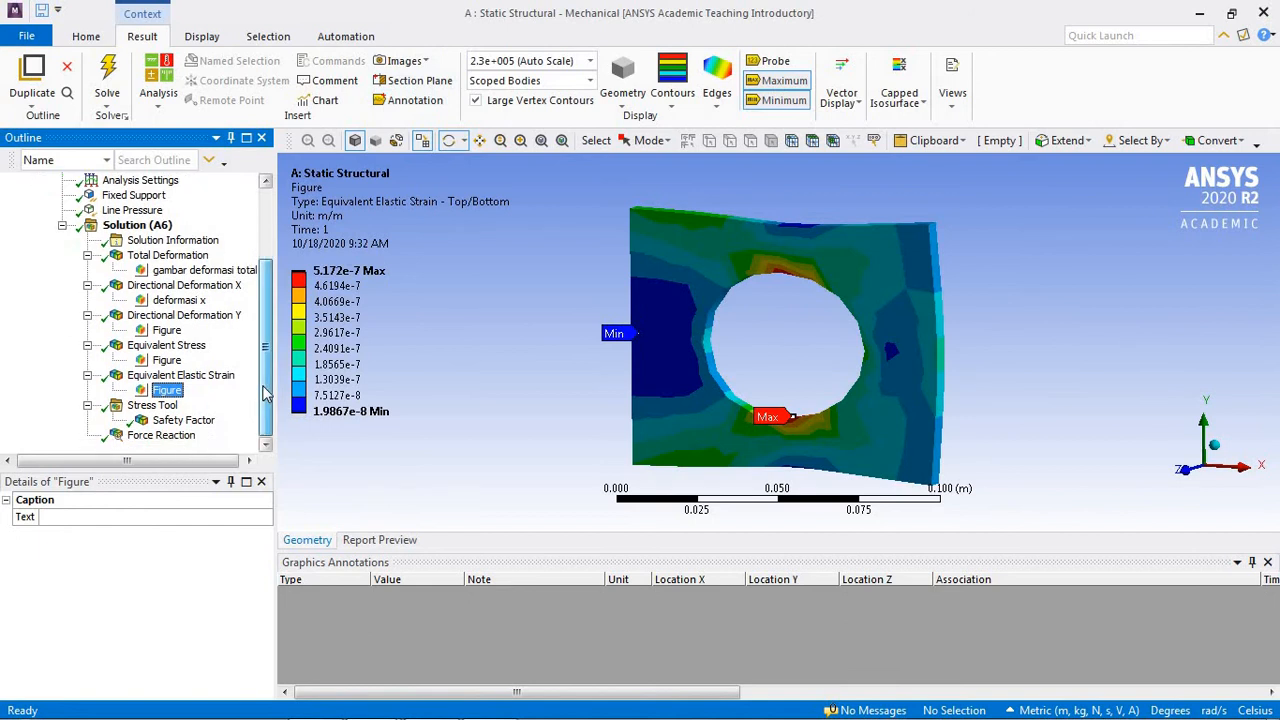
click(182, 438)
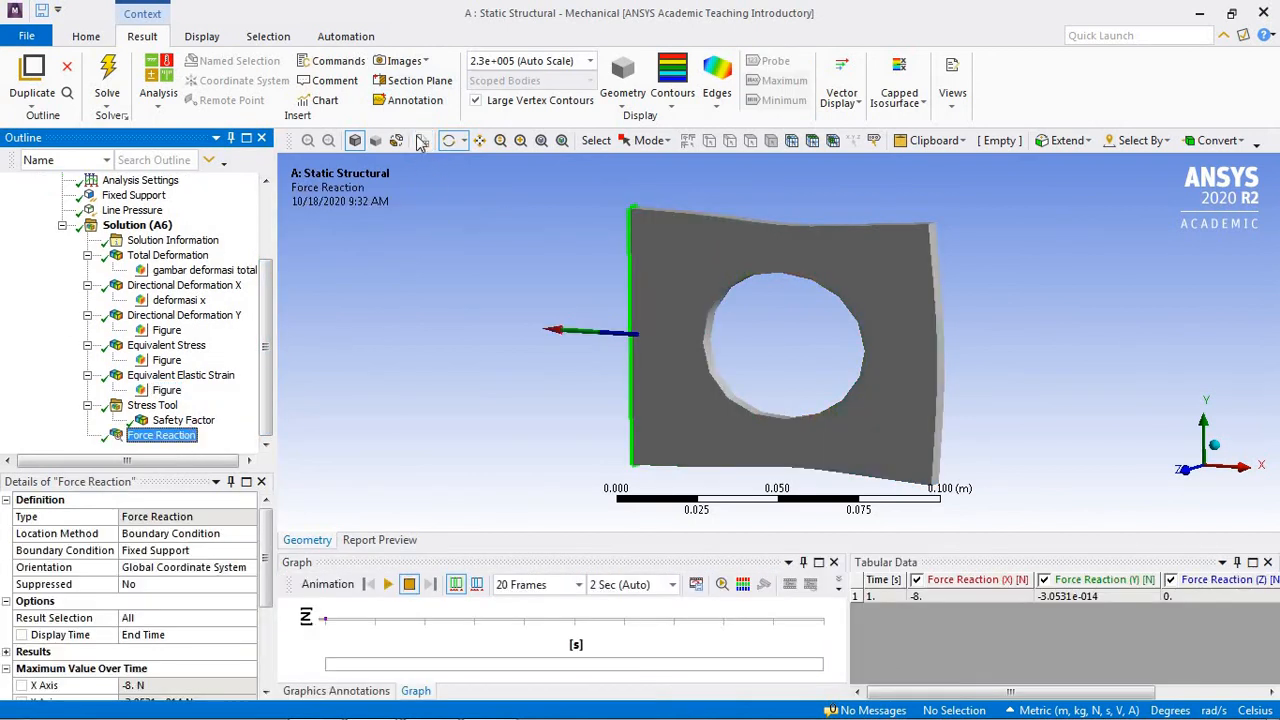
click(424, 63)
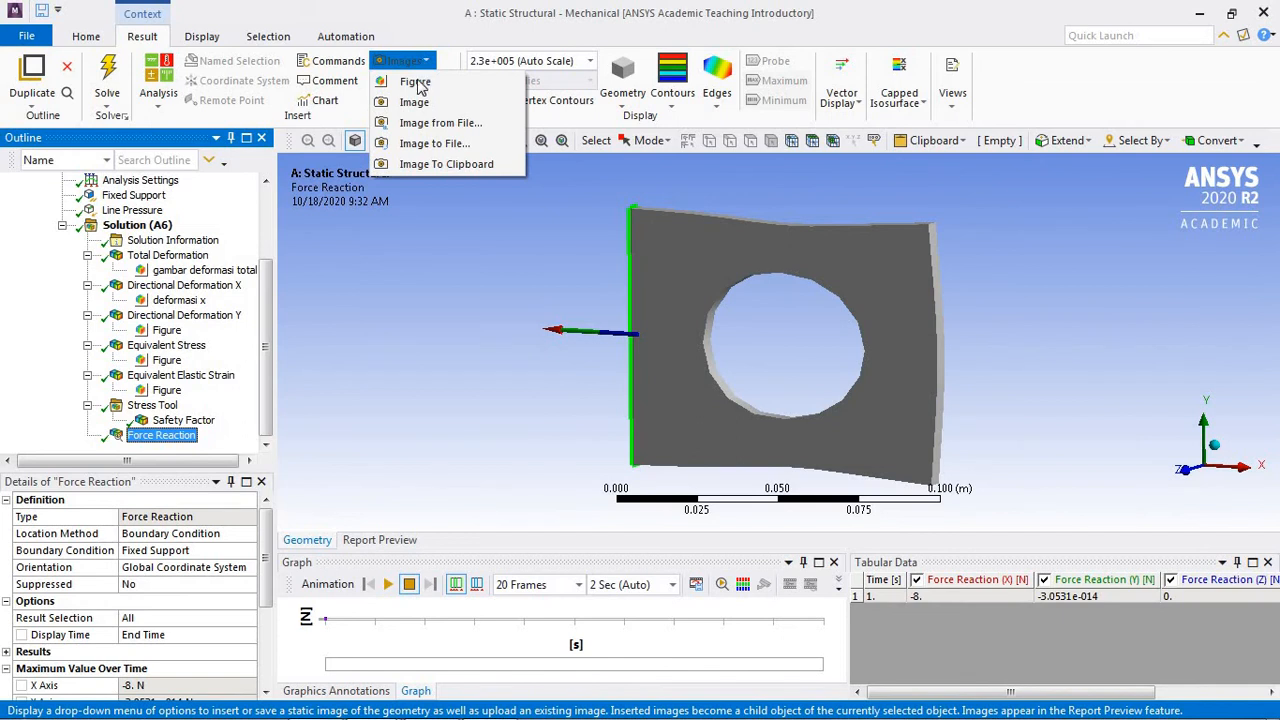
click(412, 81)
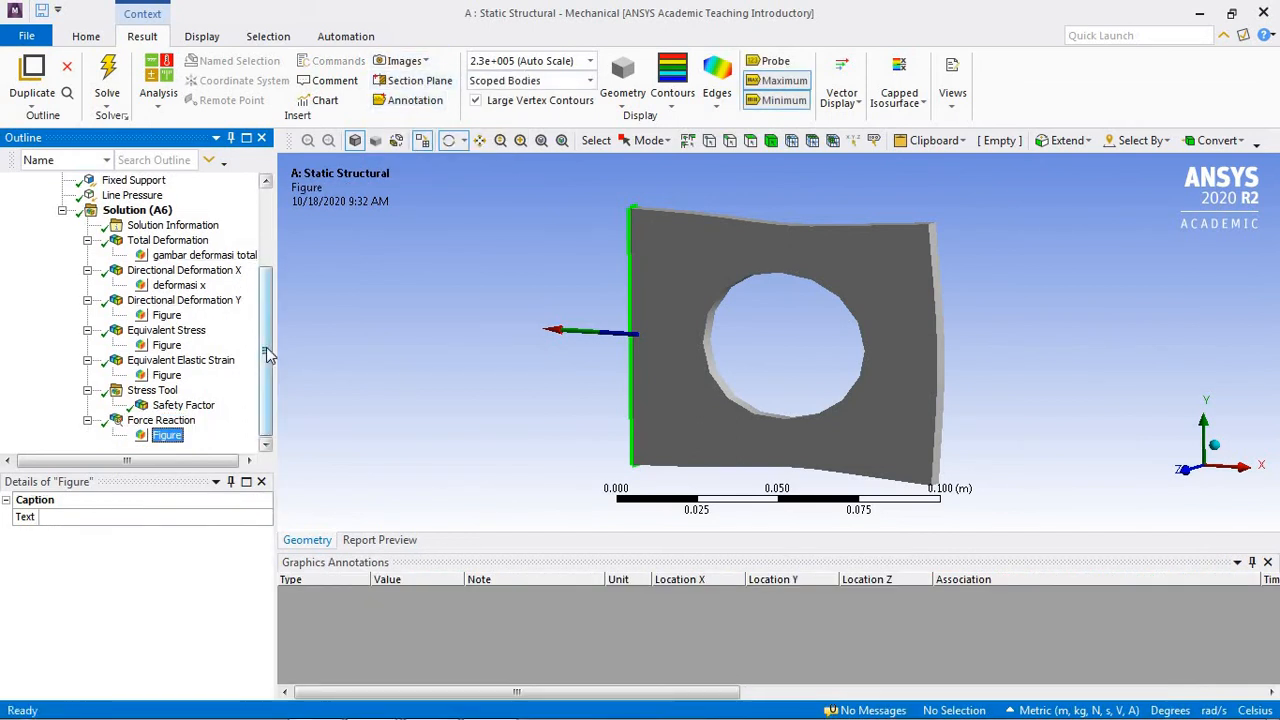
Select the Total Deformation result, look up the "report" commands, and generate the Report Preview of the project.
drag(268, 355, 268, 313)
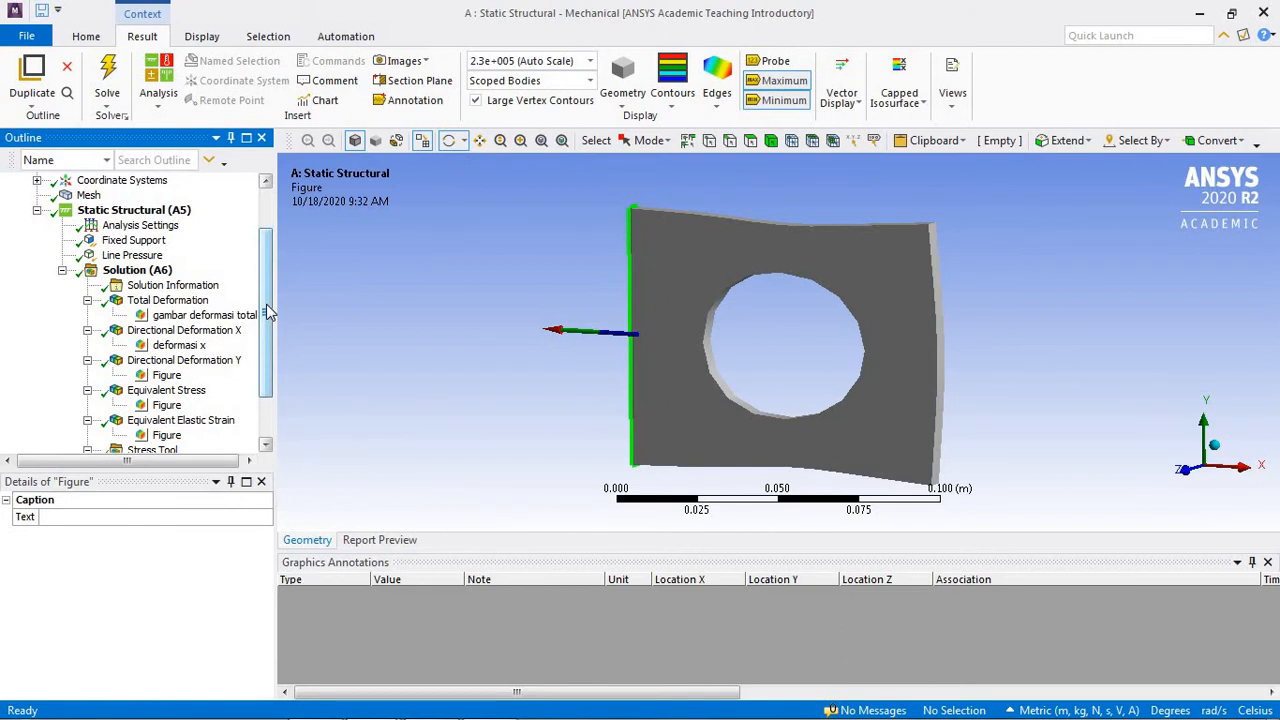
click(200, 301)
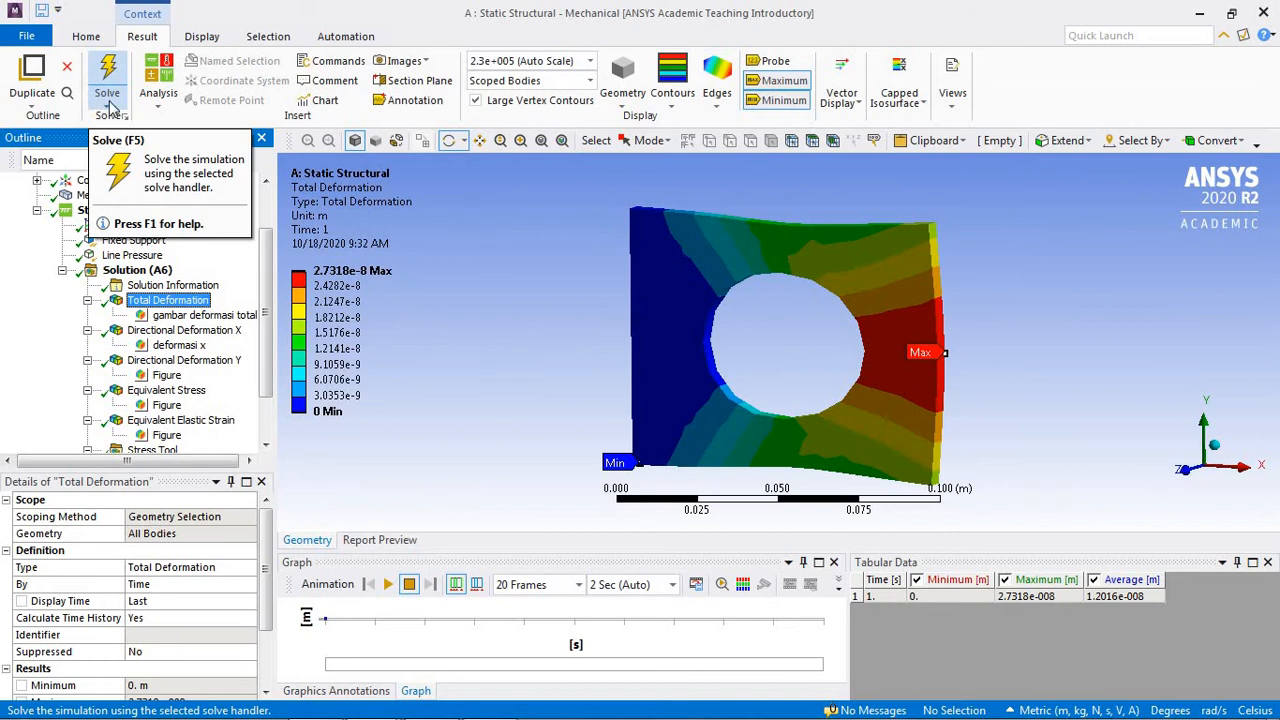
click(1104, 35)
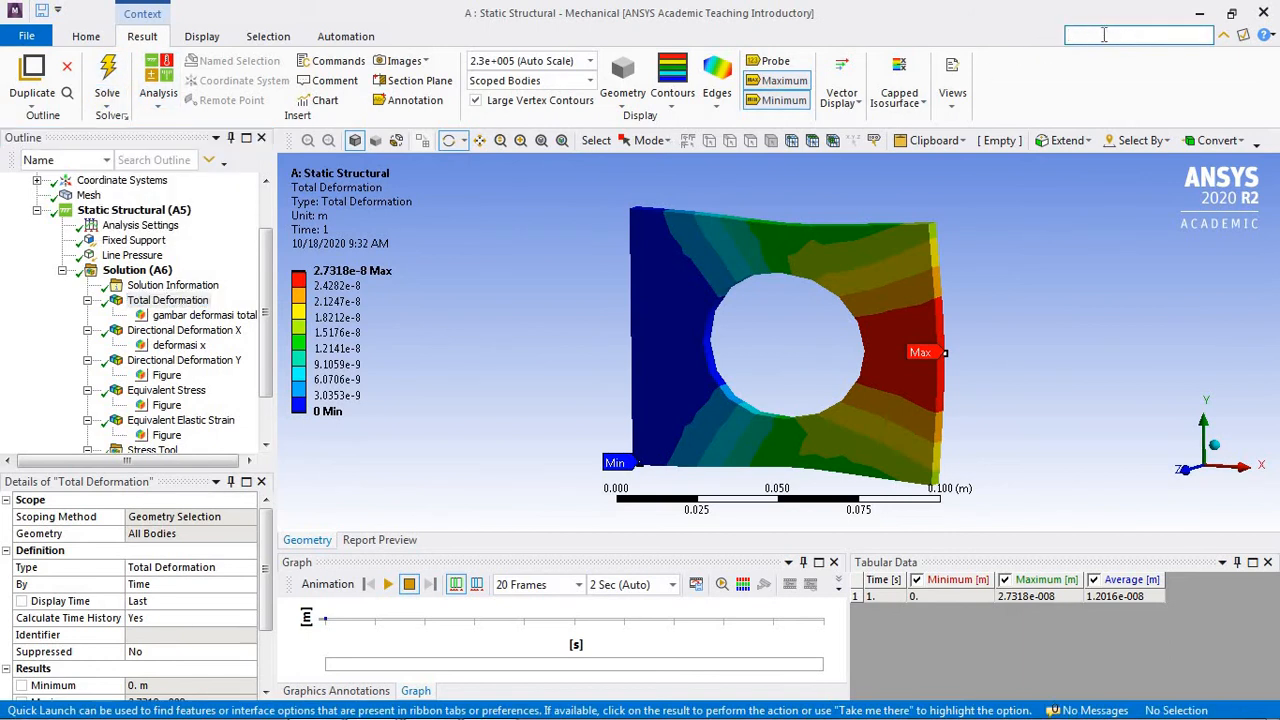
text(report)
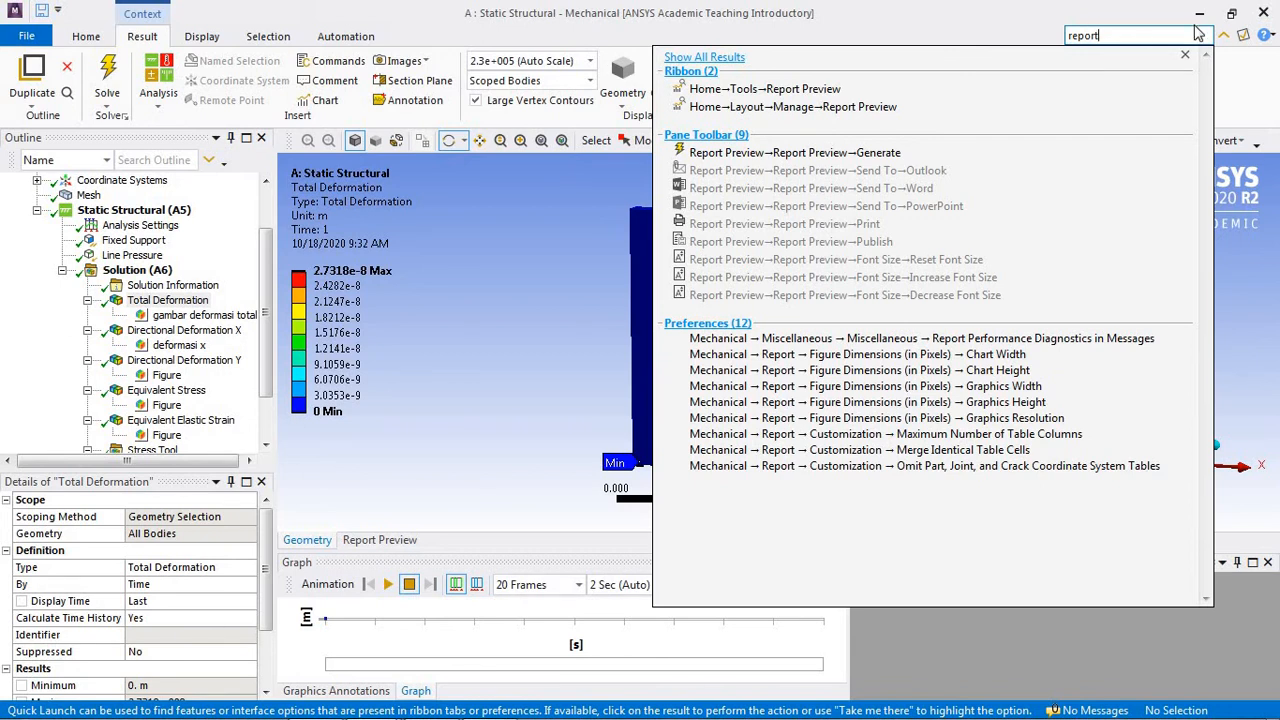
click(845, 92)
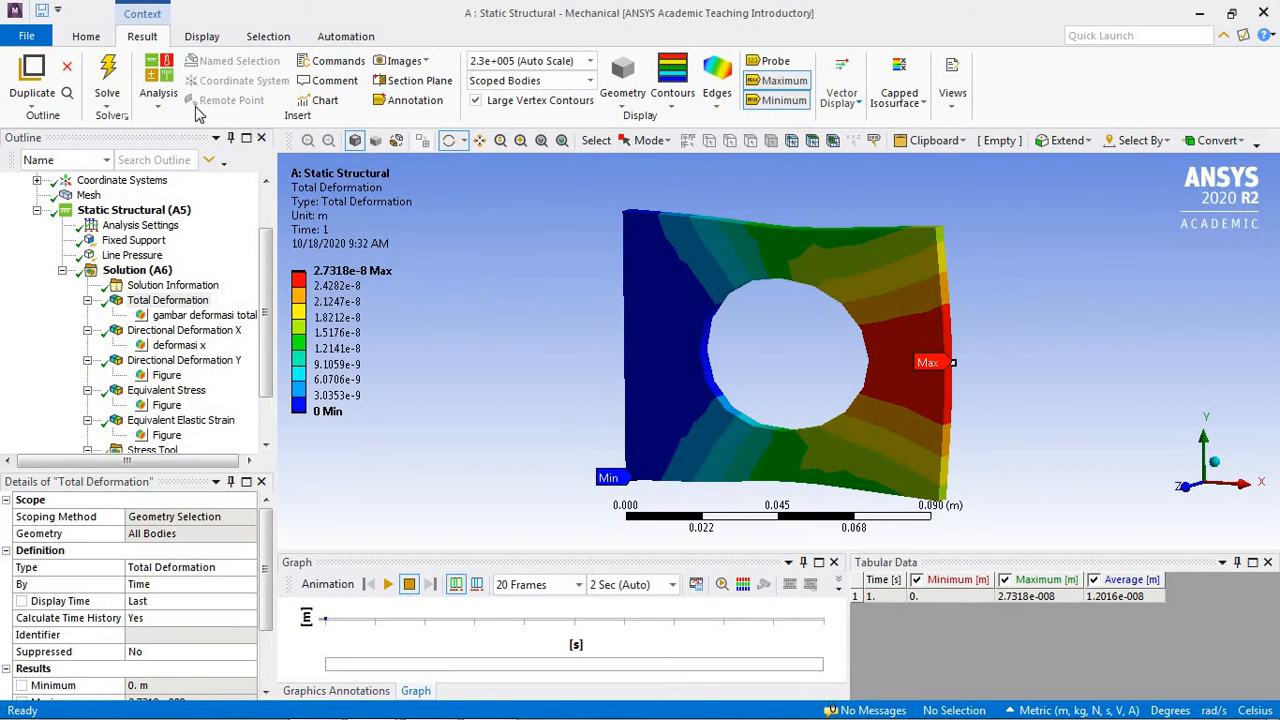
click(88, 37)
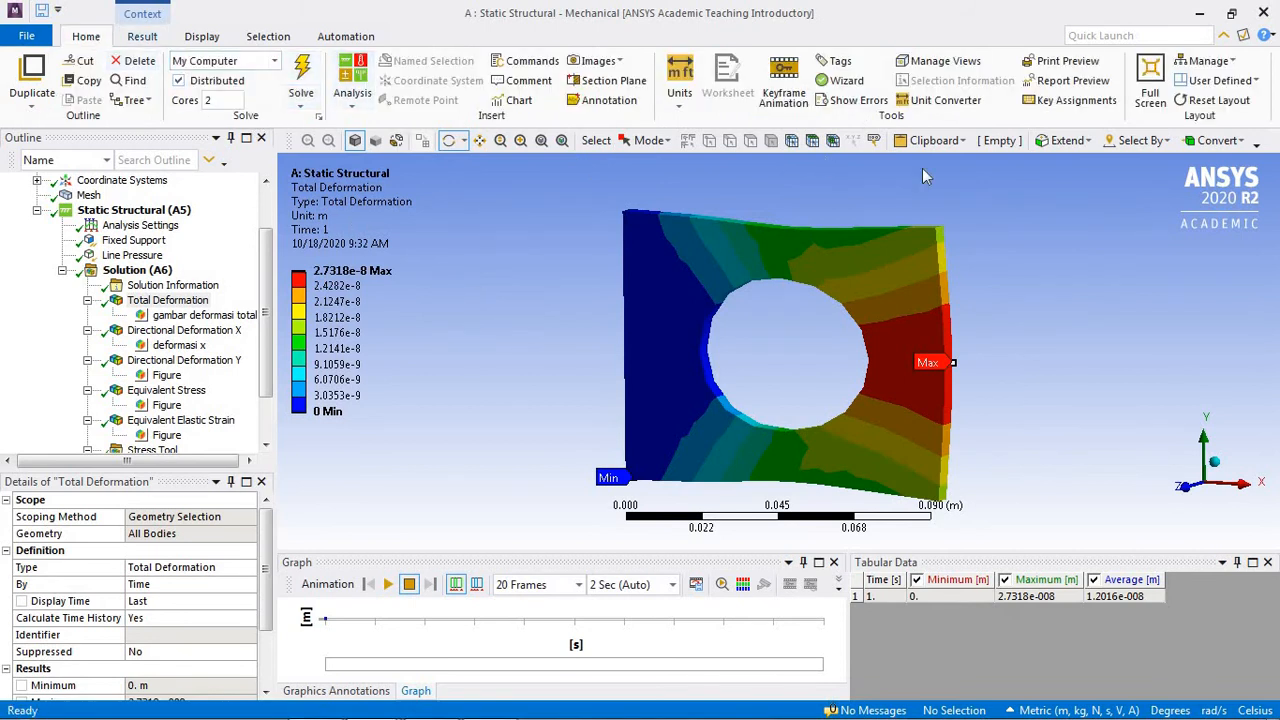
click(1092, 86)
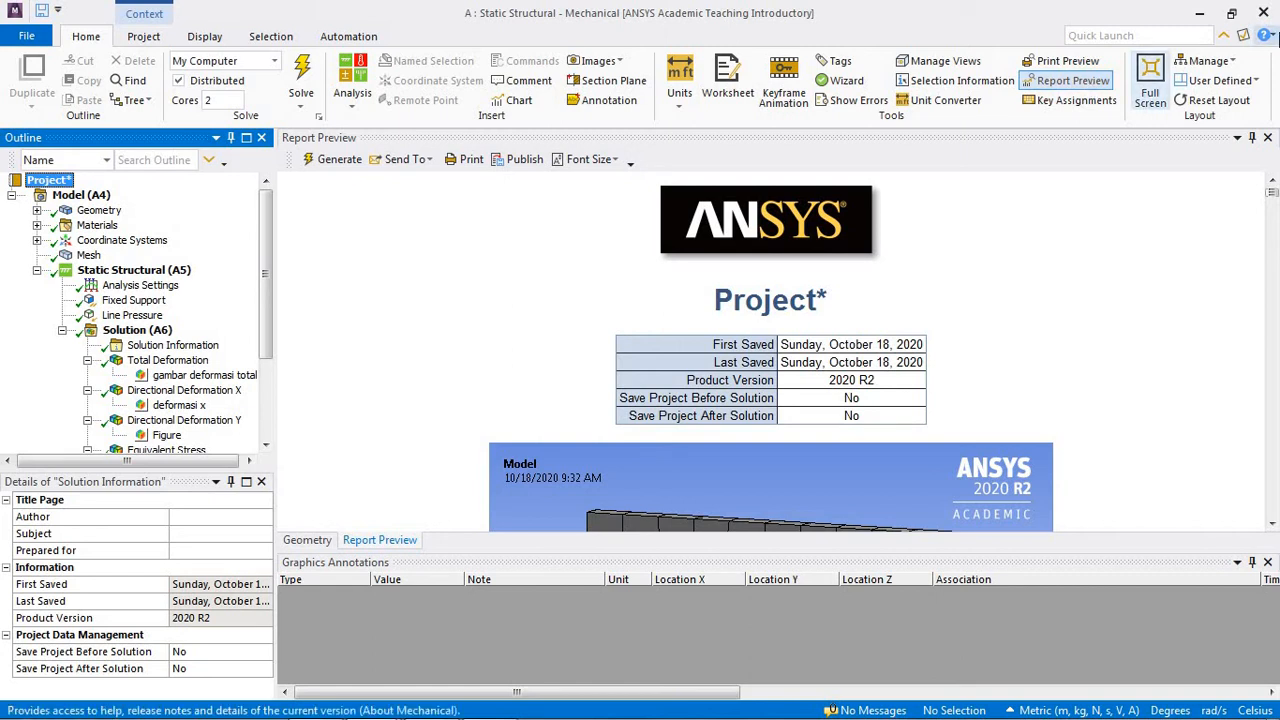
Examine the opening part of the report, from the title page and model picture through the contents list to the units table.
click(814, 299)
scroll(814, 302, down, 1)
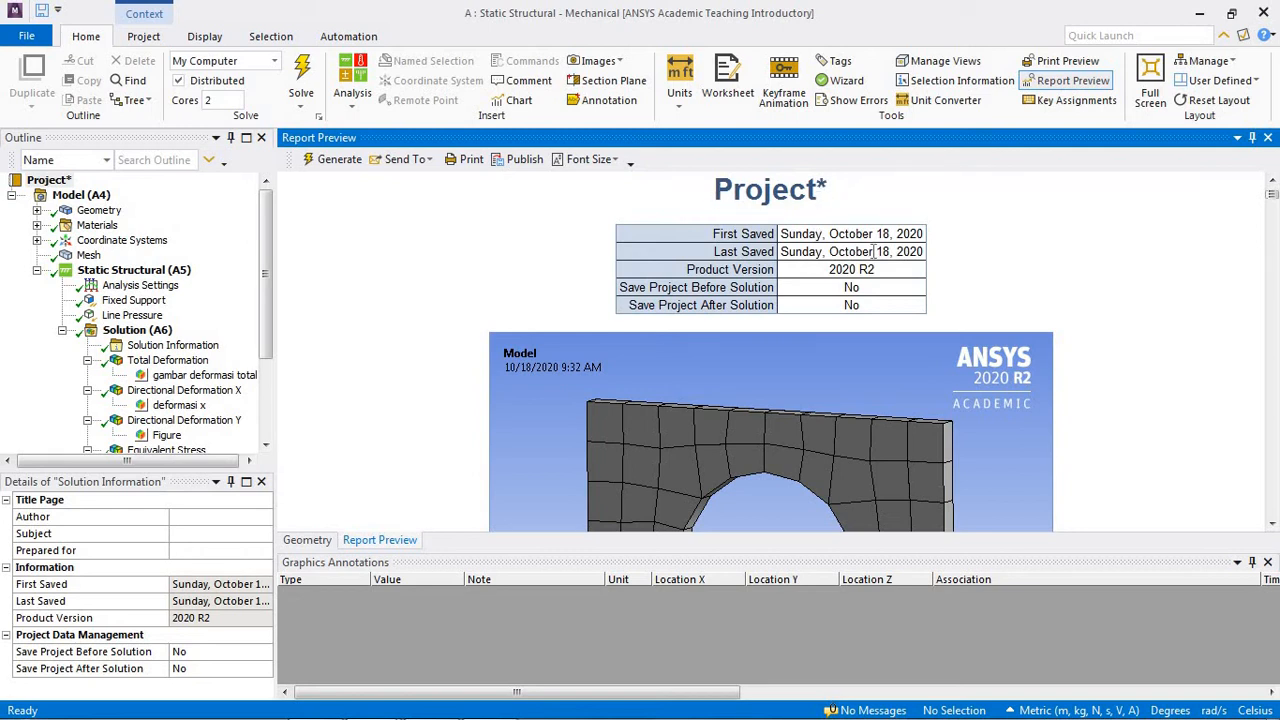
scroll(880, 257, down, 1)
scroll(880, 257, up, 1)
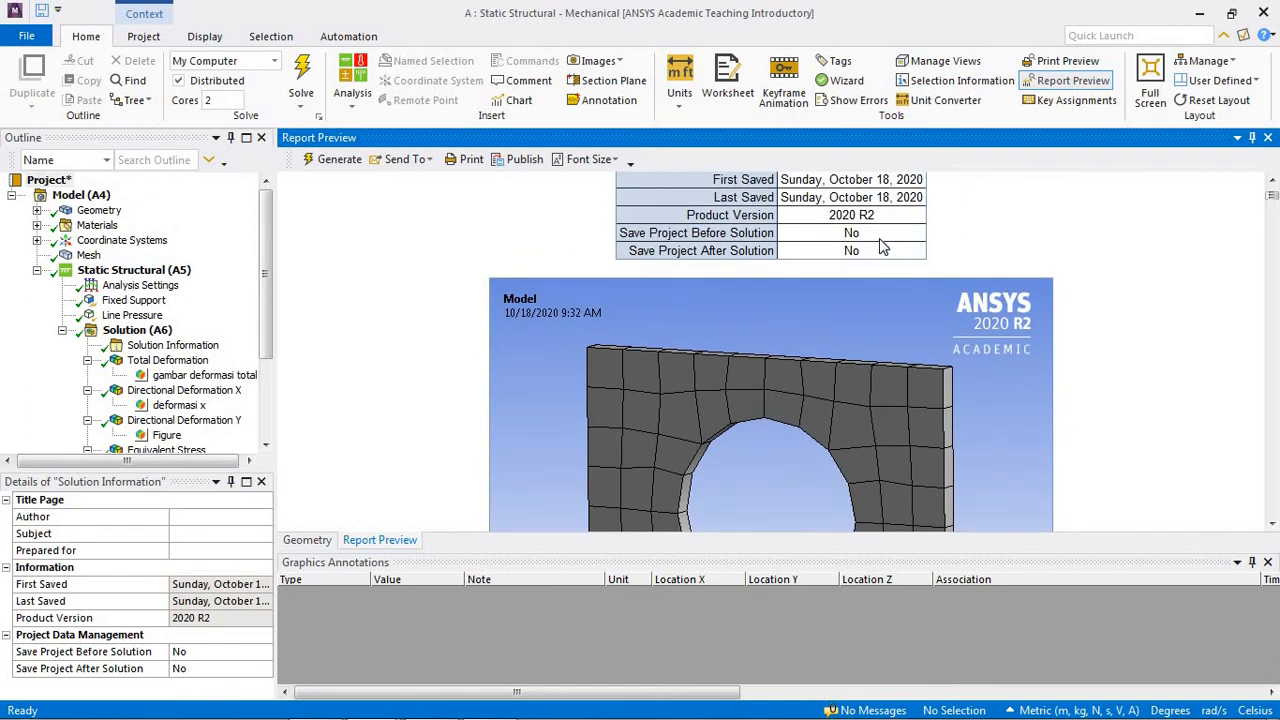
scroll(880, 250, down, 3)
scroll(879, 244, down, 2)
scroll(879, 244, up, 3)
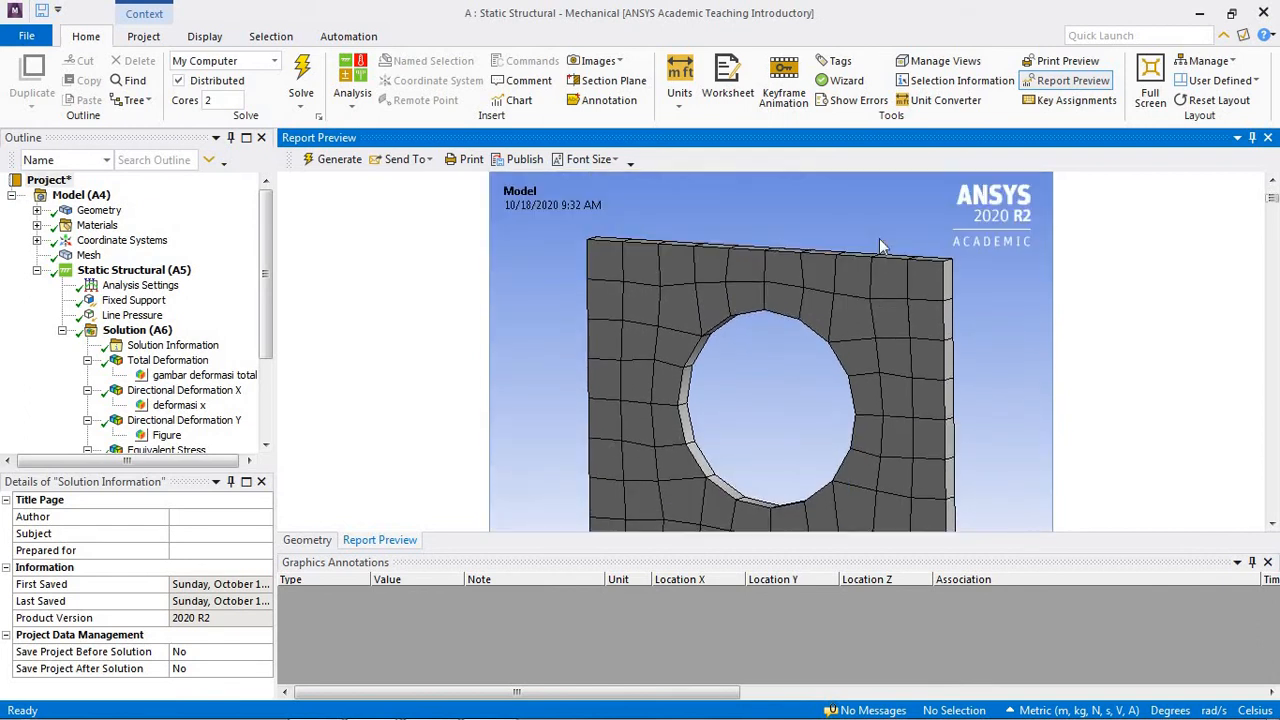
scroll(880, 246, down, 5)
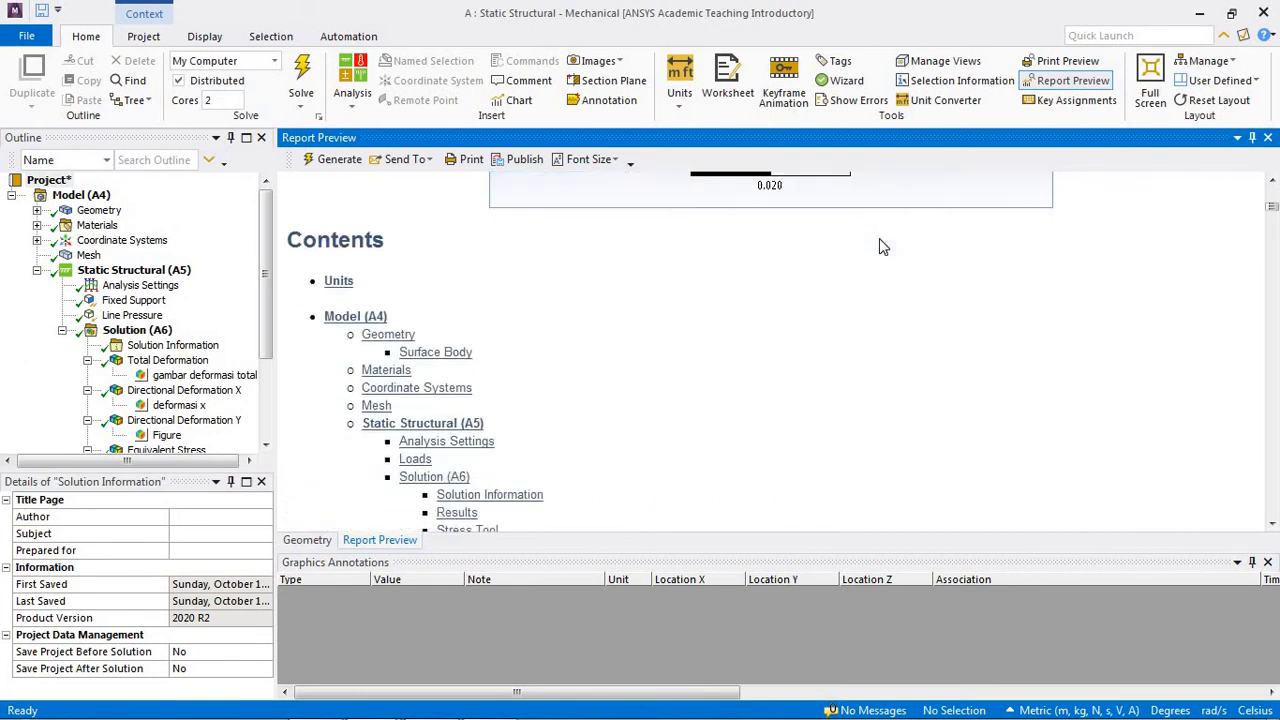
scroll(664, 238, down, 4)
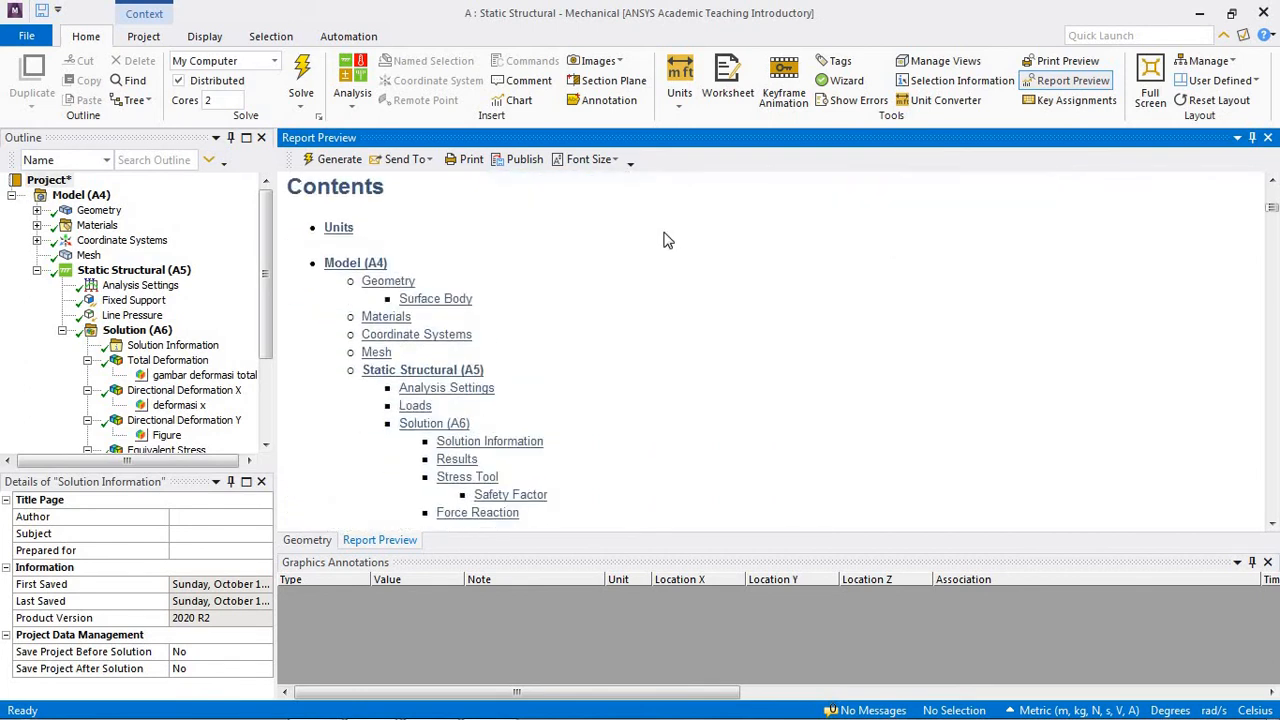
scroll(668, 240, down, 4)
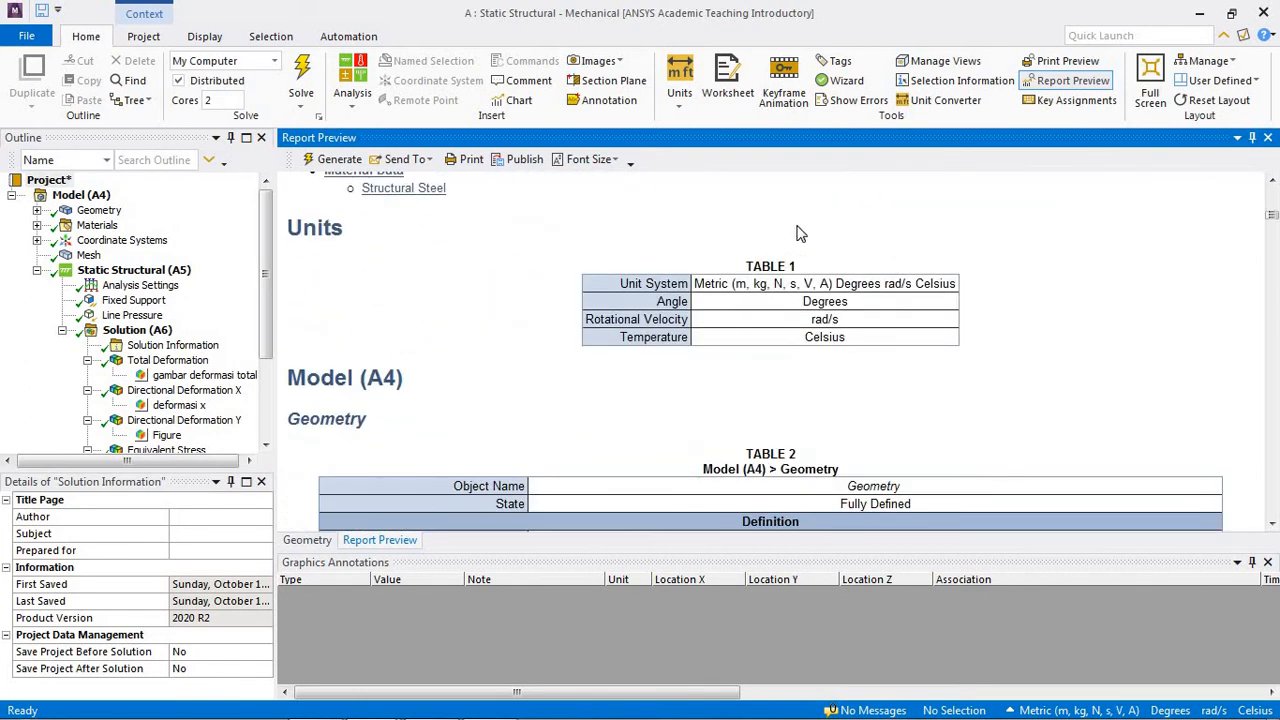
Examine the report's geometry section, from the model geometry table to the surface body's material, bounding box, mass properties and mesh statistics.
scroll(800, 232, down, 5)
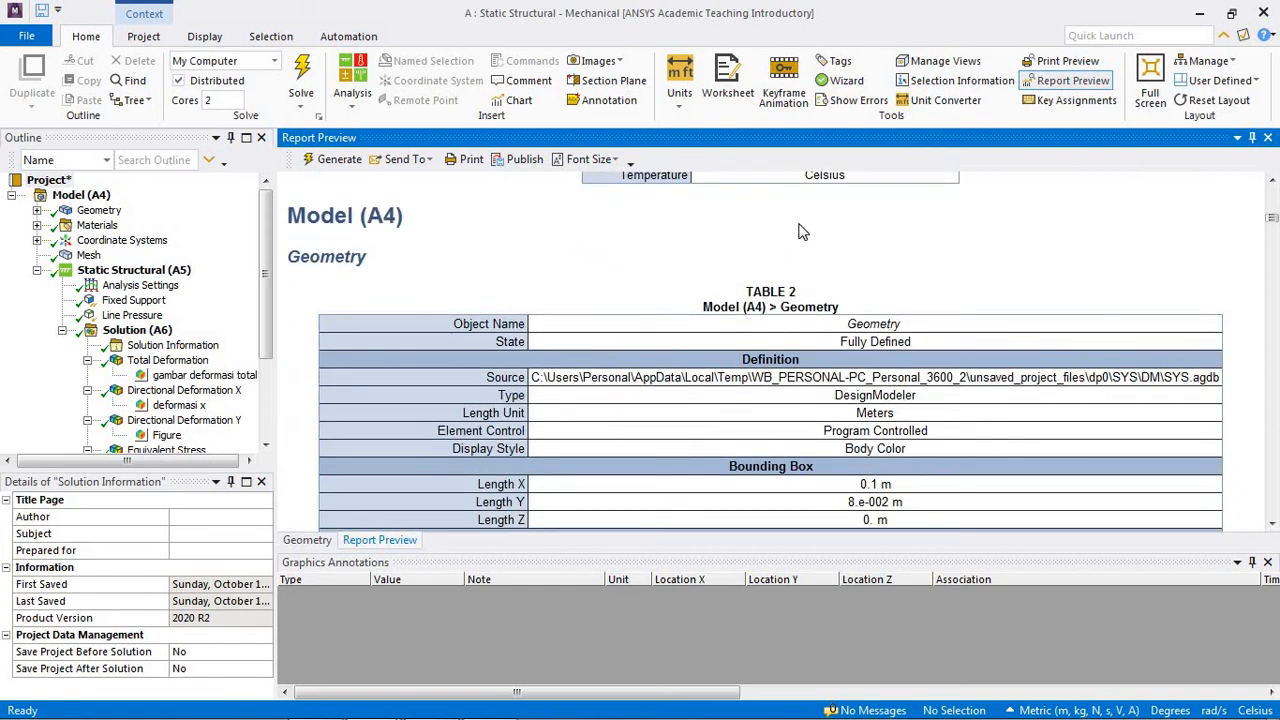
scroll(800, 232, down, 3)
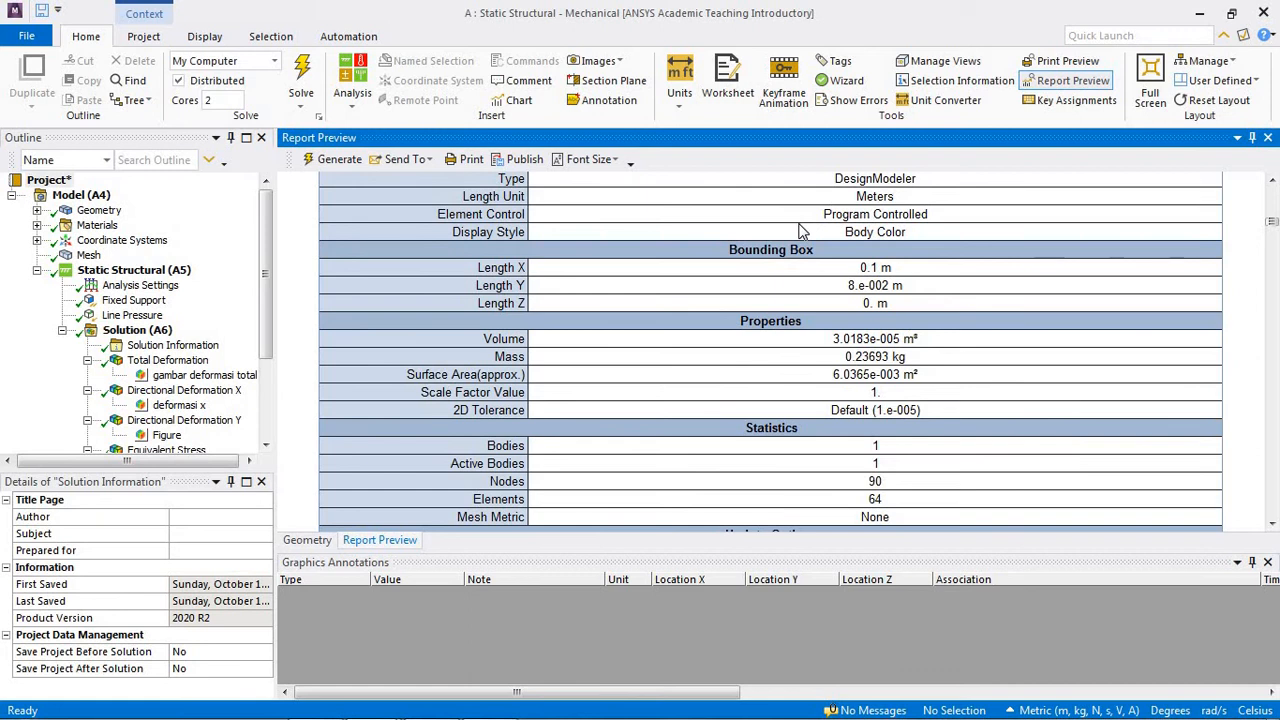
scroll(800, 232, down, 2)
scroll(800, 232, down, 3)
scroll(800, 232, down, 4)
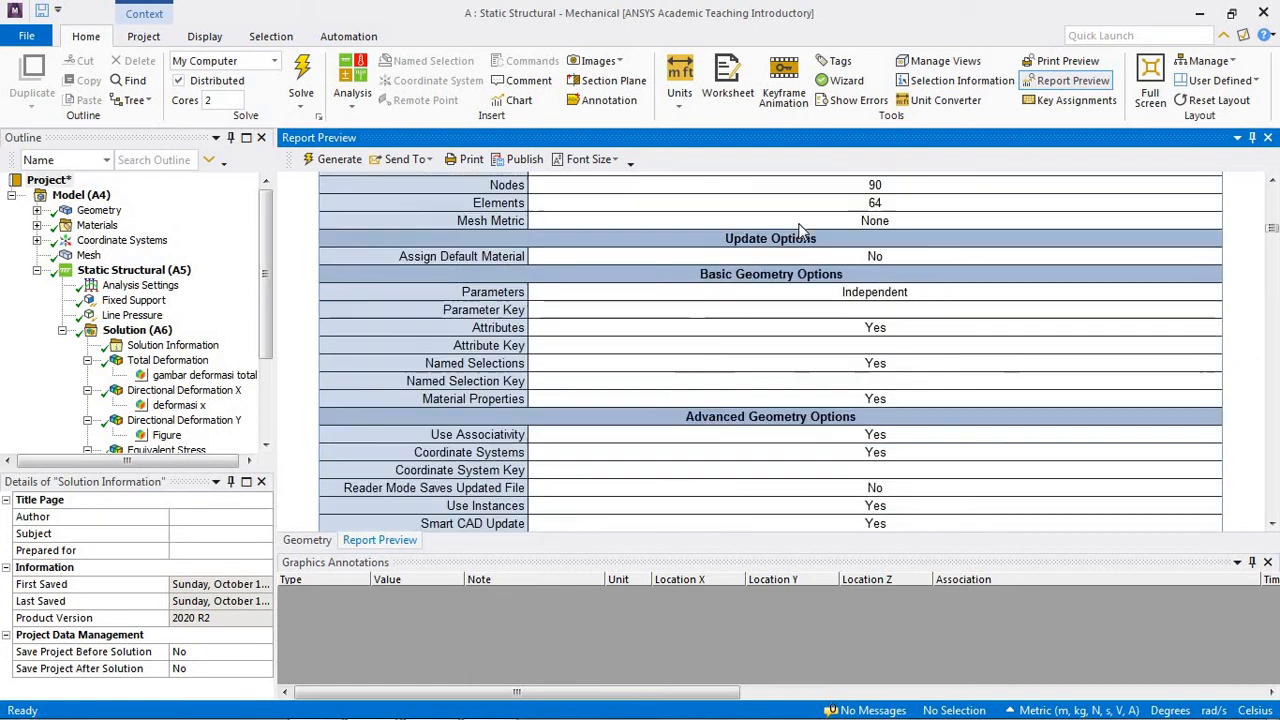
scroll(800, 232, down, 3)
scroll(800, 232, down, 3)
scroll(800, 232, down, 2)
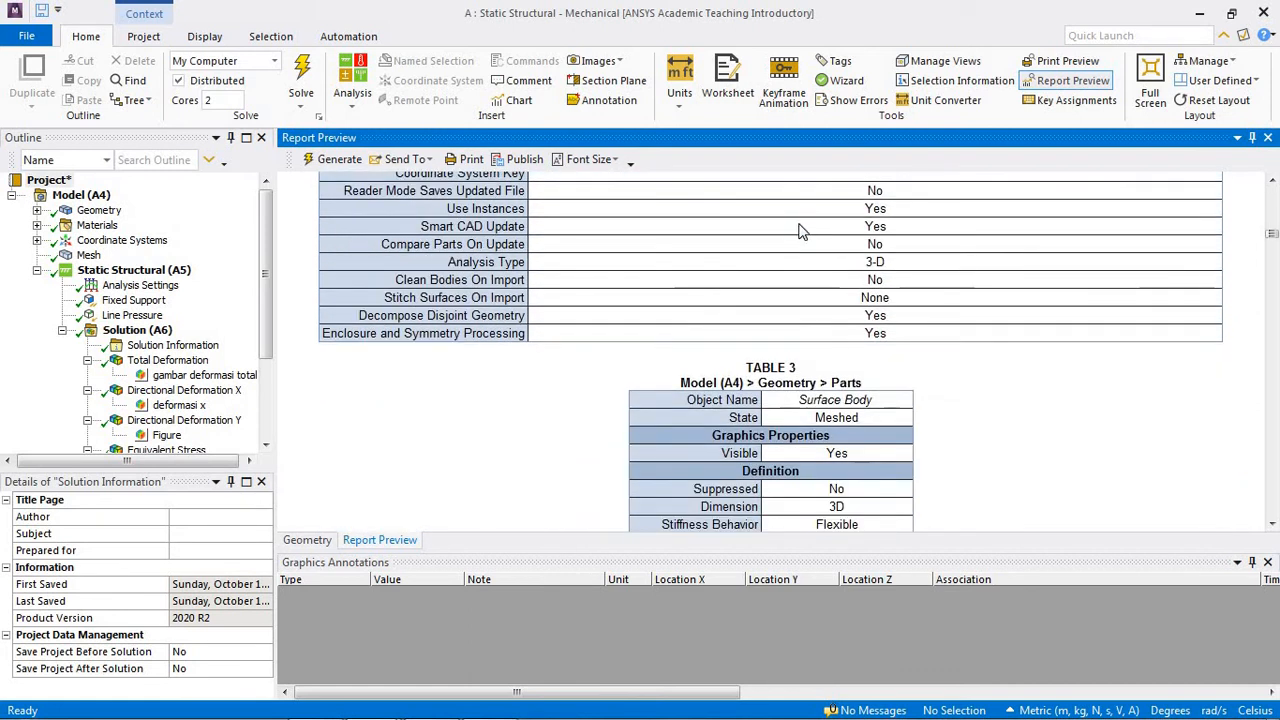
scroll(800, 232, down, 4)
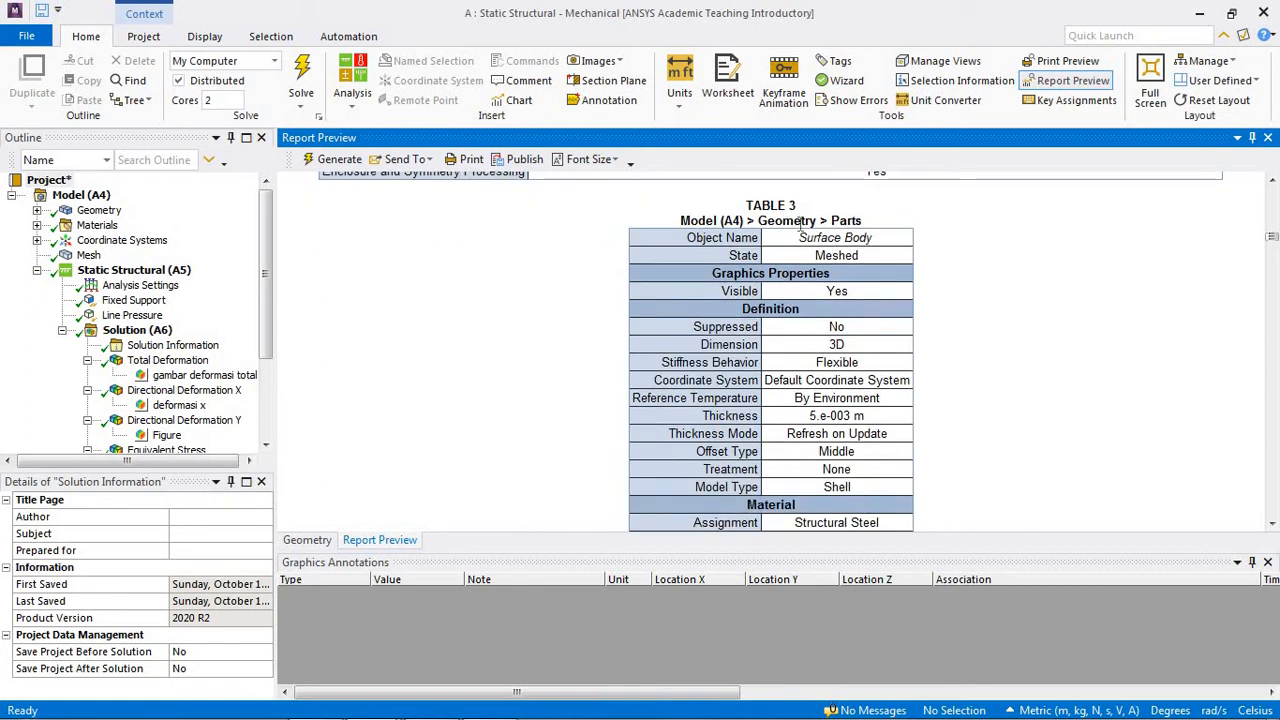
scroll(800, 227, down, 5)
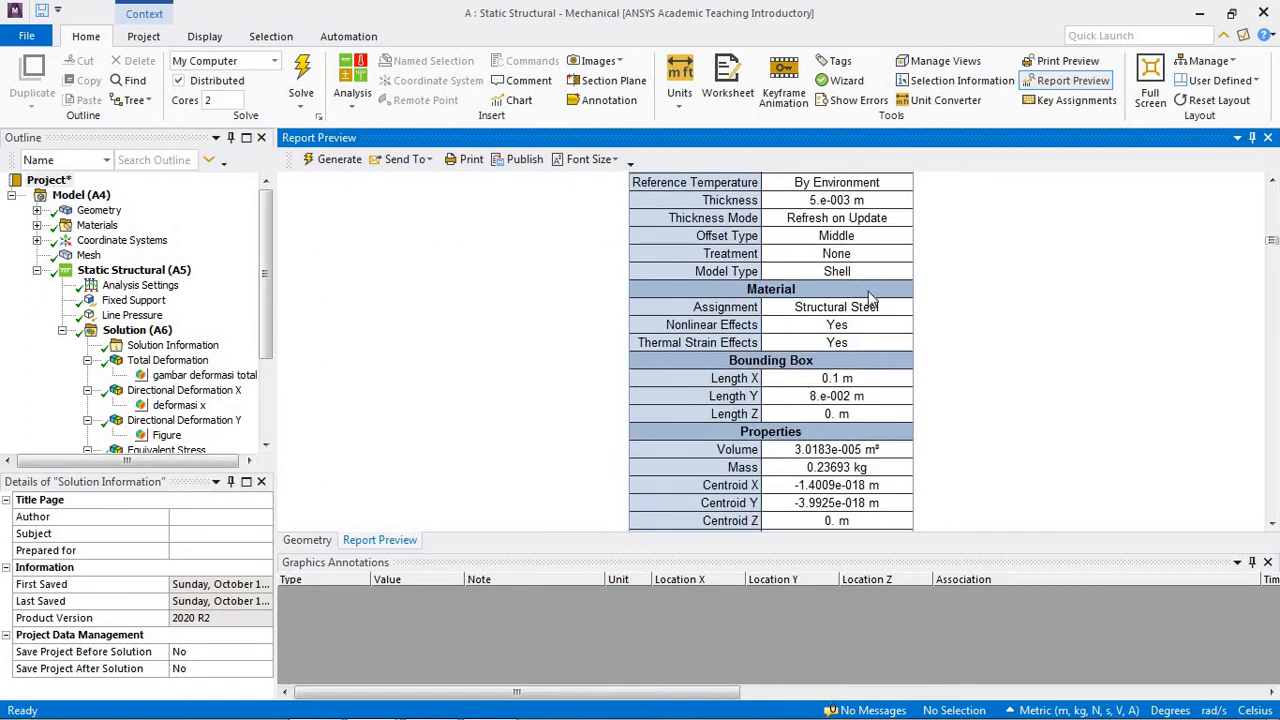
scroll(904, 289, down, 8)
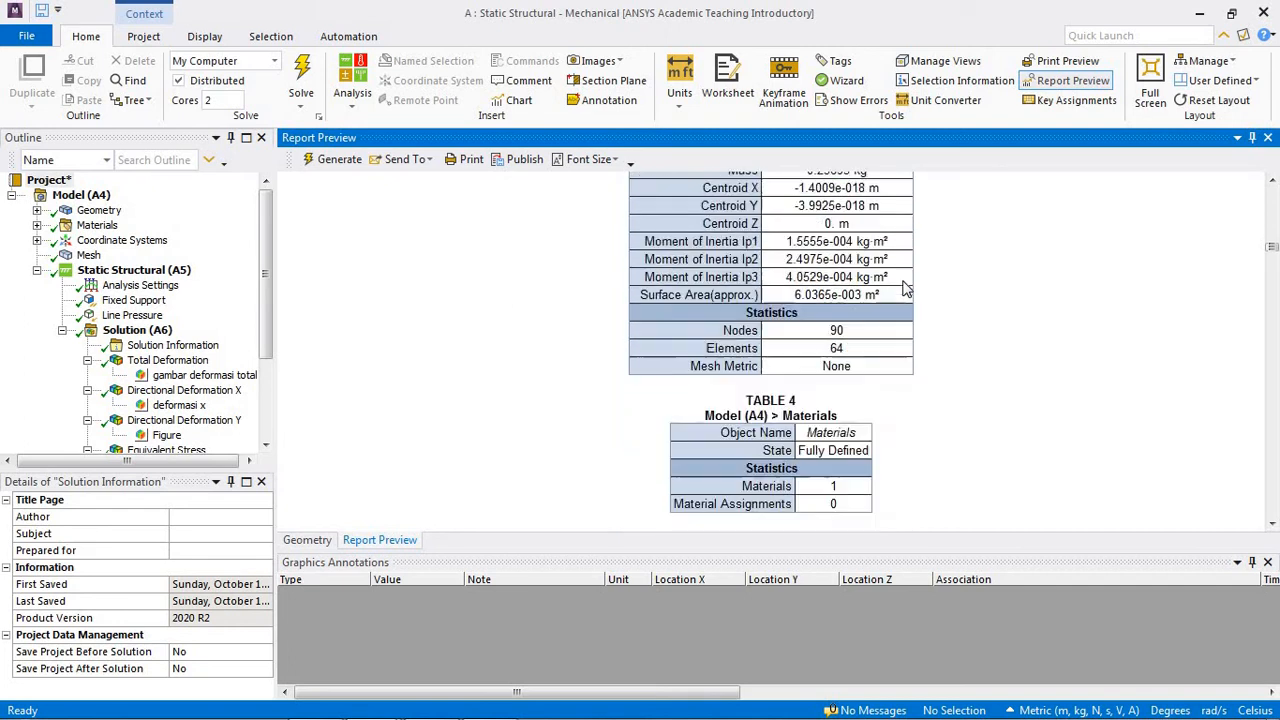
Review the report's materials, coordinate system, mesh, analysis settings and loads tables, ending with the line pressure chart.
scroll(904, 289, down, 5)
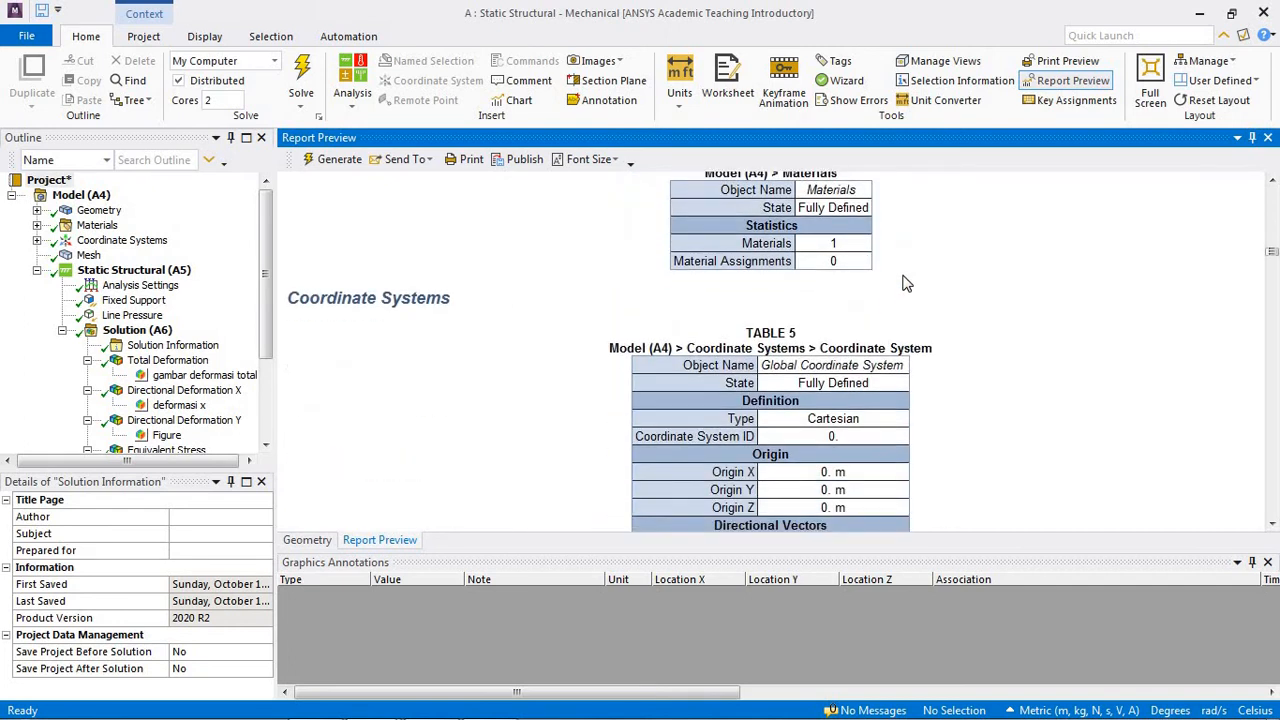
scroll(904, 283, down, 8)
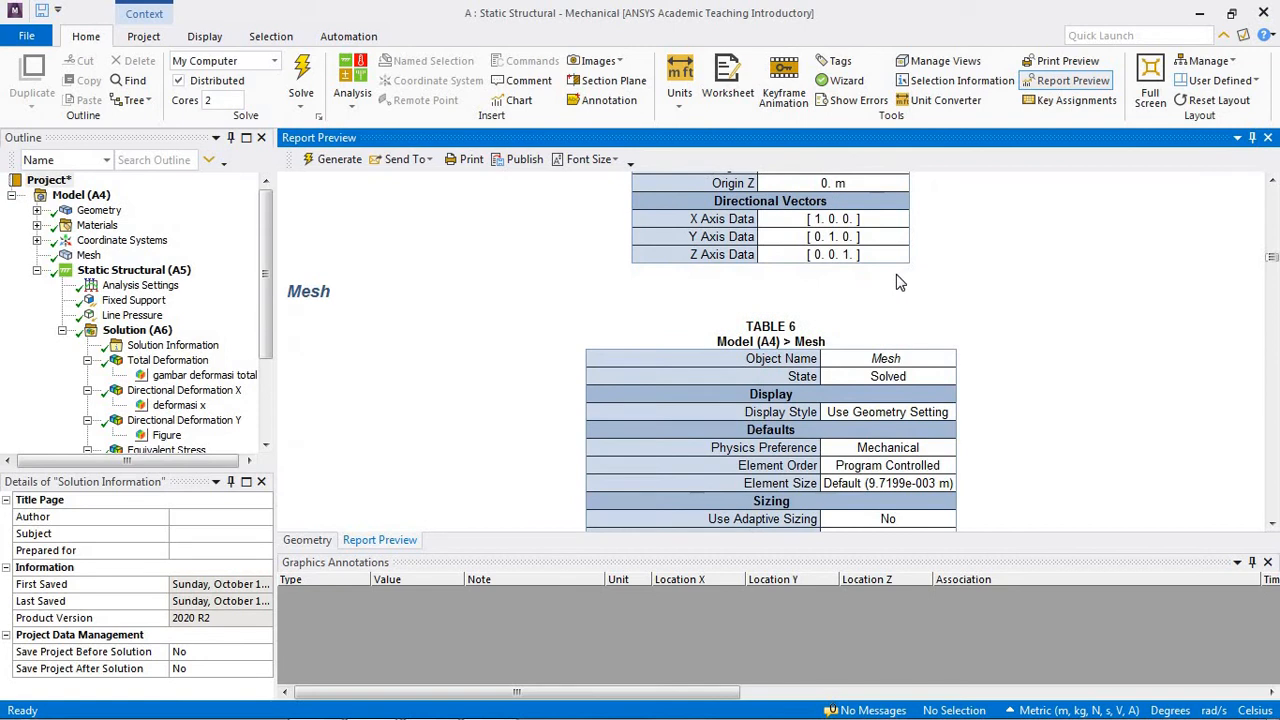
scroll(898, 283, down, 8)
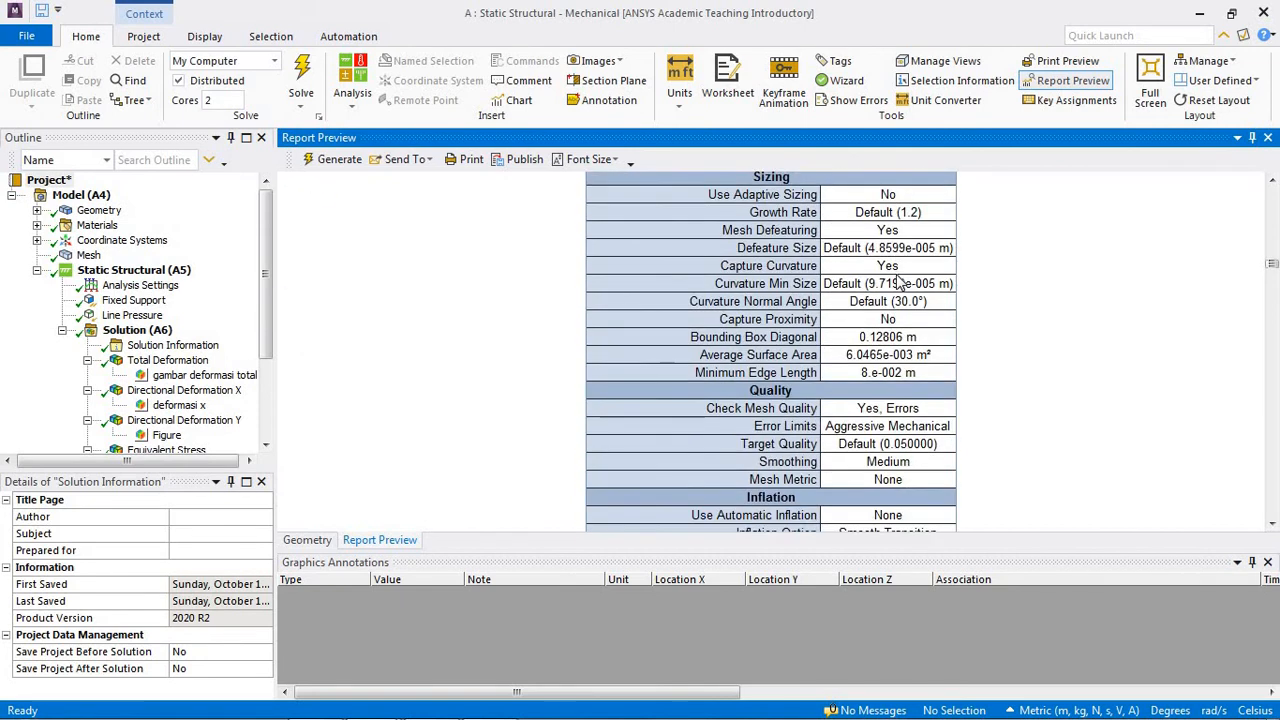
scroll(898, 283, down, 15)
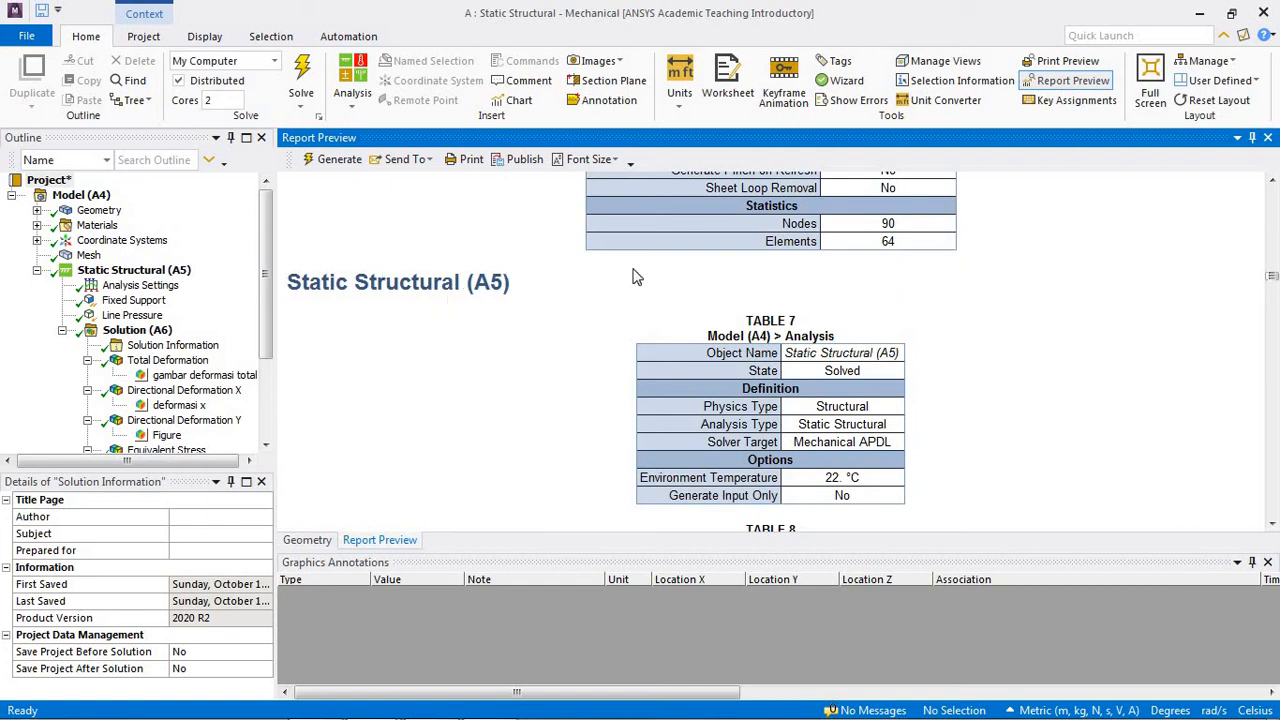
scroll(636, 277, down, 8)
scroll(636, 277, down, 12)
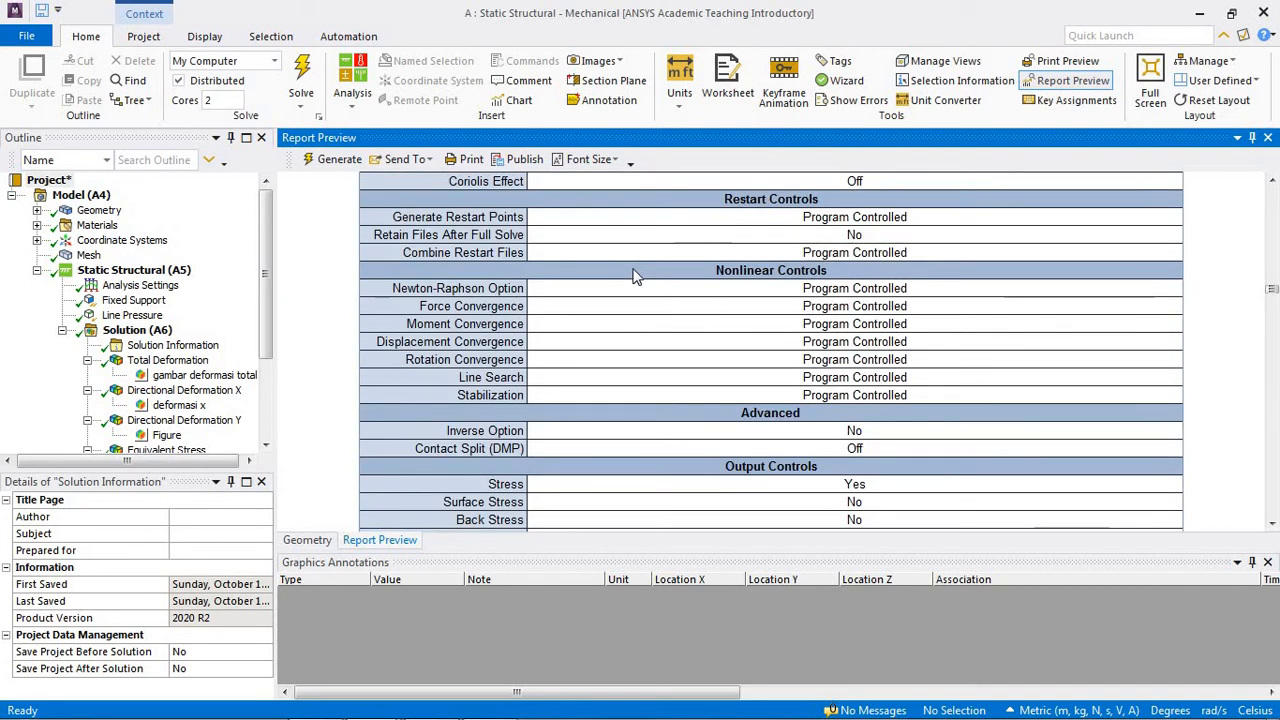
scroll(633, 277, down, 14)
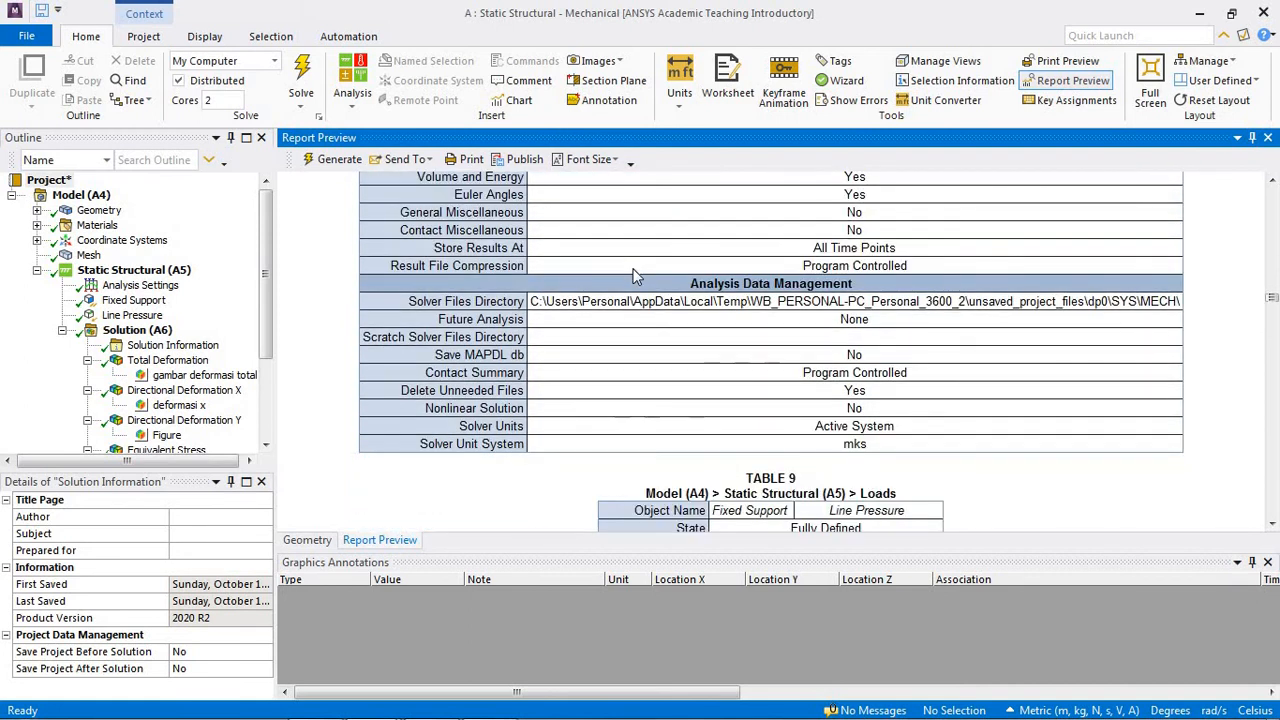
scroll(633, 277, down, 5)
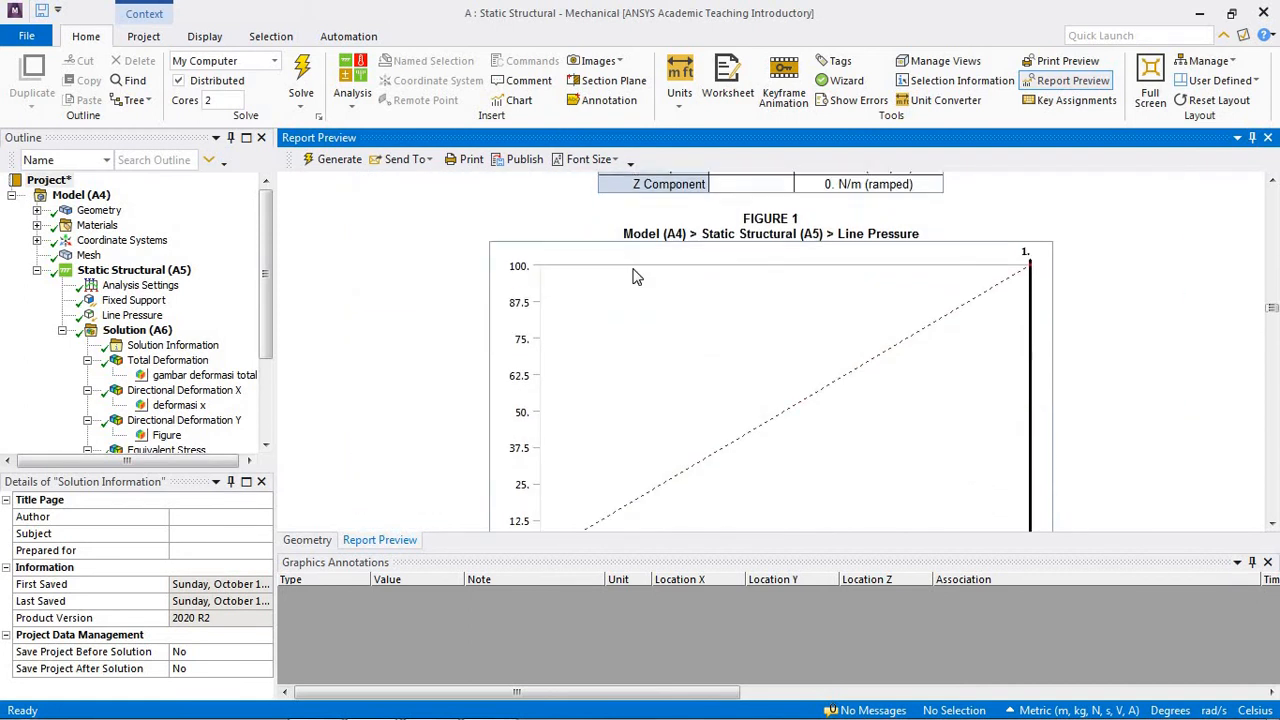
scroll(638, 275, down, 3)
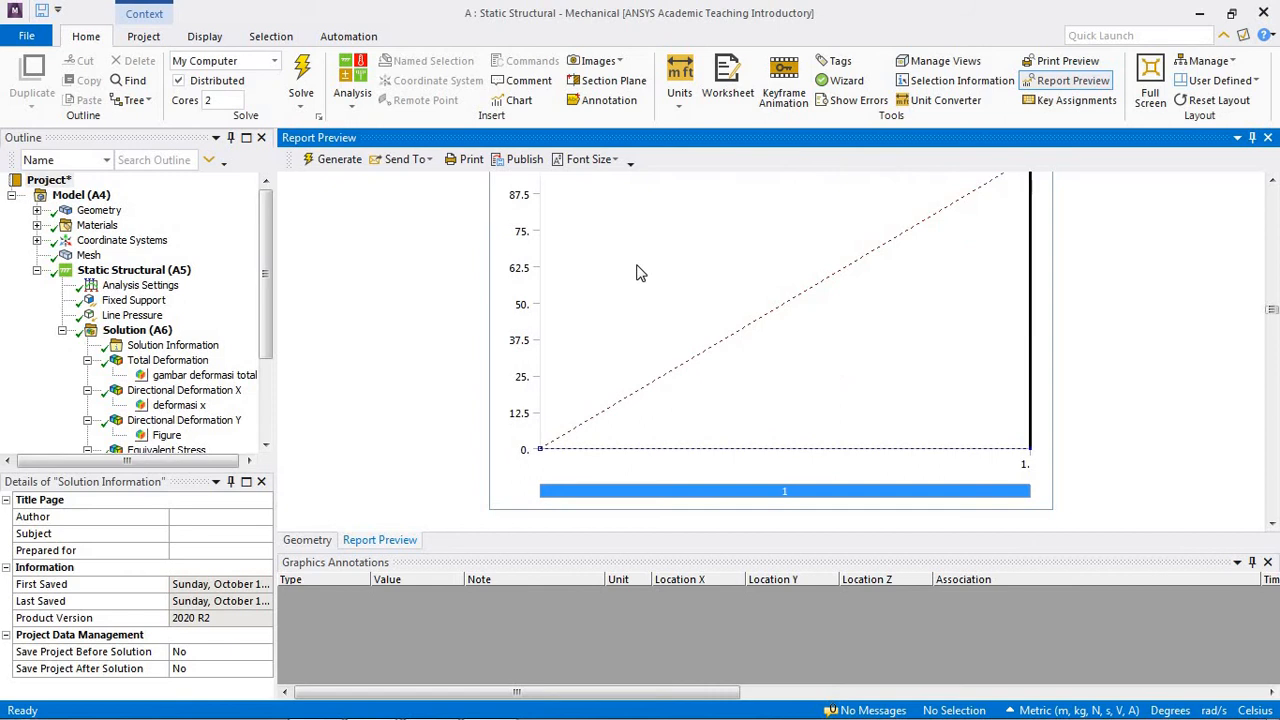
scroll(640, 272, up, 1)
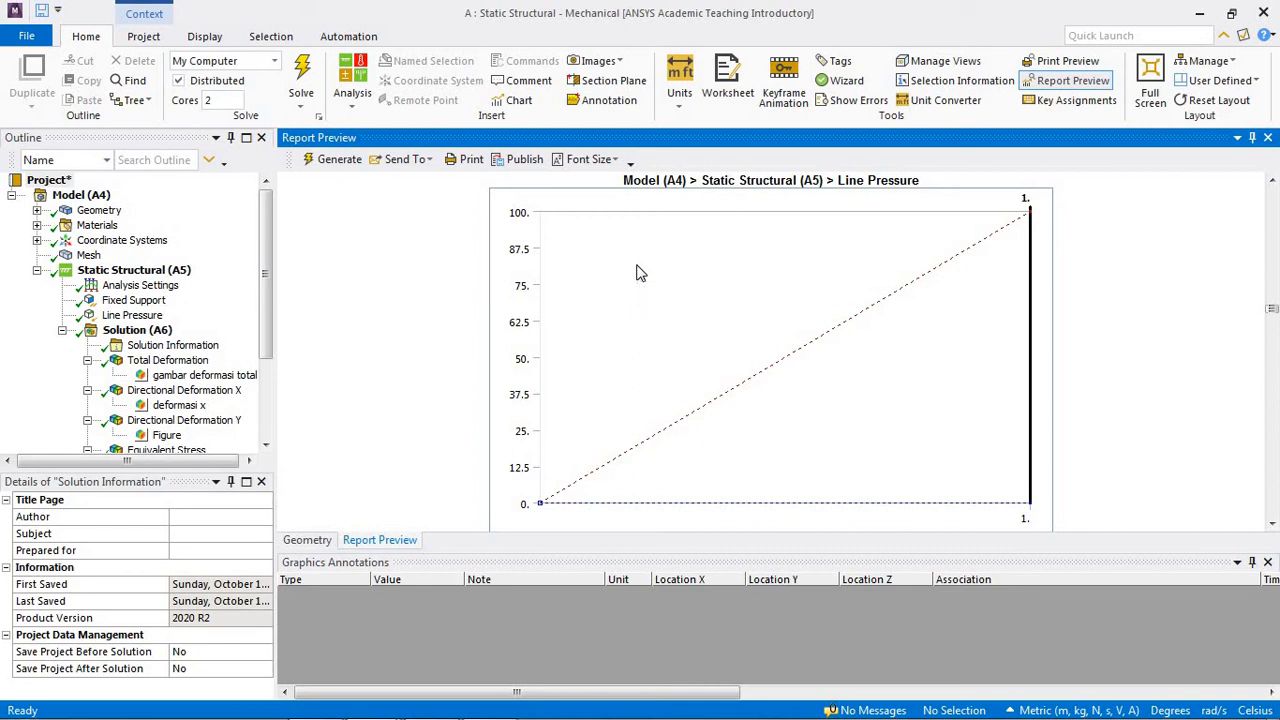
Examine the report's solution and results tables, followed by the Total Deformation chart, table and "gambar deformasi total" figure.
scroll(640, 273, down, 10)
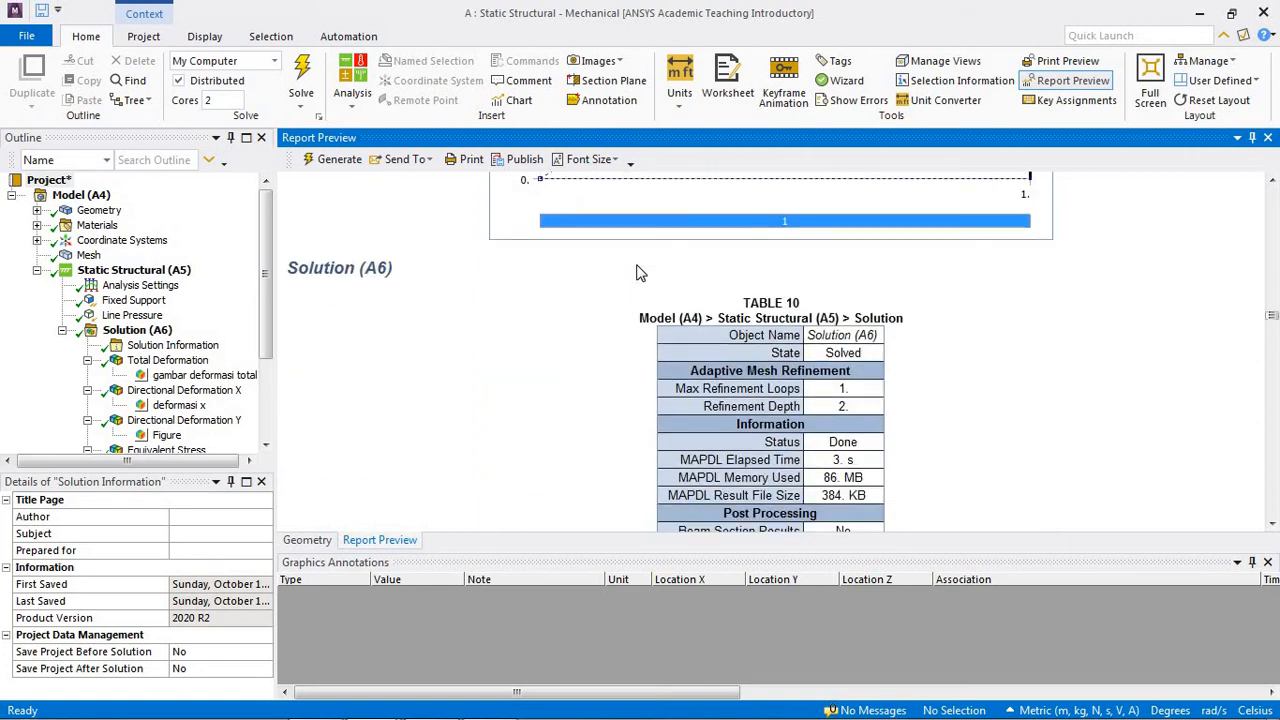
scroll(640, 273, down, 10)
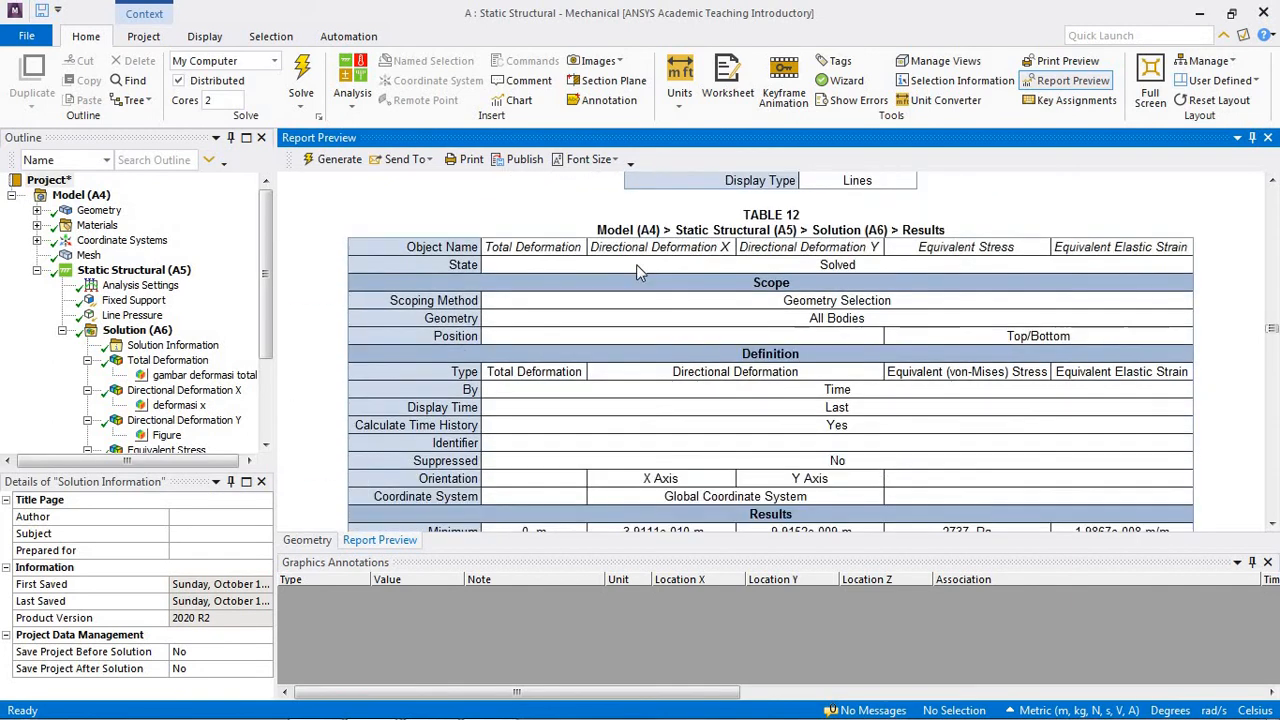
scroll(638, 273, down, 3)
scroll(640, 273, down, 5)
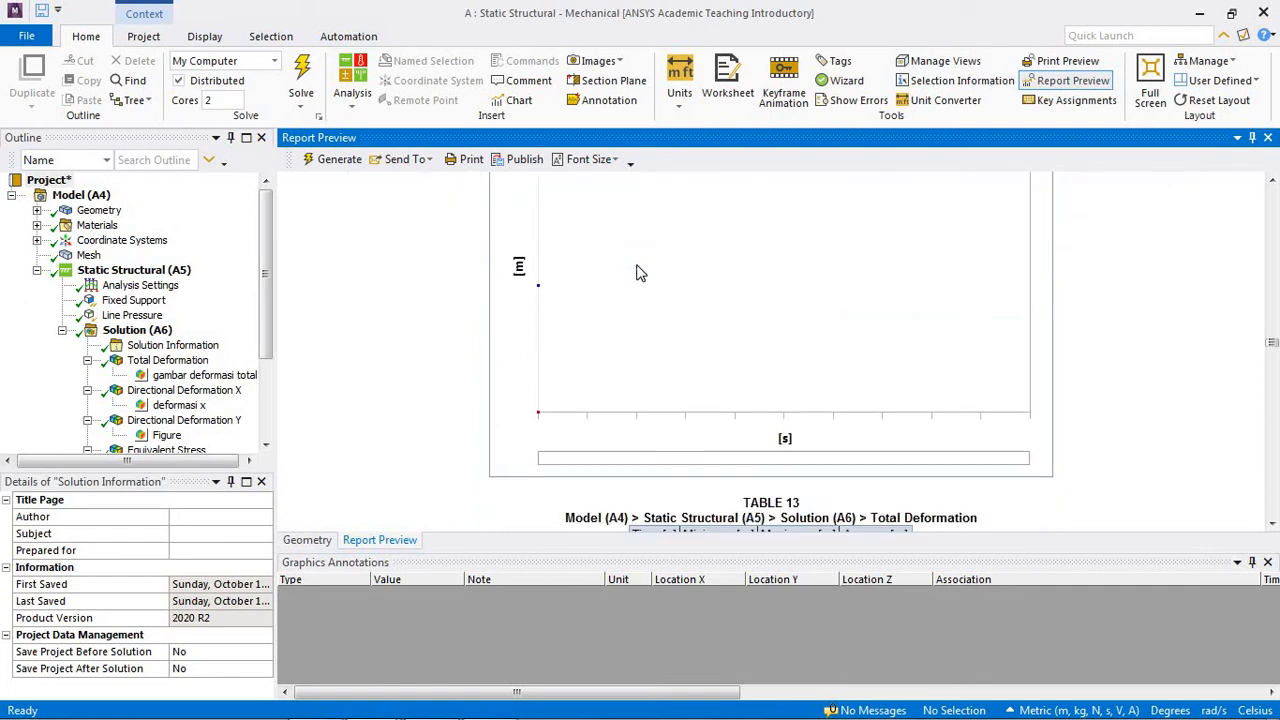
scroll(640, 273, up, 3)
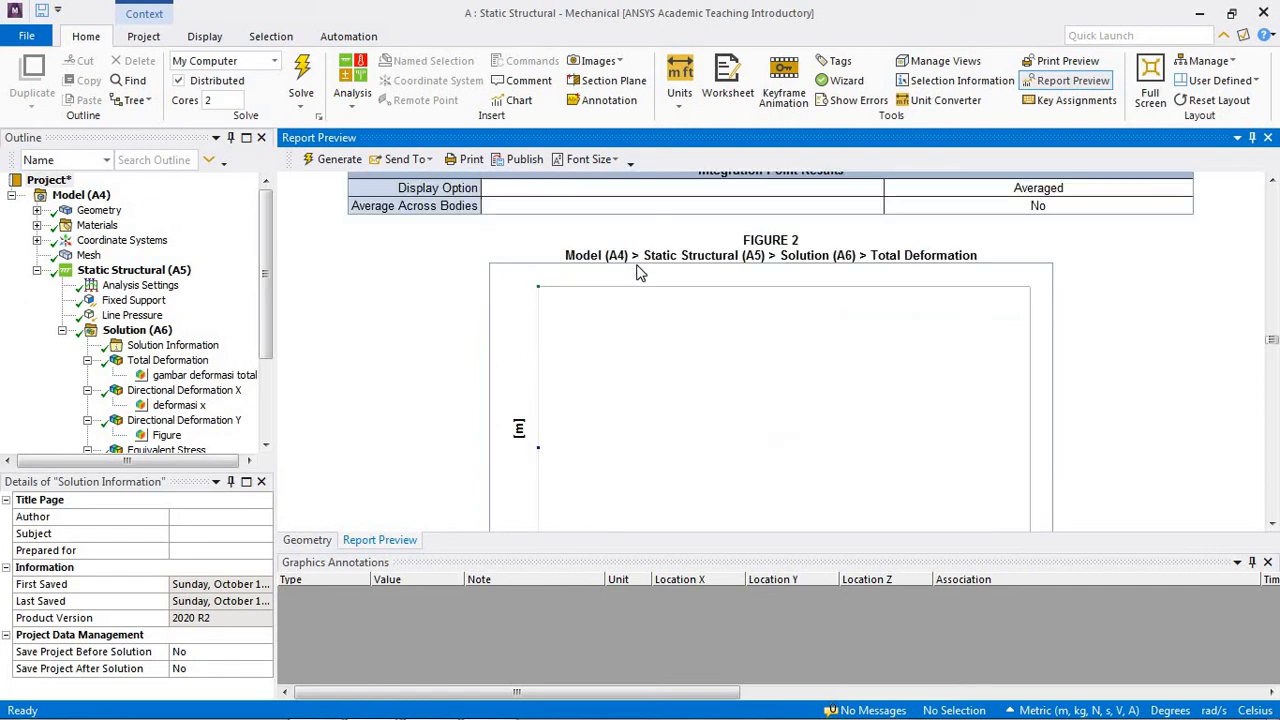
scroll(640, 273, down, 5)
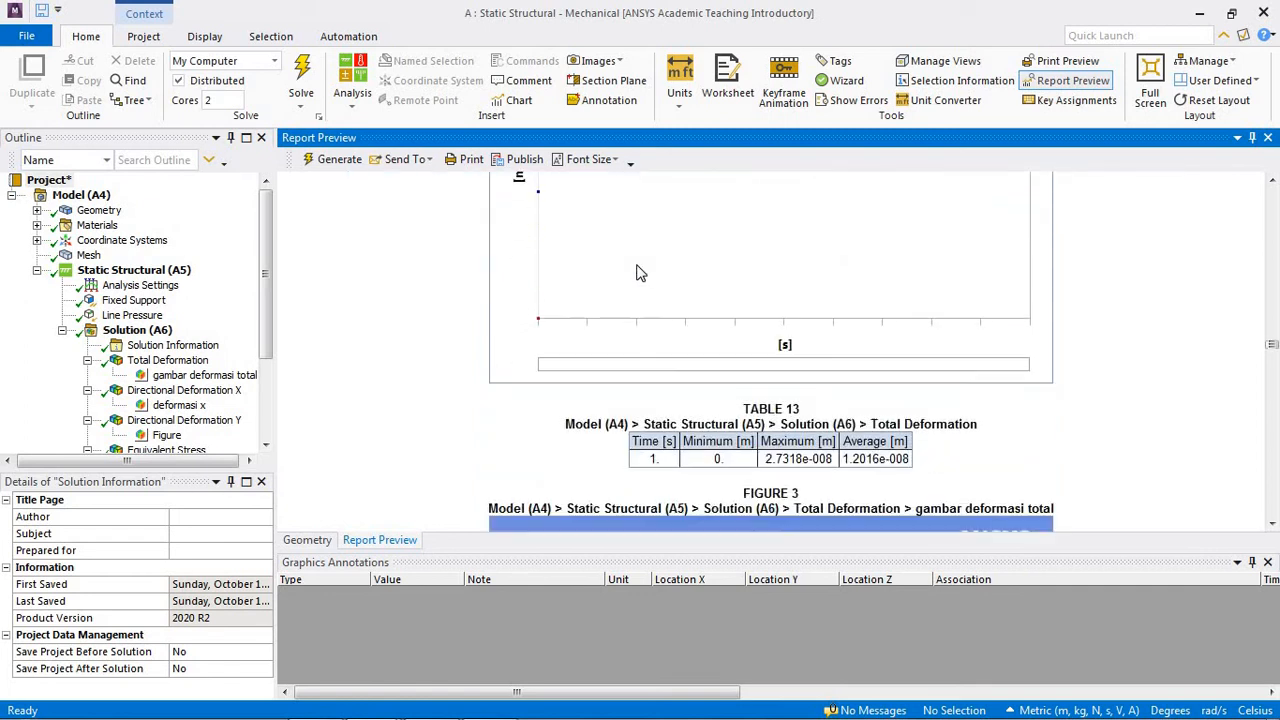
scroll(640, 273, down, 5)
scroll(640, 273, up, 2)
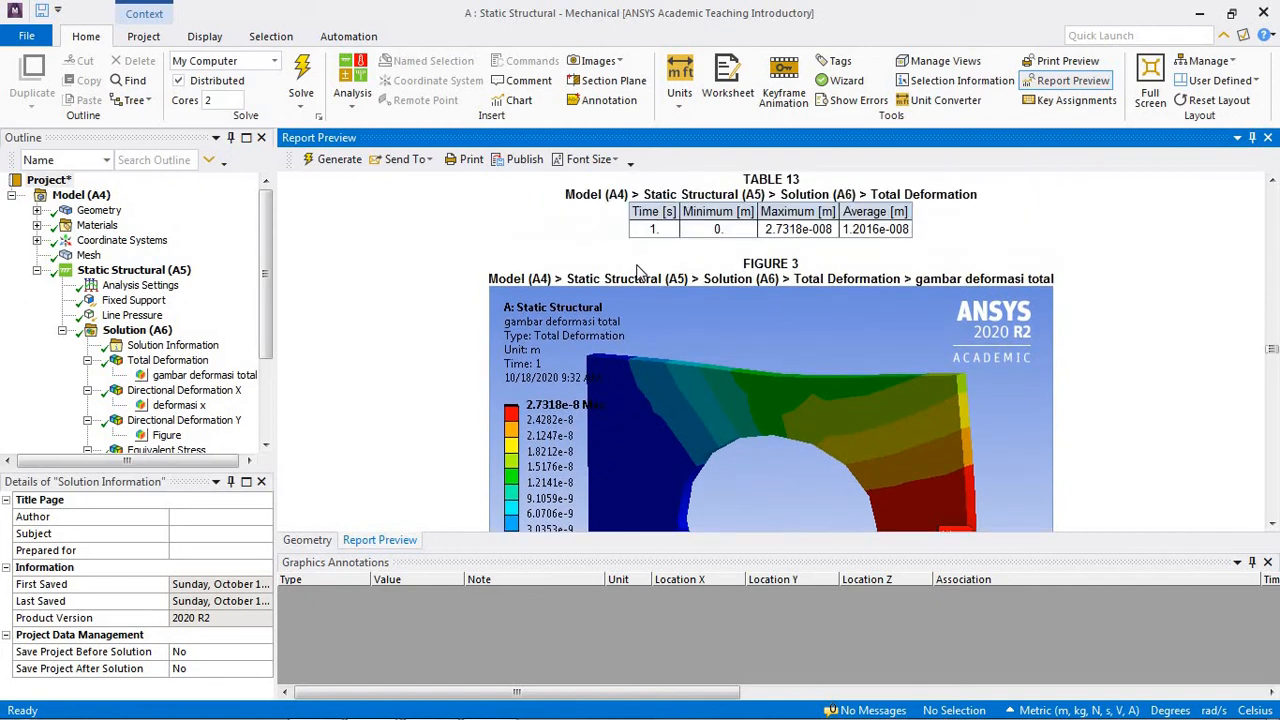
scroll(640, 270, down, 2)
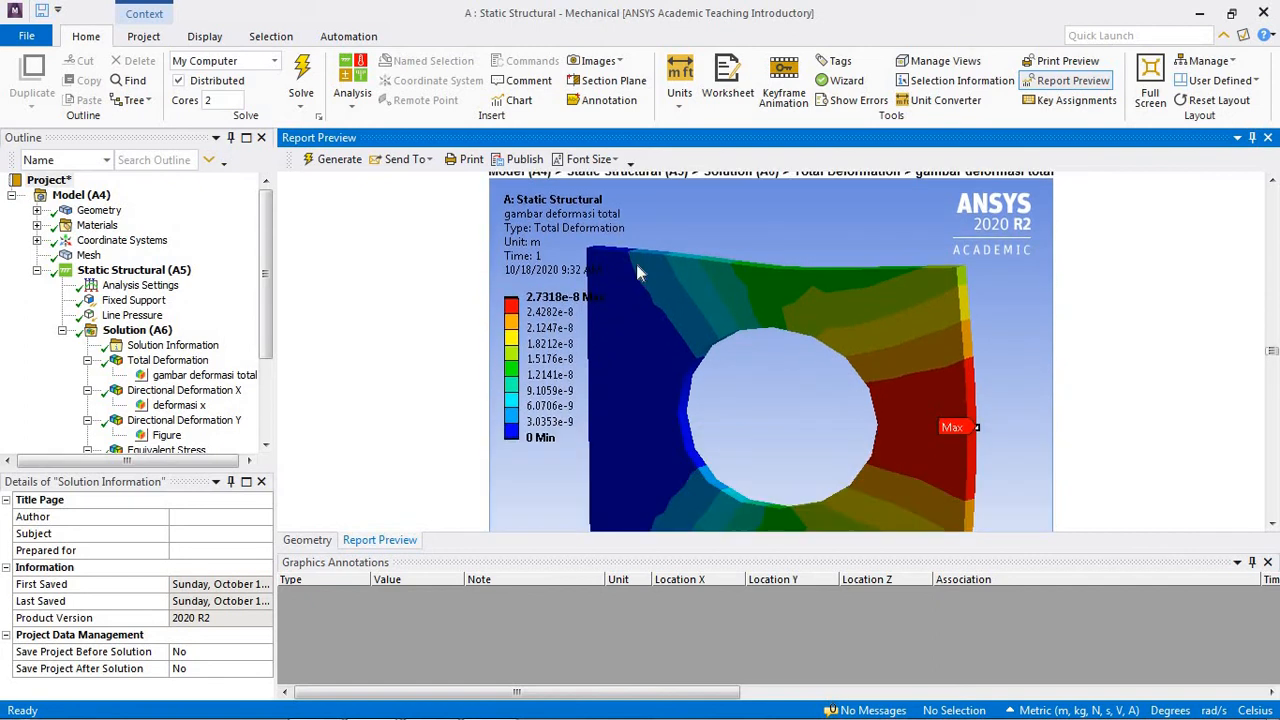
scroll(640, 273, up, 1)
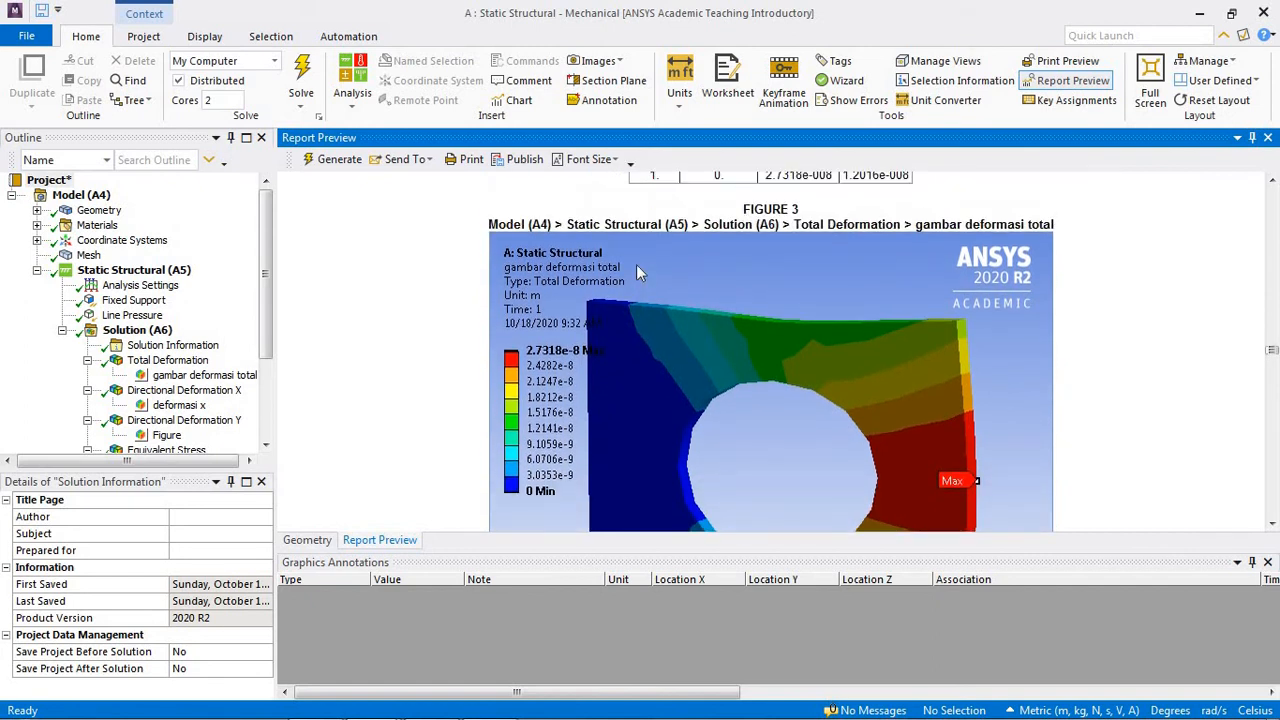
scroll(636, 264, down, 3)
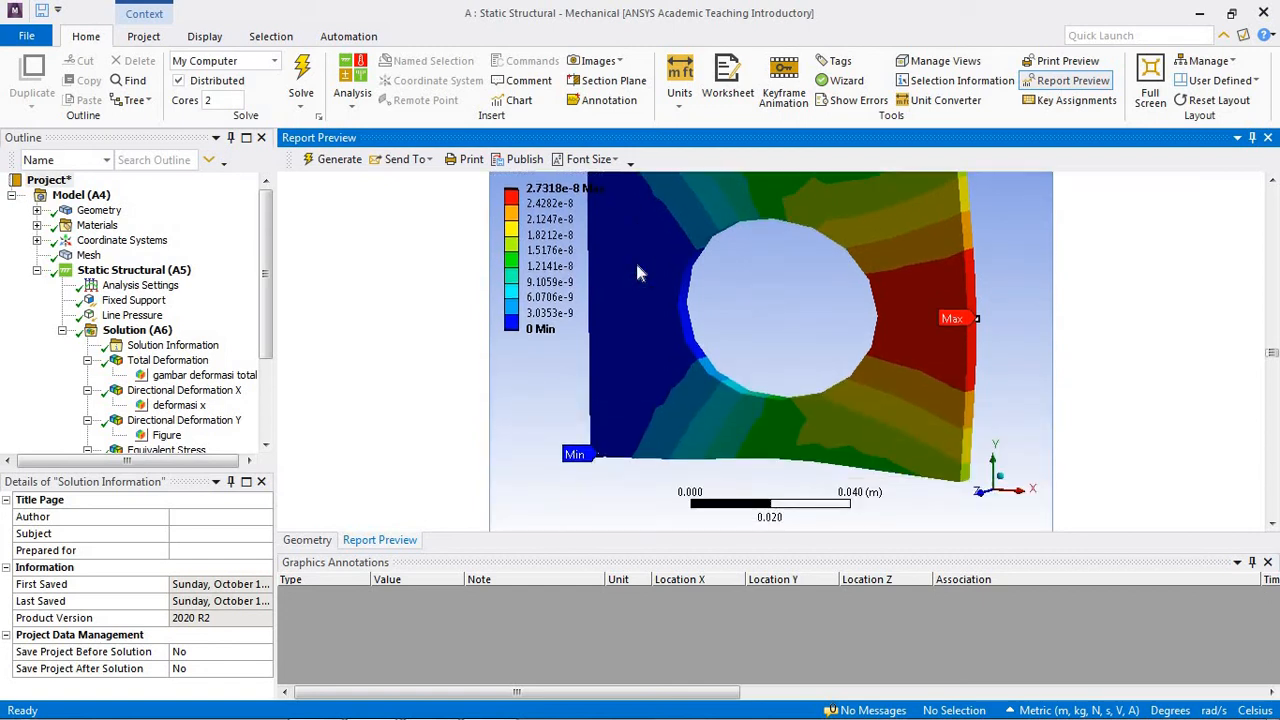
scroll(636, 264, down, 3)
scroll(637, 272, up, 1)
scroll(640, 272, down, 5)
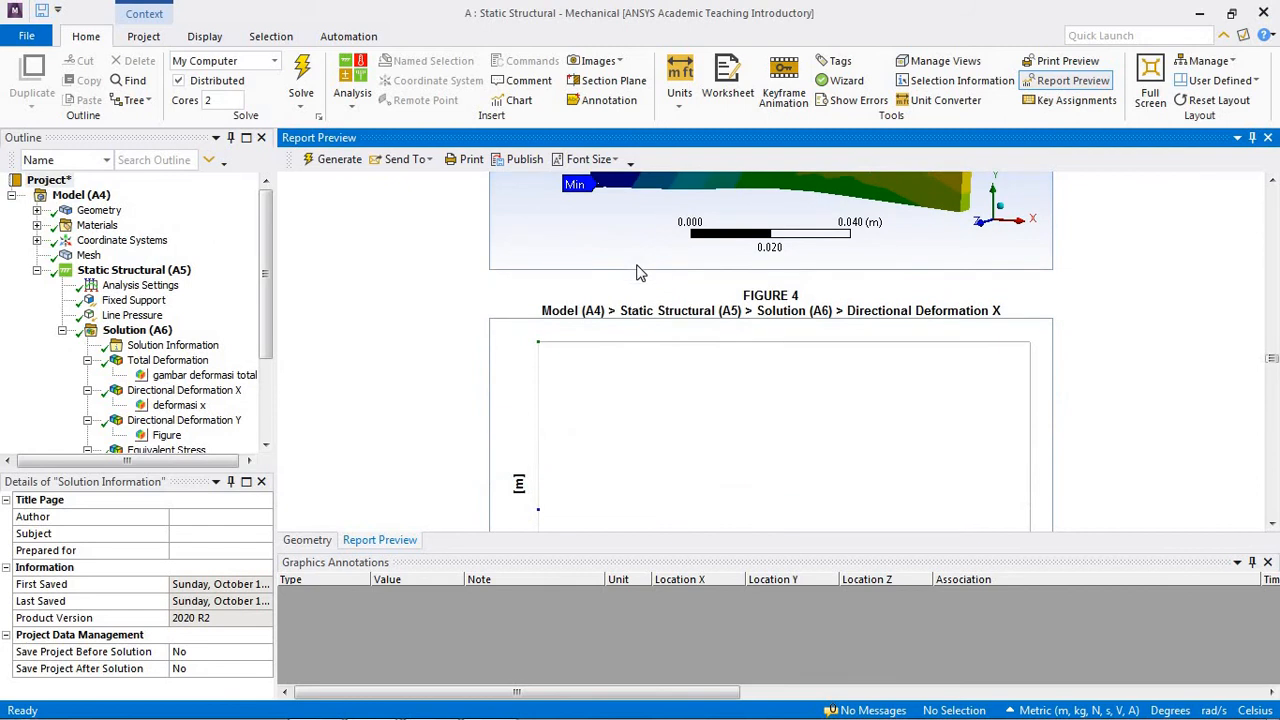
Review the report's directional deformation, equivalent stress and strain figures, the safety factor and force reaction tables, and the Structural Steel data.
scroll(640, 272, down, 10)
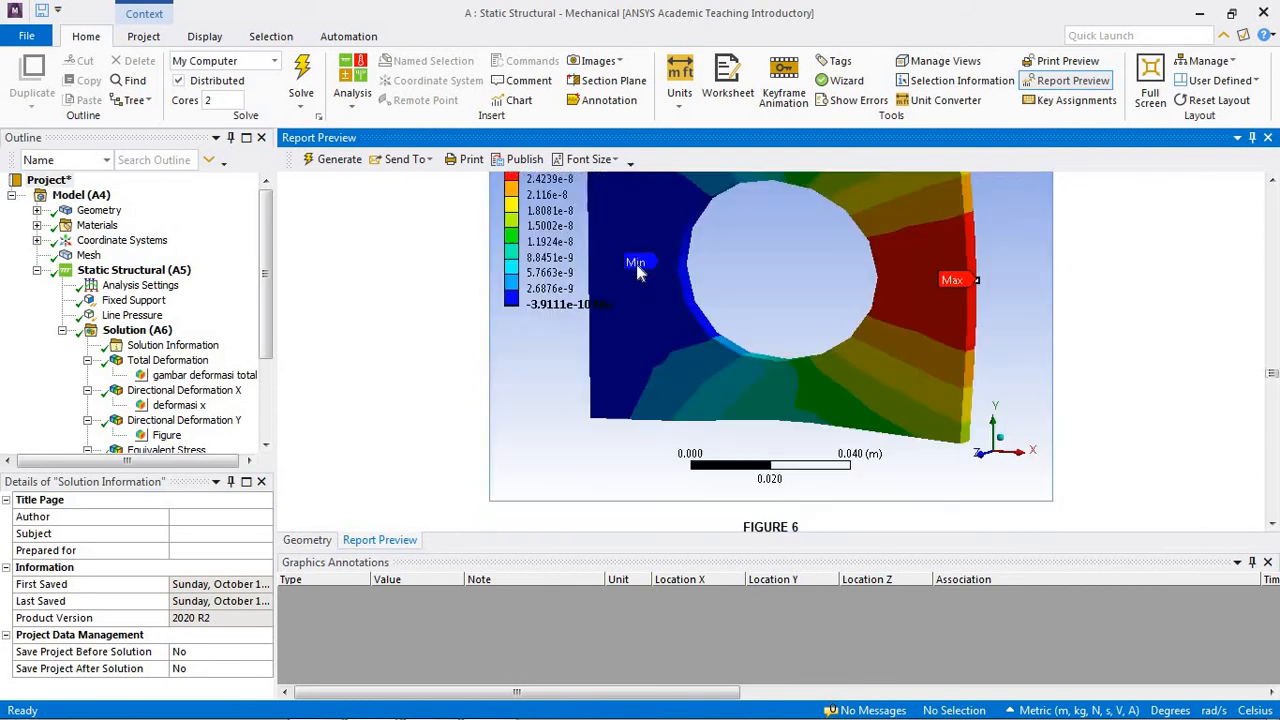
scroll(640, 272, down, 15)
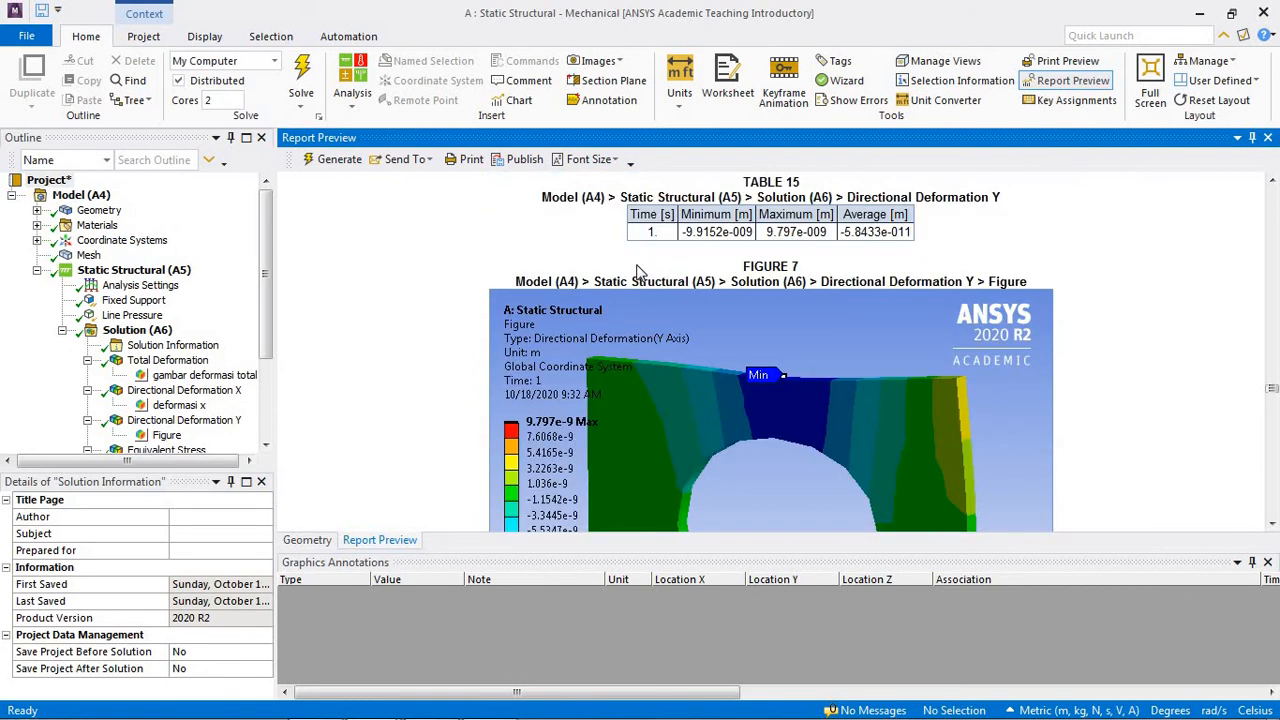
scroll(638, 268, down, 10)
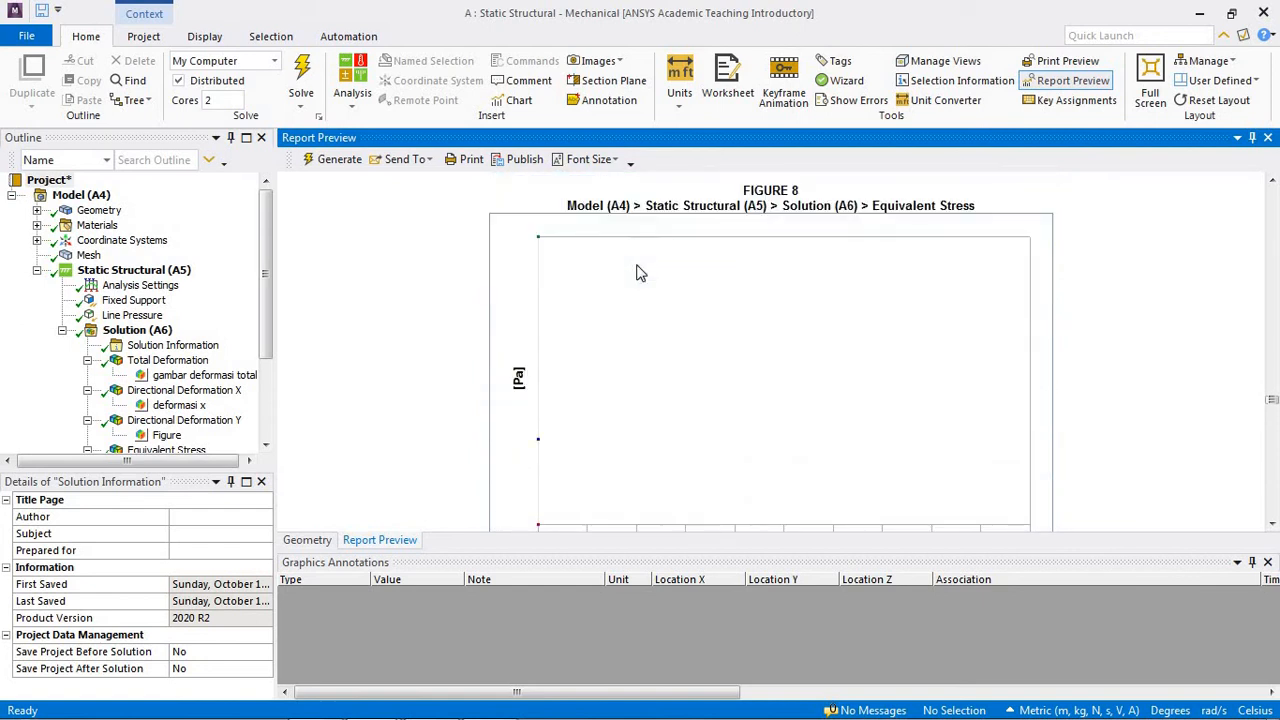
scroll(640, 273, down, 12)
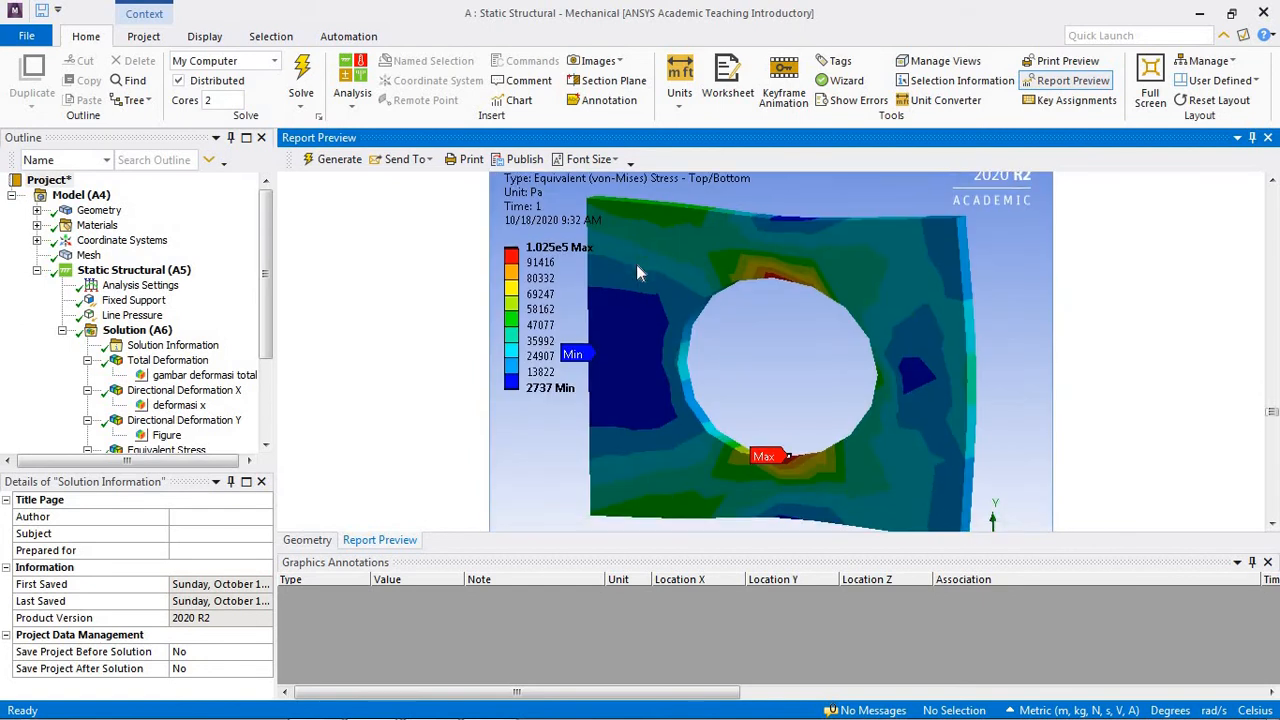
scroll(638, 272, down, 10)
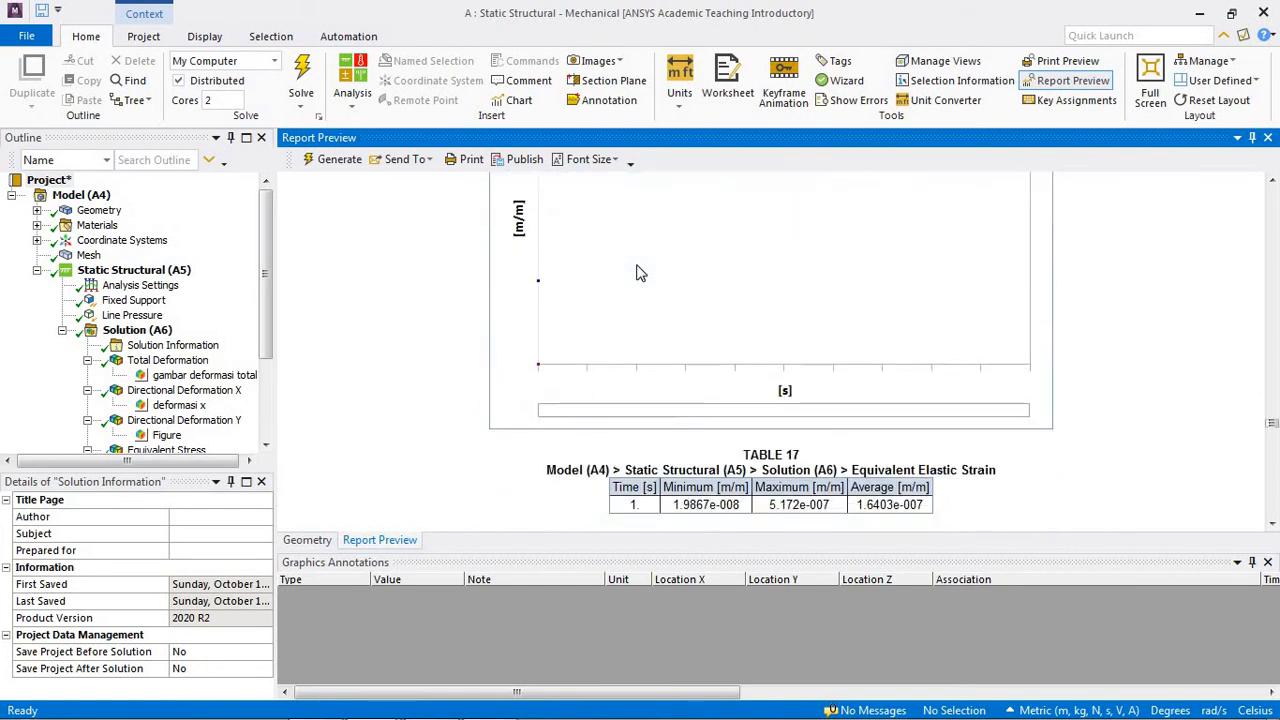
scroll(638, 272, down, 12)
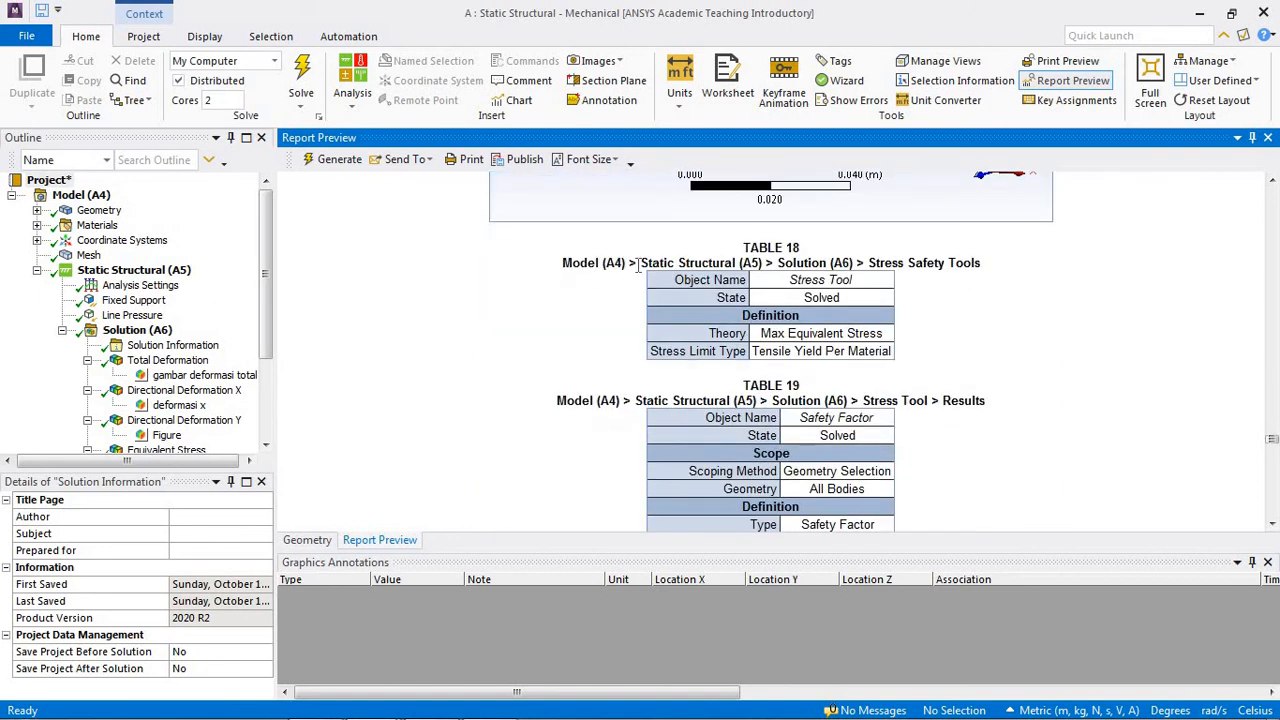
scroll(638, 272, down, 12)
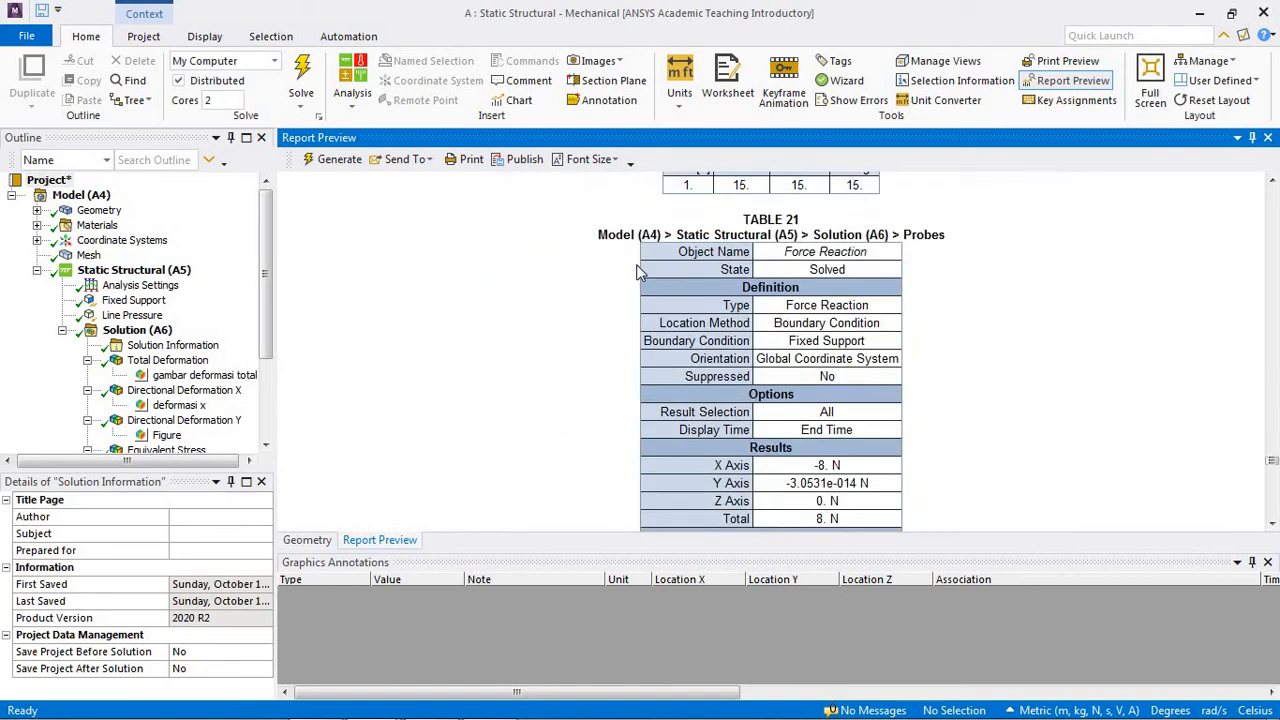
scroll(640, 272, down, 15)
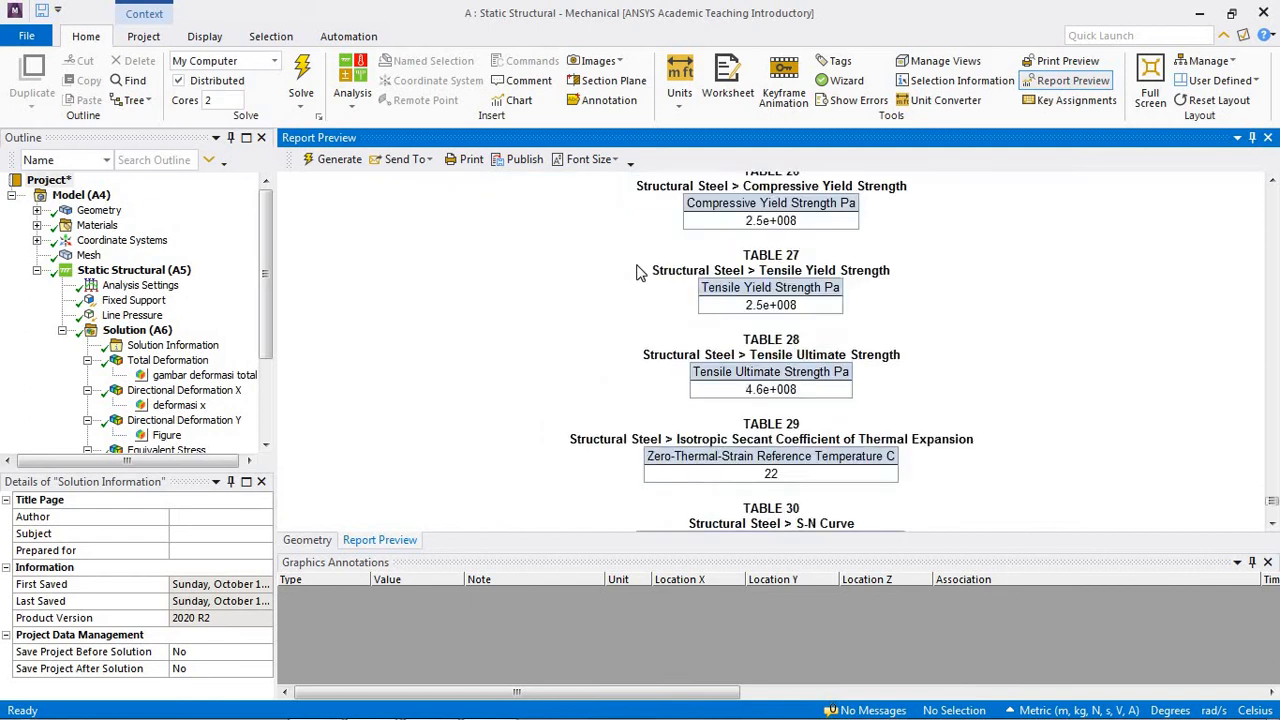
scroll(640, 272, up, 12)
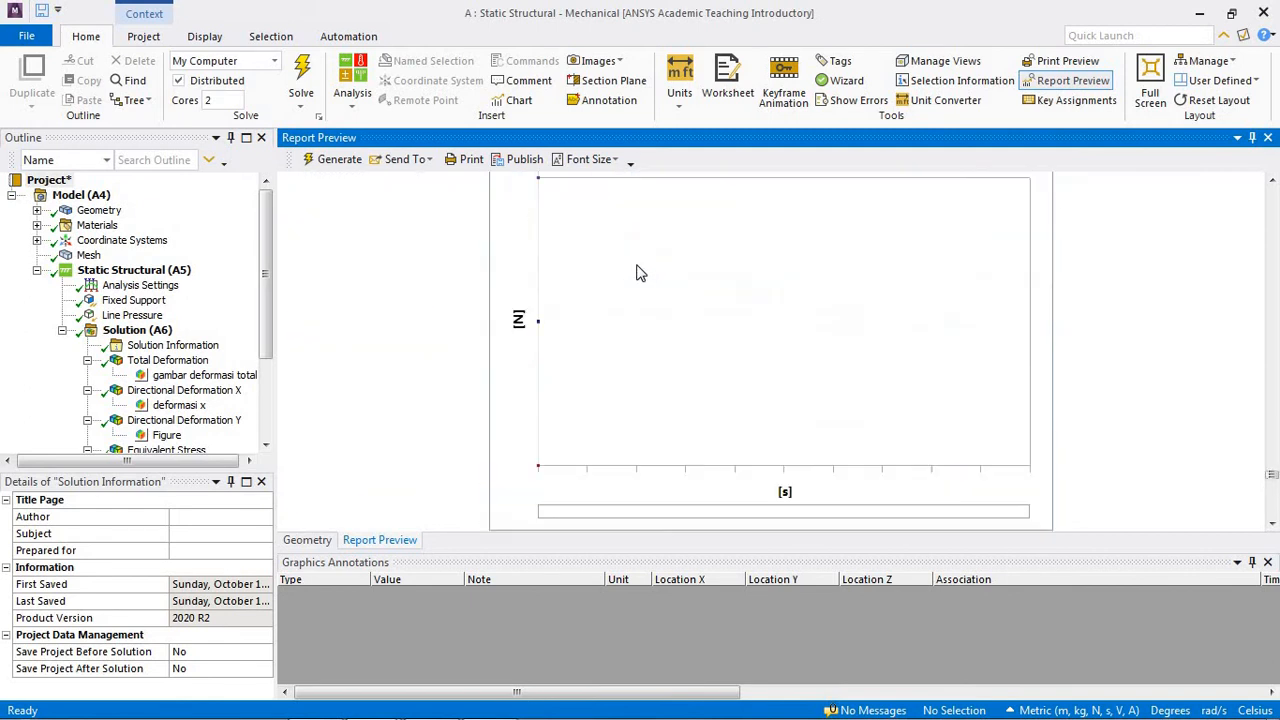
Export the generated report to Word and switch to the resulting Mechanical_Report document.
scroll(638, 272, up, 1)
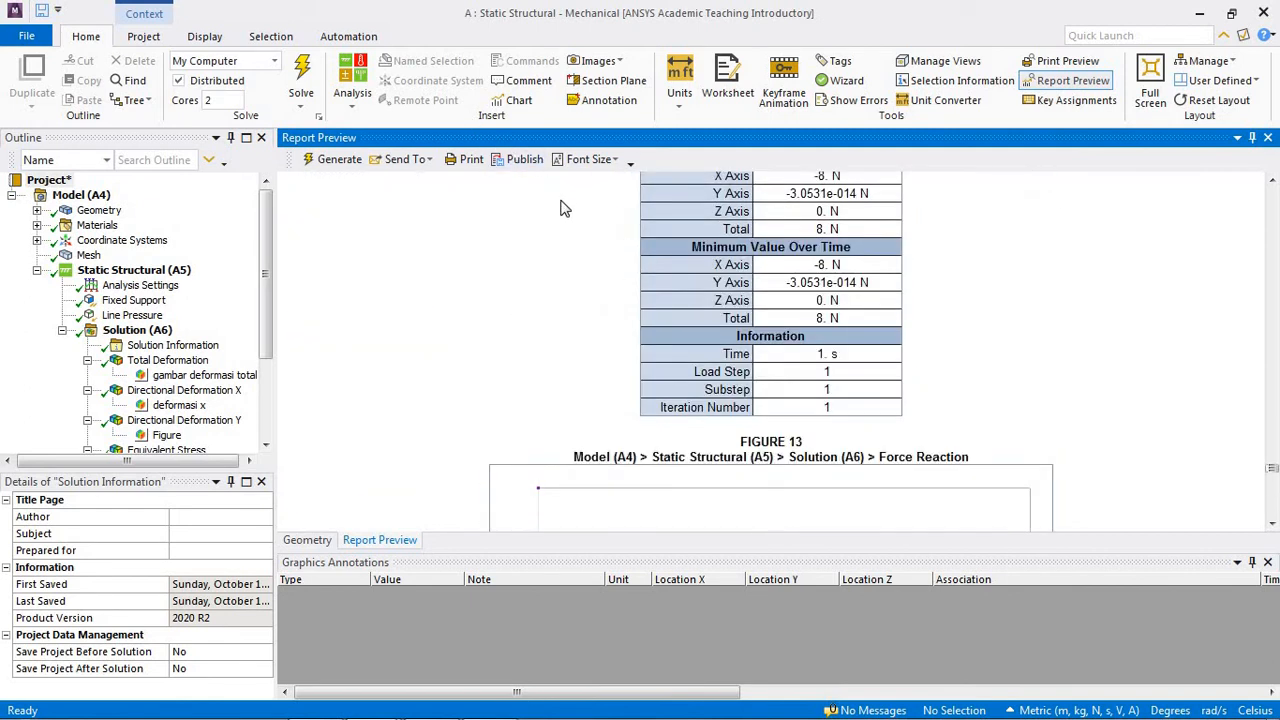
click(428, 160)
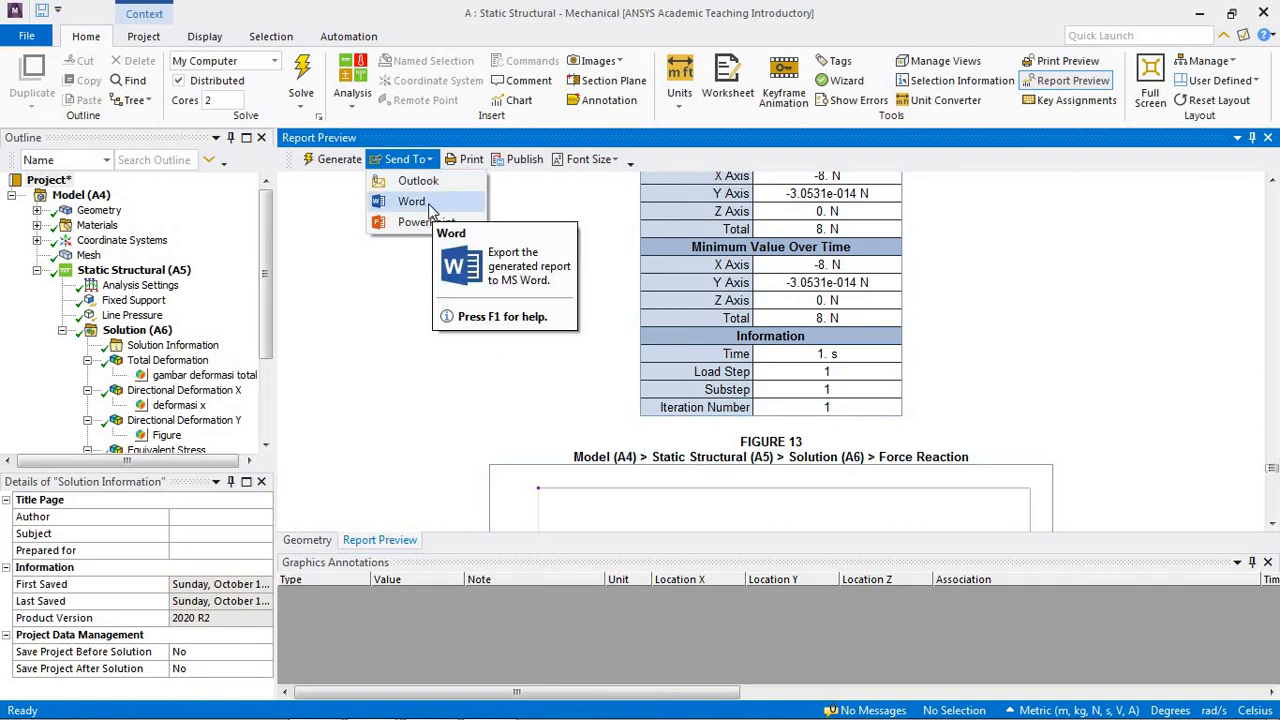
click(411, 201)
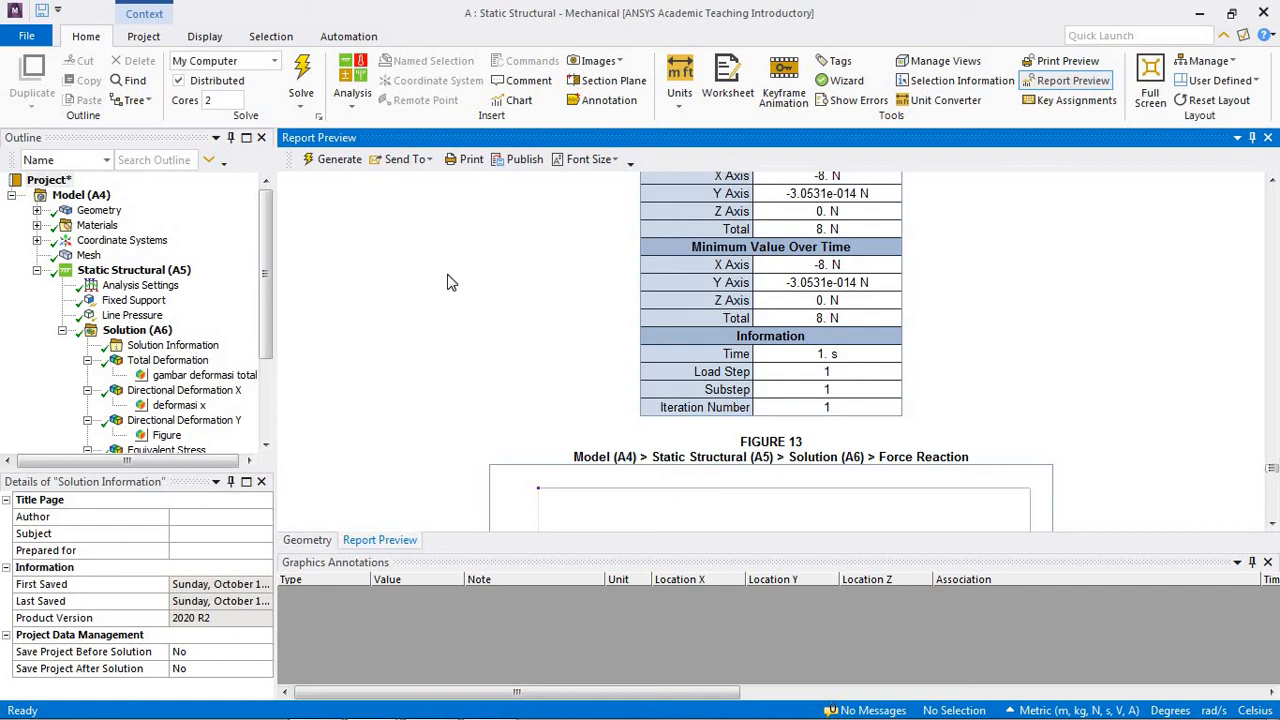
mouse_move(345, 718)
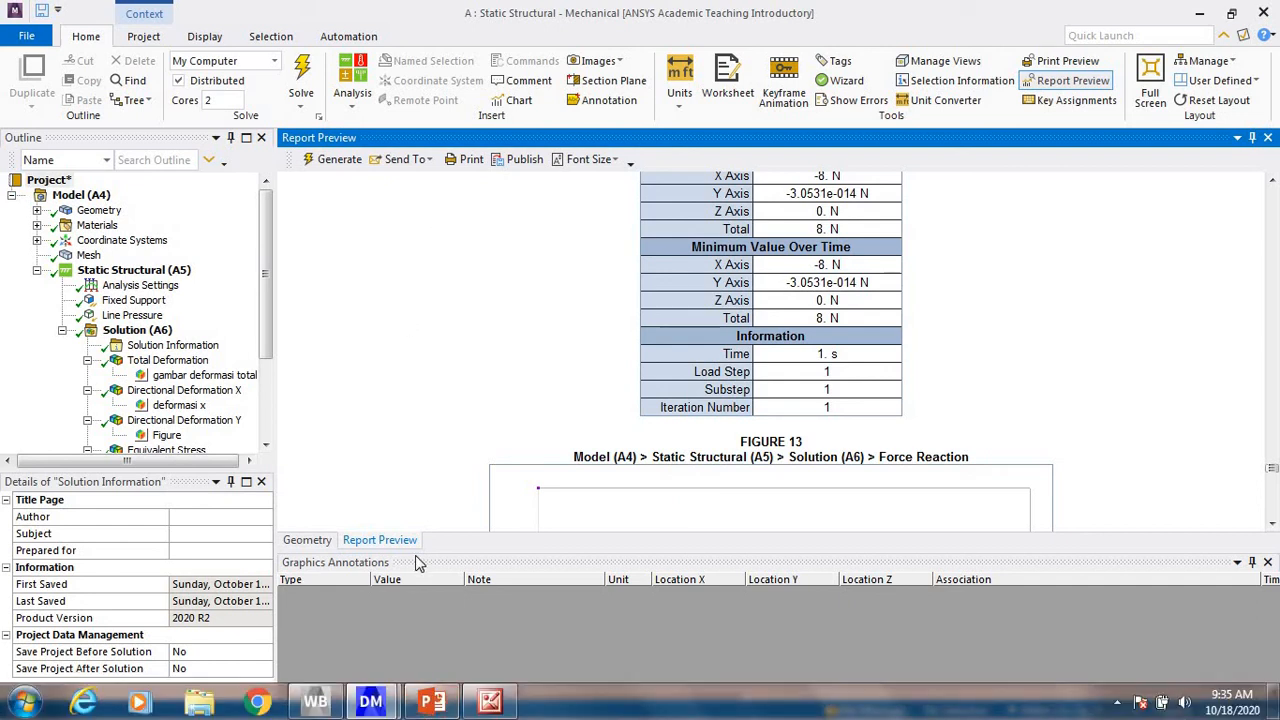
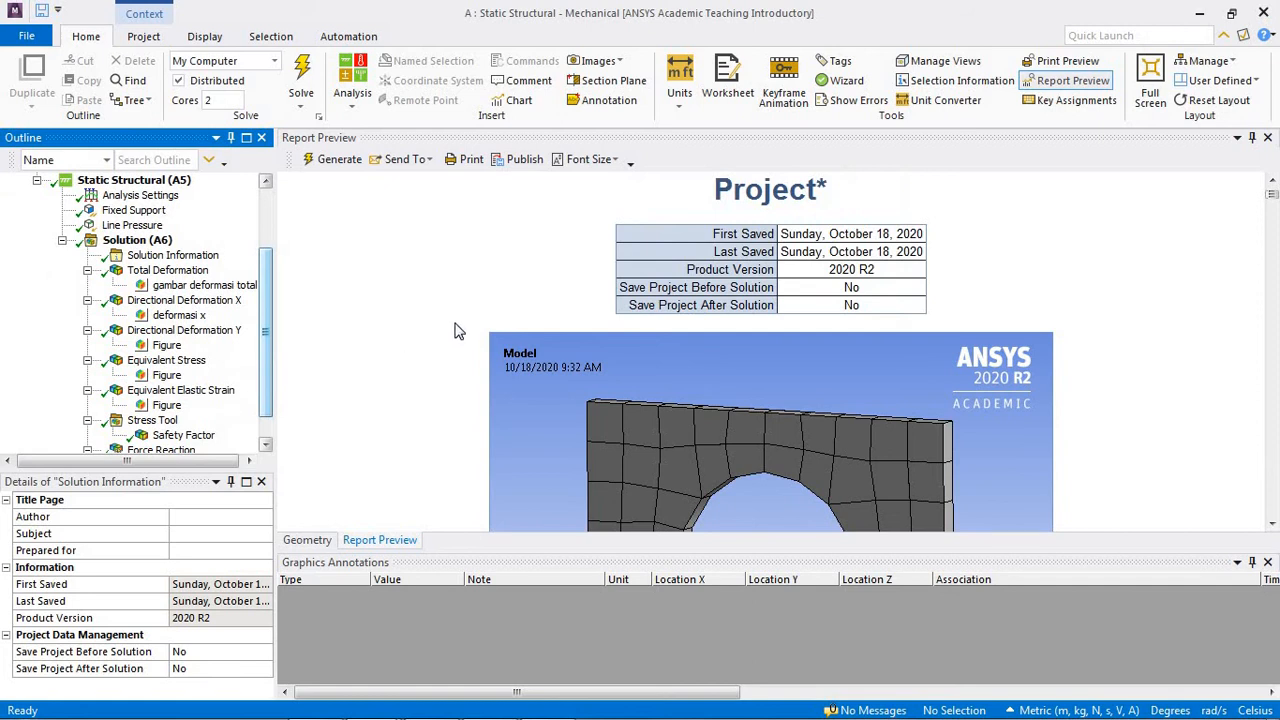
mouse_move(395, 712)
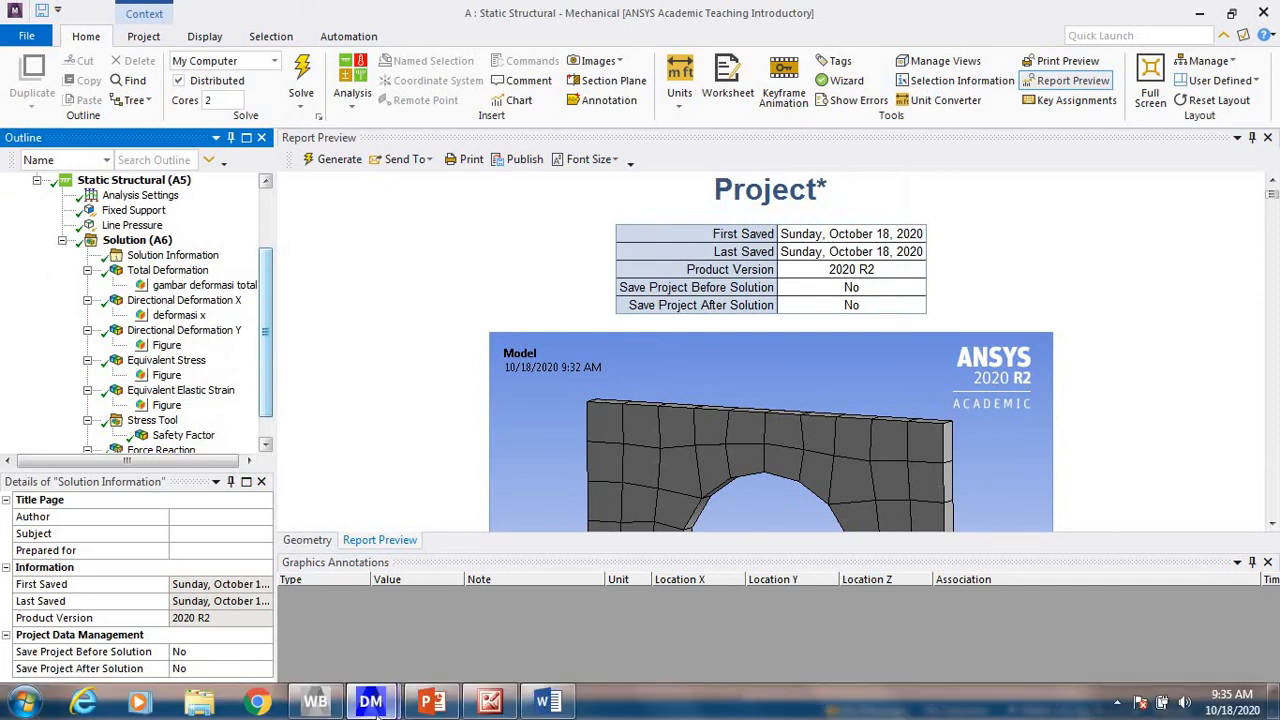
click(548, 703)
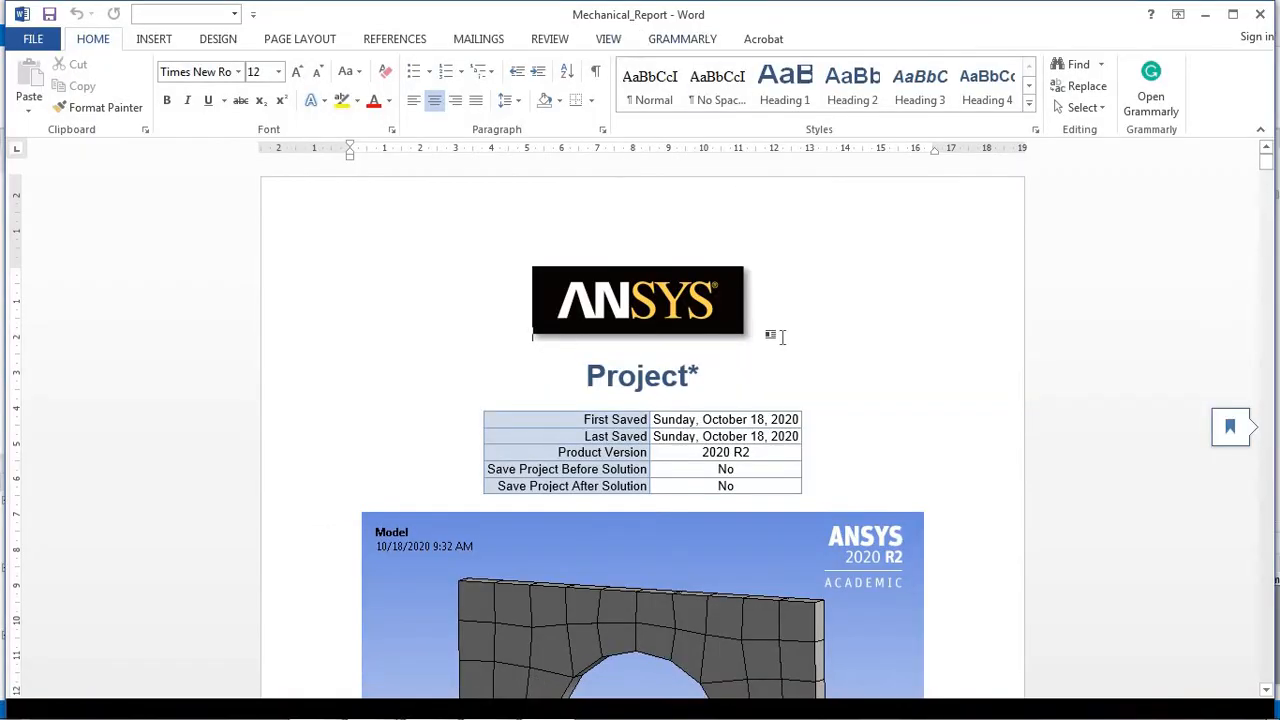
Review the Word report from the title page through the geometry, material and mesh tables to the Static Structural section, and minimise it.
scroll(785, 342, down, 3)
scroll(785, 342, down, 12)
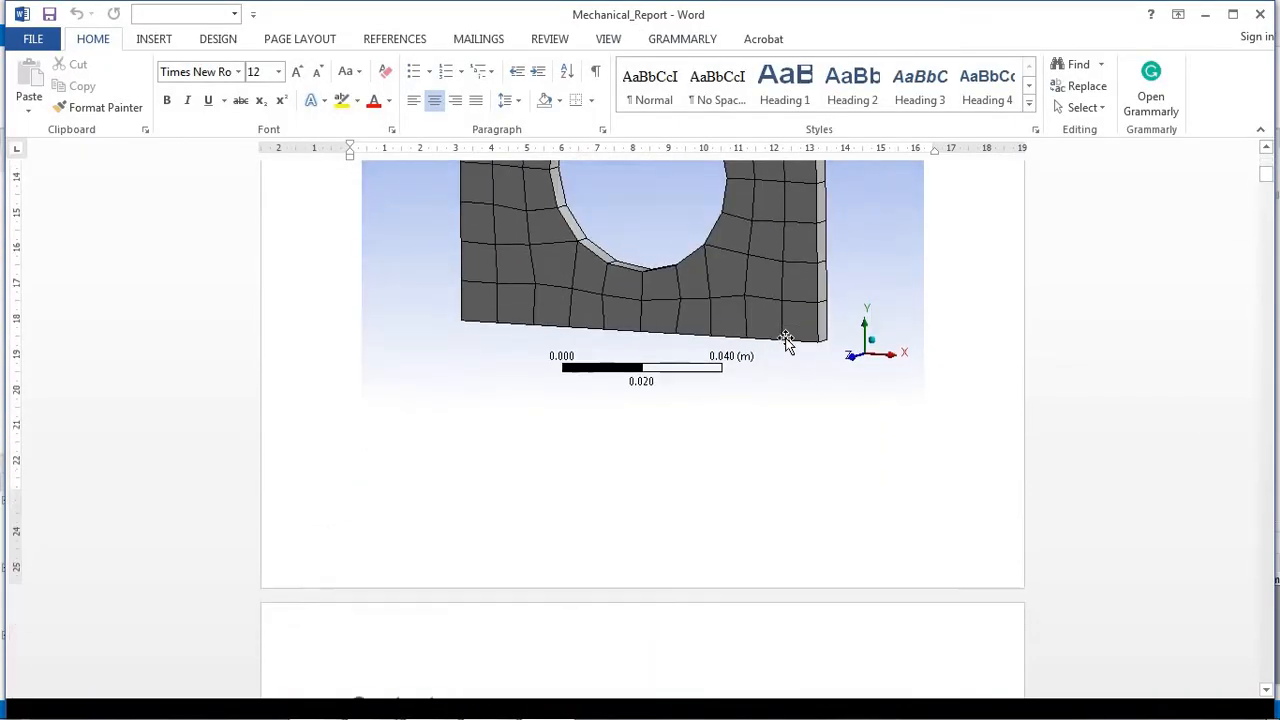
scroll(787, 338, down, 14)
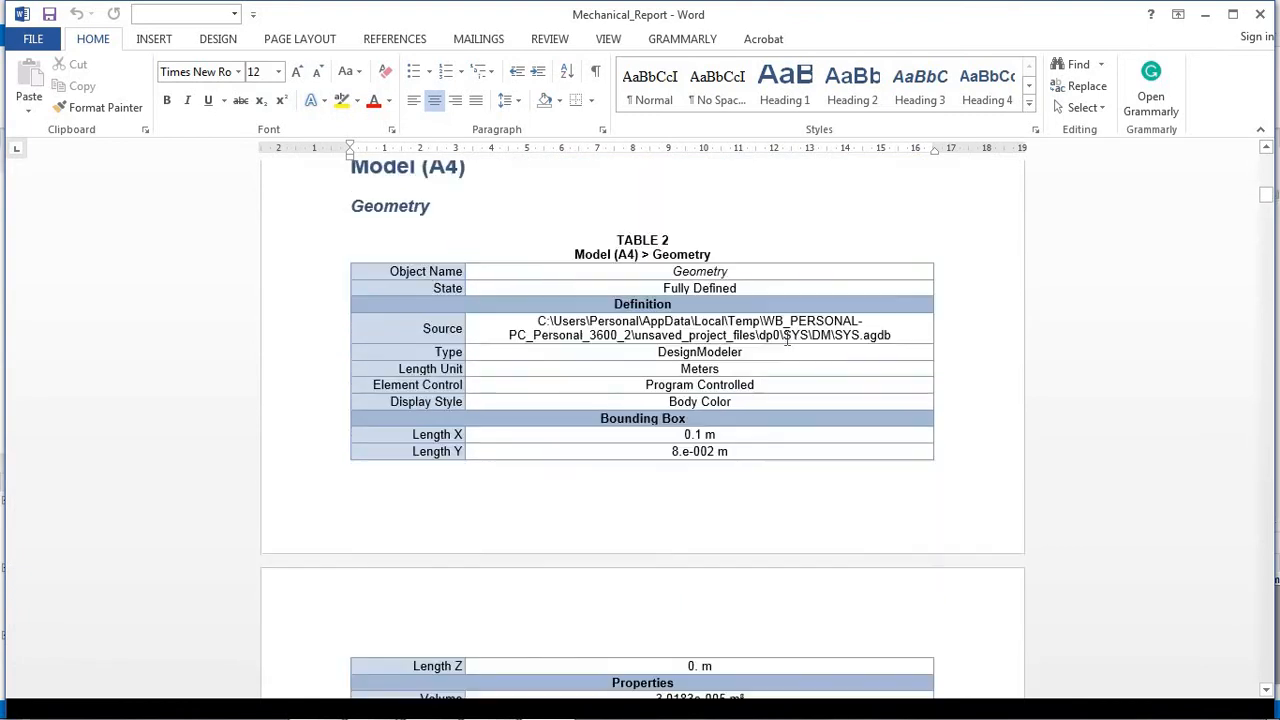
scroll(787, 338, down, 4)
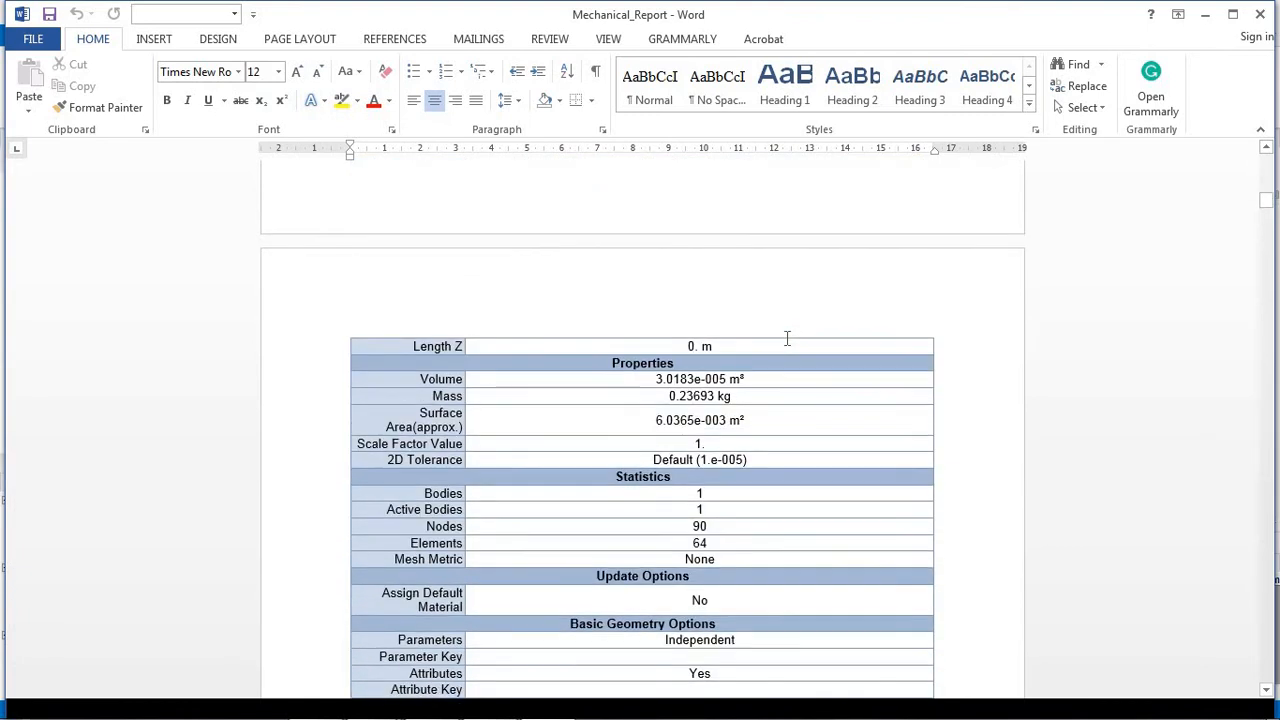
scroll(786, 338, down, 3)
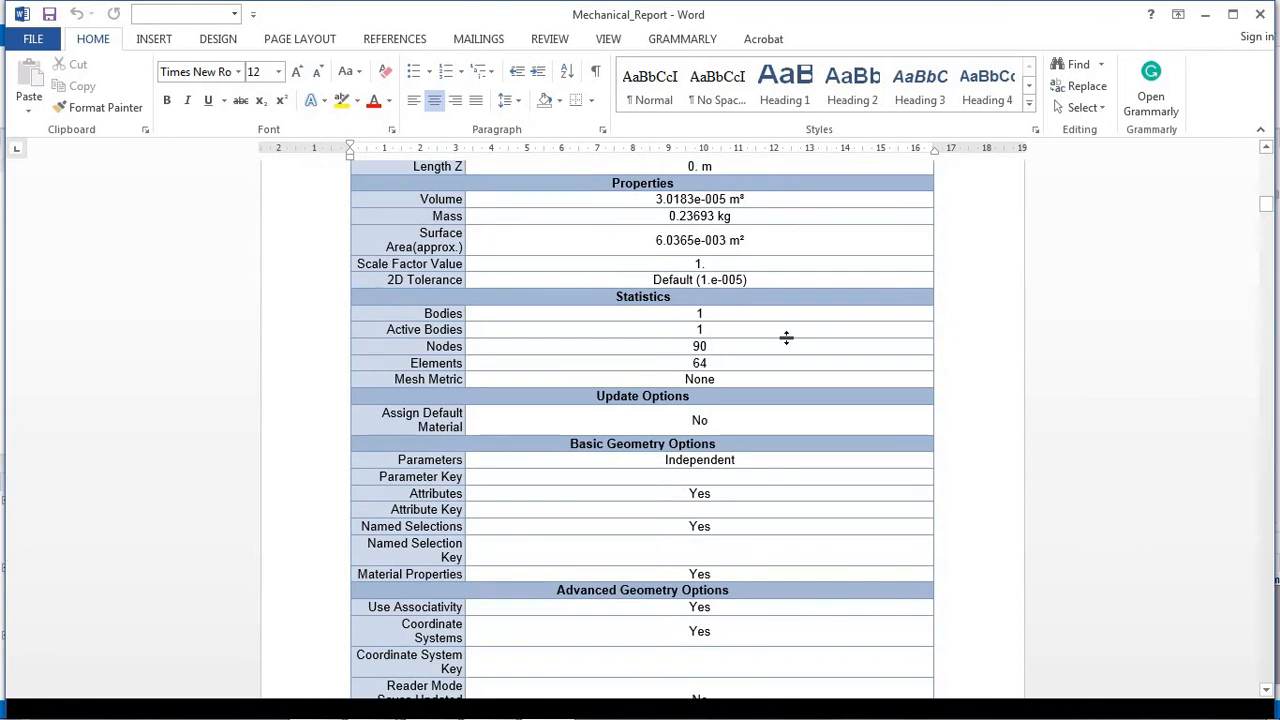
scroll(788, 338, down, 3)
scroll(788, 338, down, 20)
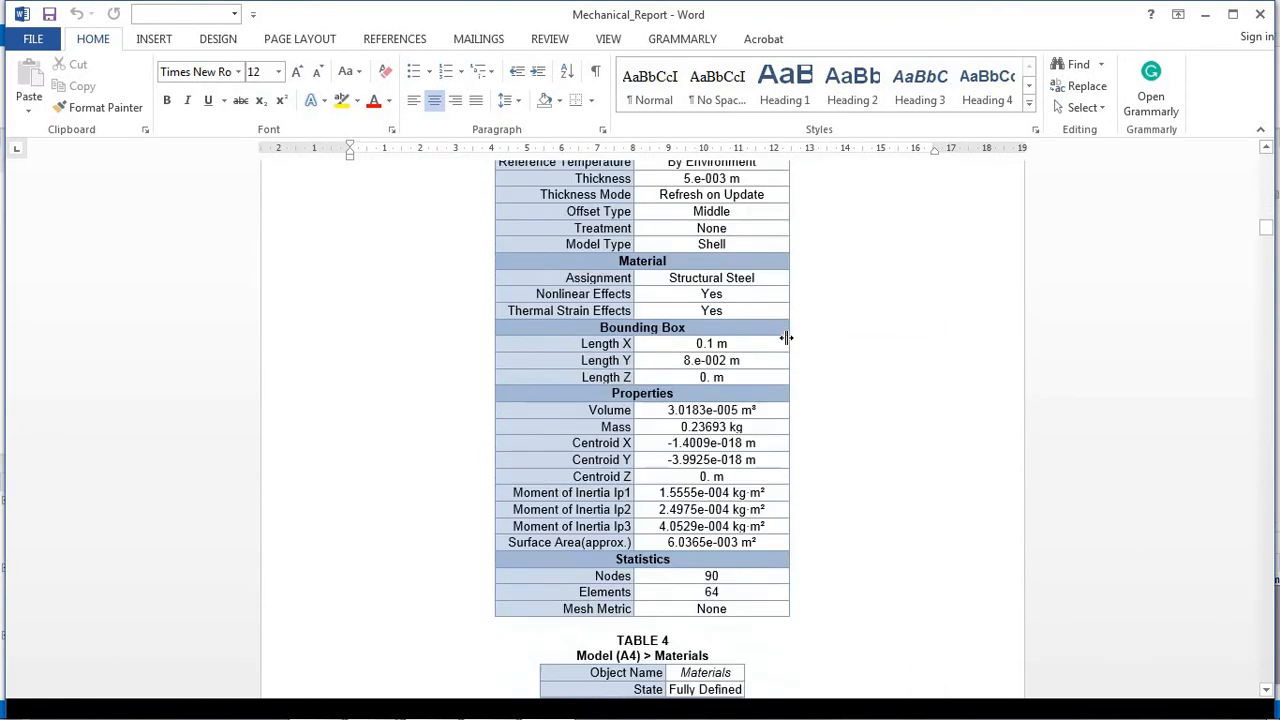
scroll(788, 338, down, 20)
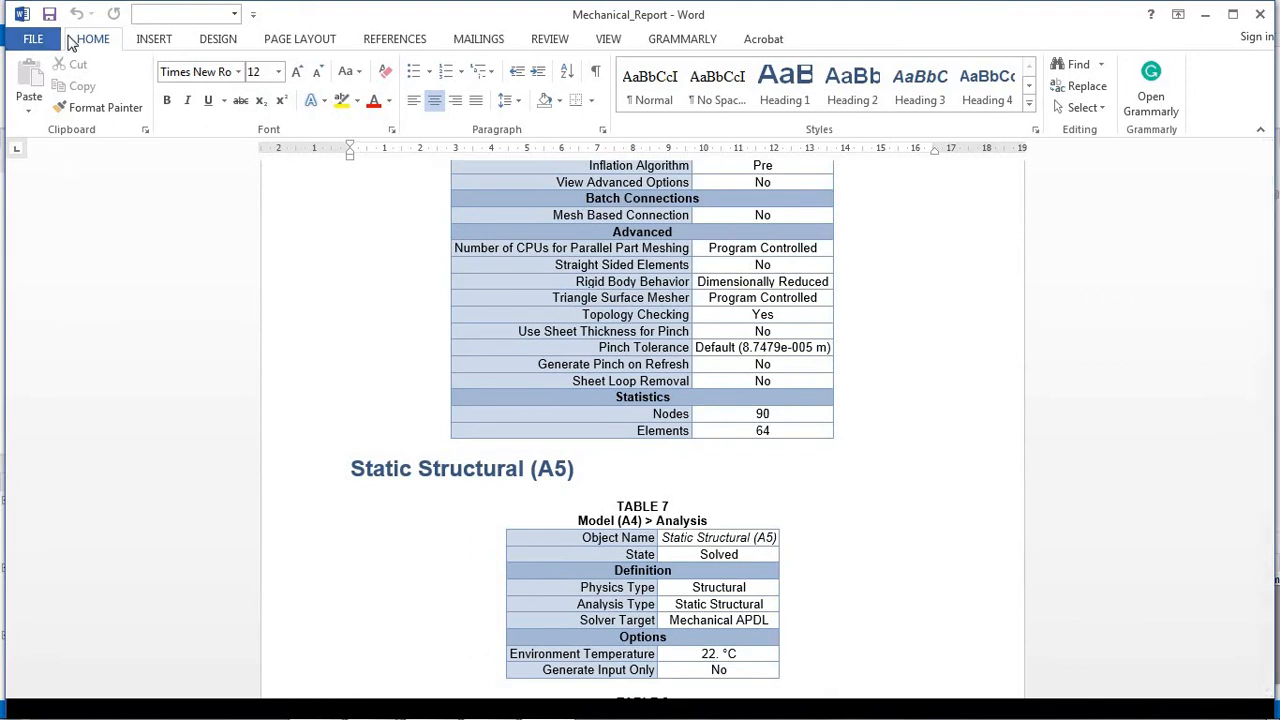
click(1204, 16)
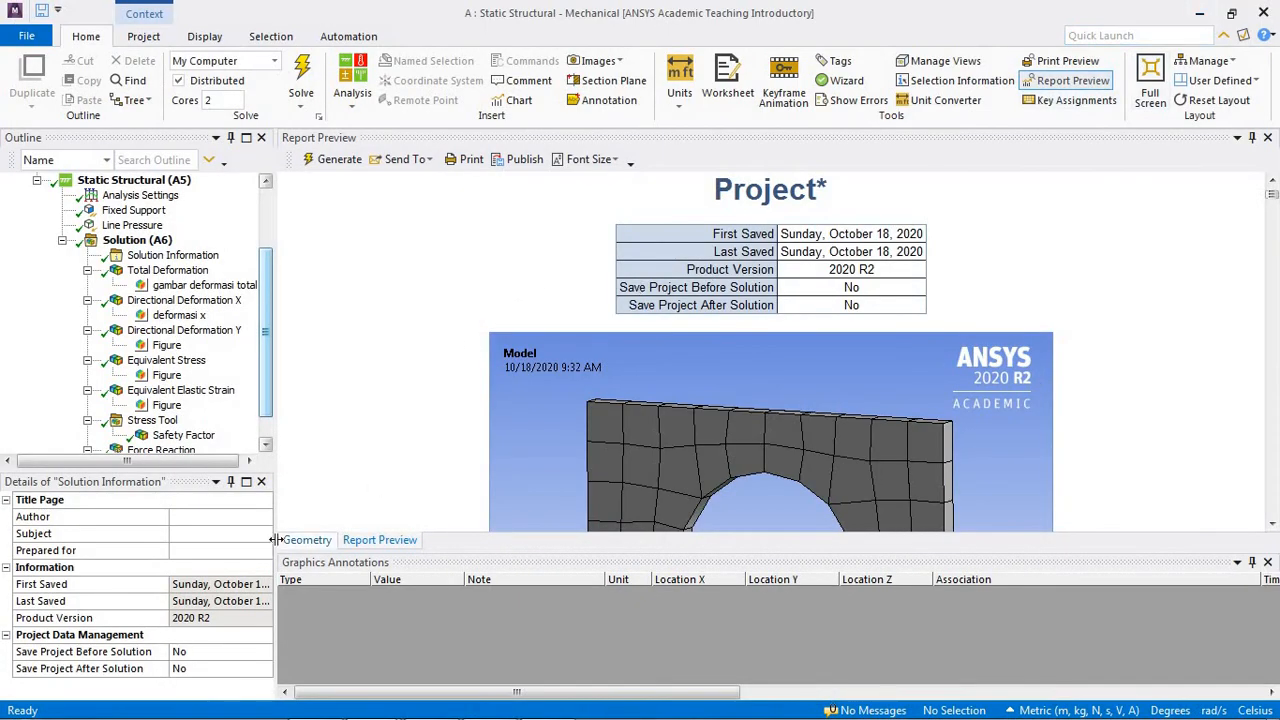
Return to the model view and play the Total Deformation result animation.
click(312, 542)
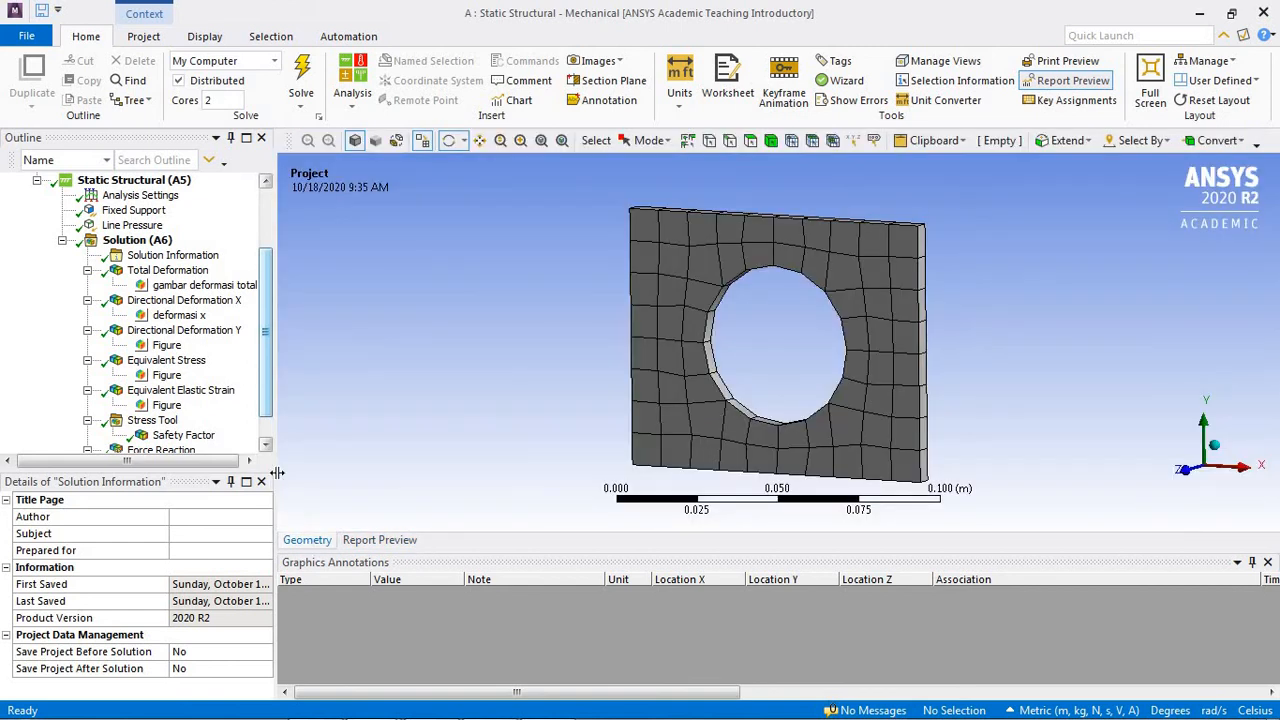
click(190, 272)
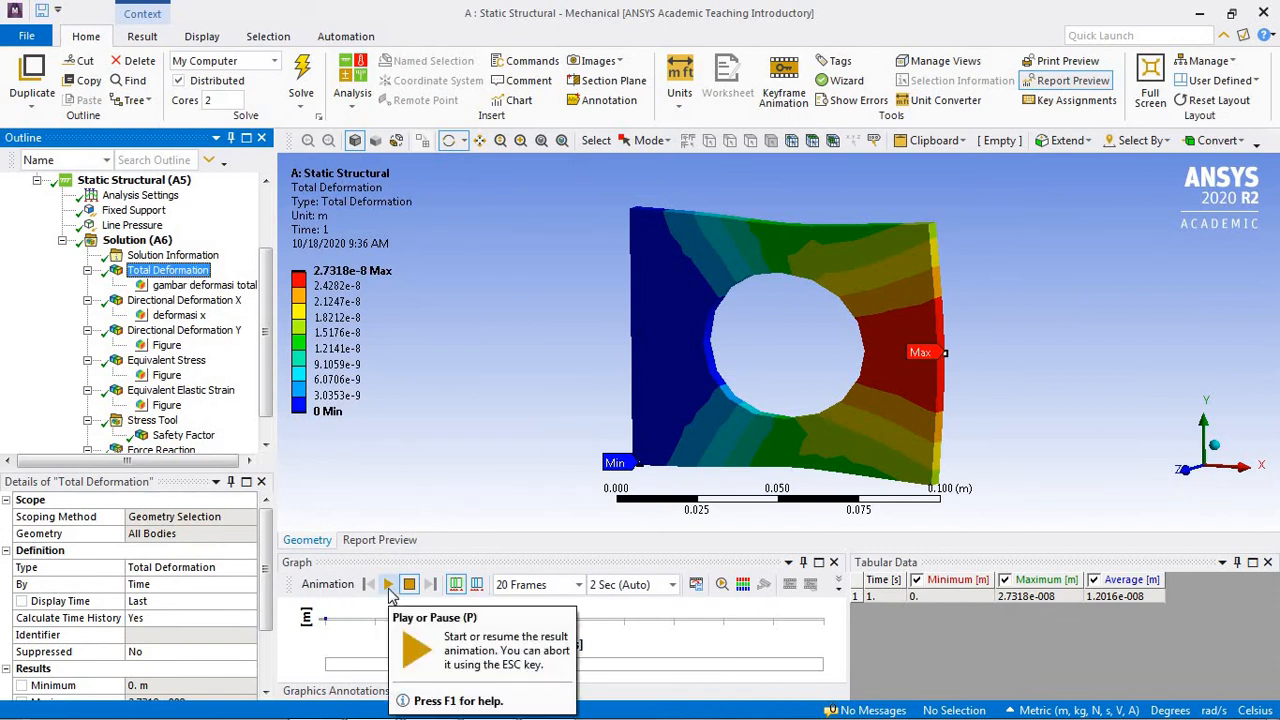
click(388, 585)
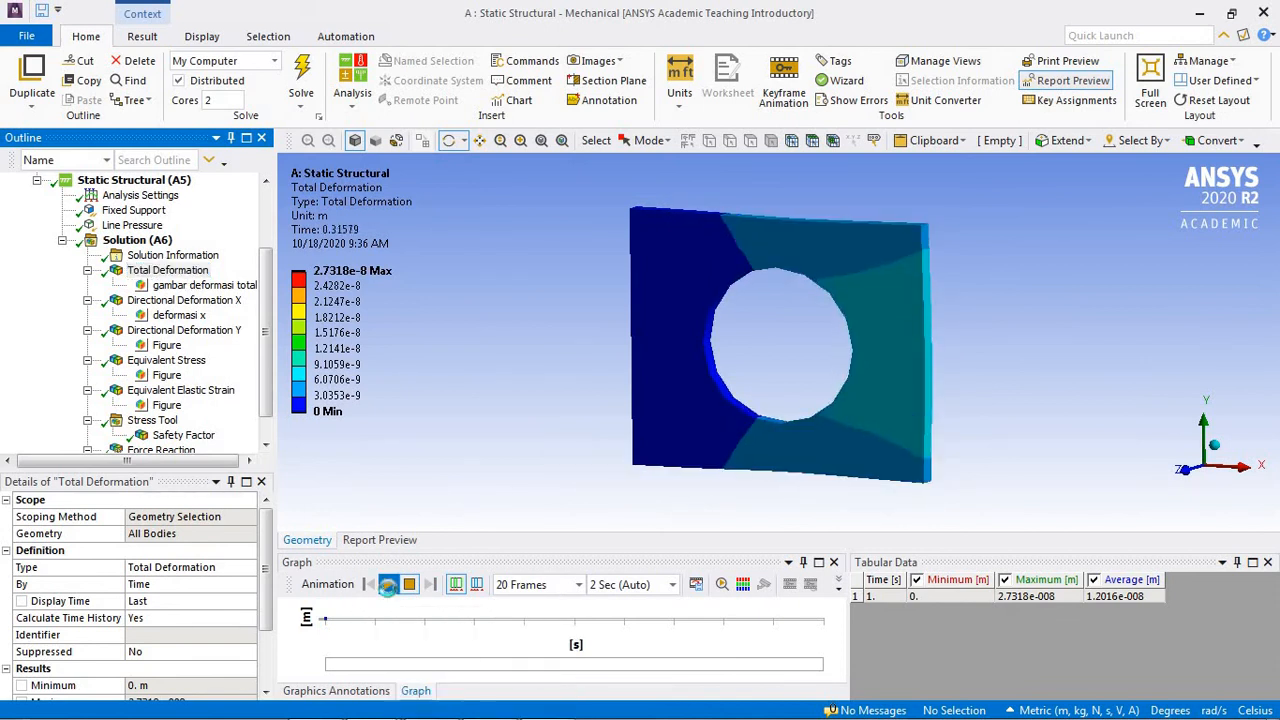
click(388, 586)
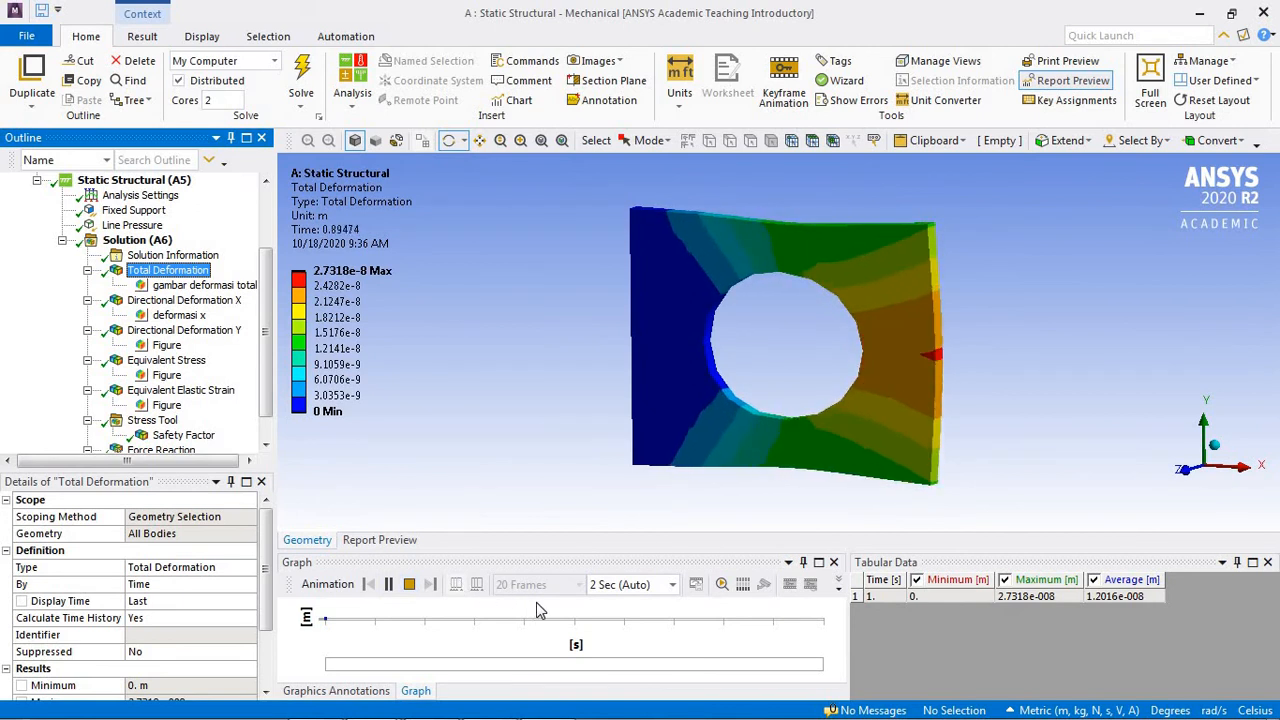
Set the Total Deformation animation duration to 4 Sec, replay the animation and stop it.
click(673, 585)
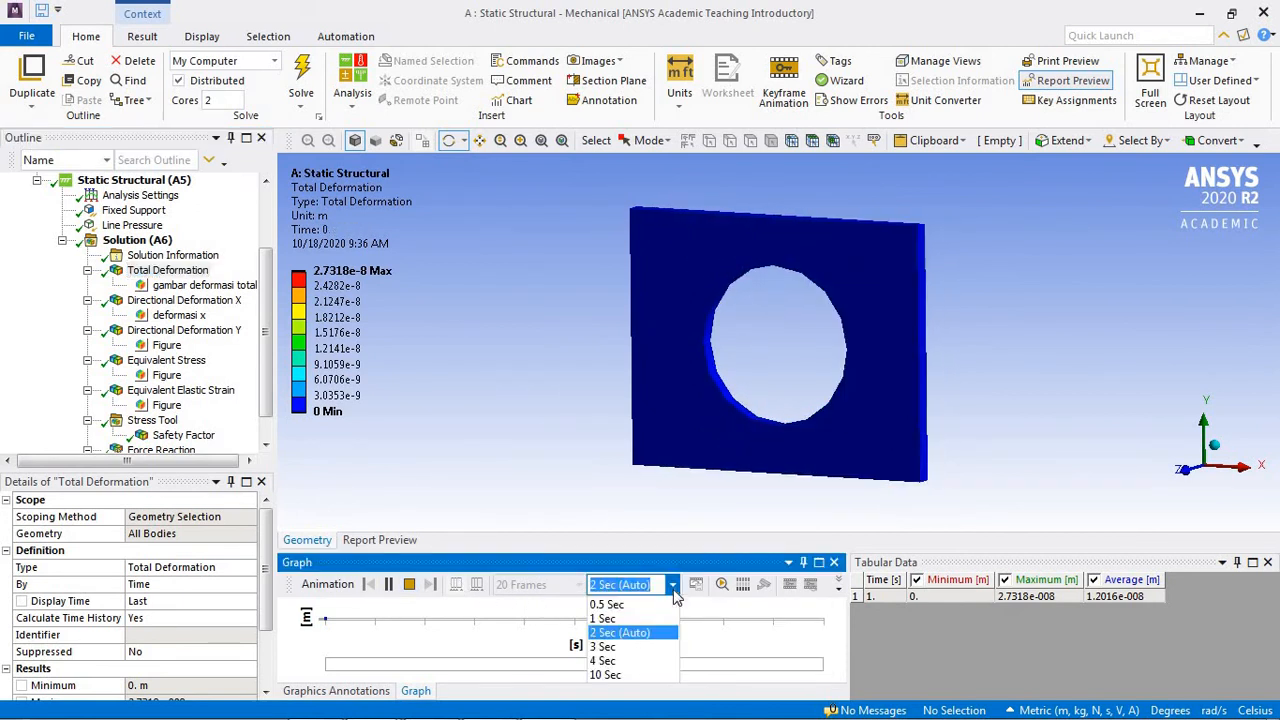
click(627, 664)
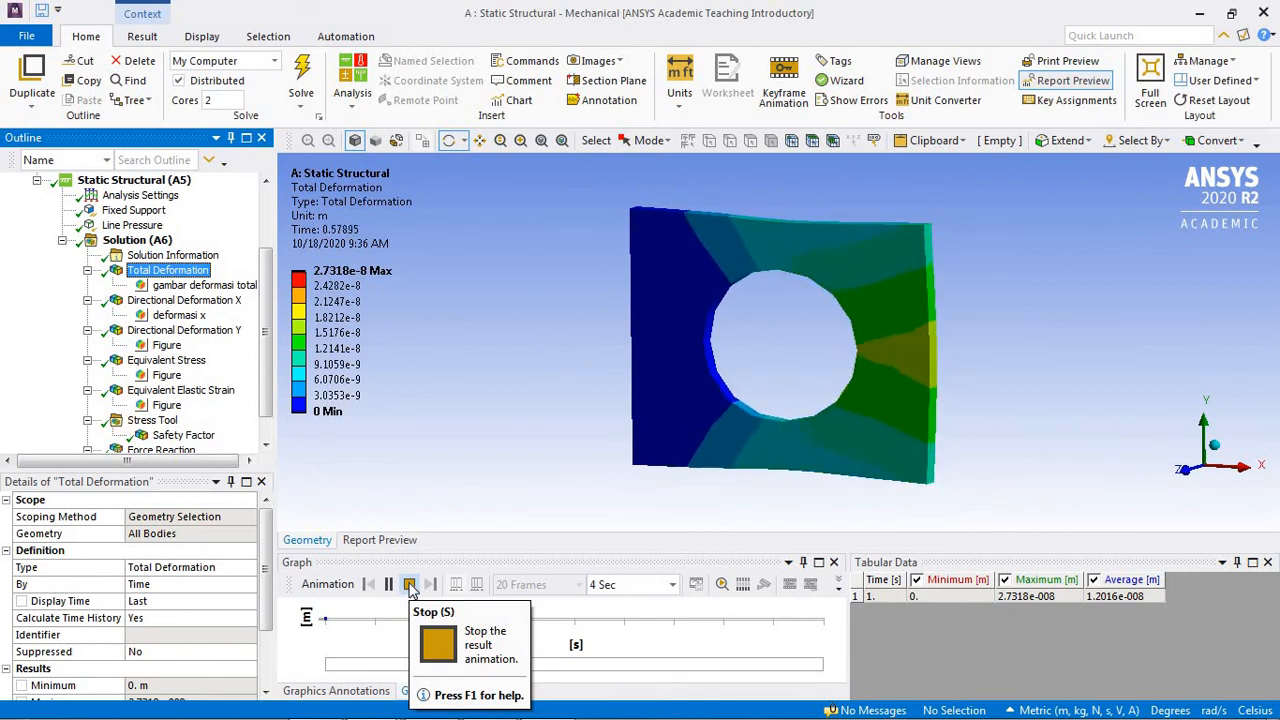
click(409, 585)
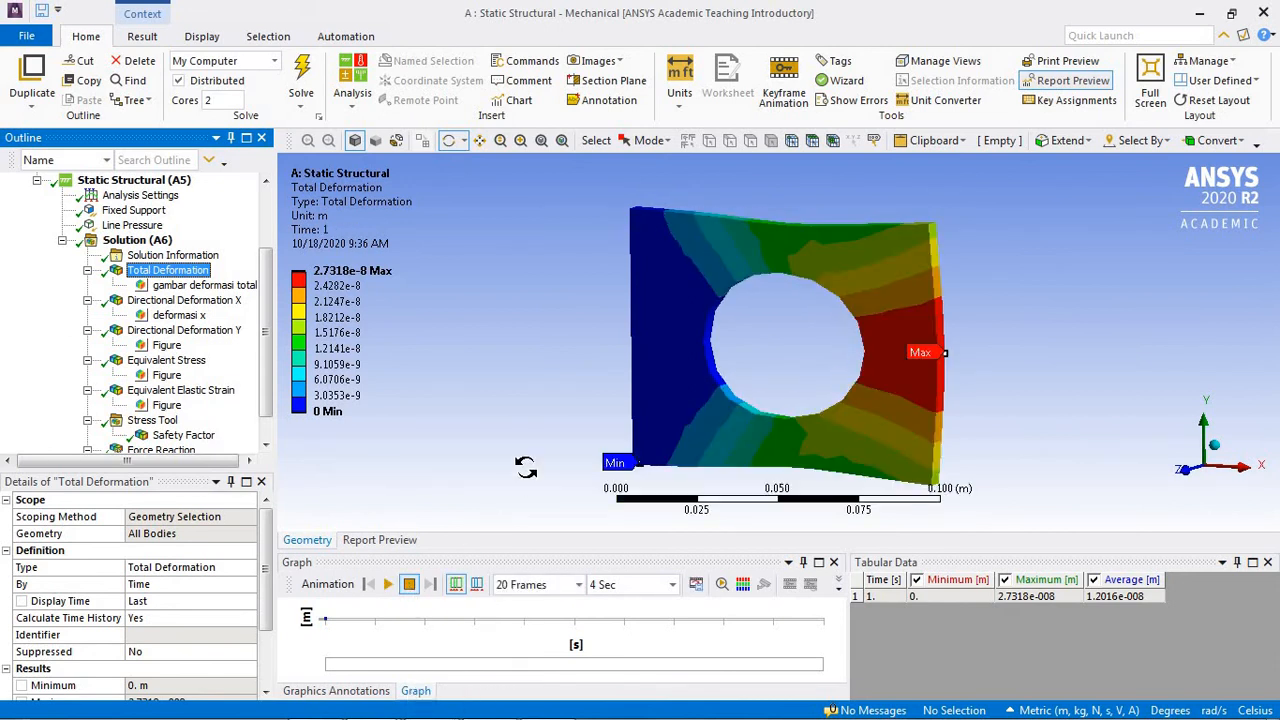
click(389, 584)
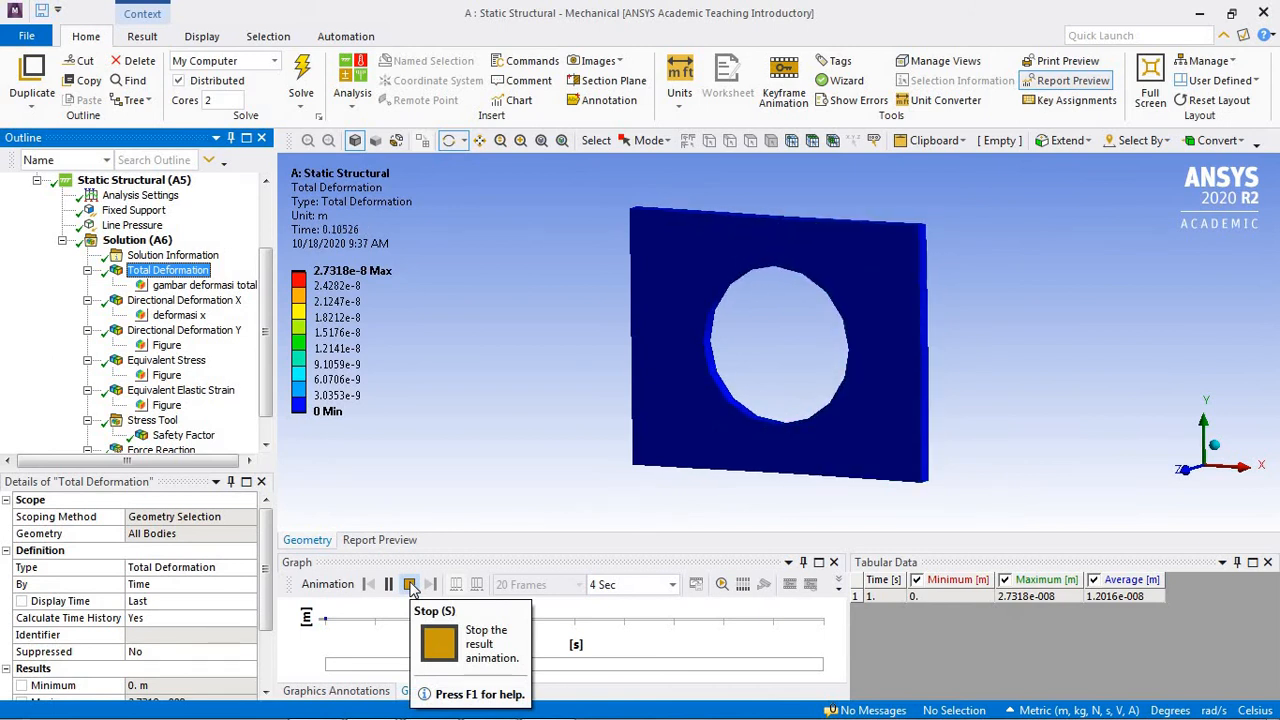
click(409, 585)
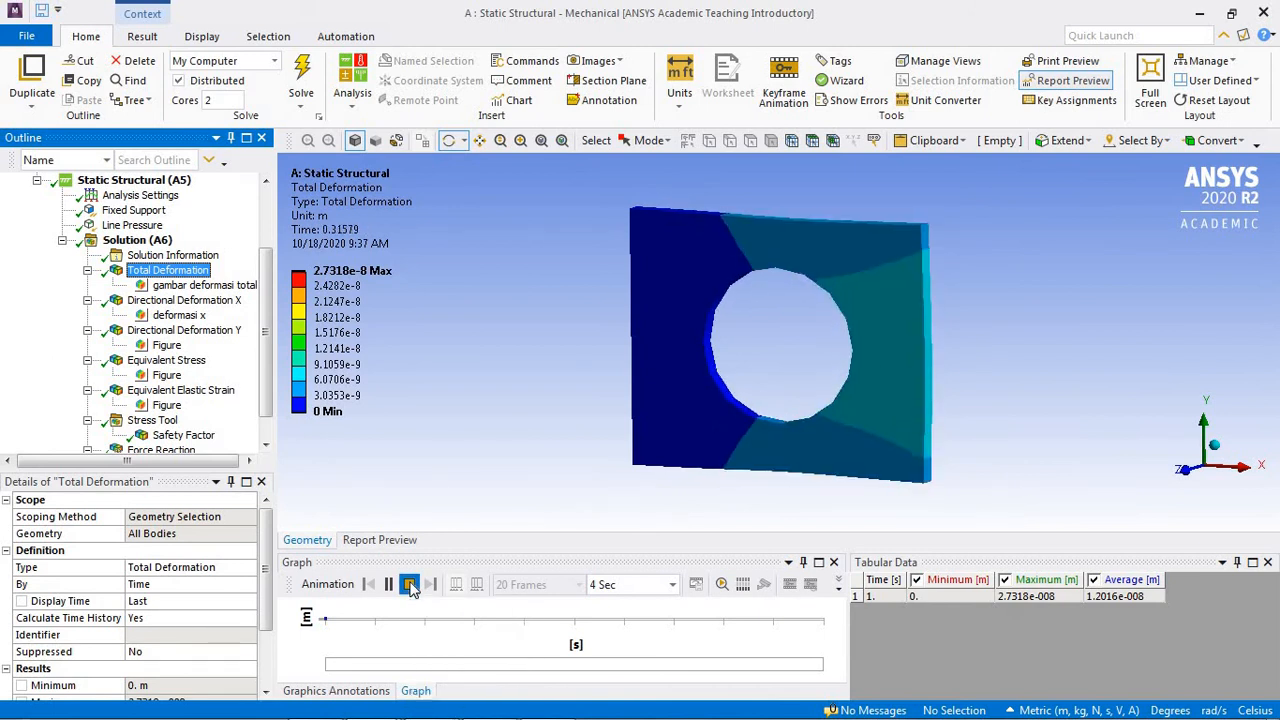
Set the animation duration to 2 Sec (Auto), play the Total Deformation animation and pause it.
click(671, 586)
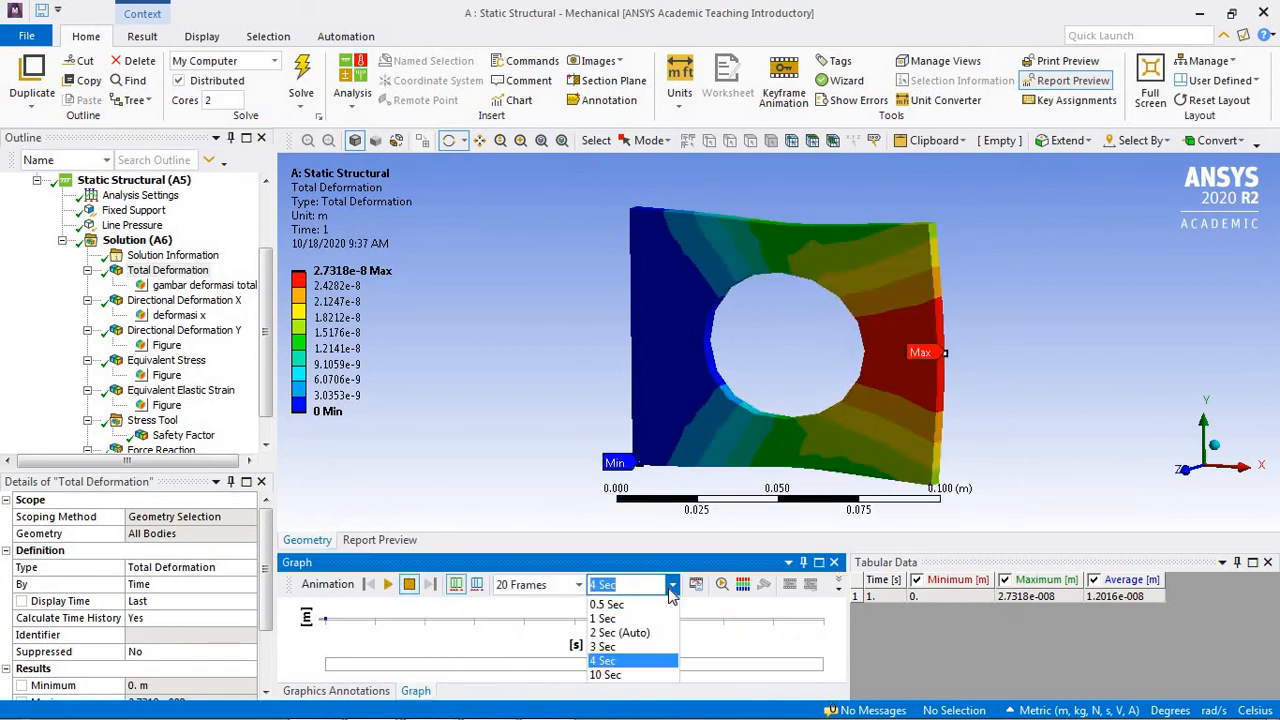
click(636, 635)
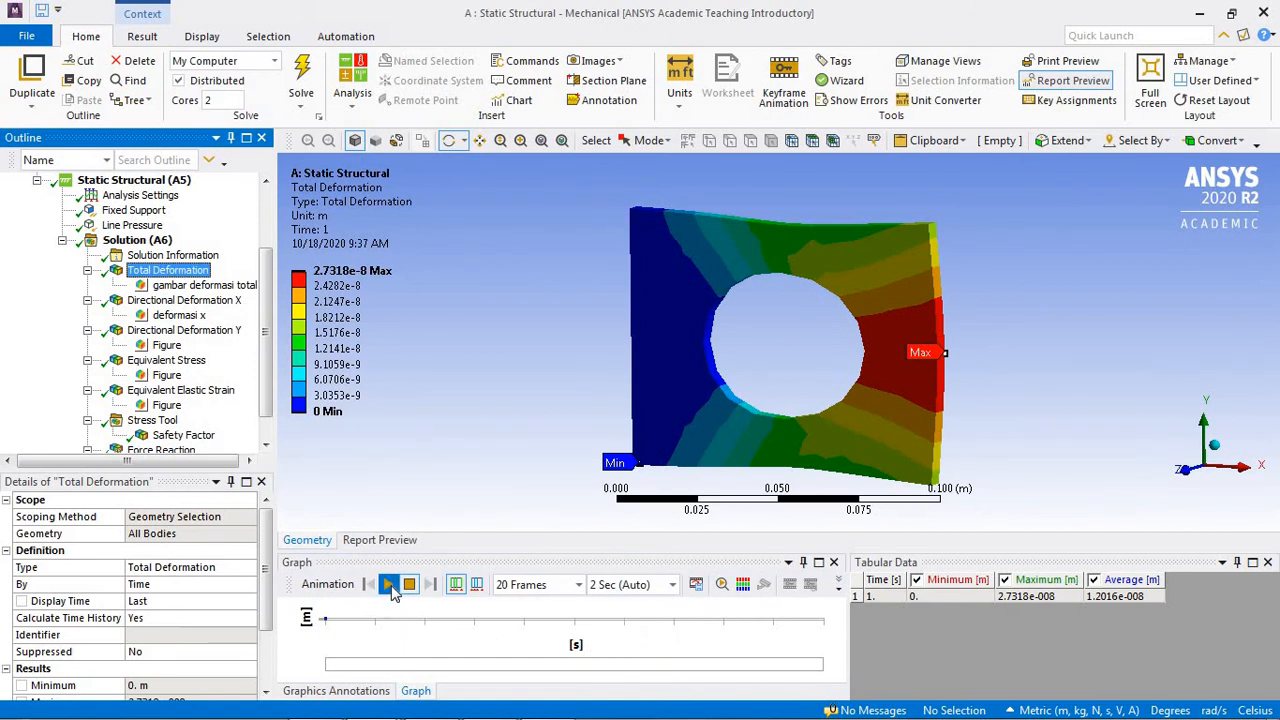
click(389, 585)
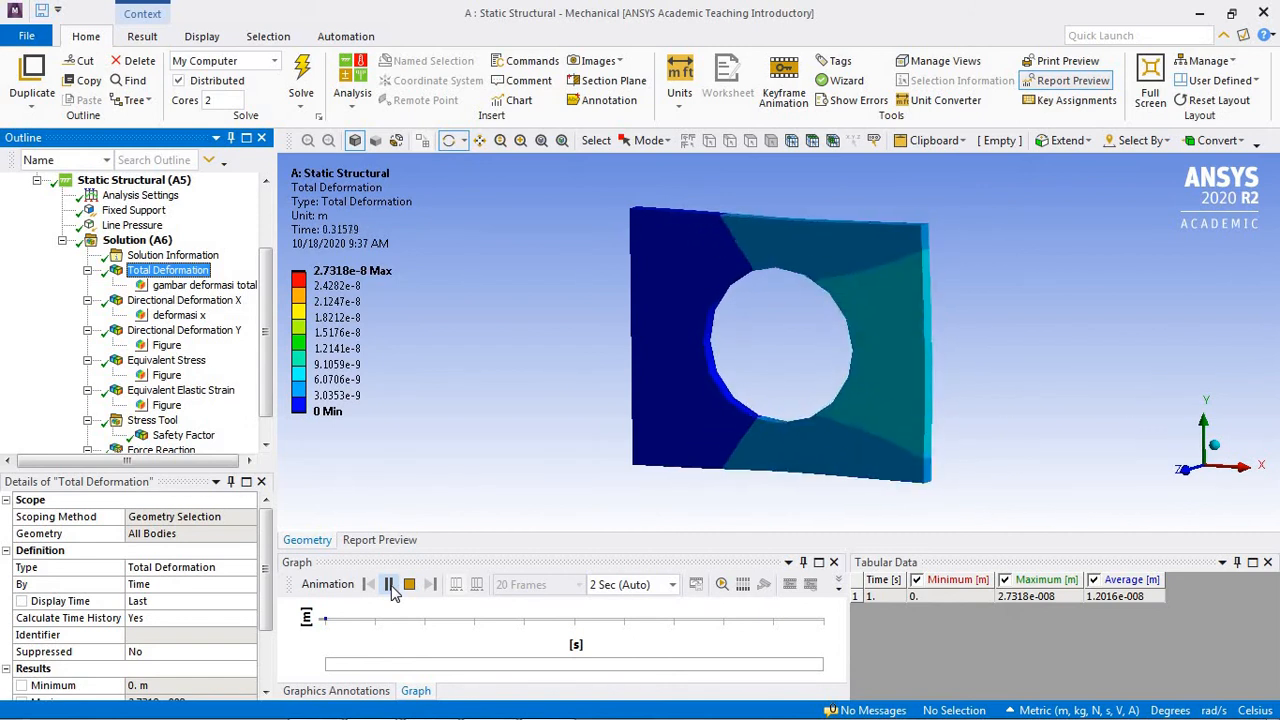
click(389, 585)
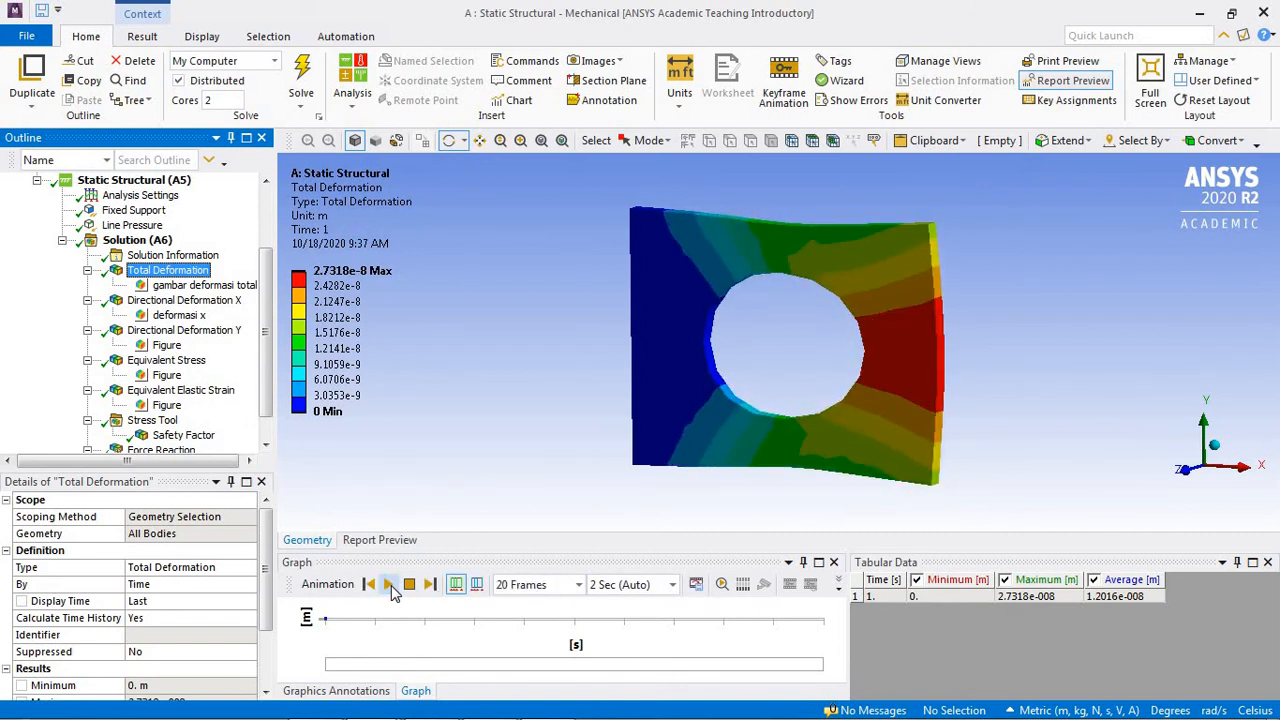
Export the Total Deformation animation to My Documents as an AVI file named "pelat berlubang video".
click(696, 589)
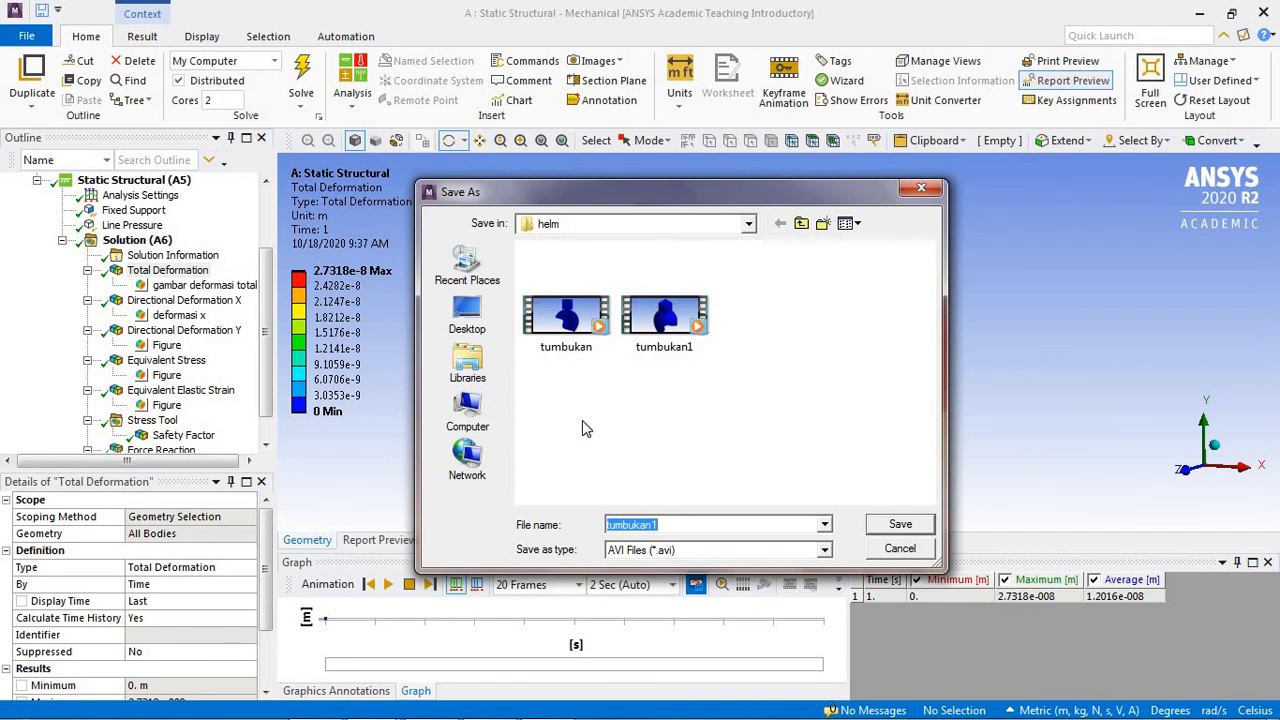
click(747, 226)
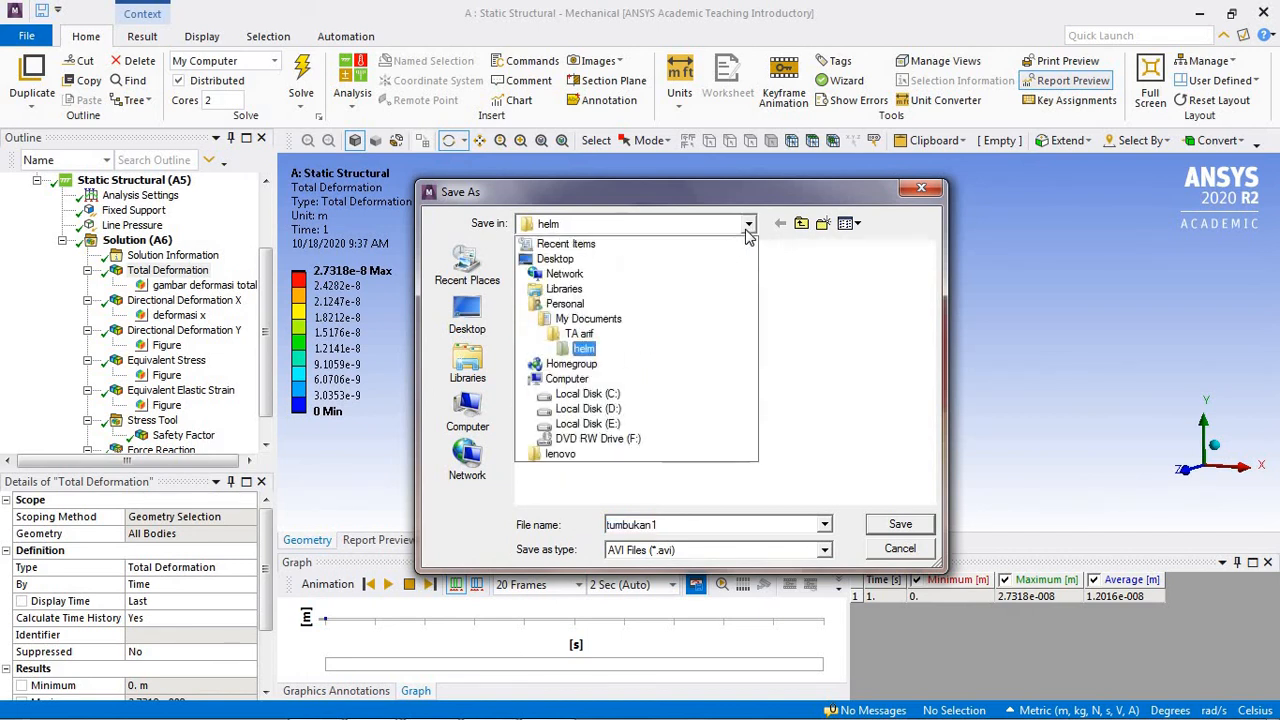
click(614, 329)
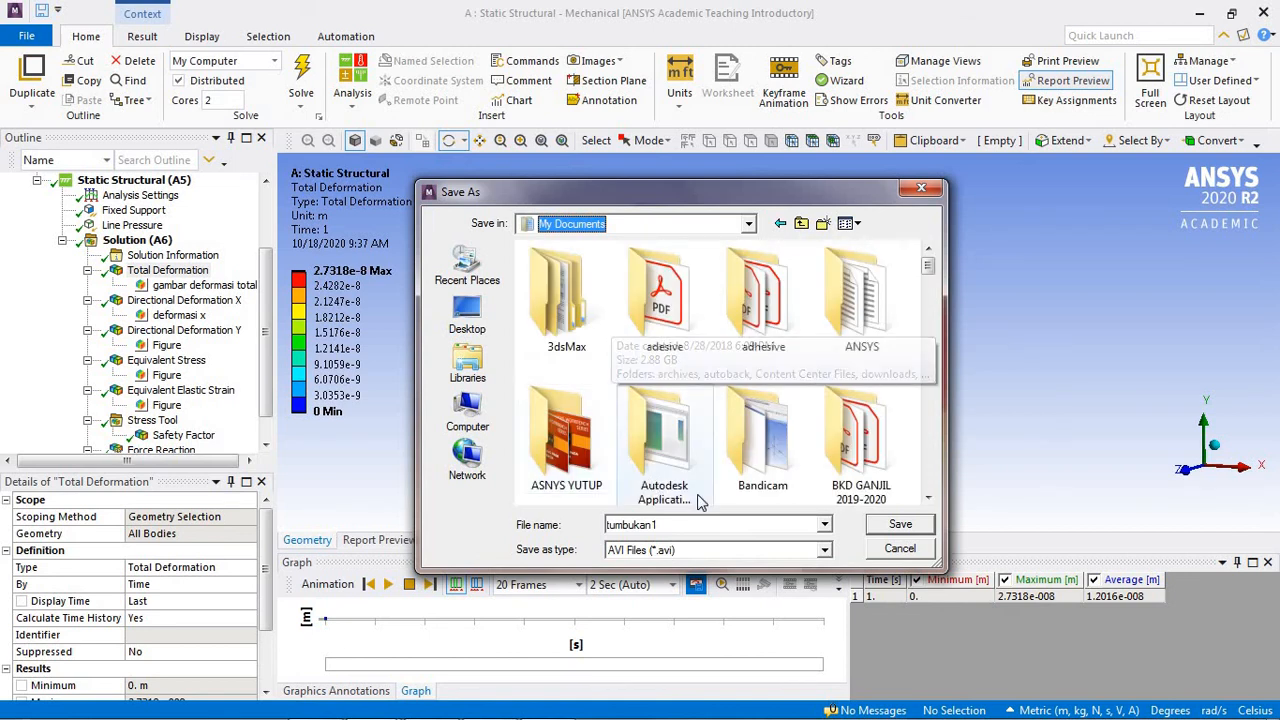
click(674, 523)
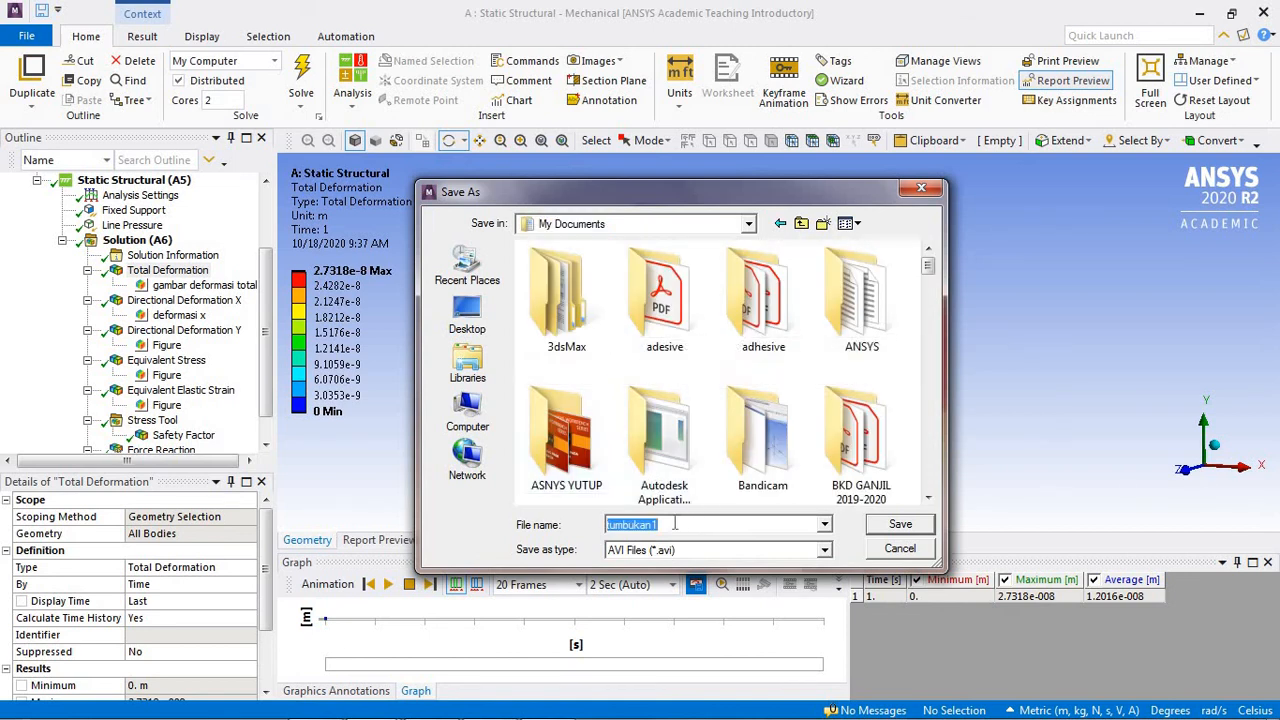
text(pe)
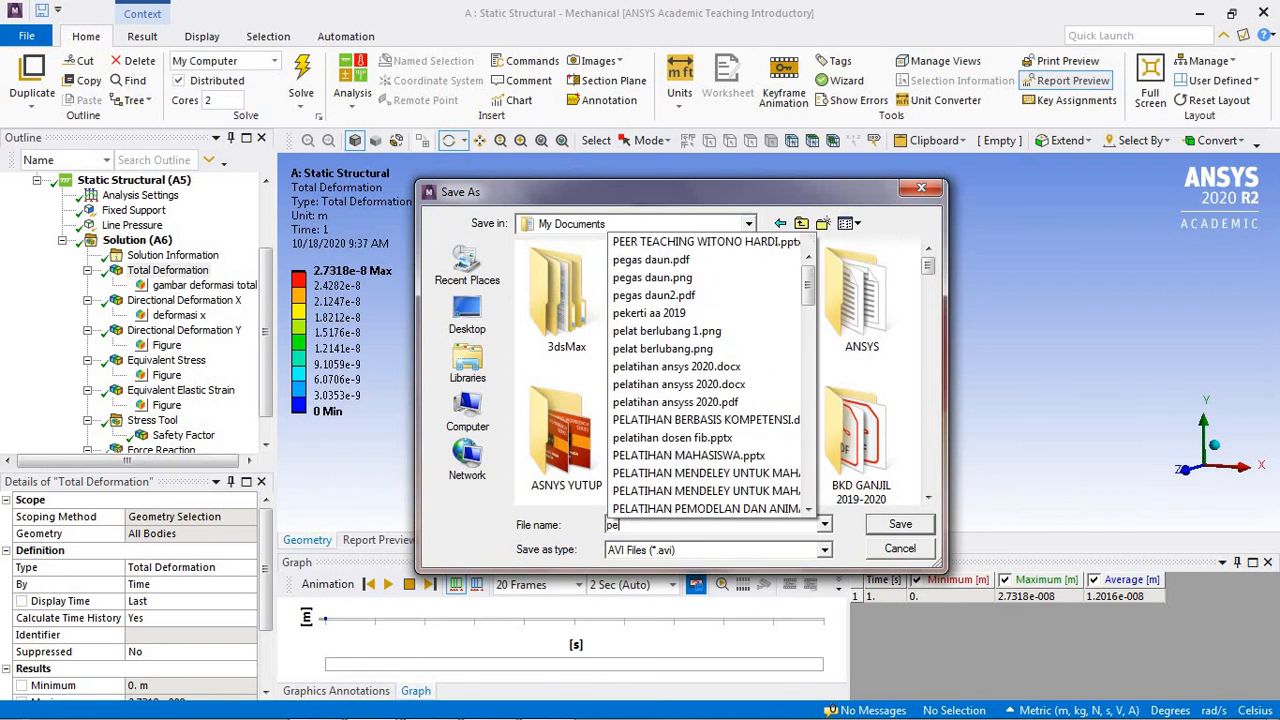
text(lat berl)
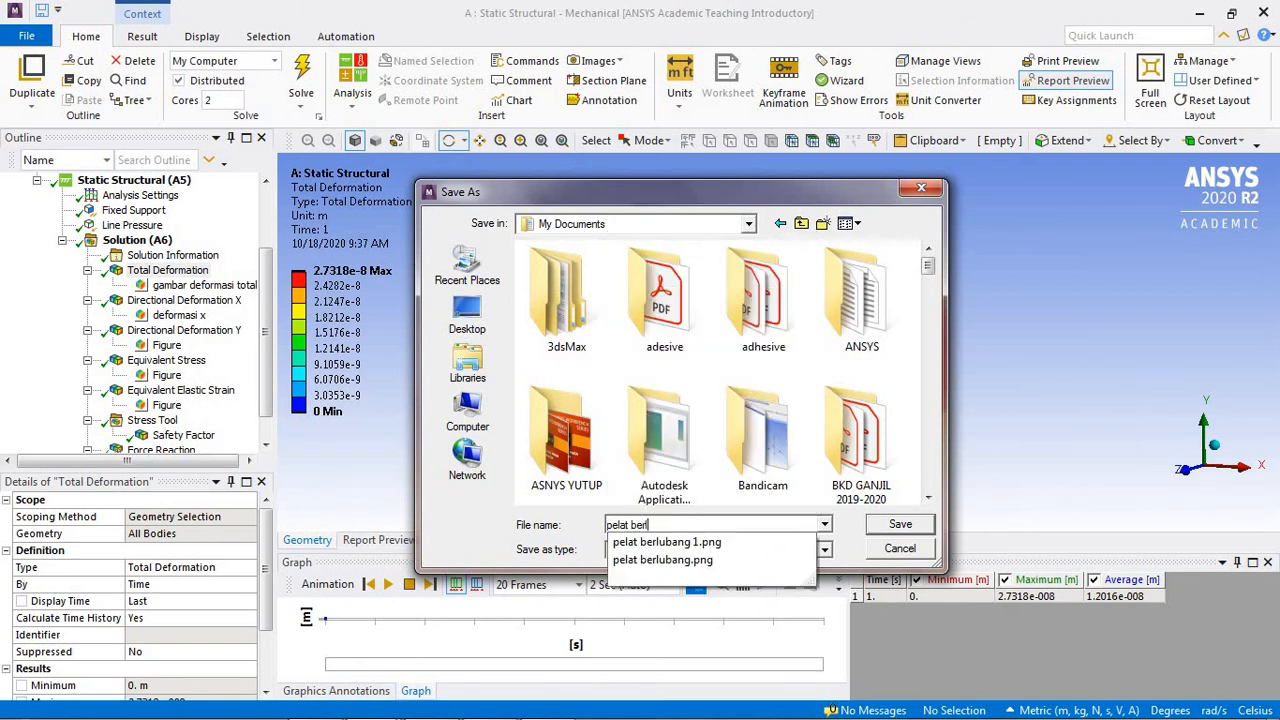
text(ubang.v)
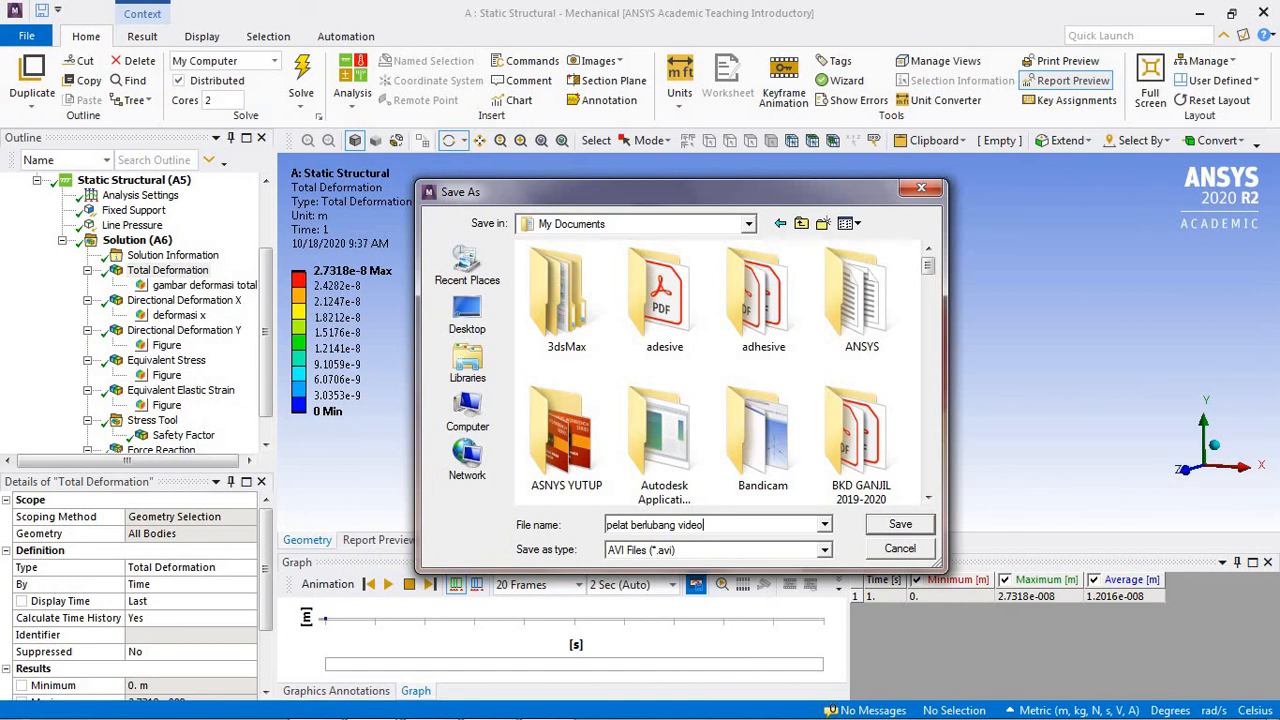
click(900, 524)
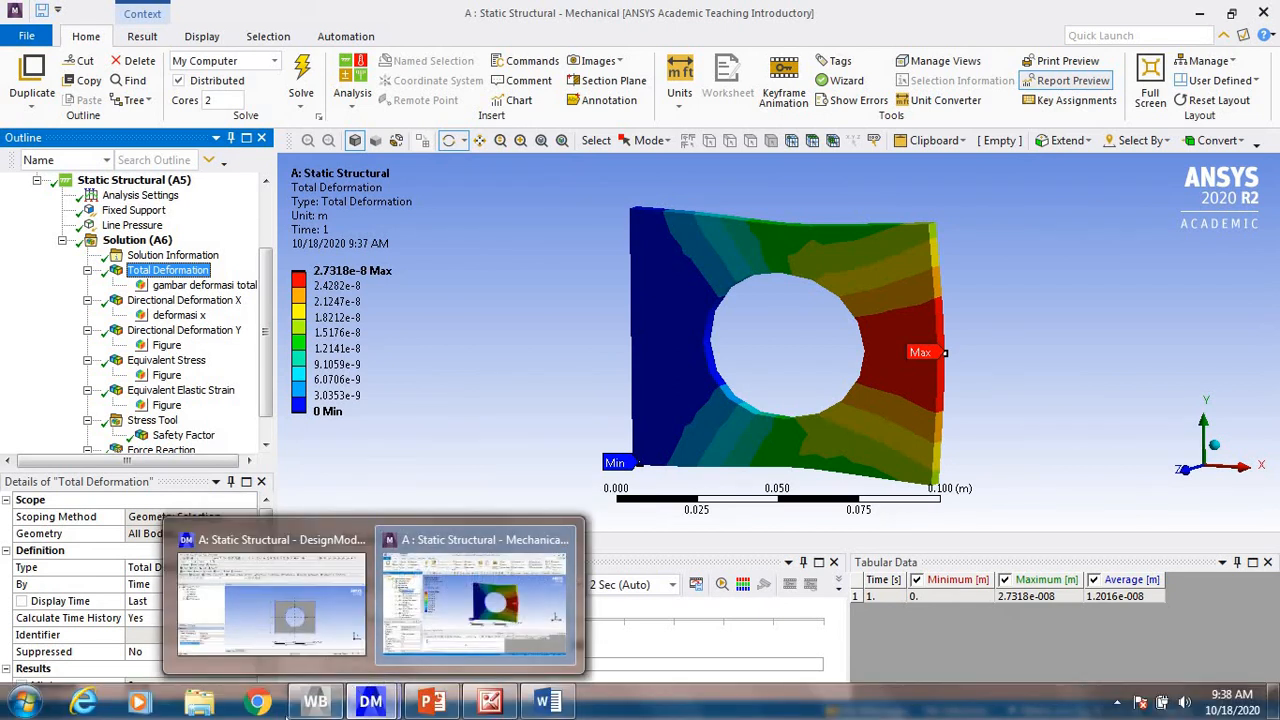
Switch to Windows Explorer, search the Documents library for "pelat berlubang vid" and open the exported "pelat berlubang video" clip for playback.
click(197, 704)
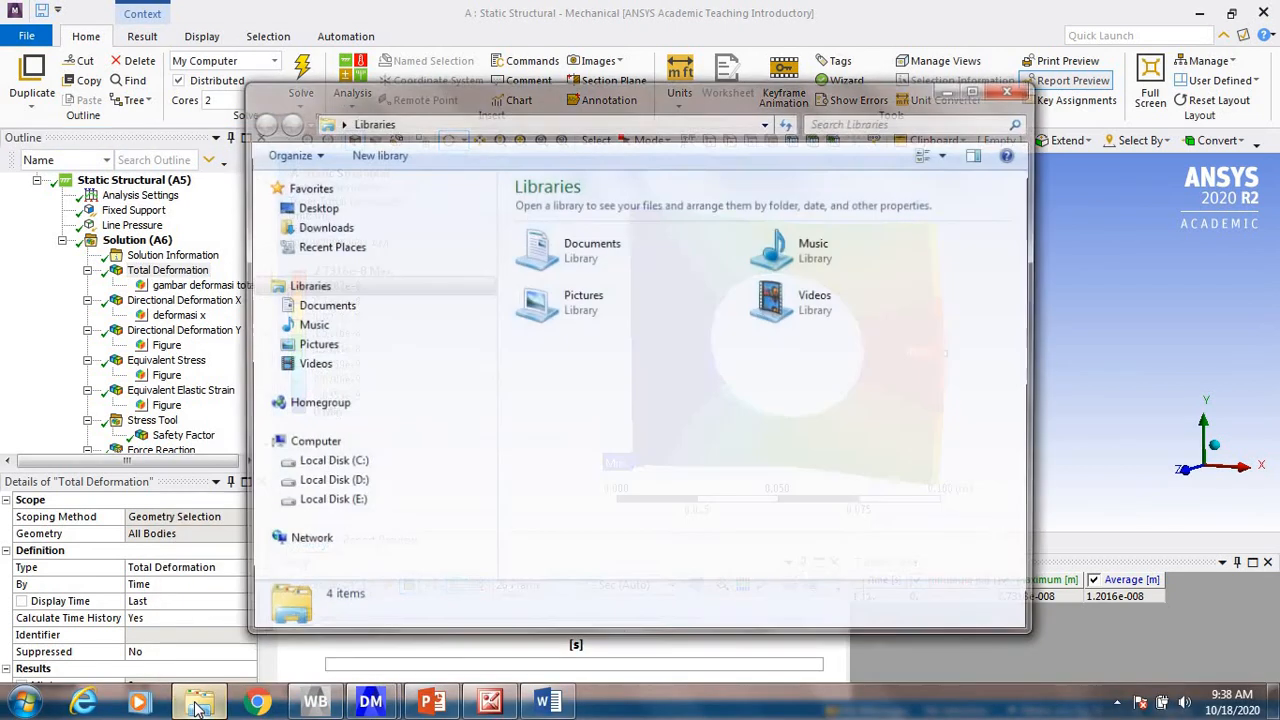
click(348, 307)
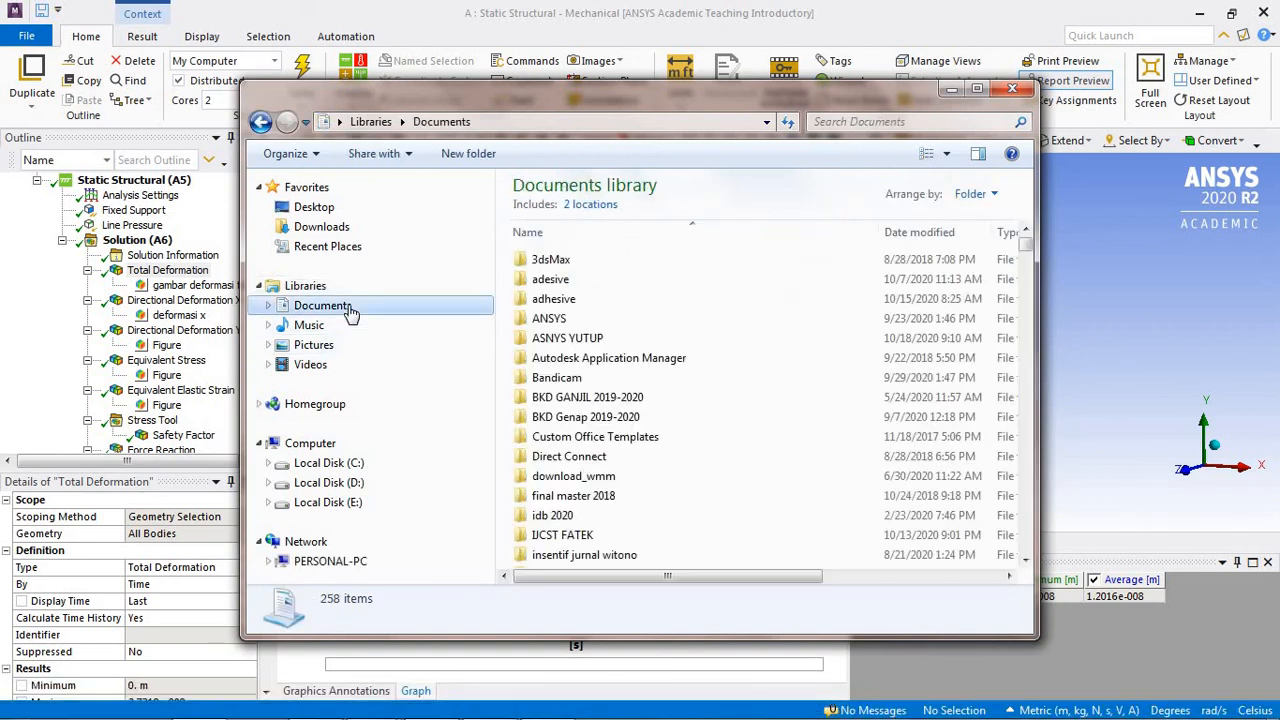
click(888, 124)
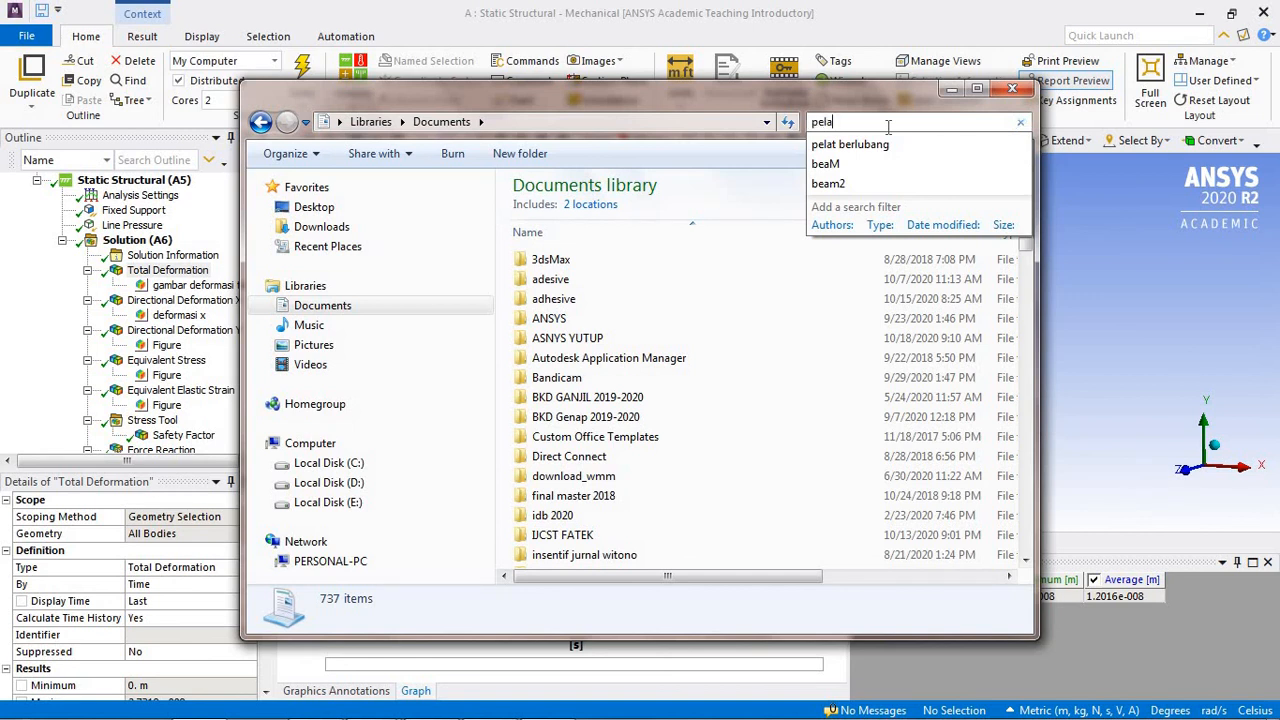
text(pelat berl)
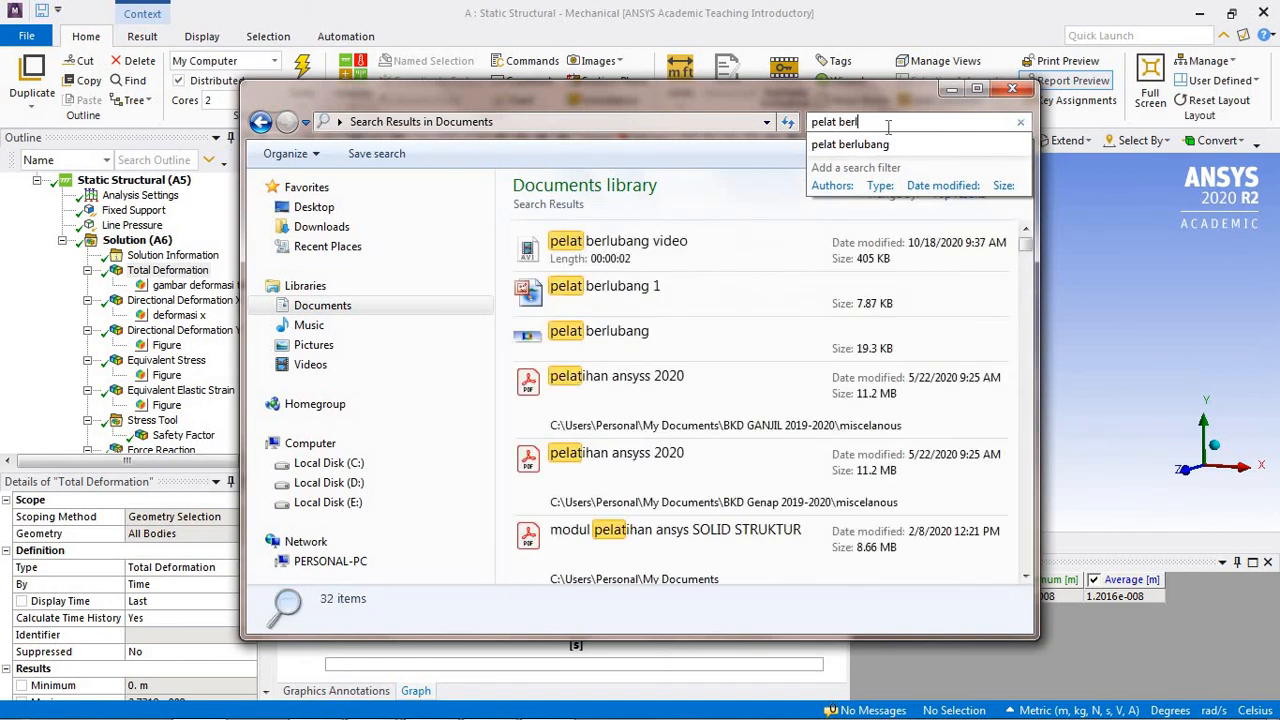
text(ubang vi)
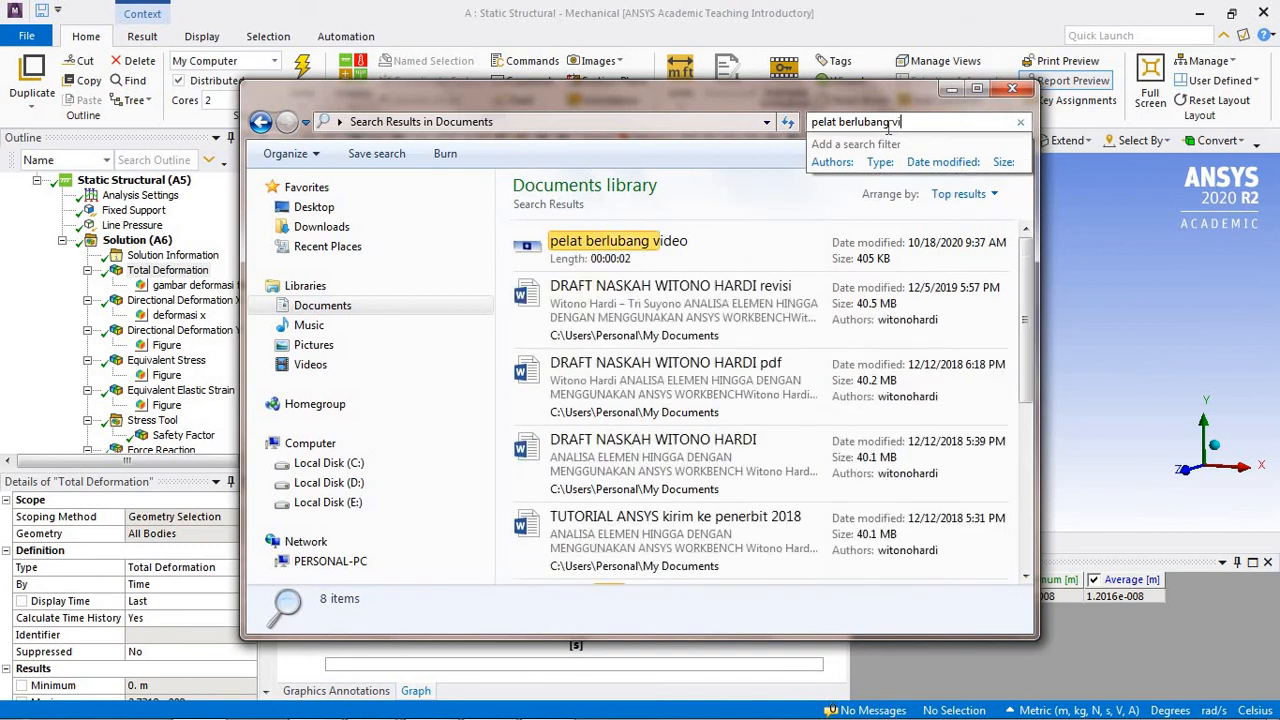
text(doe)
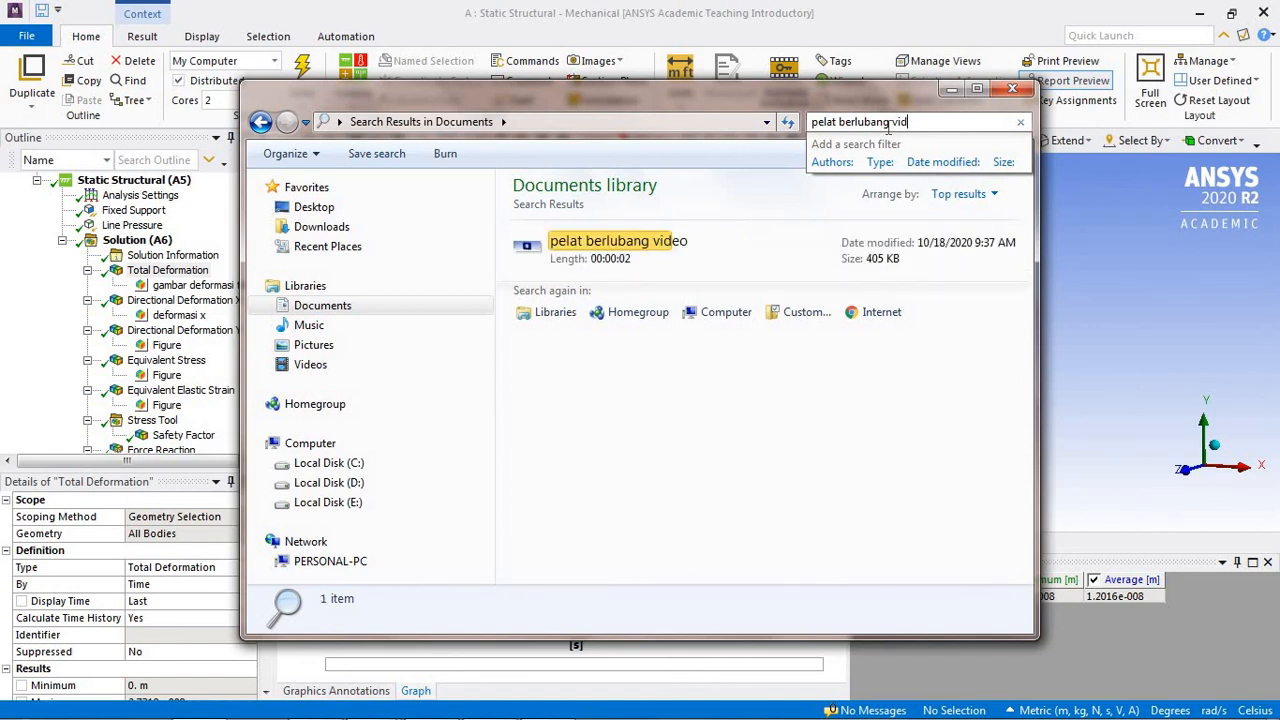
click(636, 250)
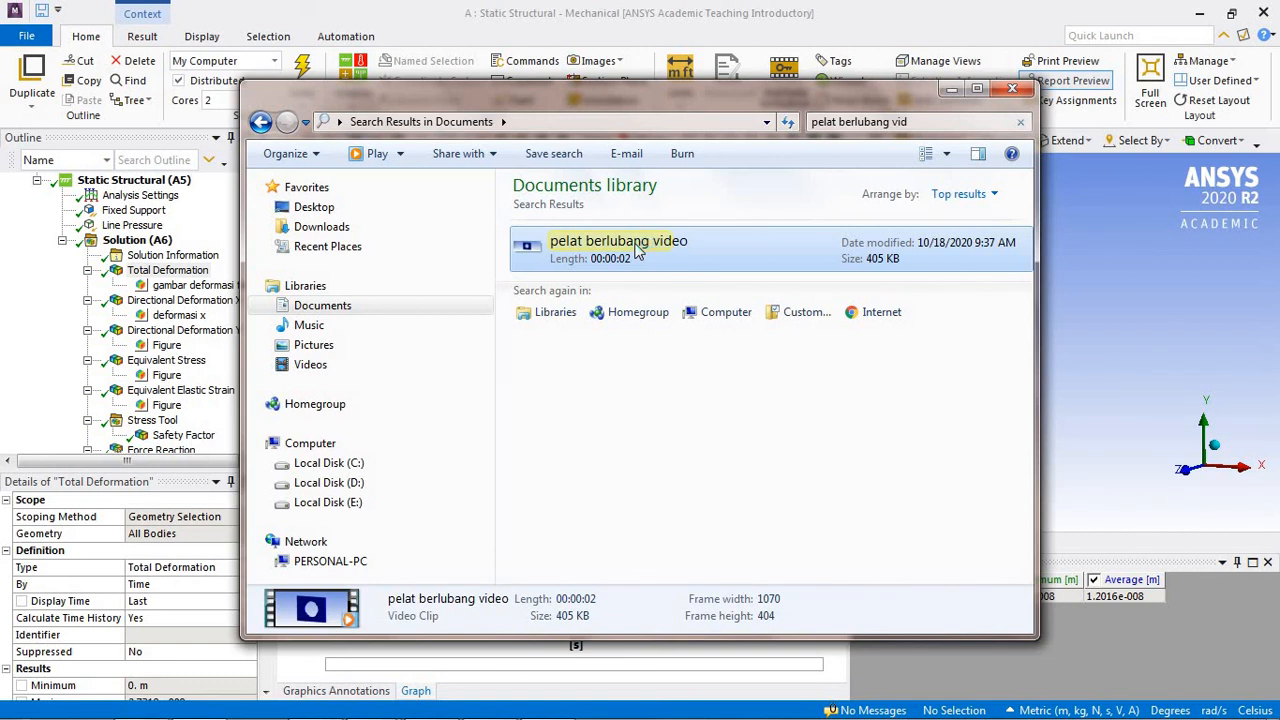
double_click(636, 246)
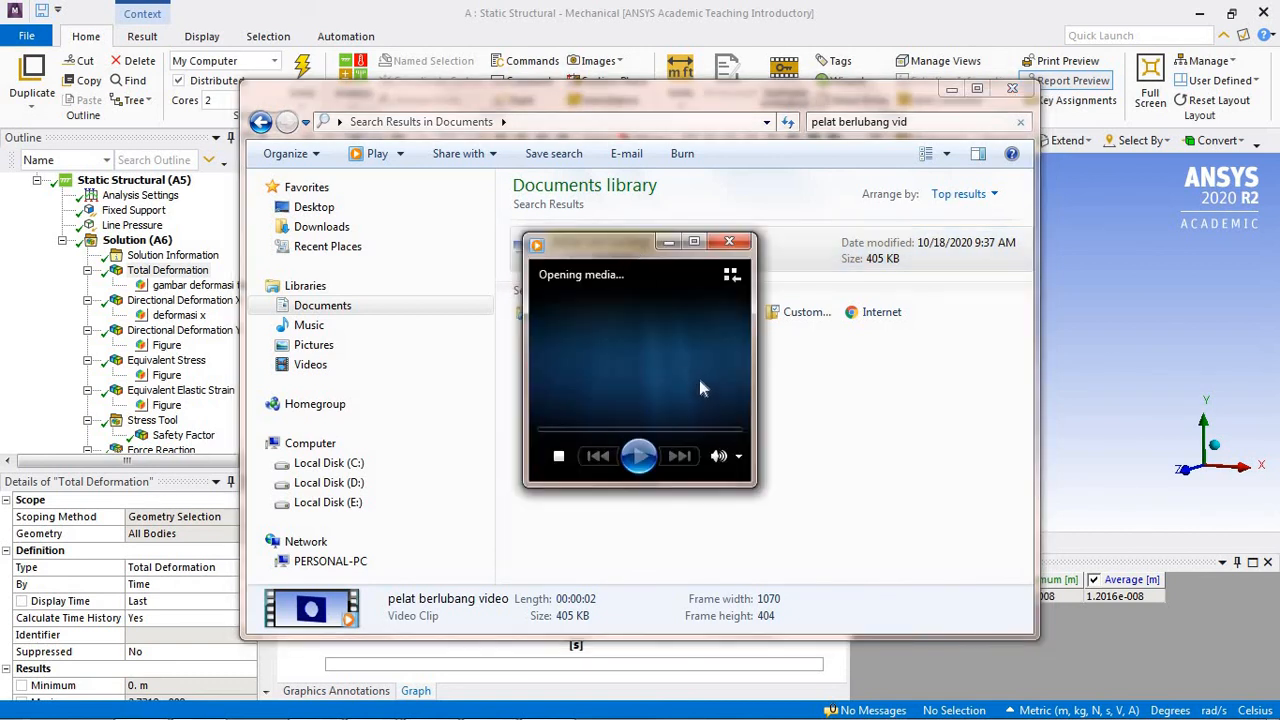